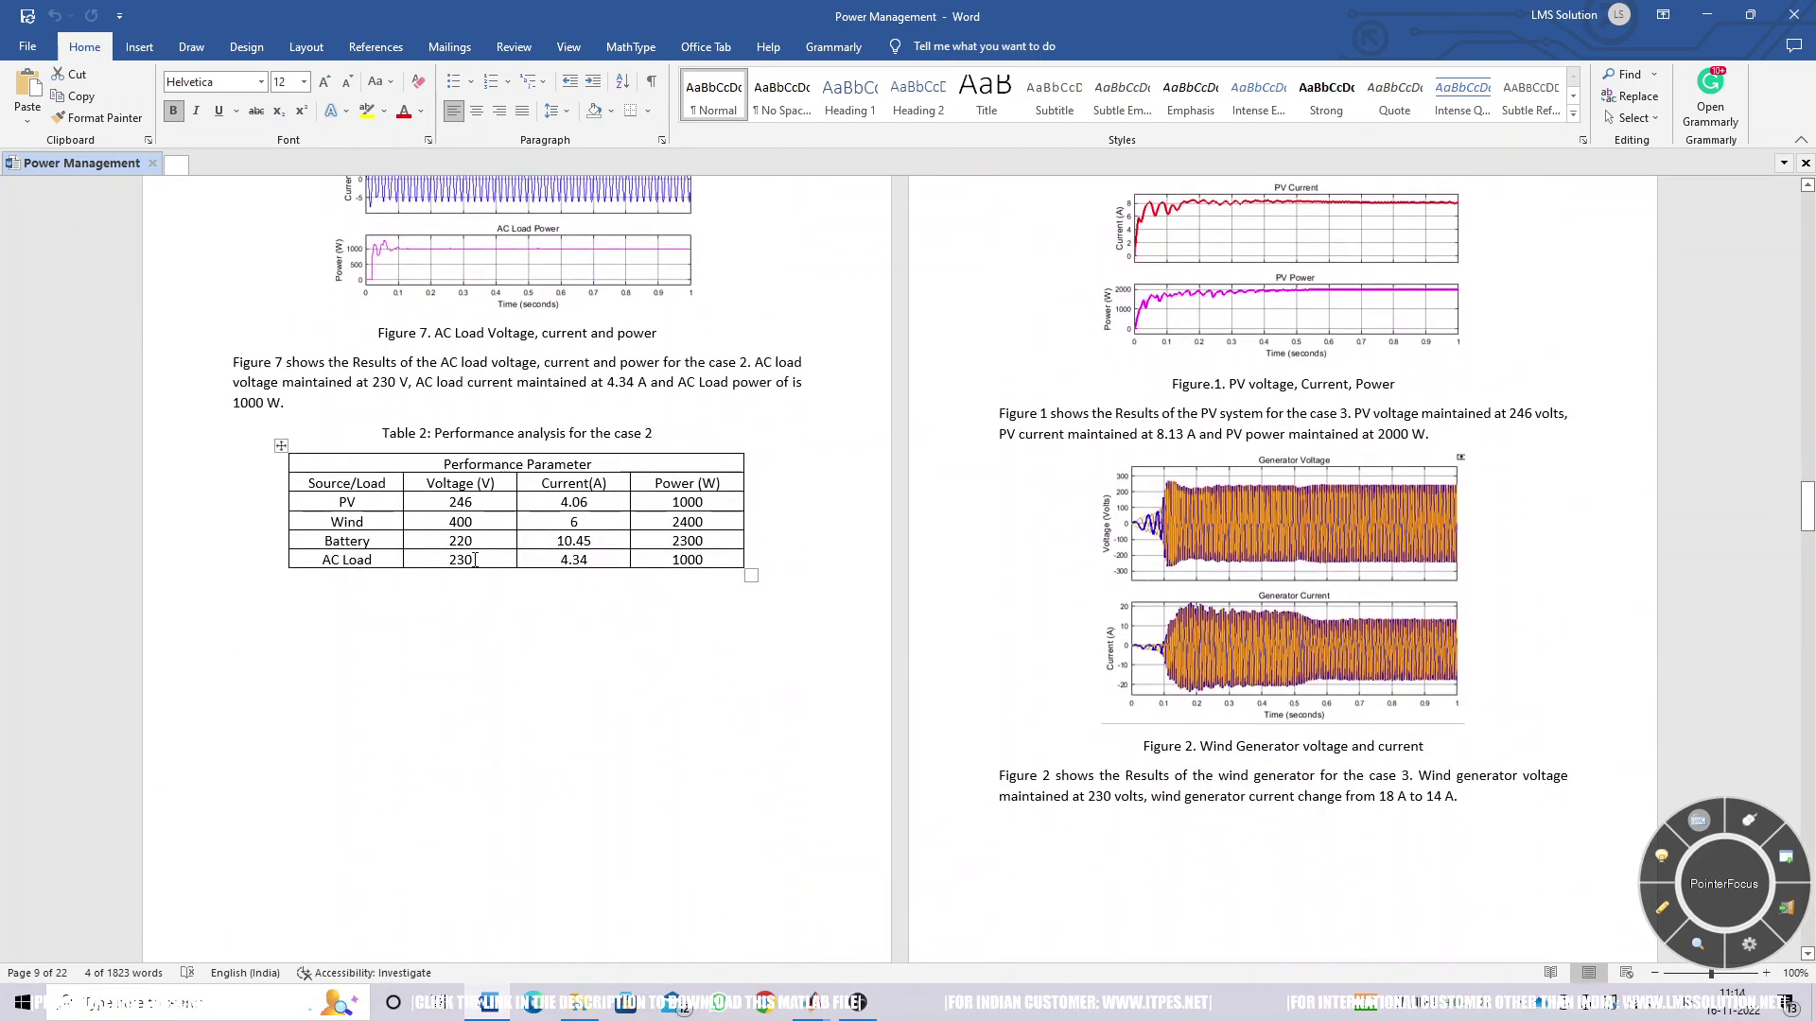
# Mark up Table 2's power column with the on-screen pen, circling the PV and AC Load values and ticking the rows below PV; exit pen mode.
pyautogui.press('F9')
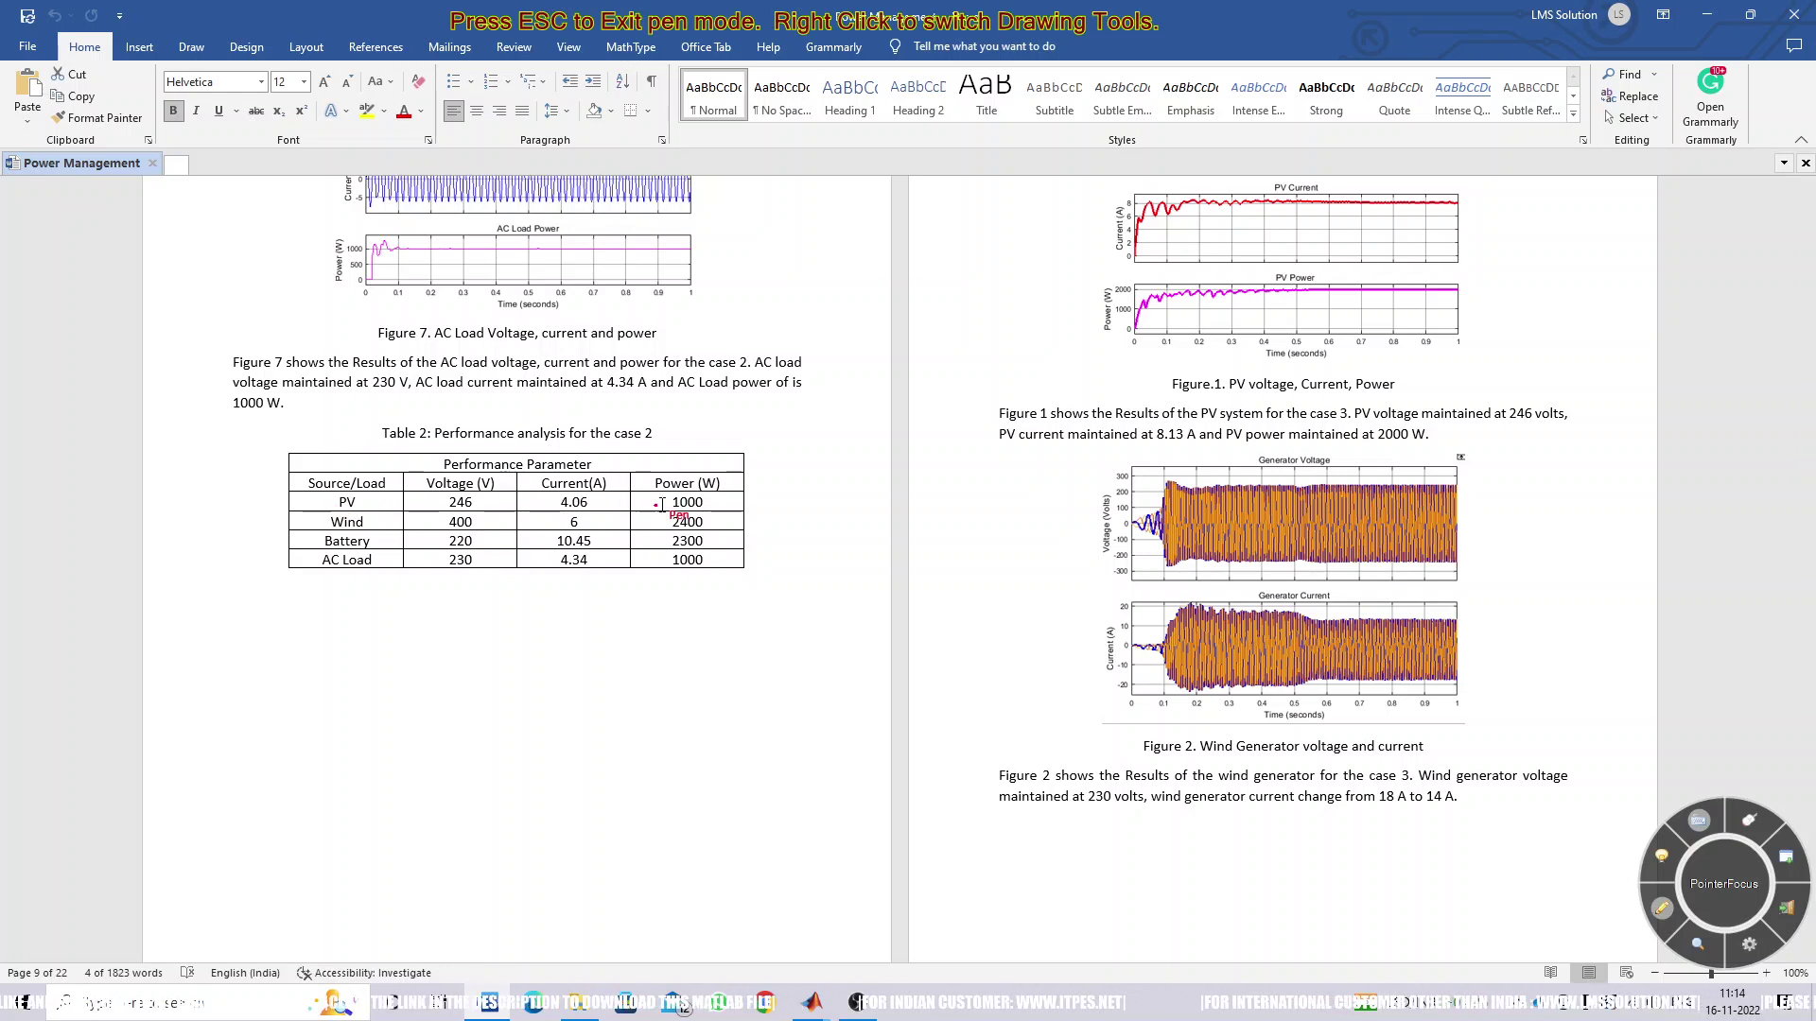
pyautogui.moveTo(662, 511)
pyautogui.mouseDown()
pyautogui.moveTo(744, 499)
pyautogui.moveTo(662, 486)
pyautogui.moveTo(648, 494)
pyautogui.moveTo(699, 511)
pyautogui.mouseUp()
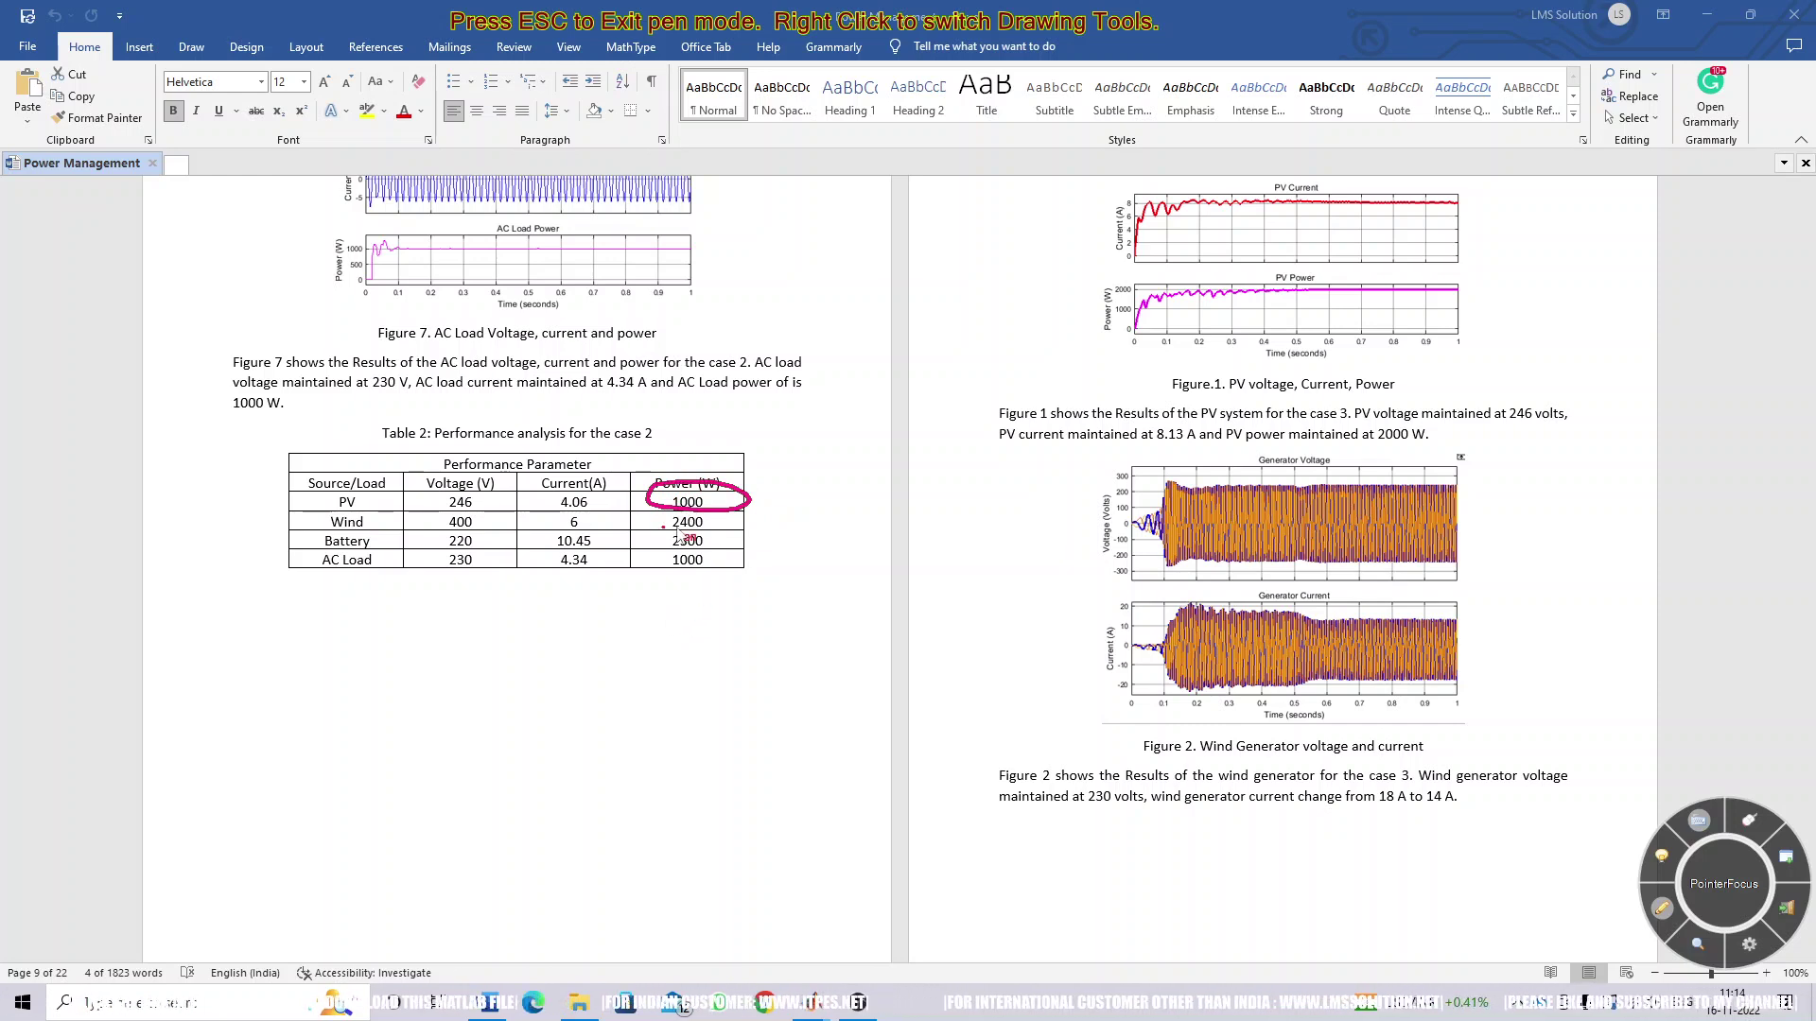
pyautogui.moveTo(722, 528); pyautogui.dragTo(754, 505)
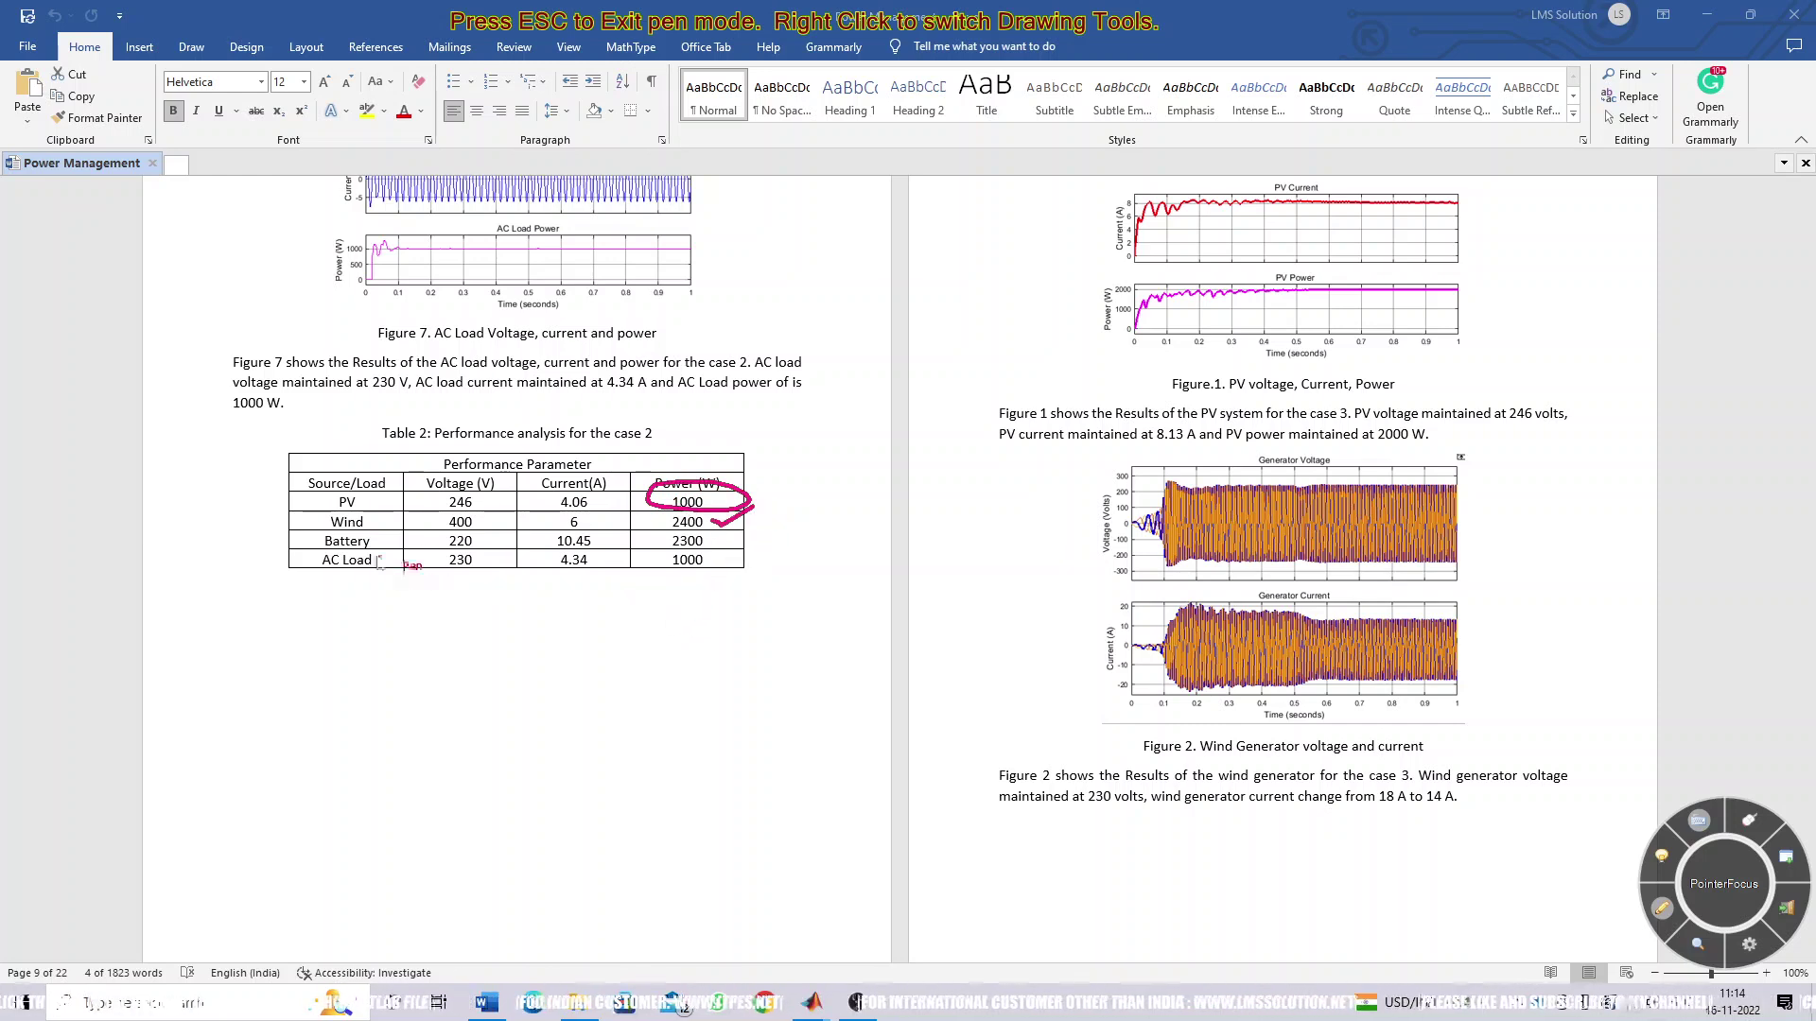
pyautogui.moveTo(715, 543)
pyautogui.mouseDown()
pyautogui.moveTo(777, 521)
pyautogui.moveTo(746, 554)
pyautogui.mouseUp()
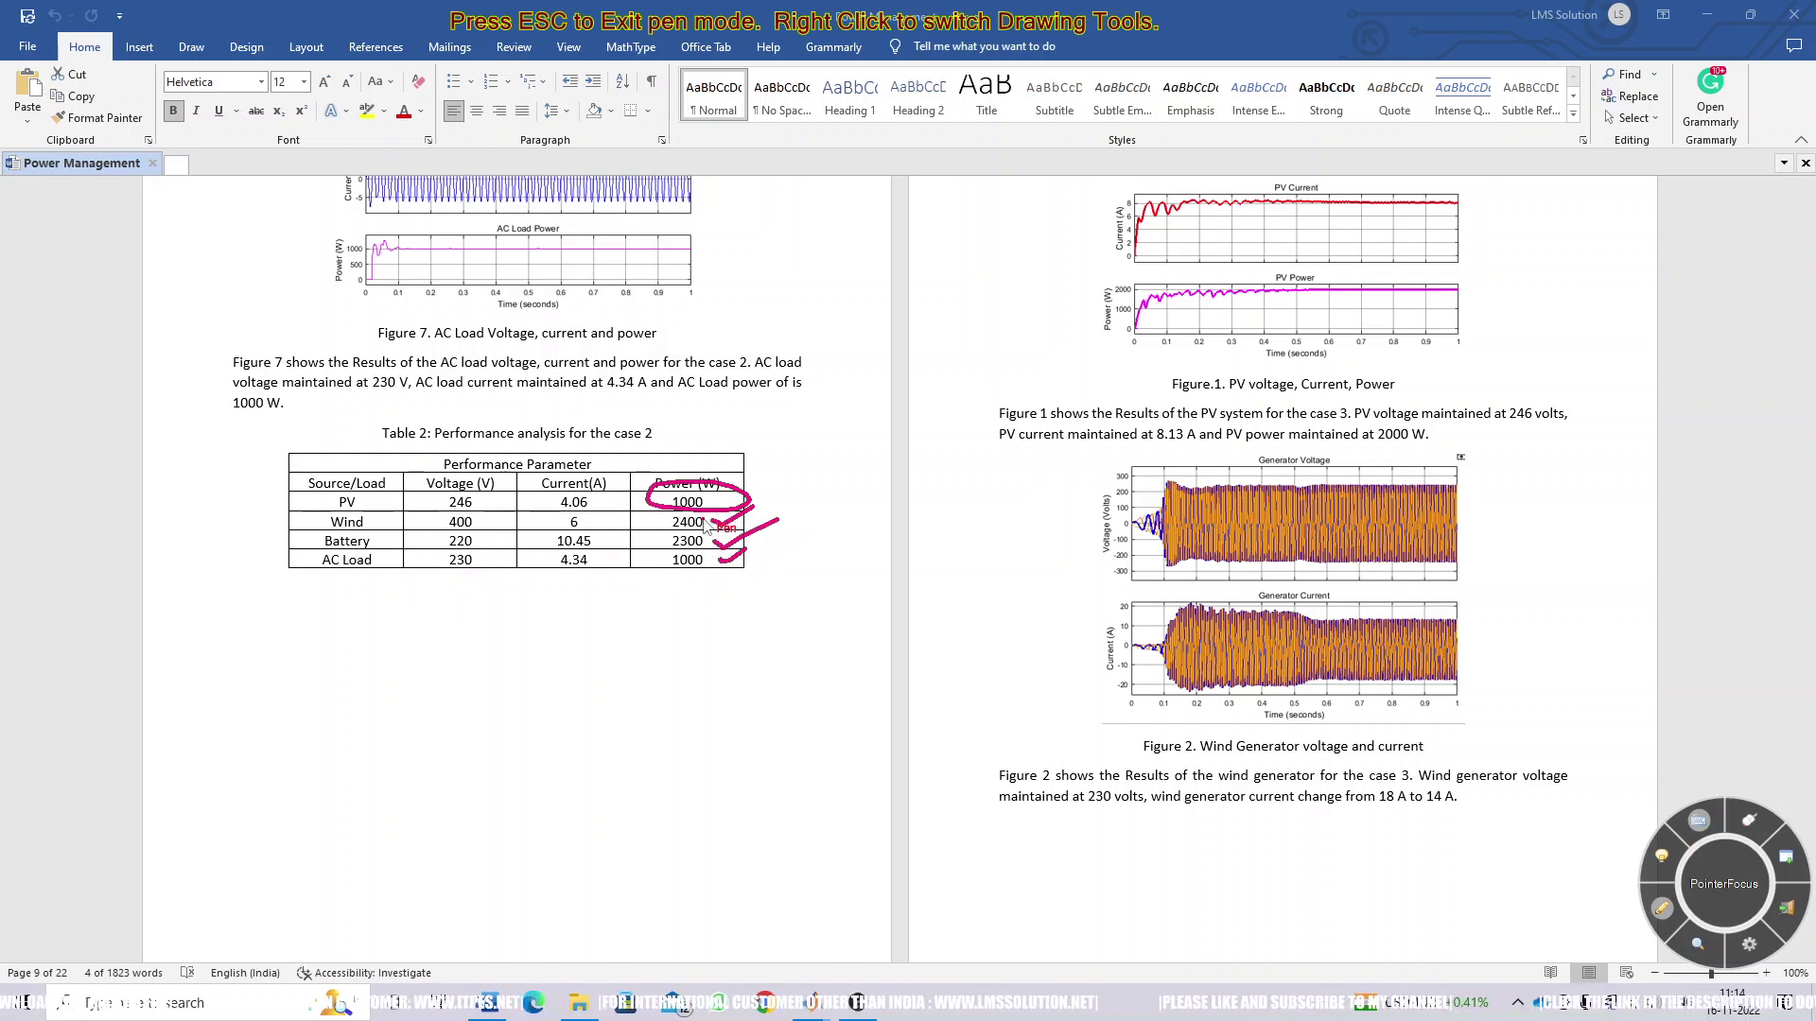
pyautogui.moveTo(695, 533)
pyautogui.mouseDown()
pyautogui.moveTo(660, 541)
pyautogui.moveTo(687, 571)
pyautogui.moveTo(712, 546)
pyautogui.mouseUp()
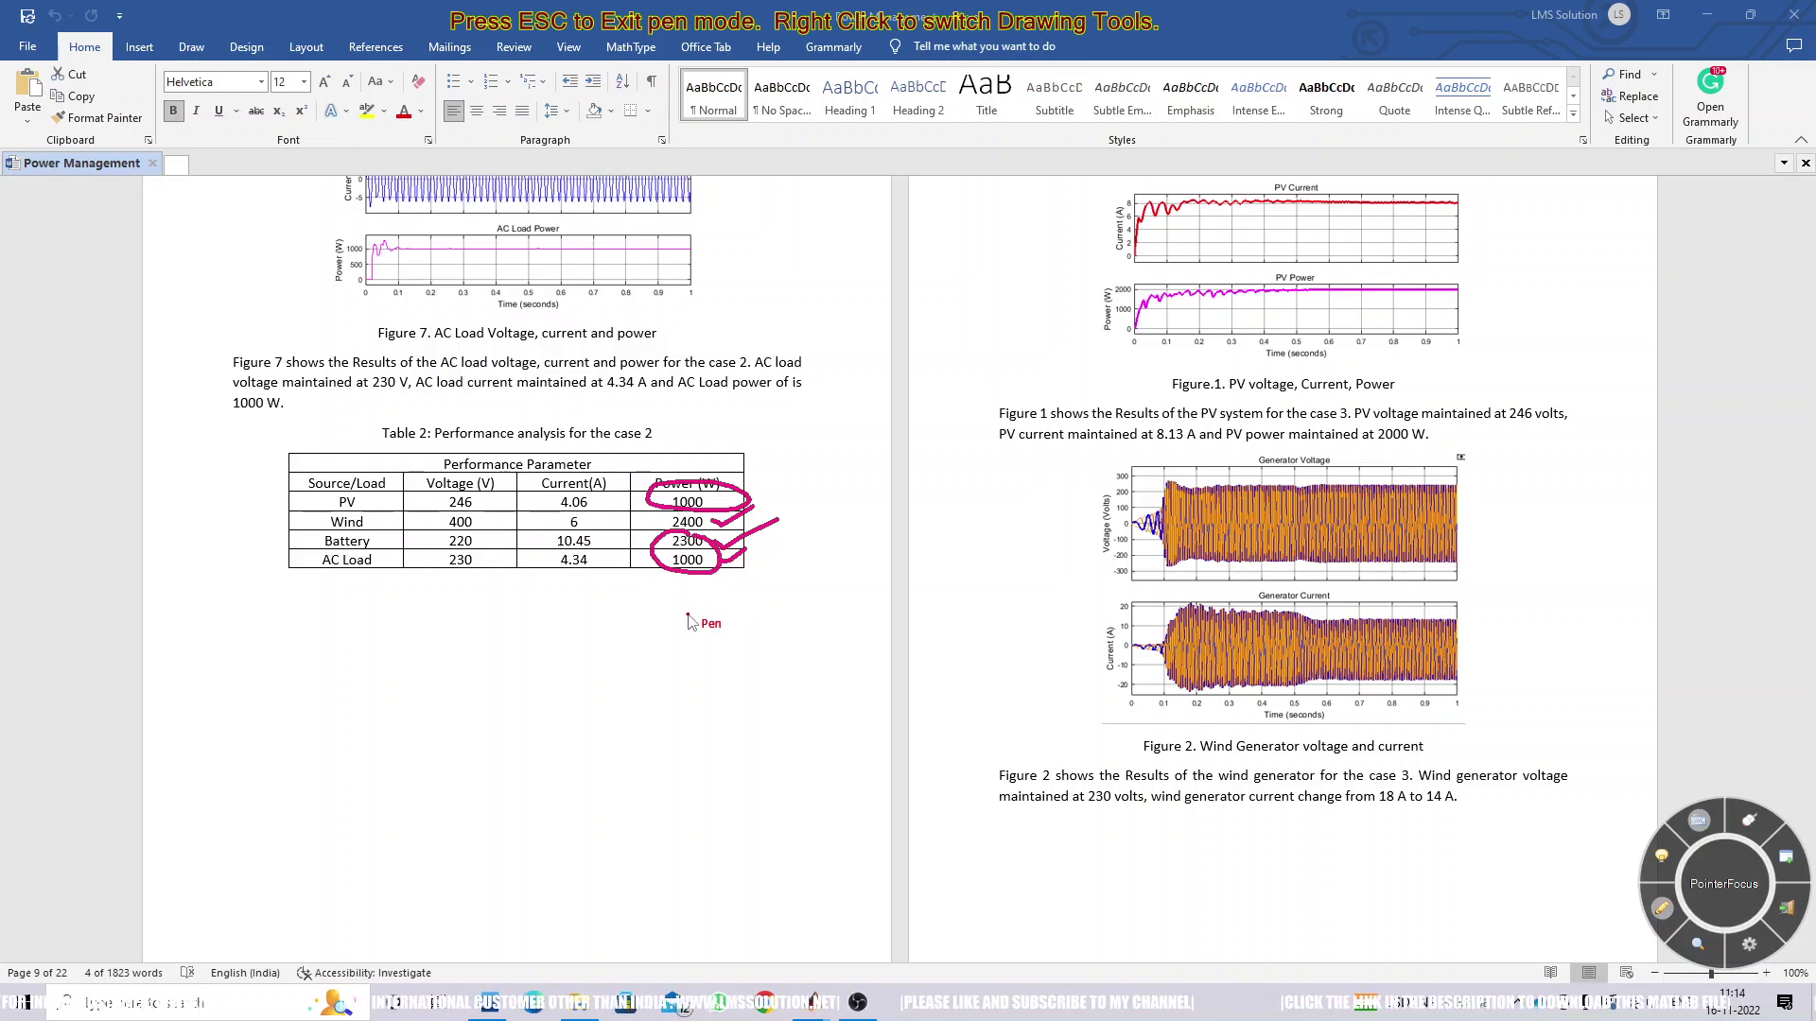
pyautogui.press('Escape')
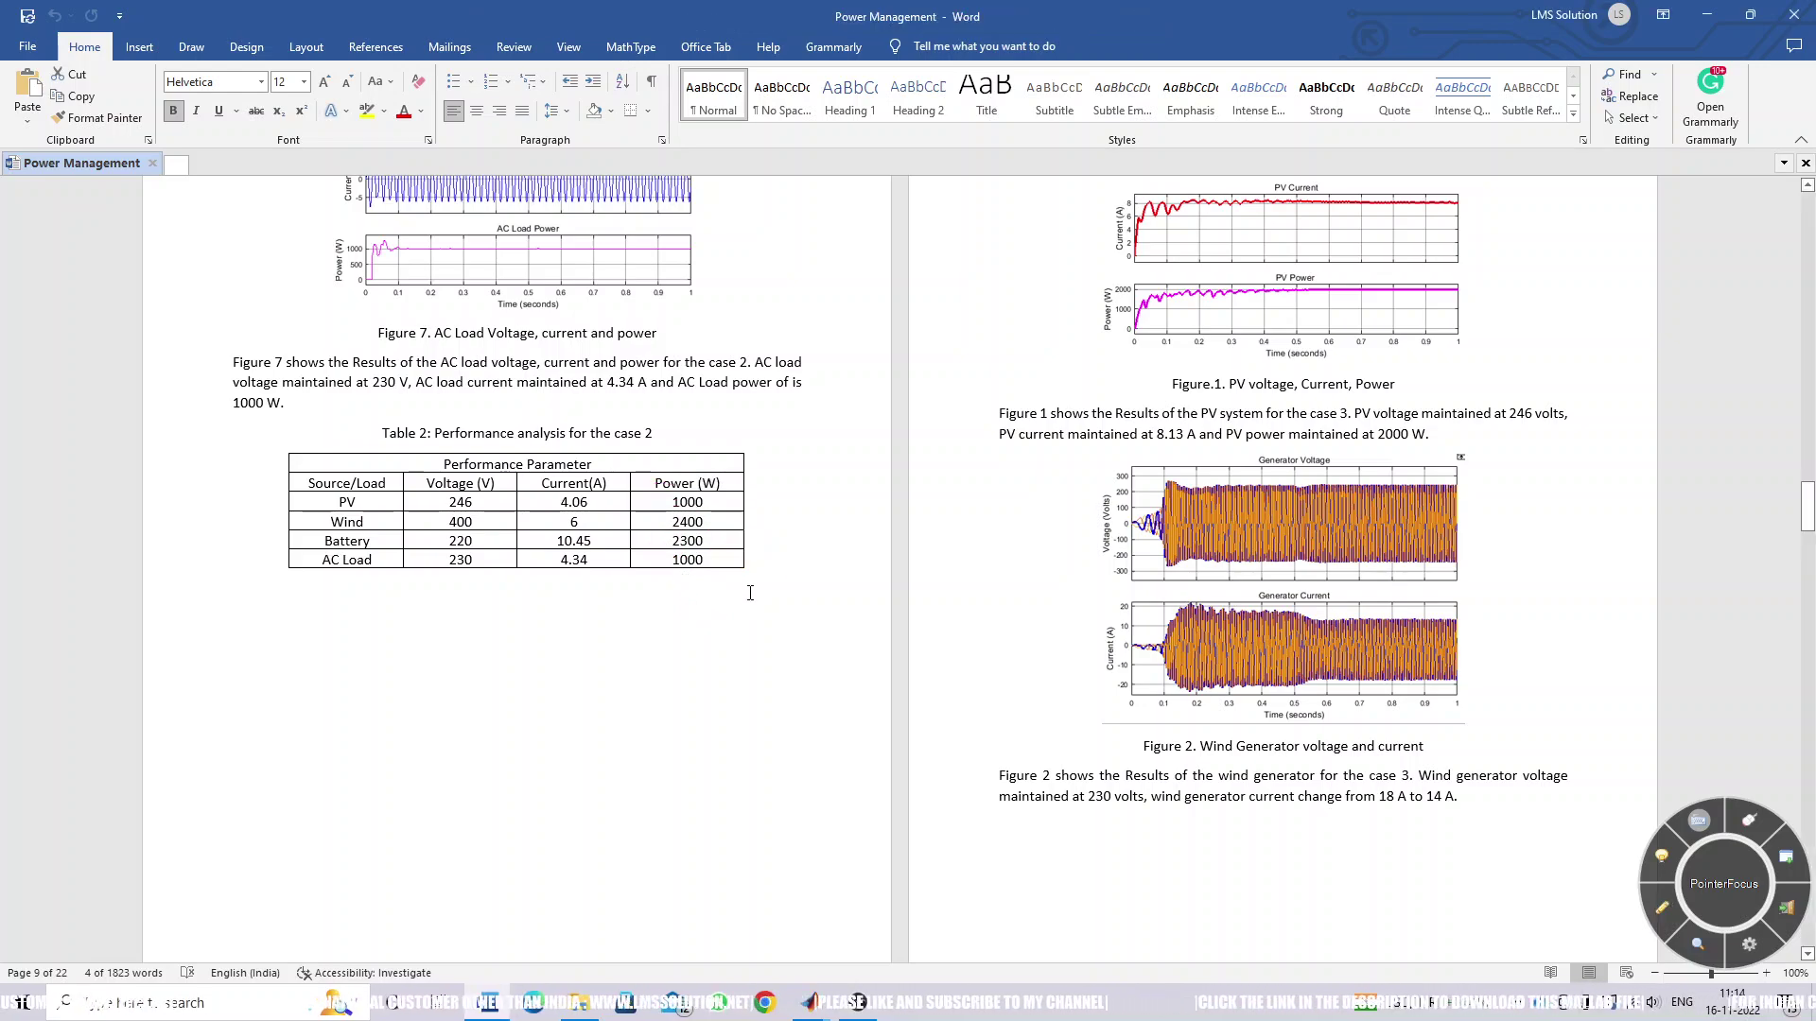
# Switch to the running micro_grid model in Simulink and bring up the PV Measurement scope.
pyautogui.scroll(10, 814, 568)
pyautogui.scroll(6, 814, 568)
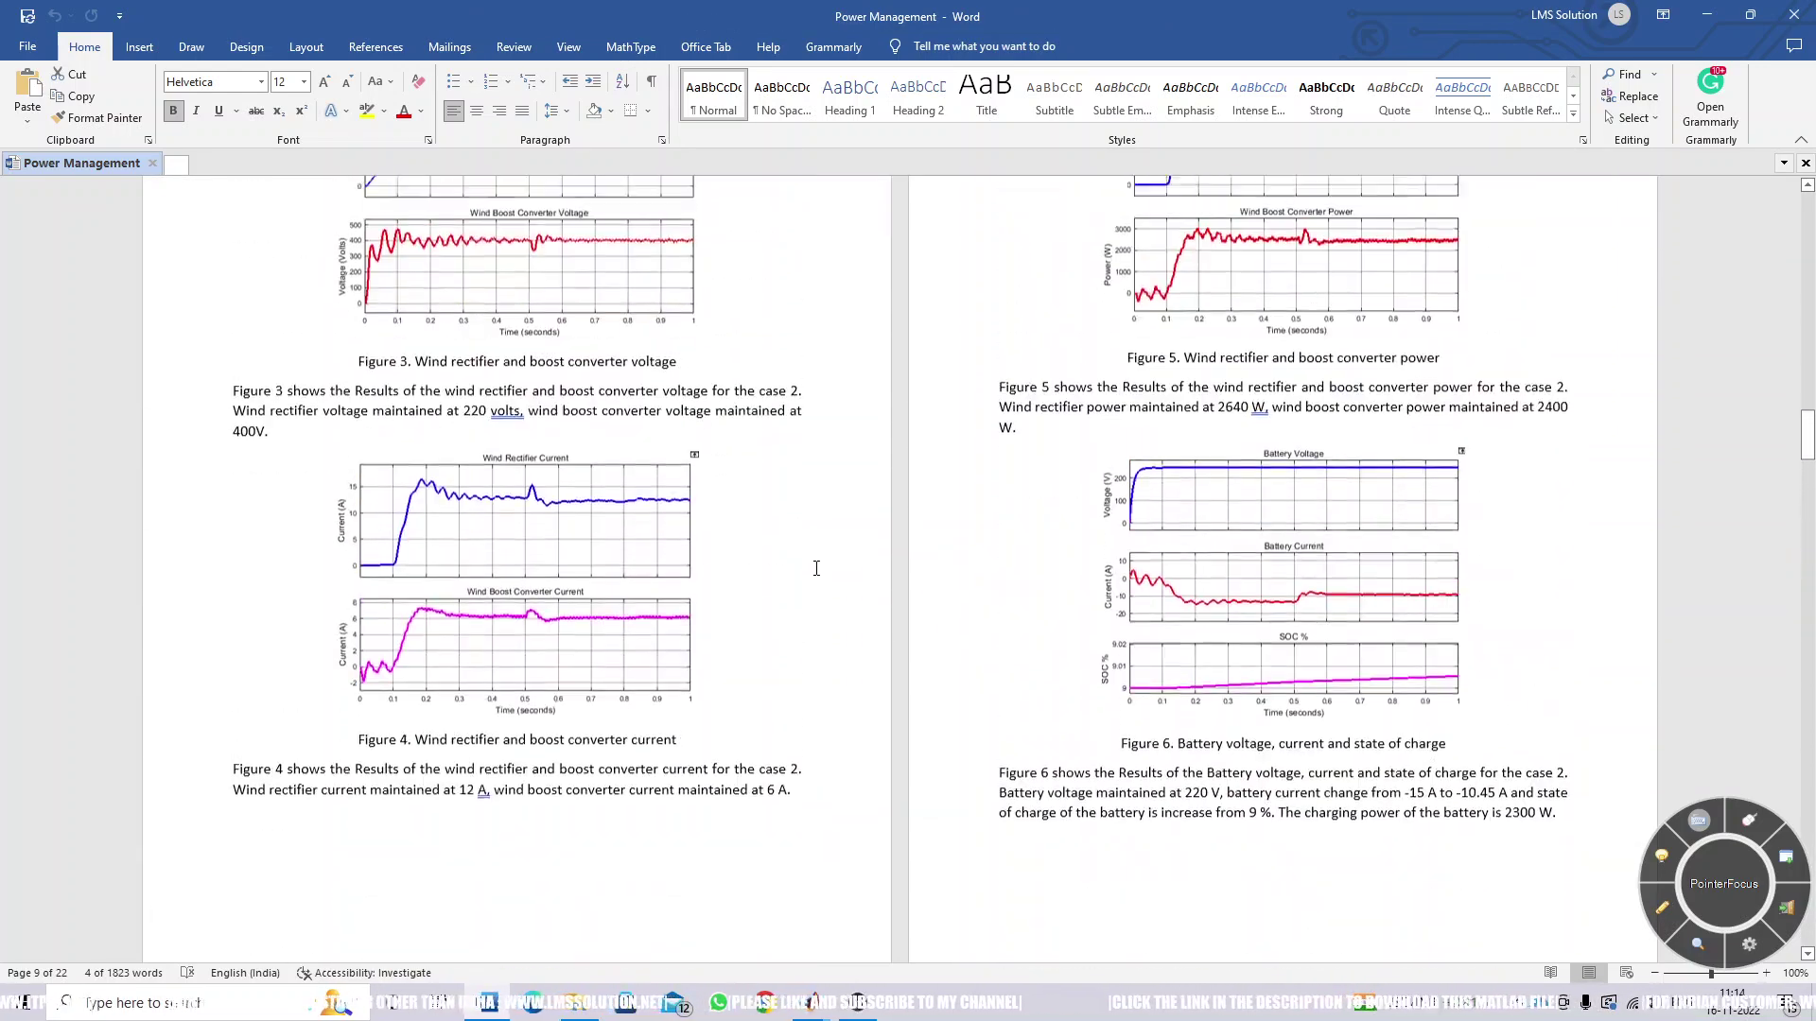
pyautogui.moveTo(764, 988)
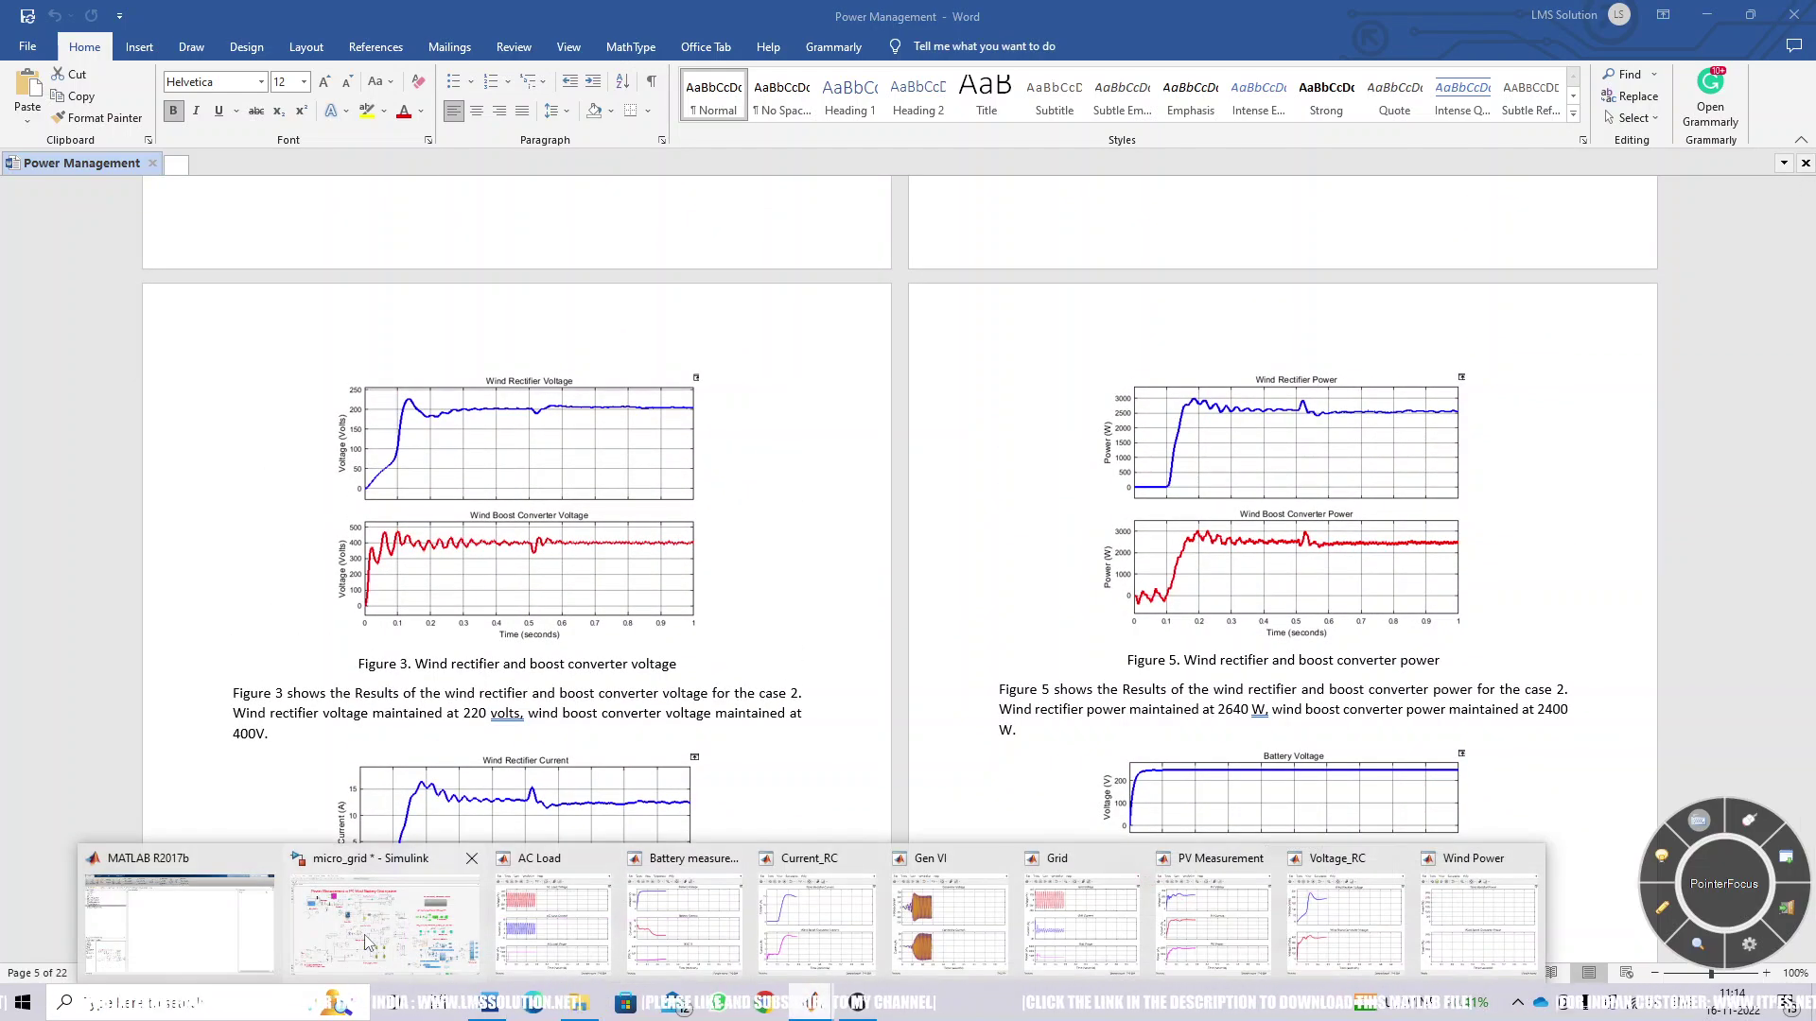
pyautogui.click(367, 941)
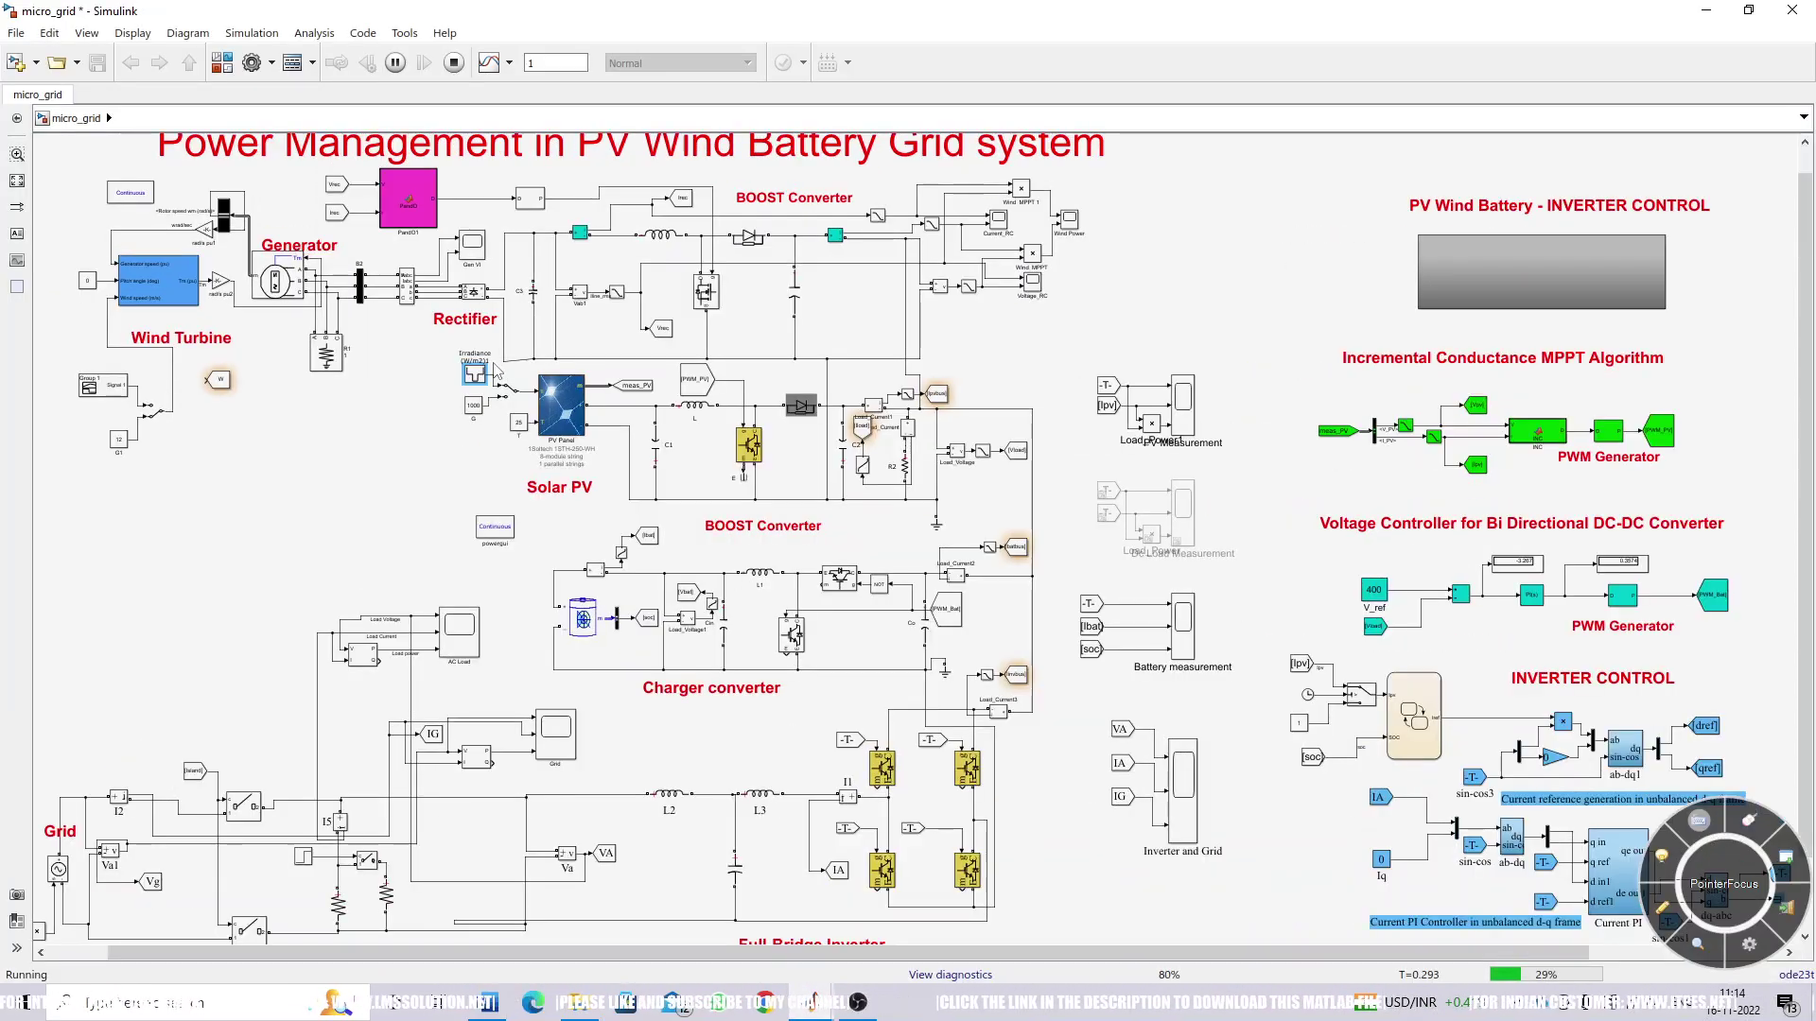
pyautogui.scroll(3, 482, 412)
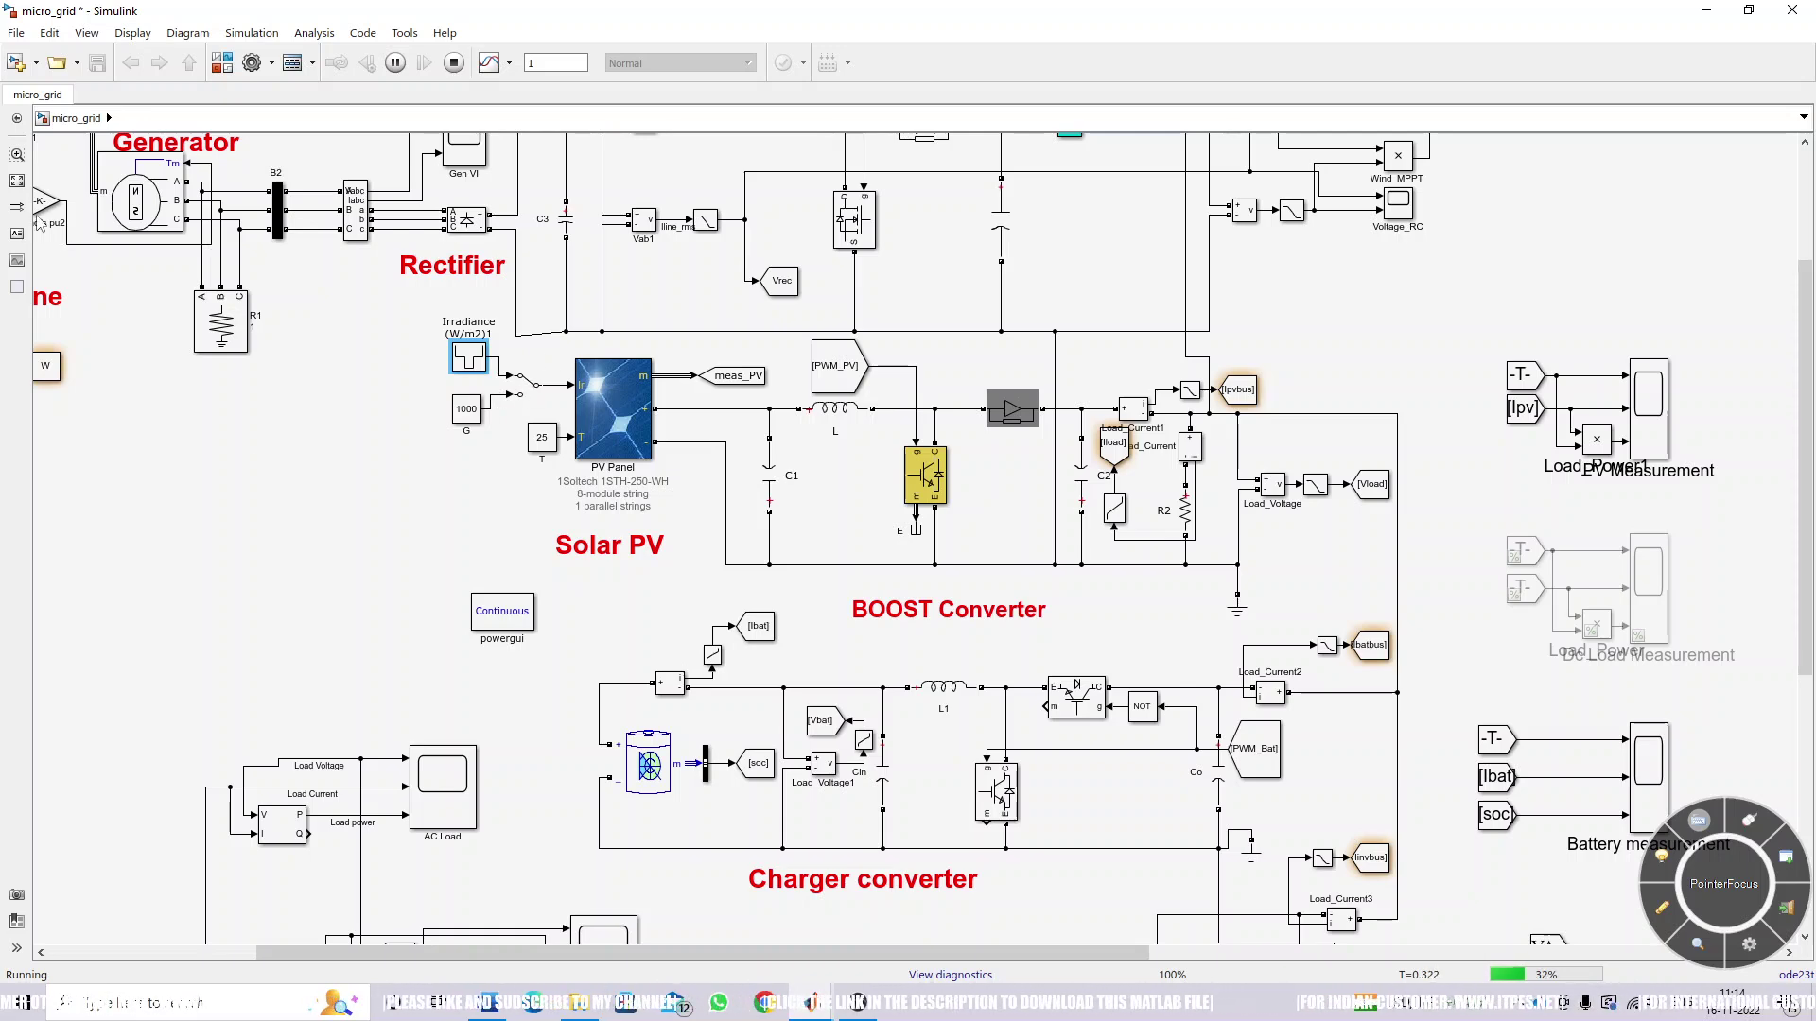
pyautogui.scroll(-3, 558, 422)
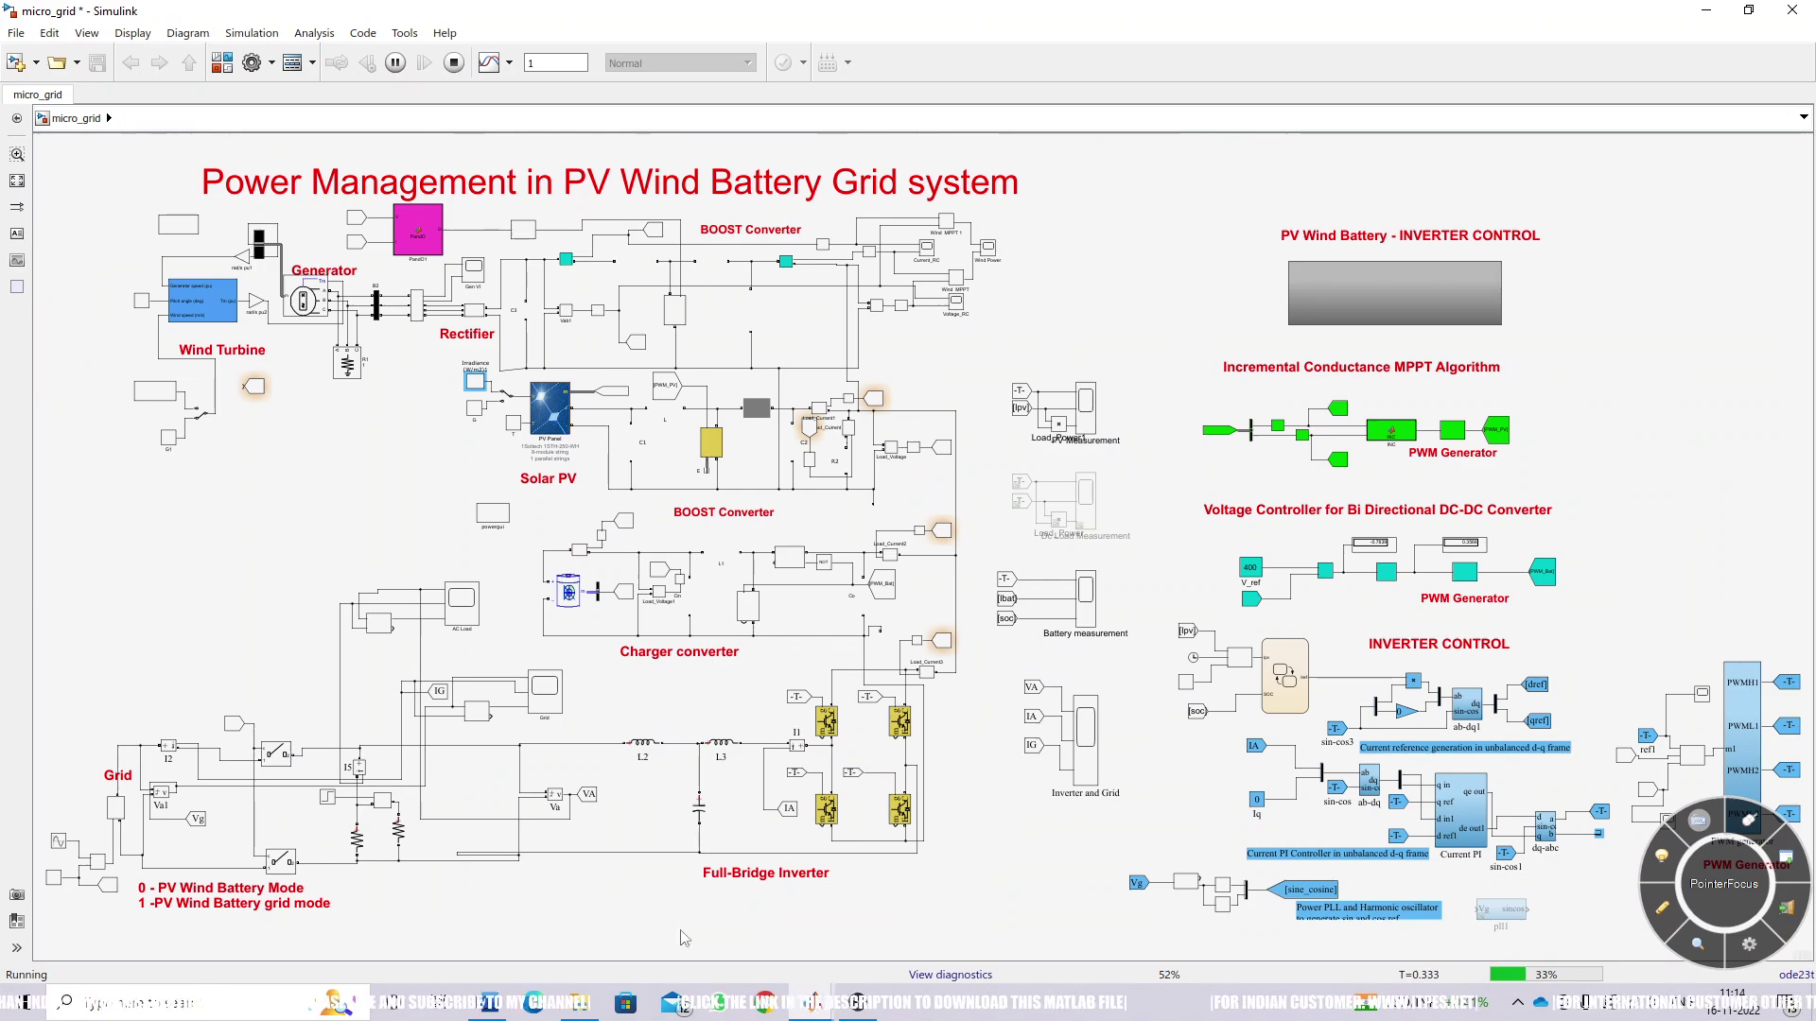
pyautogui.click(815, 1010)
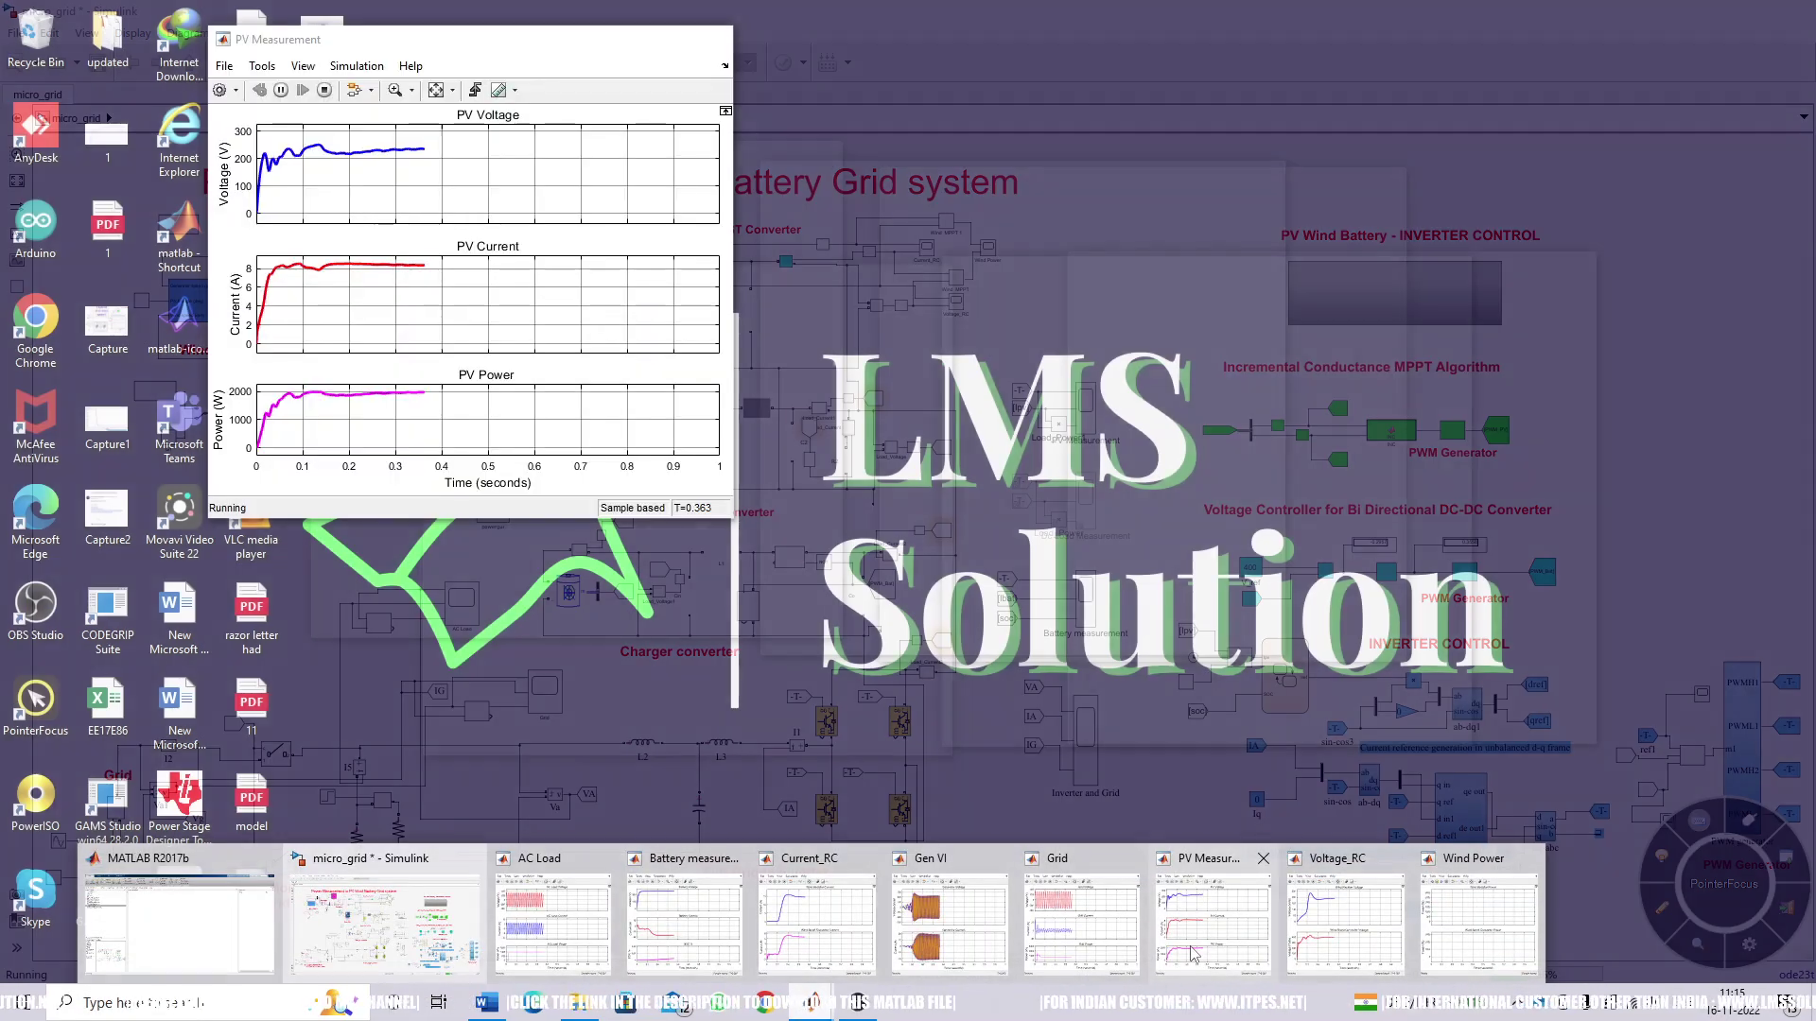
pyautogui.click(1194, 953)
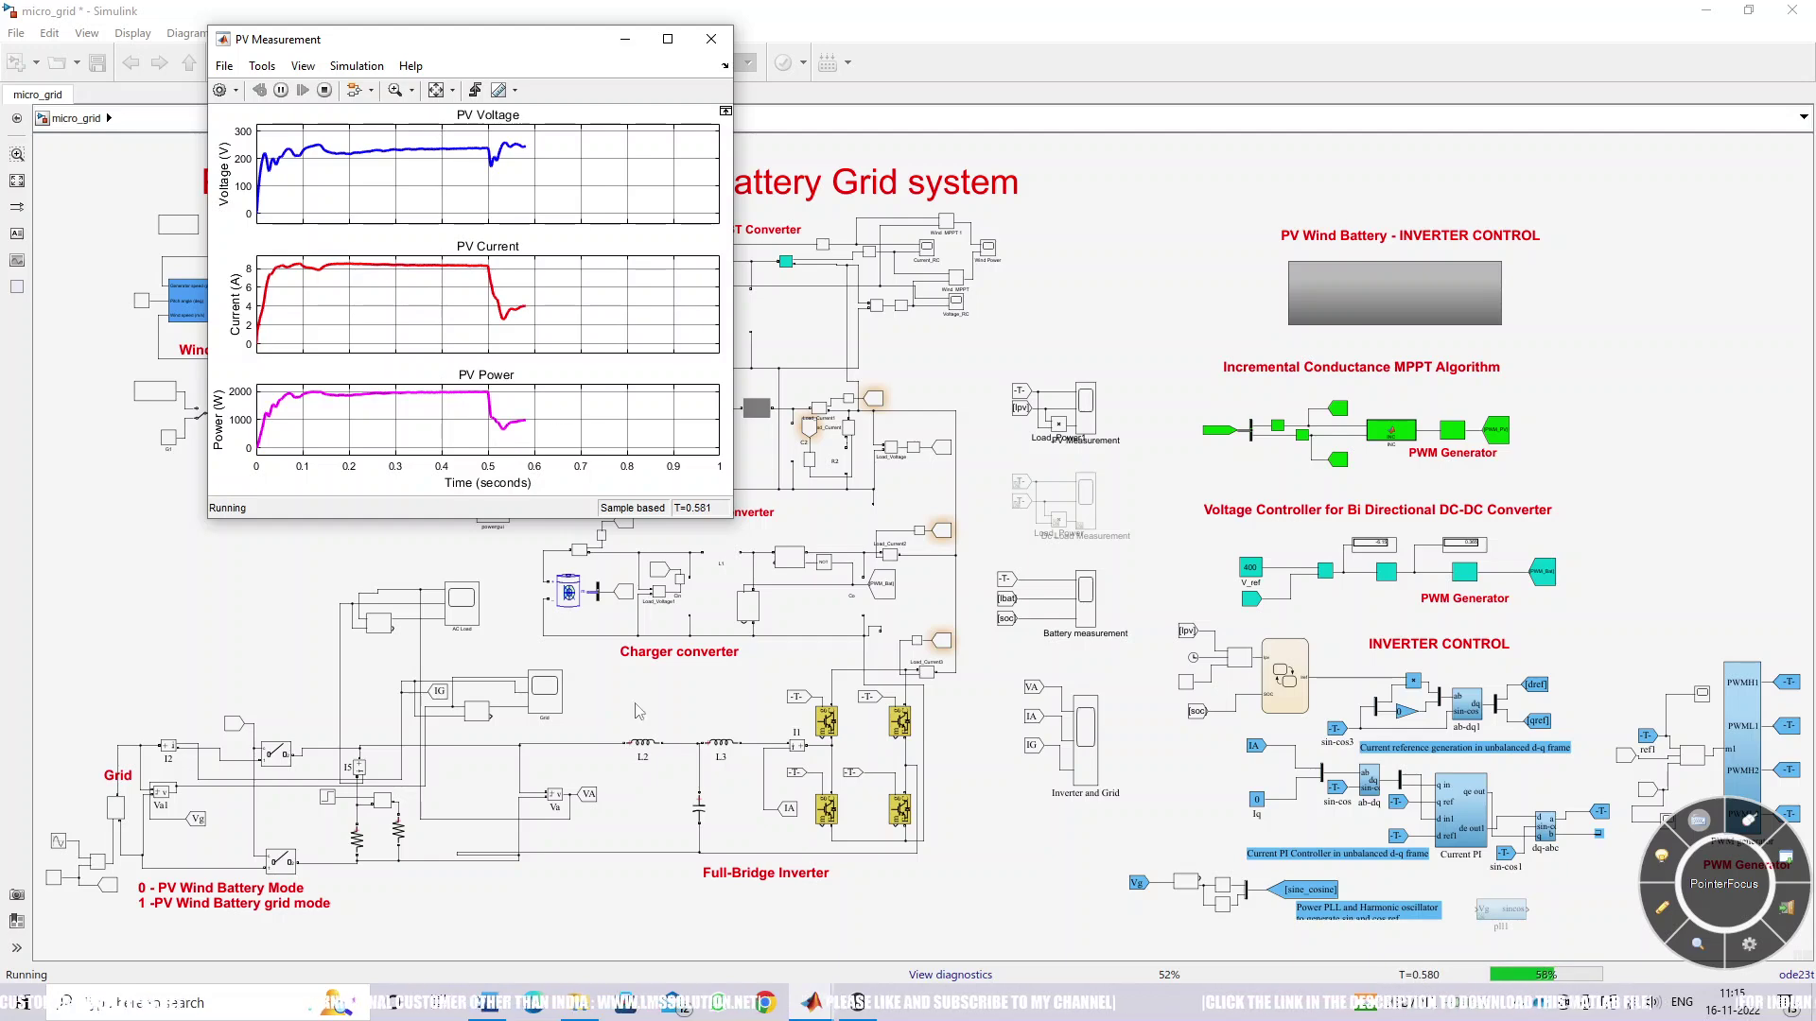
# Switch to the Word report and compare the scope with the Case 2 PV voltage, current and power plots.
pyautogui.hotkey('alt', 'Tab')
pyautogui.scroll(10, 1230, 632)
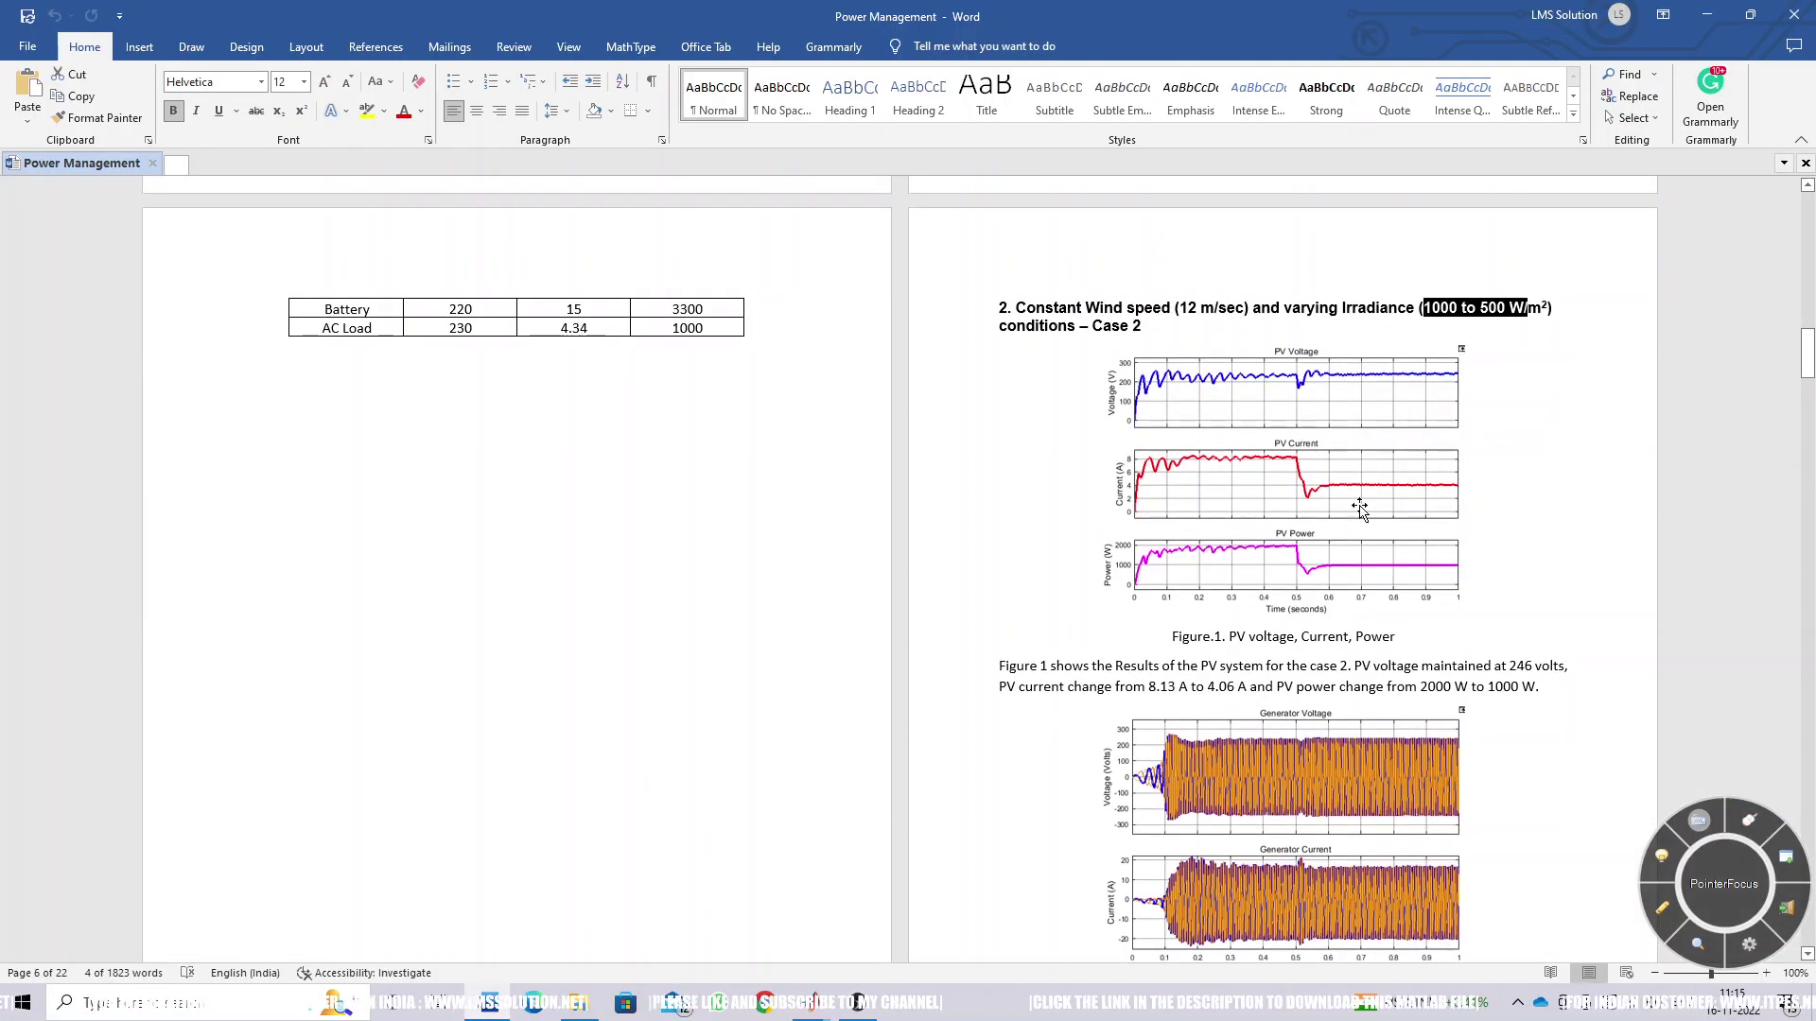
pyautogui.click(1506, 538)
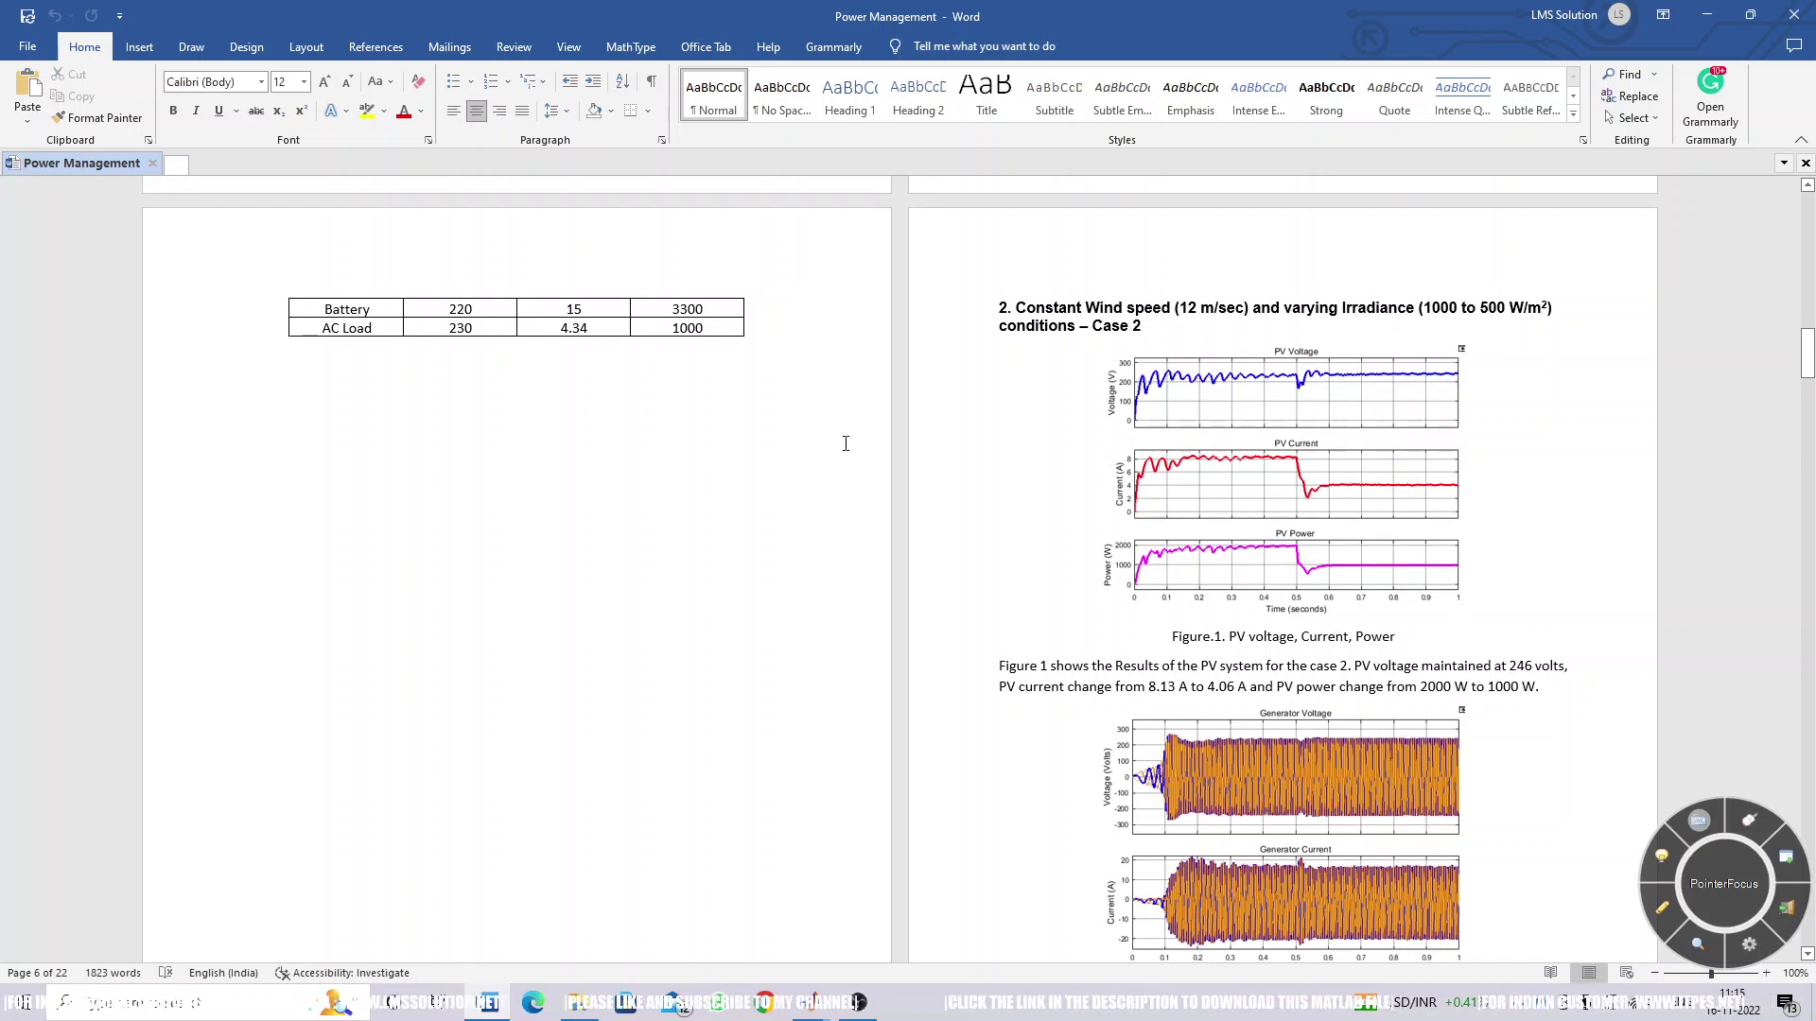
# Switch to the micro_grid model in Simulink and stop the running simulation.
pyautogui.click(819, 1006)
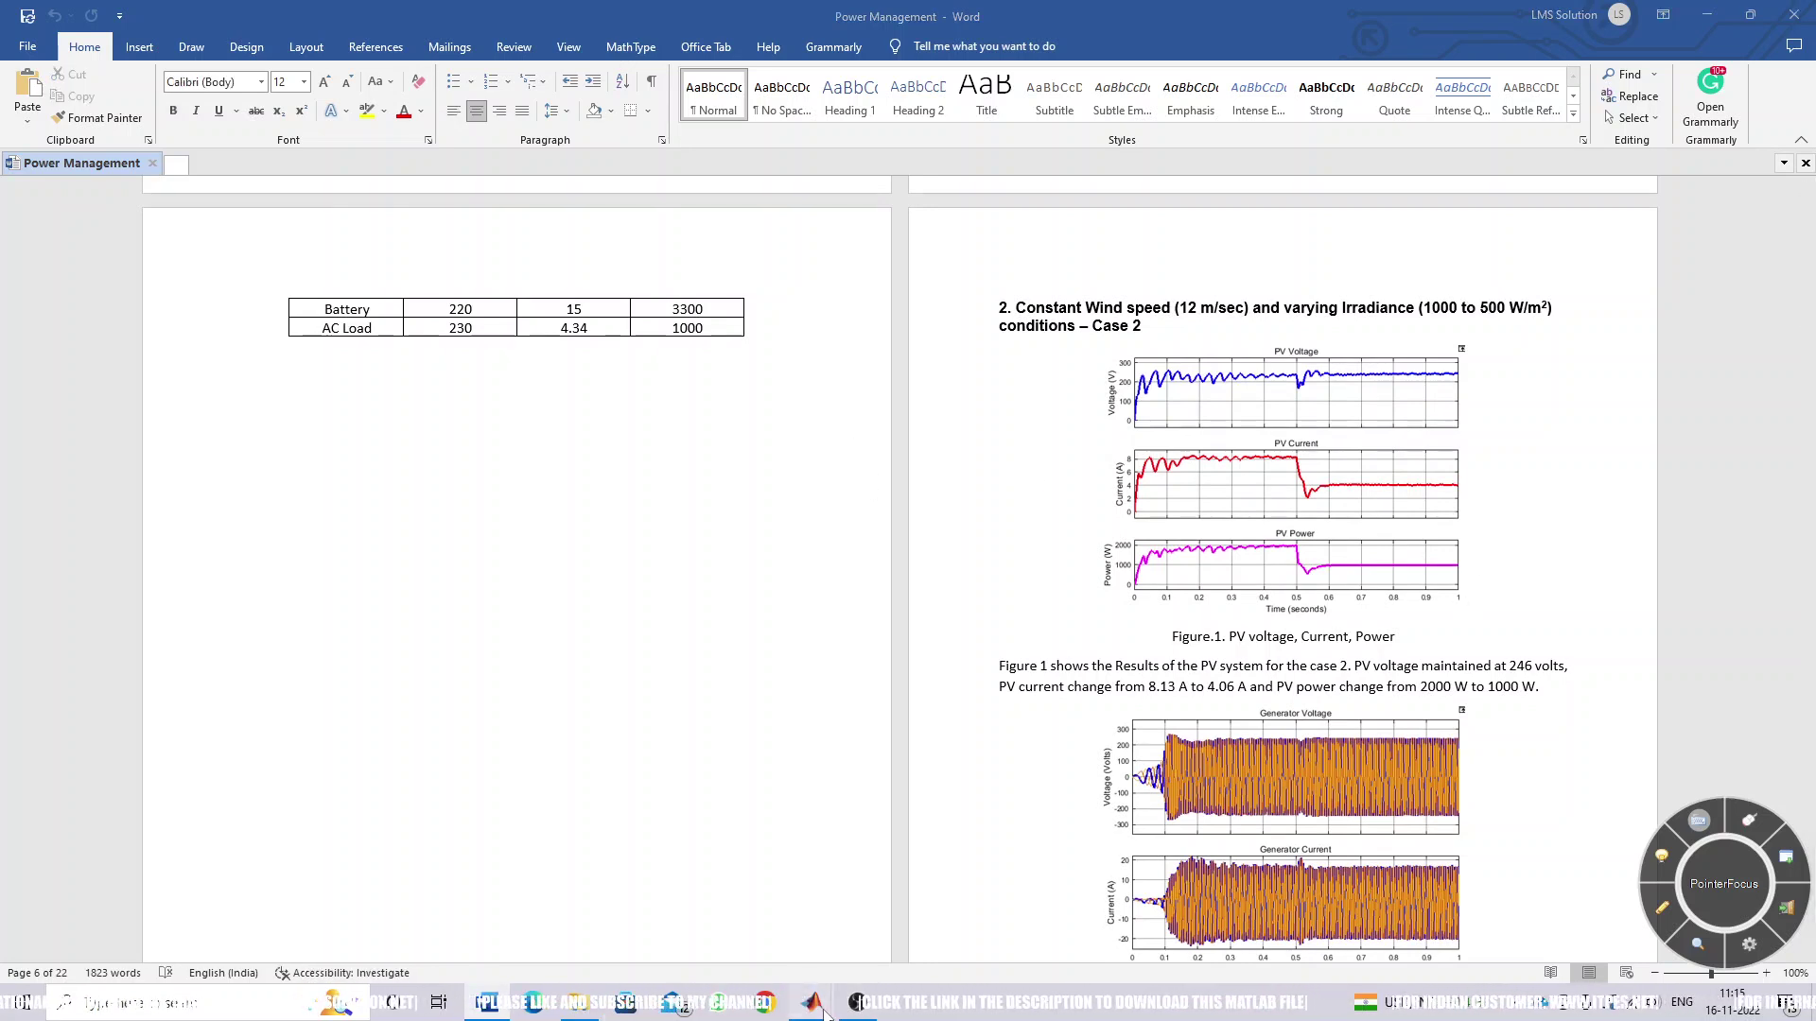
pyautogui.click(377, 912)
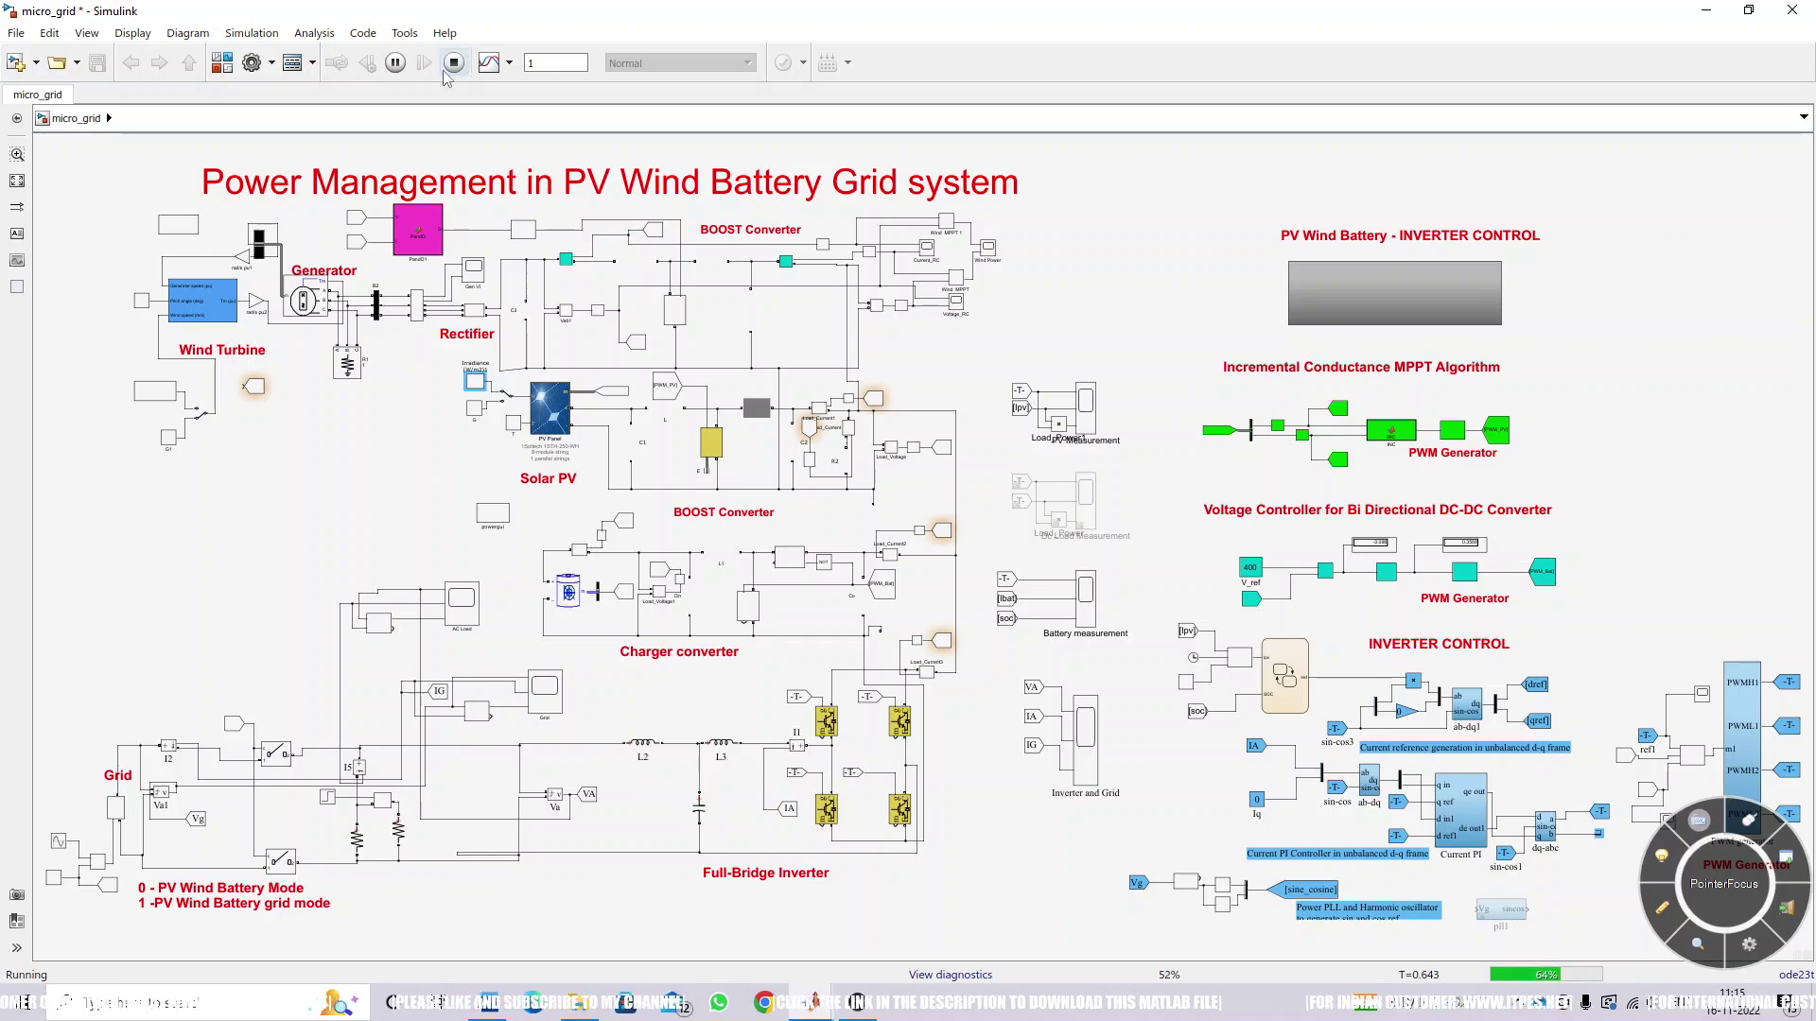
# Switch to the Word report, find the Case 3 section and highlight the wind speed range in its heading.
pyautogui.hotkey('alt', 'Tab')
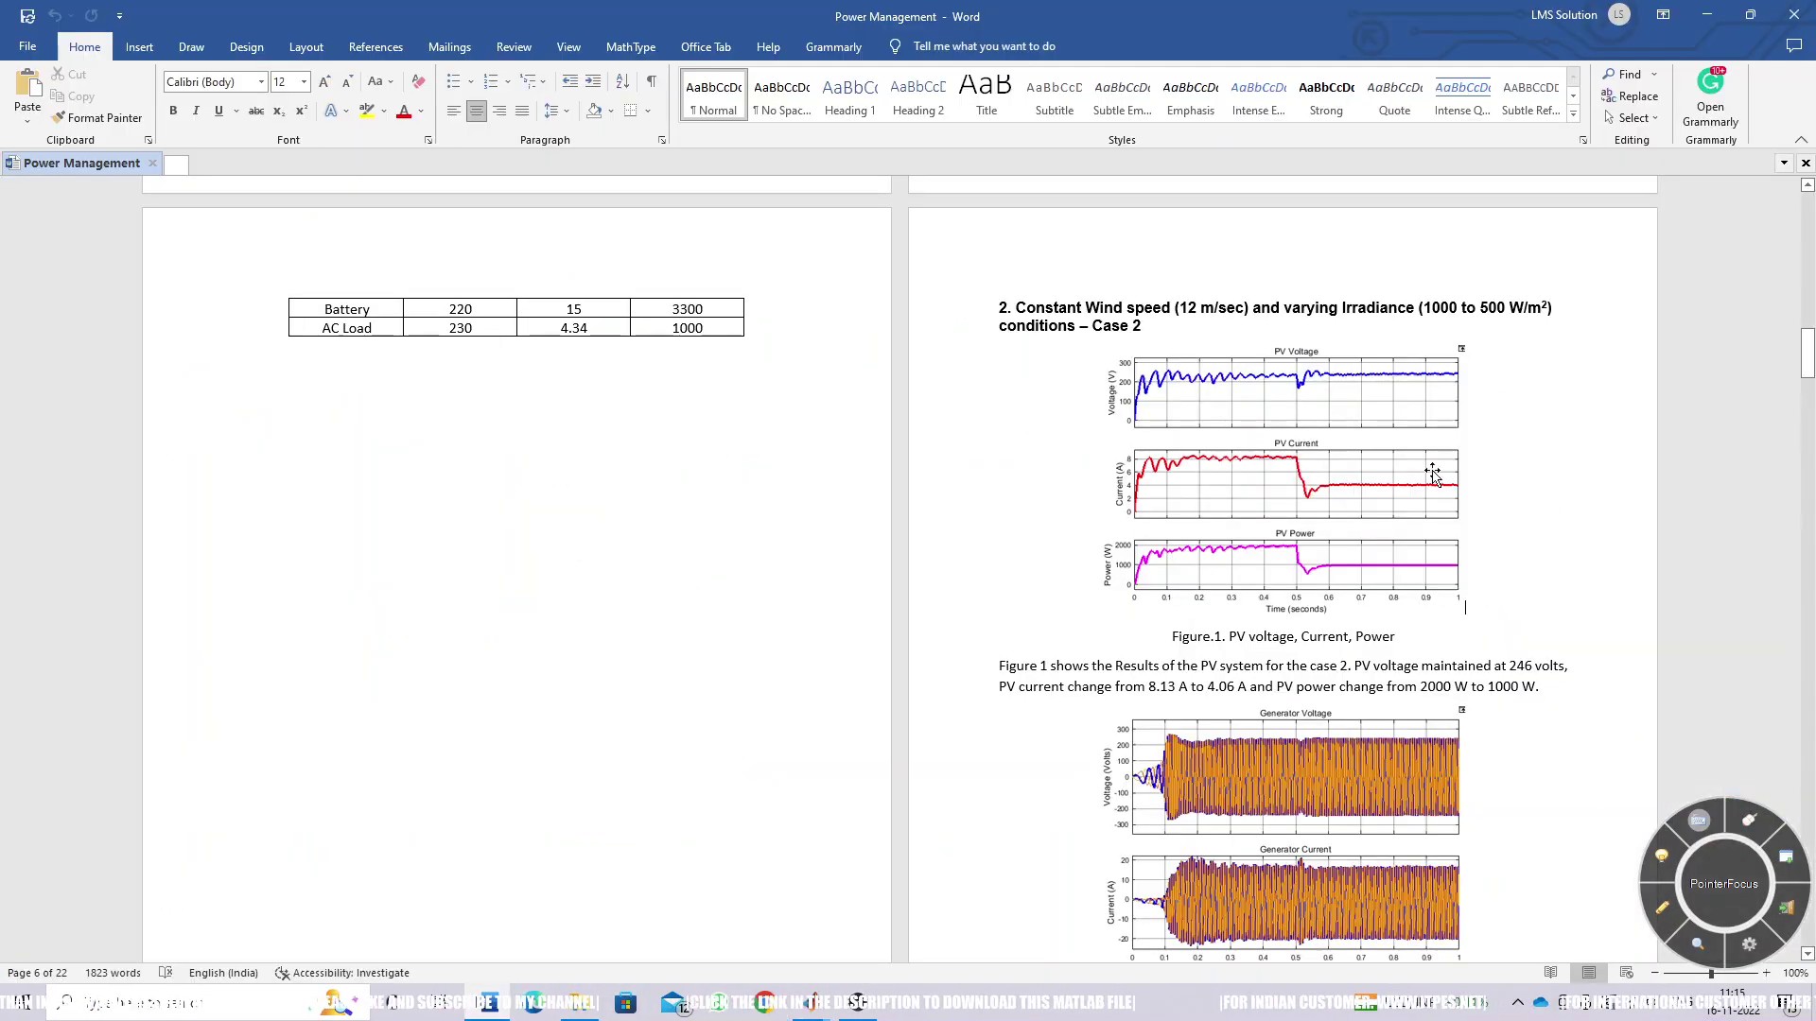
pyautogui.scroll(-20, 1433, 473)
pyautogui.scroll(-3, 1096, 406)
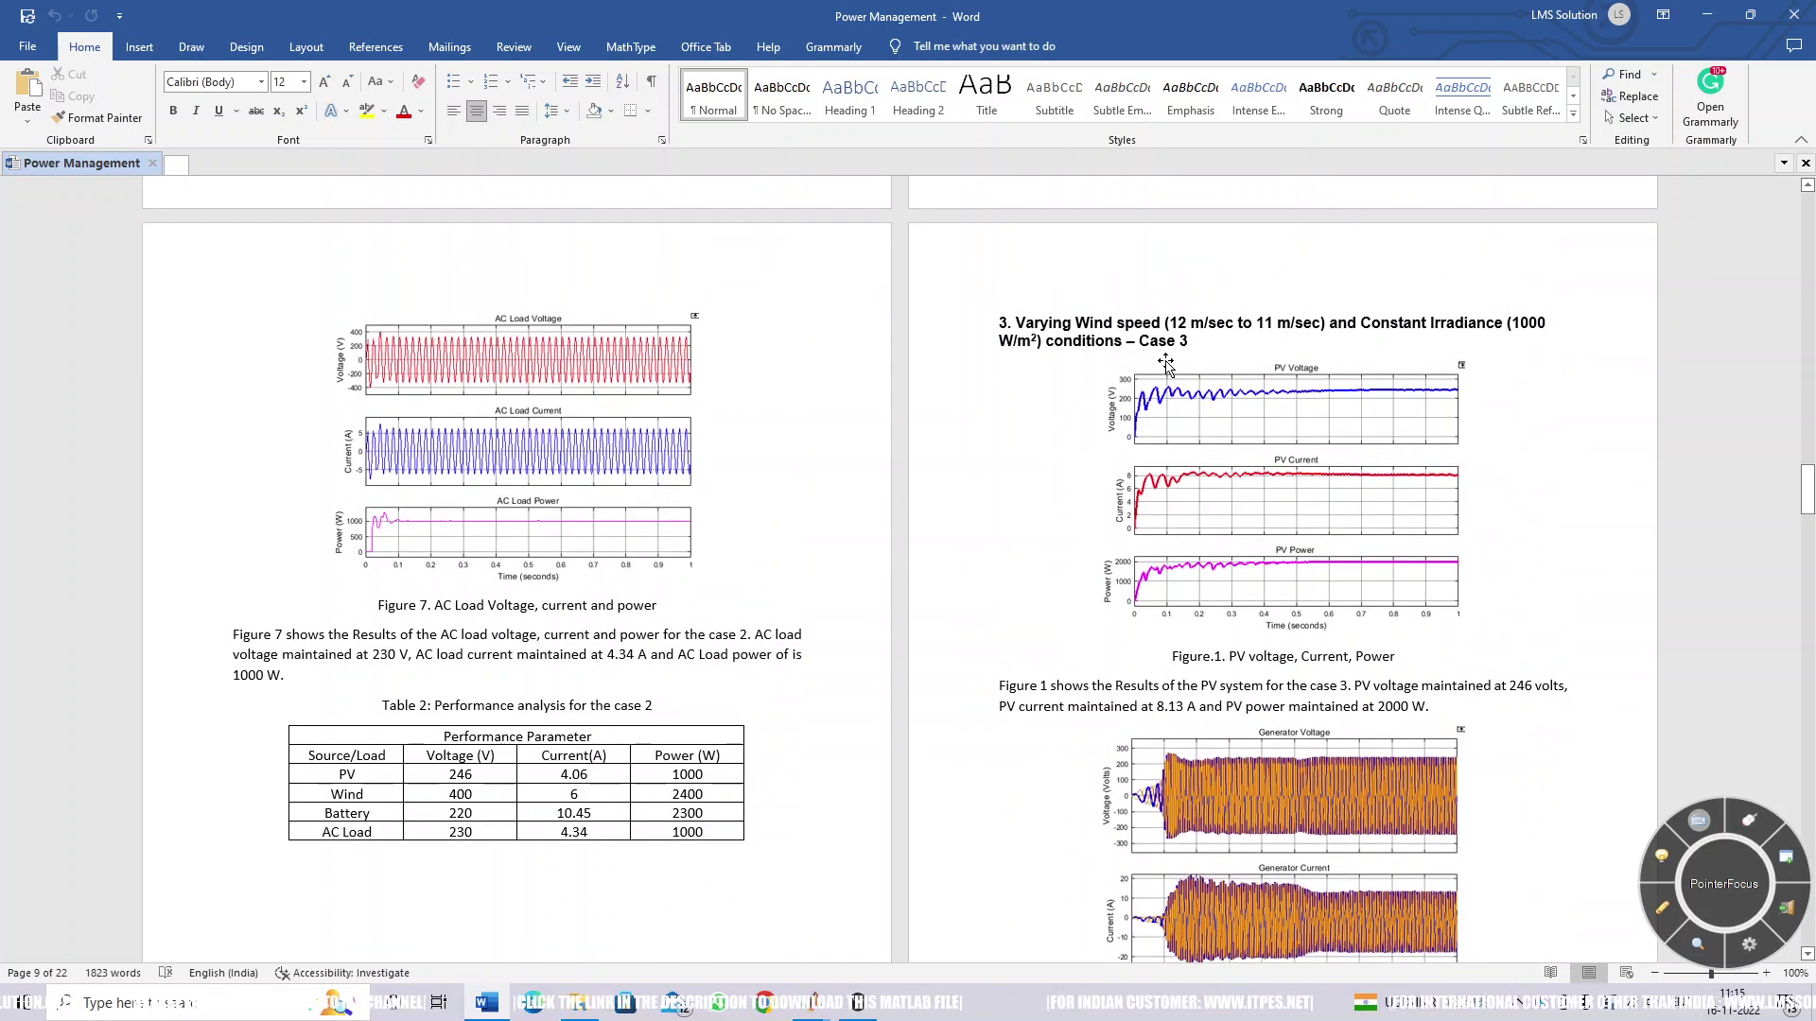
pyautogui.moveTo(1170, 323); pyautogui.dragTo(1280, 321)
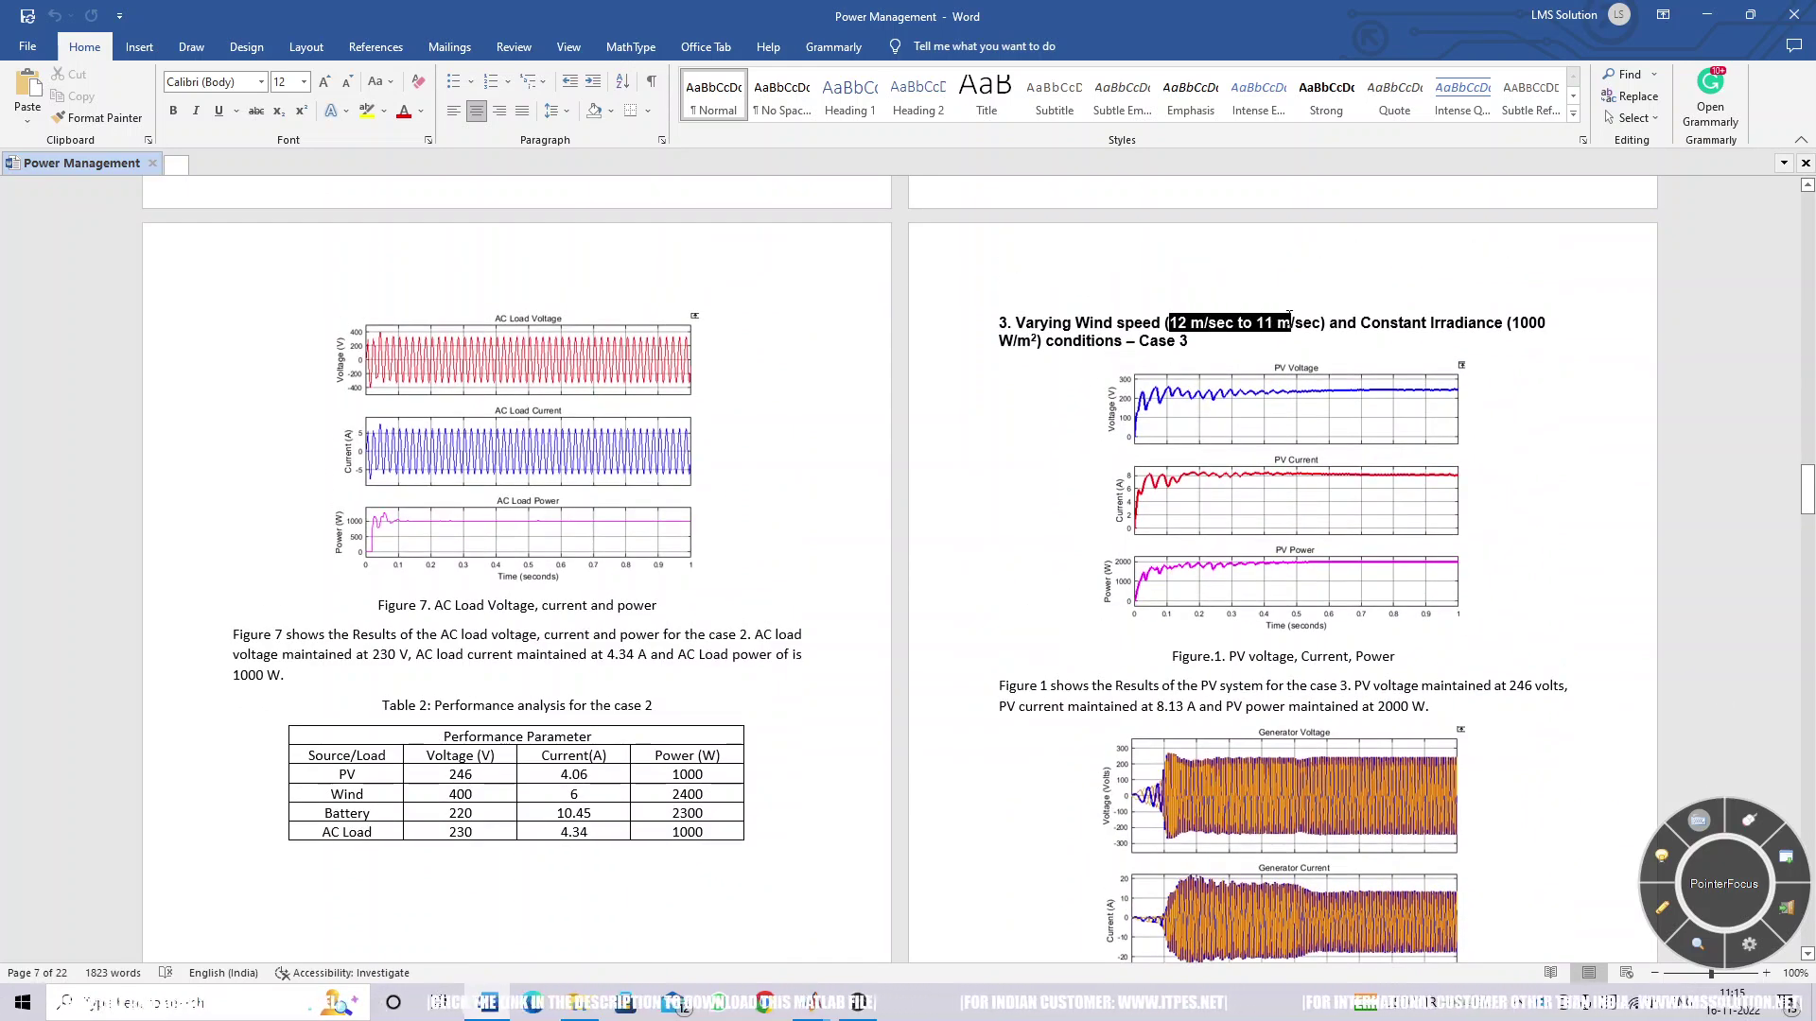
pyautogui.click(1404, 322)
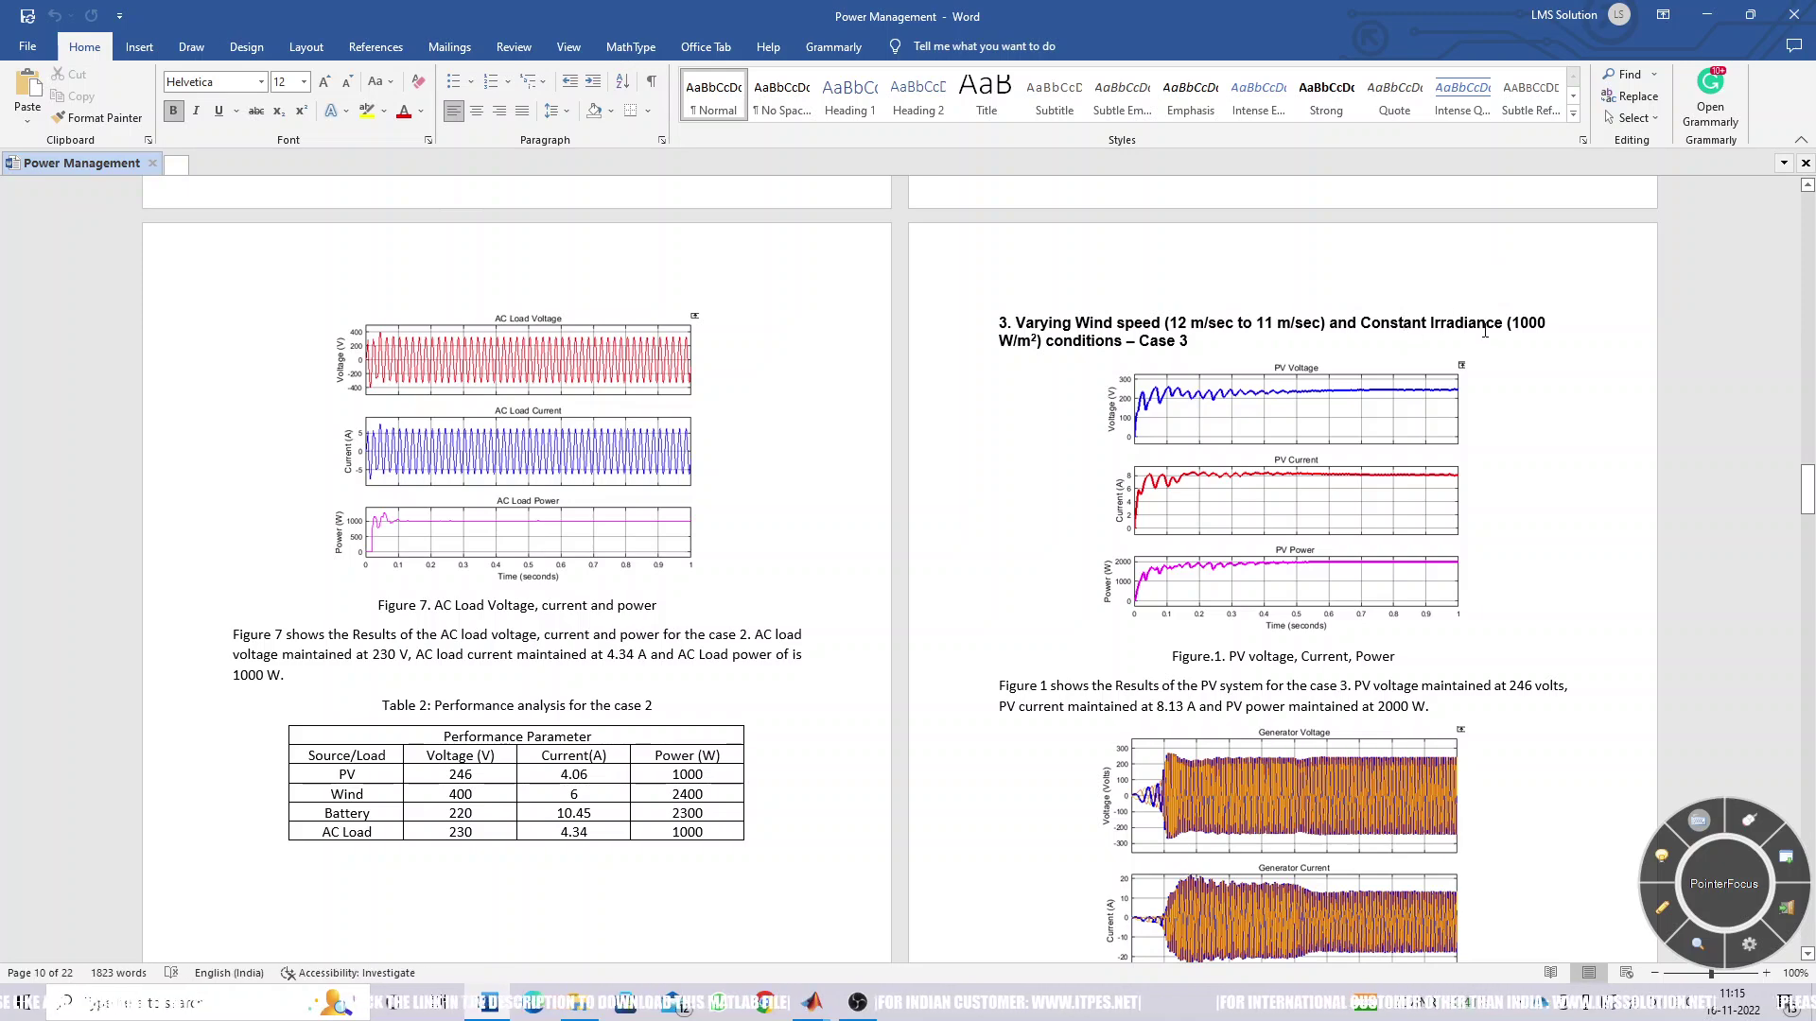
# Switch to the Simulink model; set the PV irradiance switch to the constant 1000 input and the wind speed switch to the Signal Builder input.
pyautogui.click(812, 1002)
pyautogui.click(385, 923)
pyautogui.scroll(3, 526, 413)
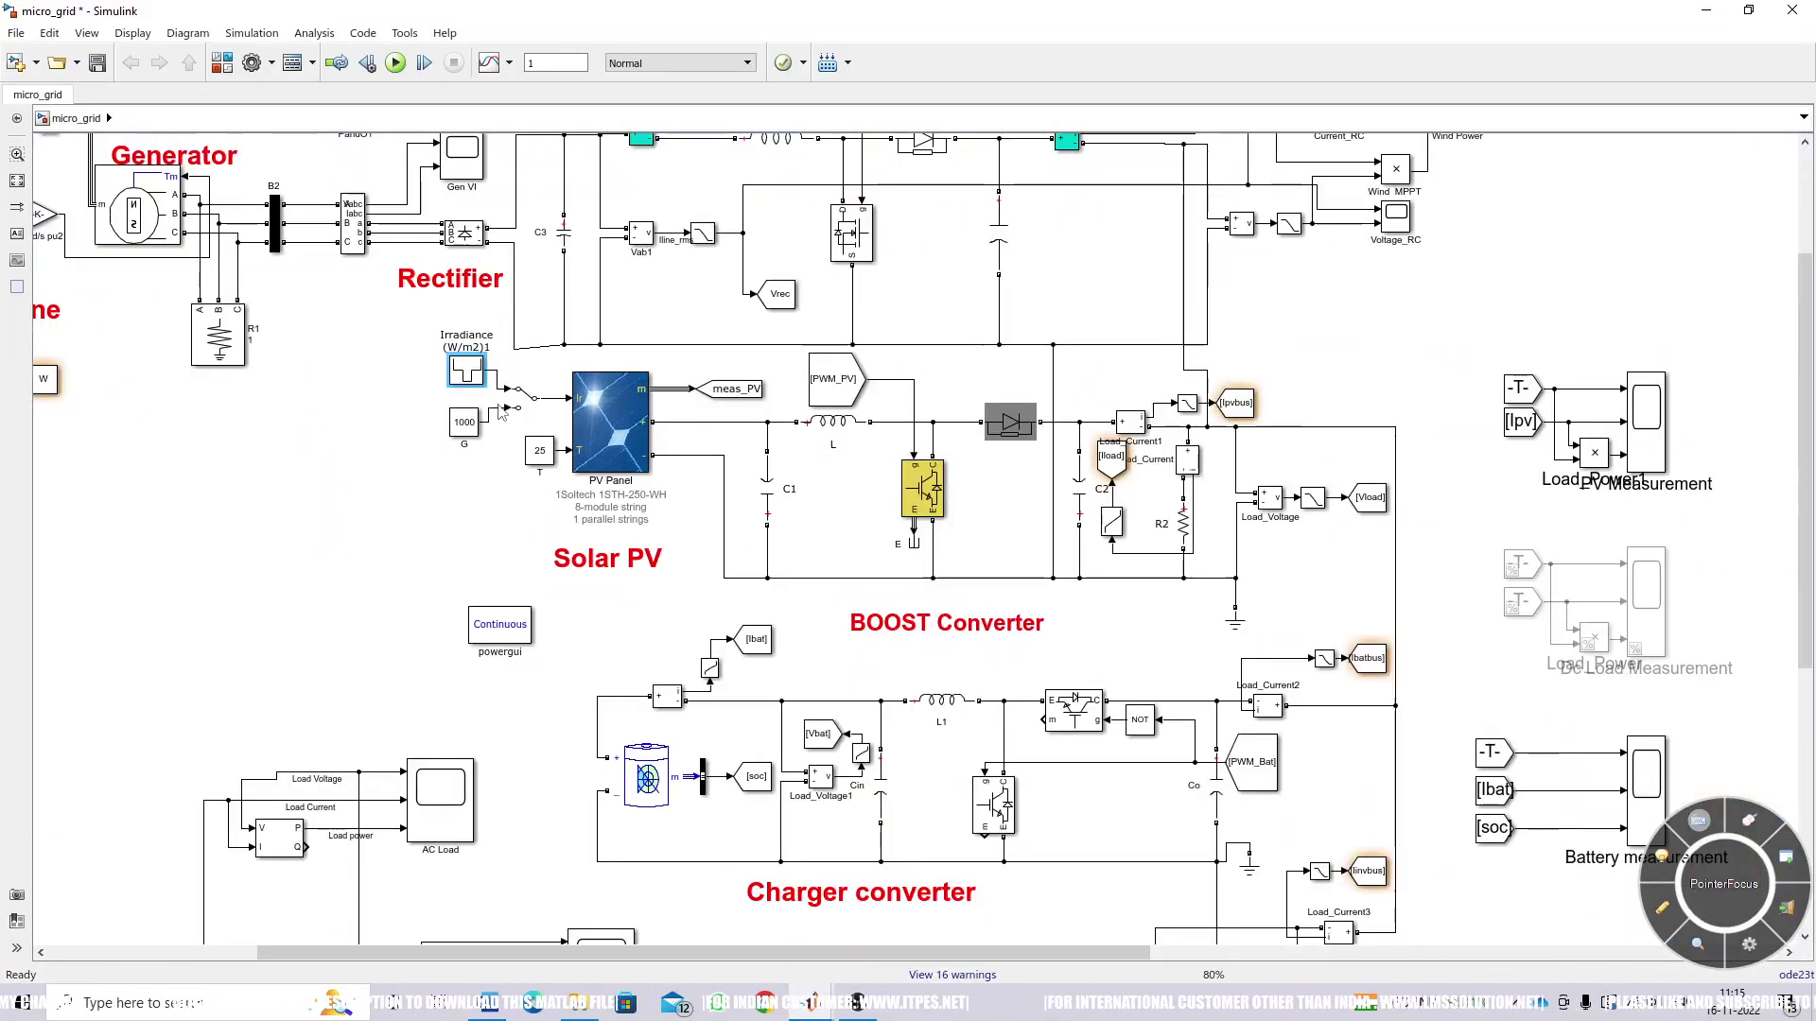
pyautogui.click(526, 411)
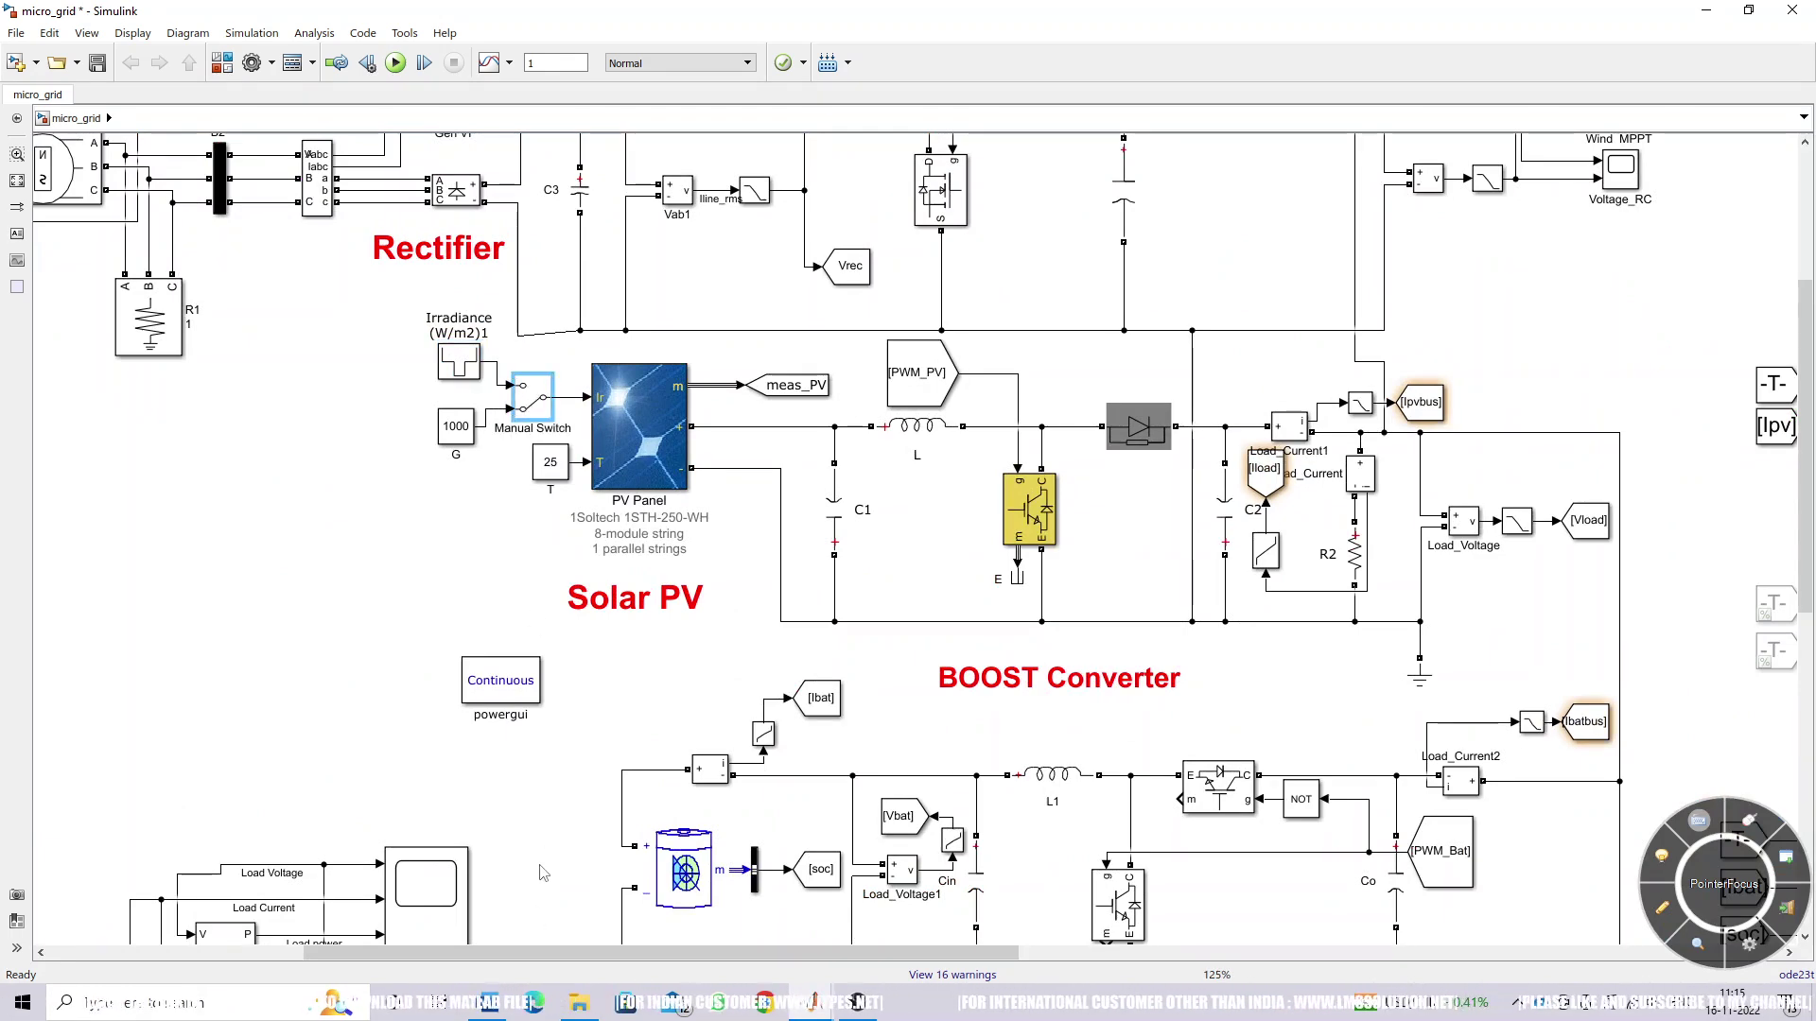
pyautogui.moveTo(506, 954); pyautogui.dragTo(218, 955)
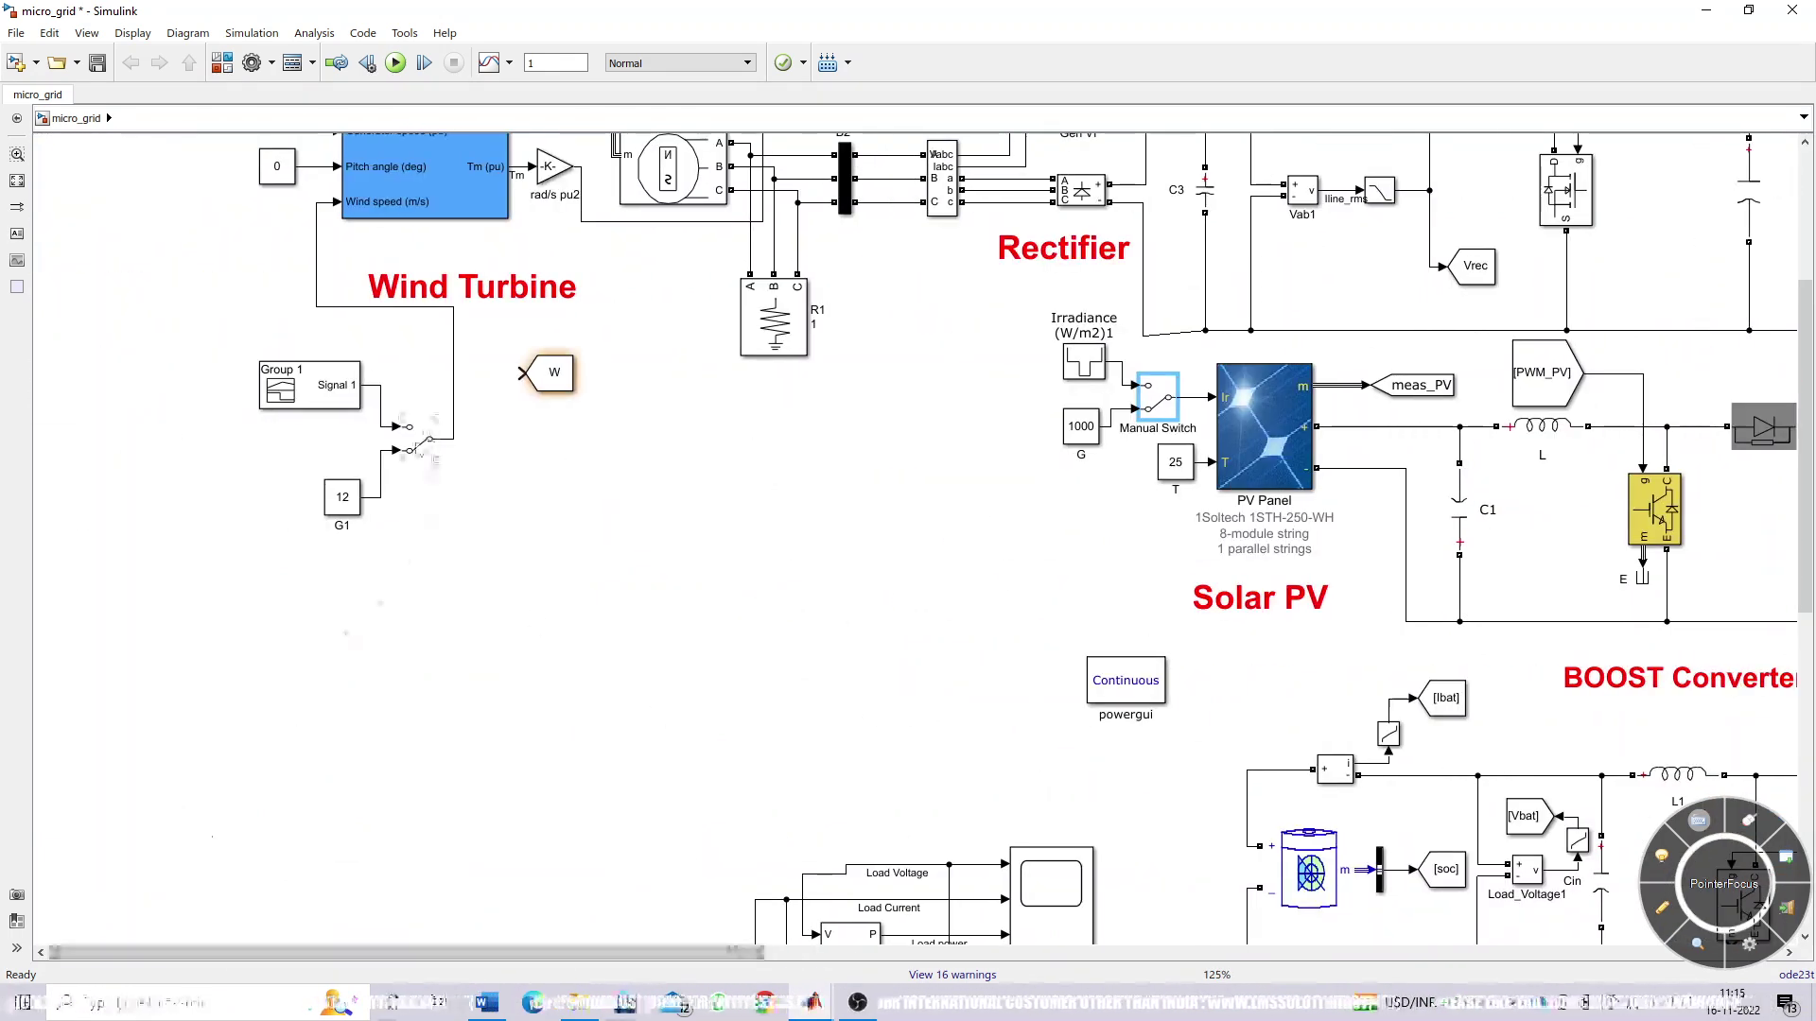
pyautogui.click(419, 449)
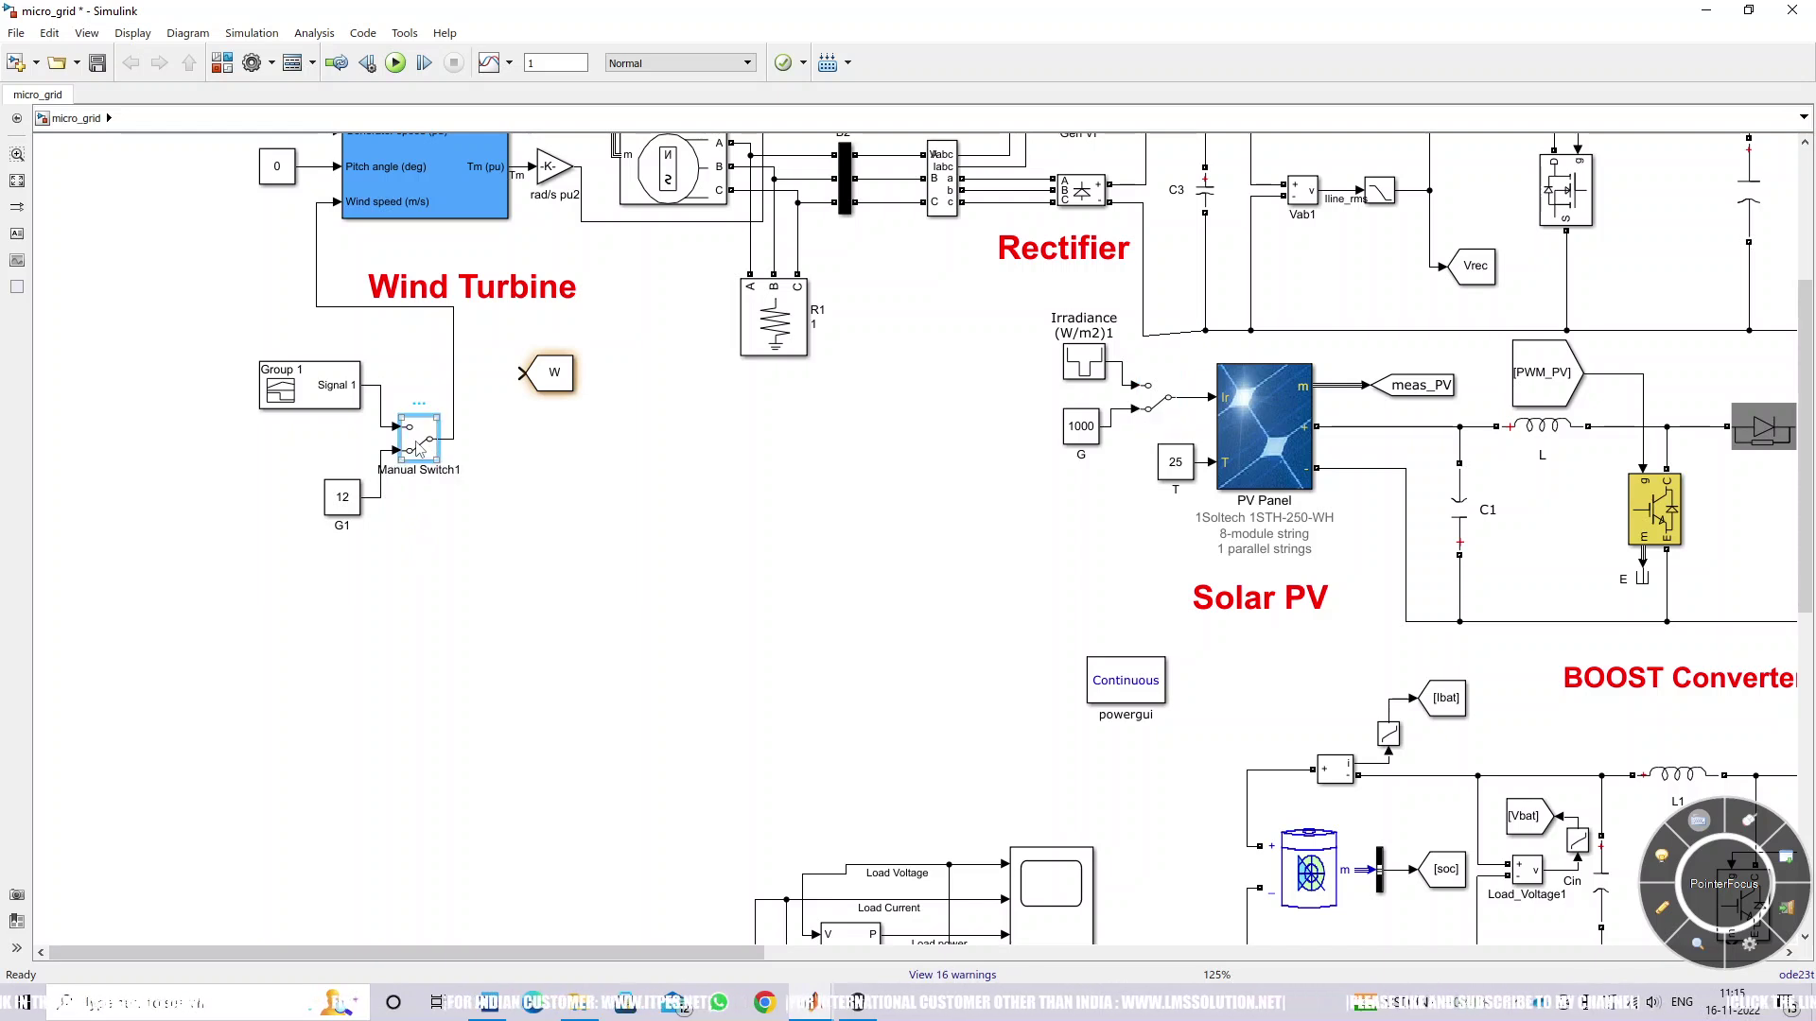
# Inspect the wind speed profile in the Signal Builder block and close its window.
pyautogui.click(330, 398)
pyautogui.doubleClick(330, 398)
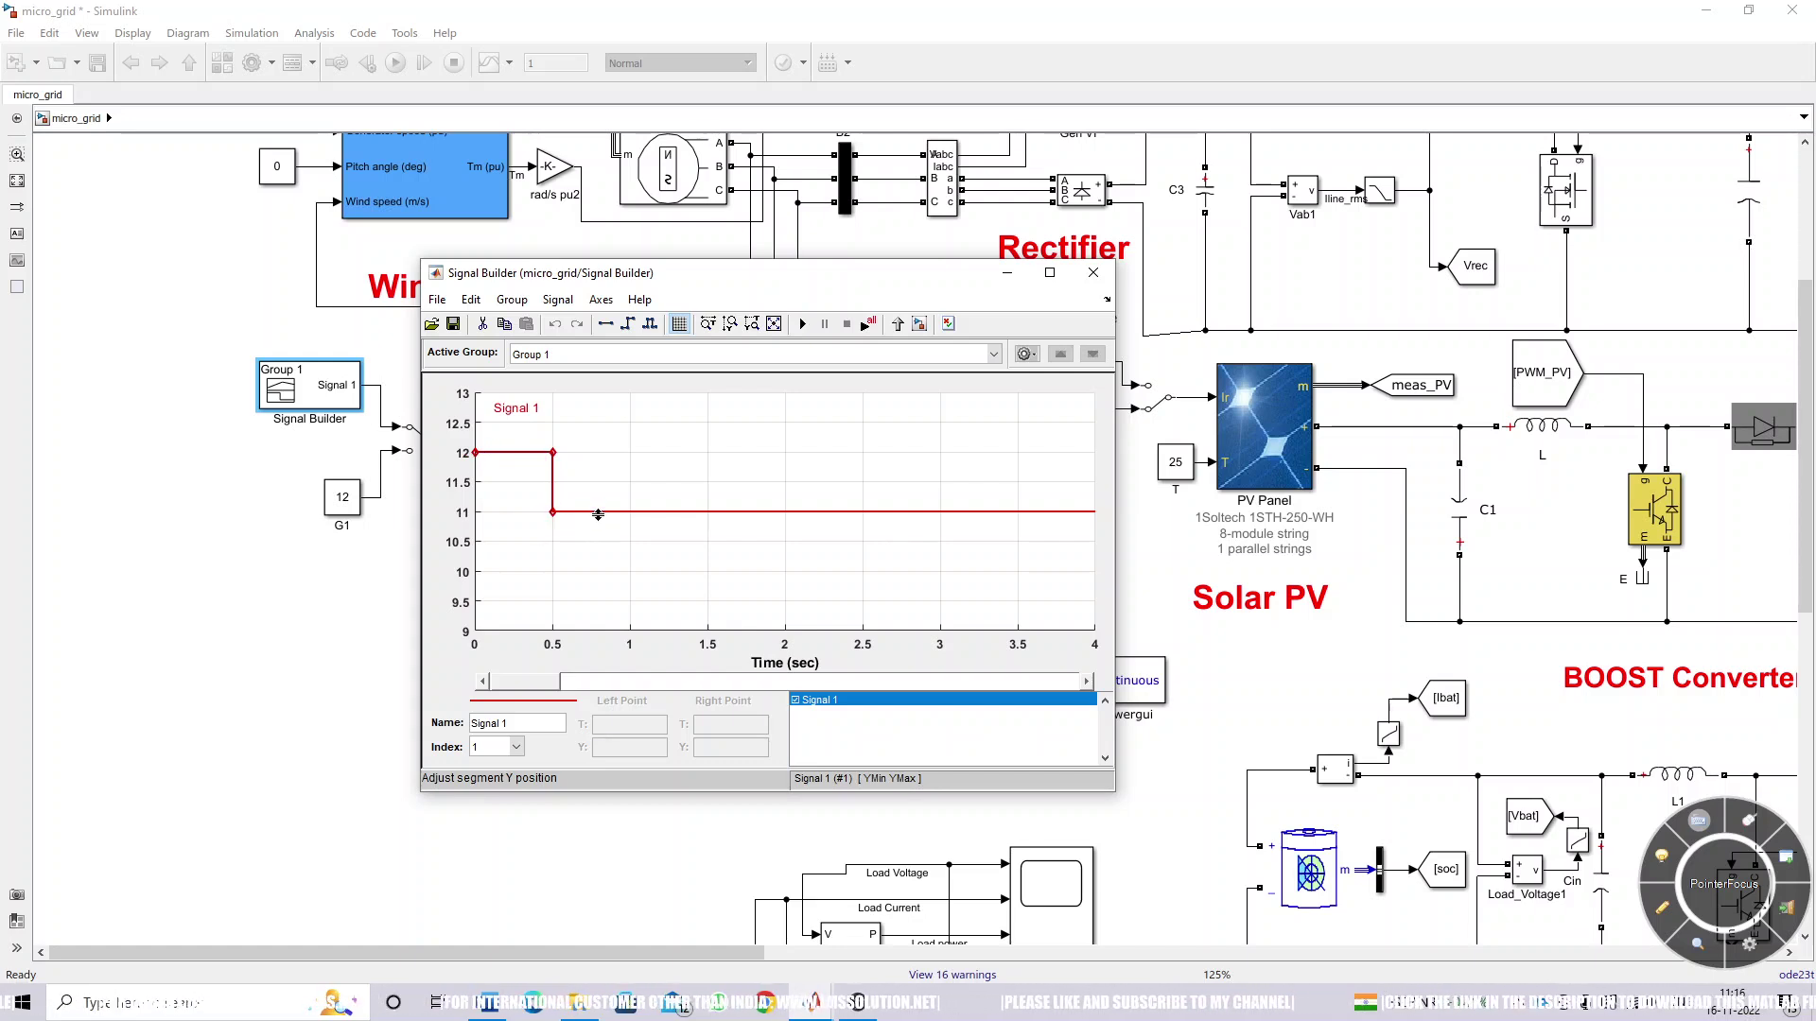
pyautogui.click(1093, 273)
# Fit the whole micro_grid model in view and run the simulation for Case 3.
pyautogui.click(16, 181)
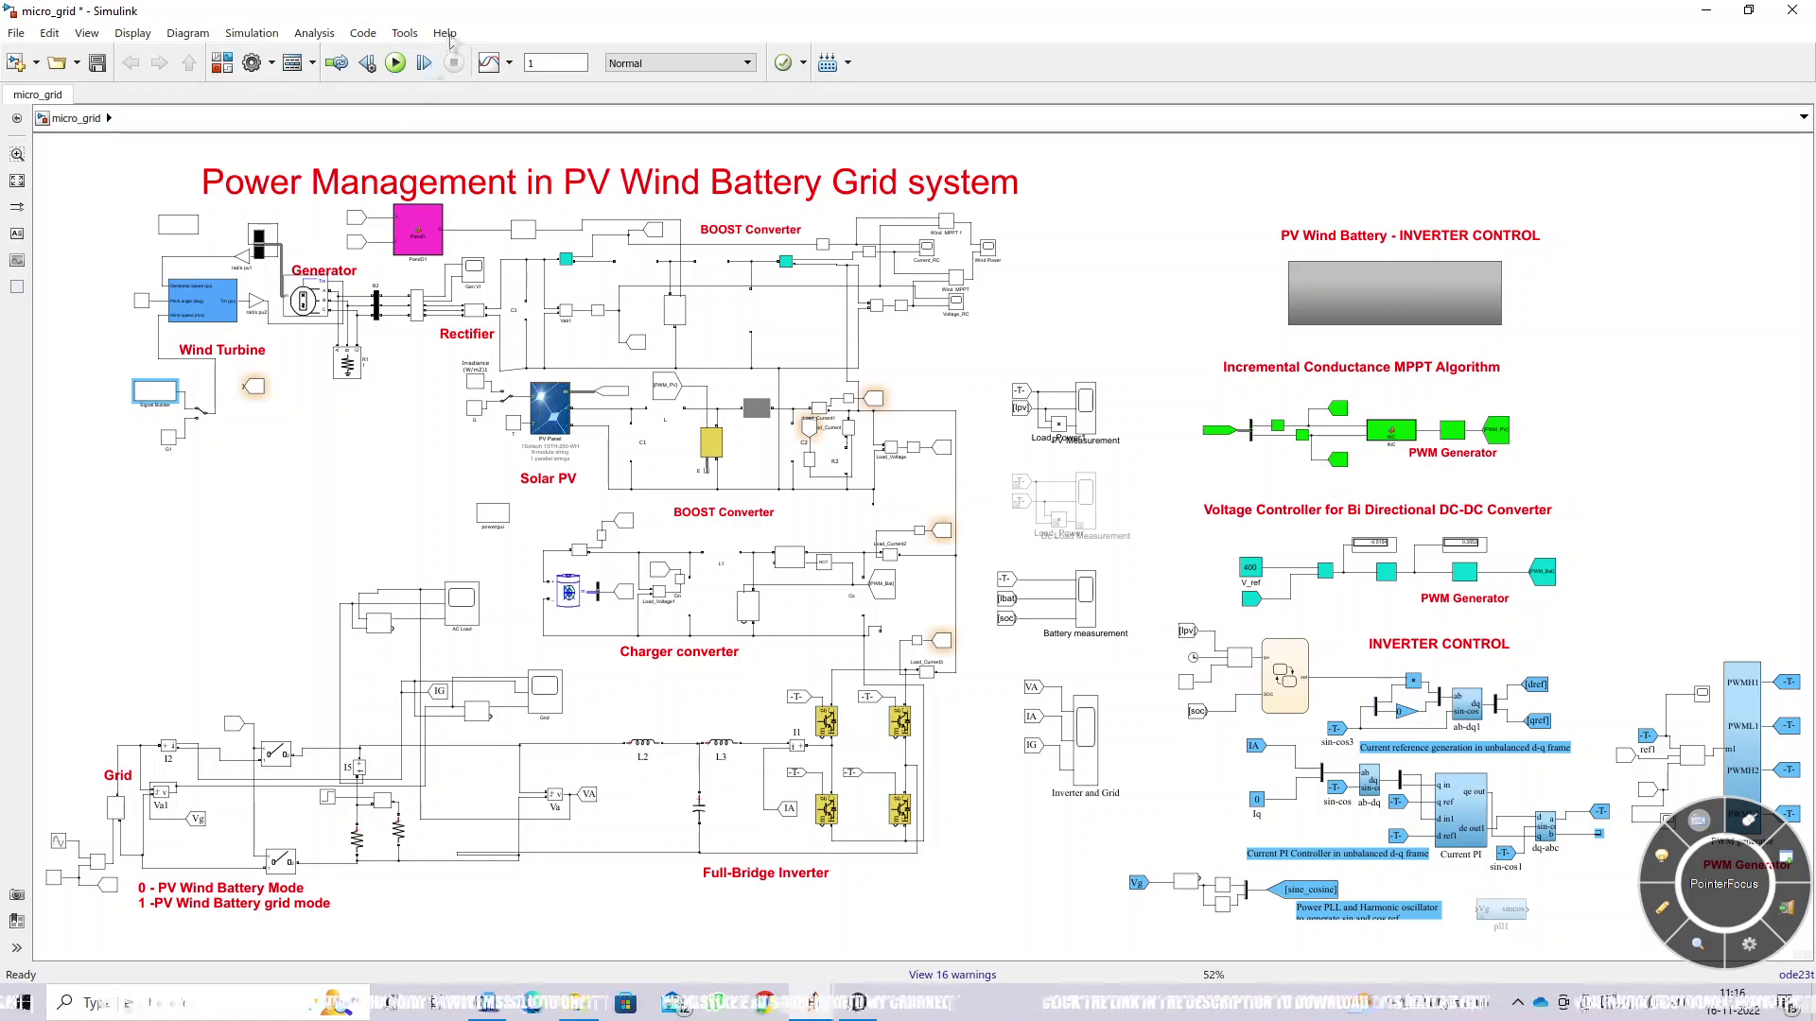
pyautogui.click(396, 63)
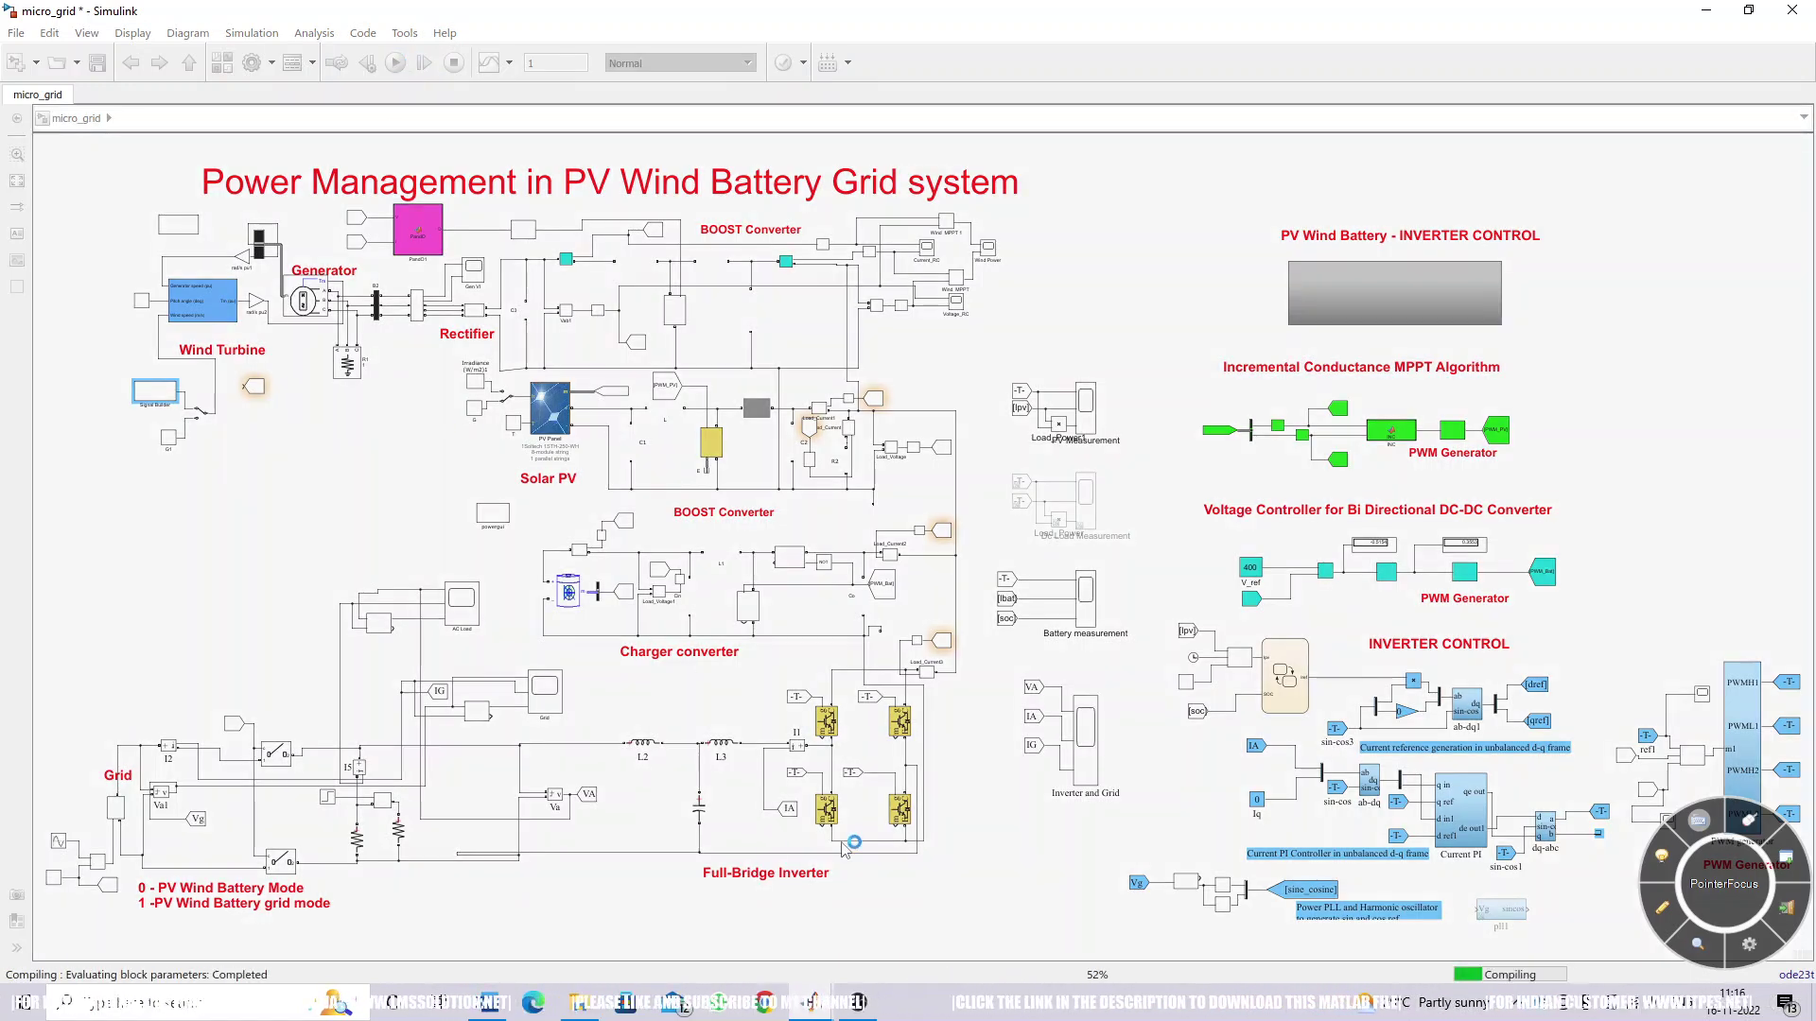
# Switch to the Word report and review the Case 3 plots through the wind rectifier and boost converter figures.
pyautogui.hotkey('alt', 'Tab')
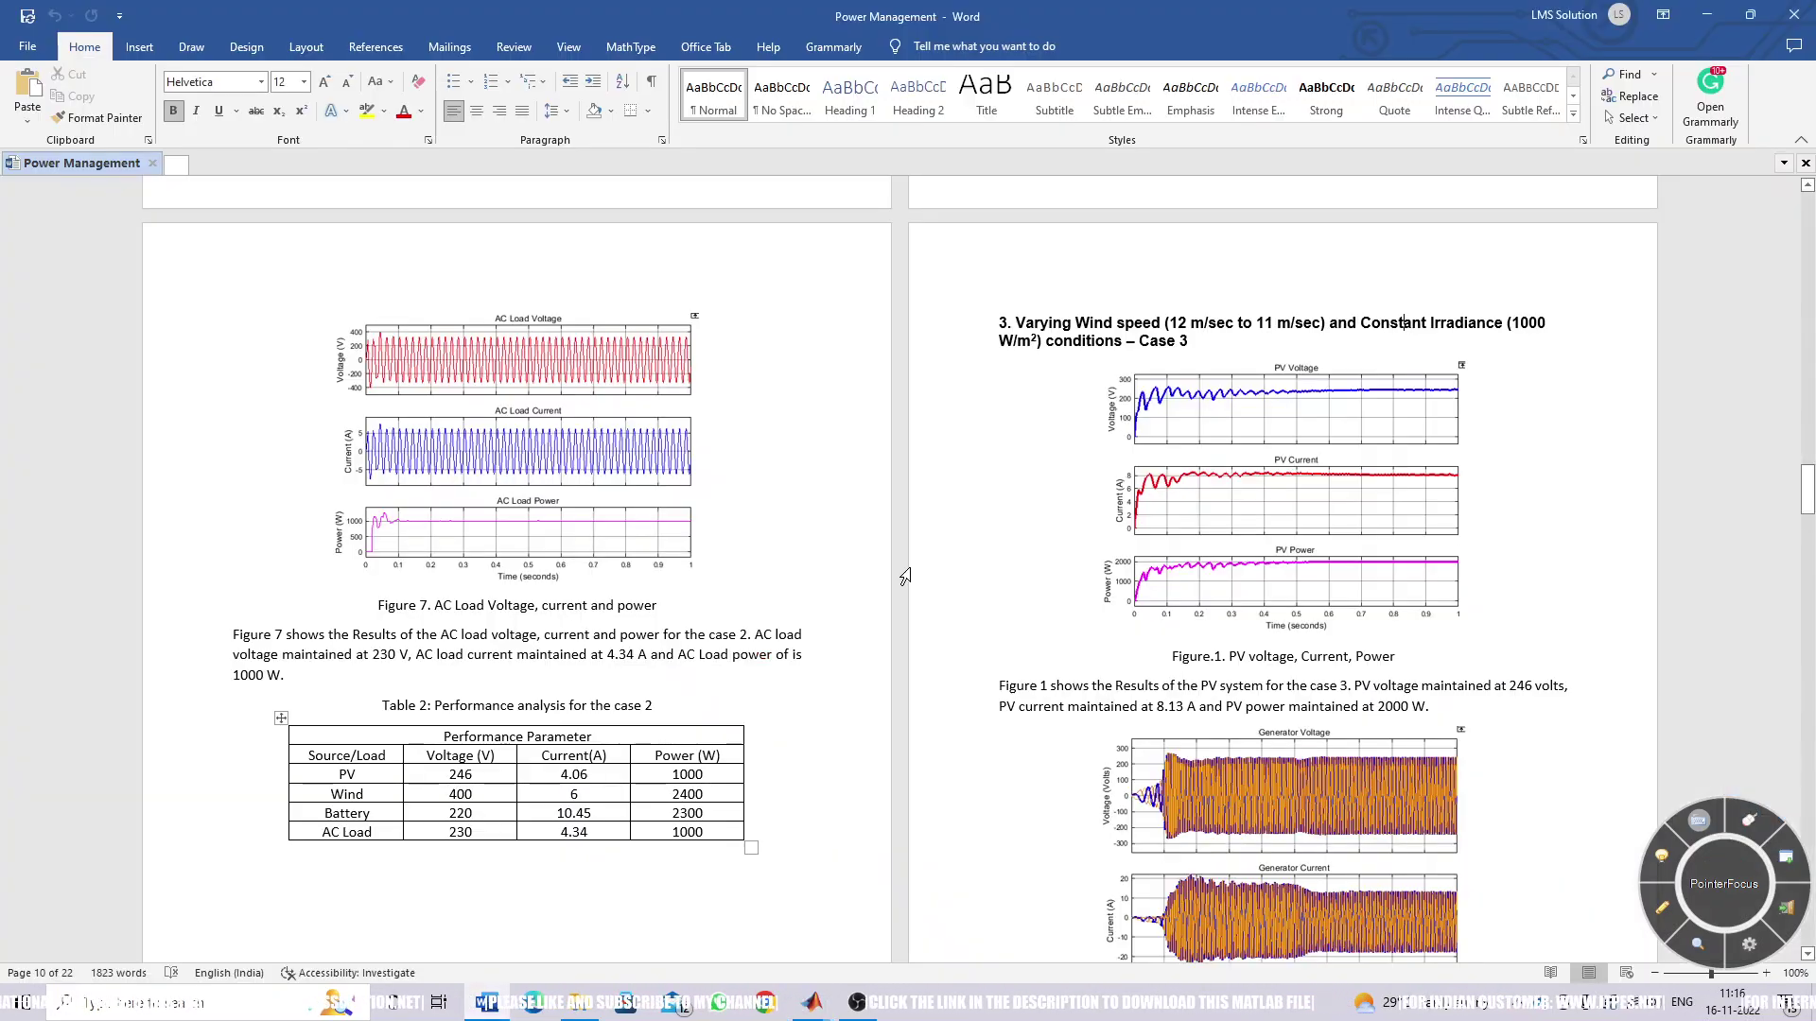
pyautogui.press('F9')
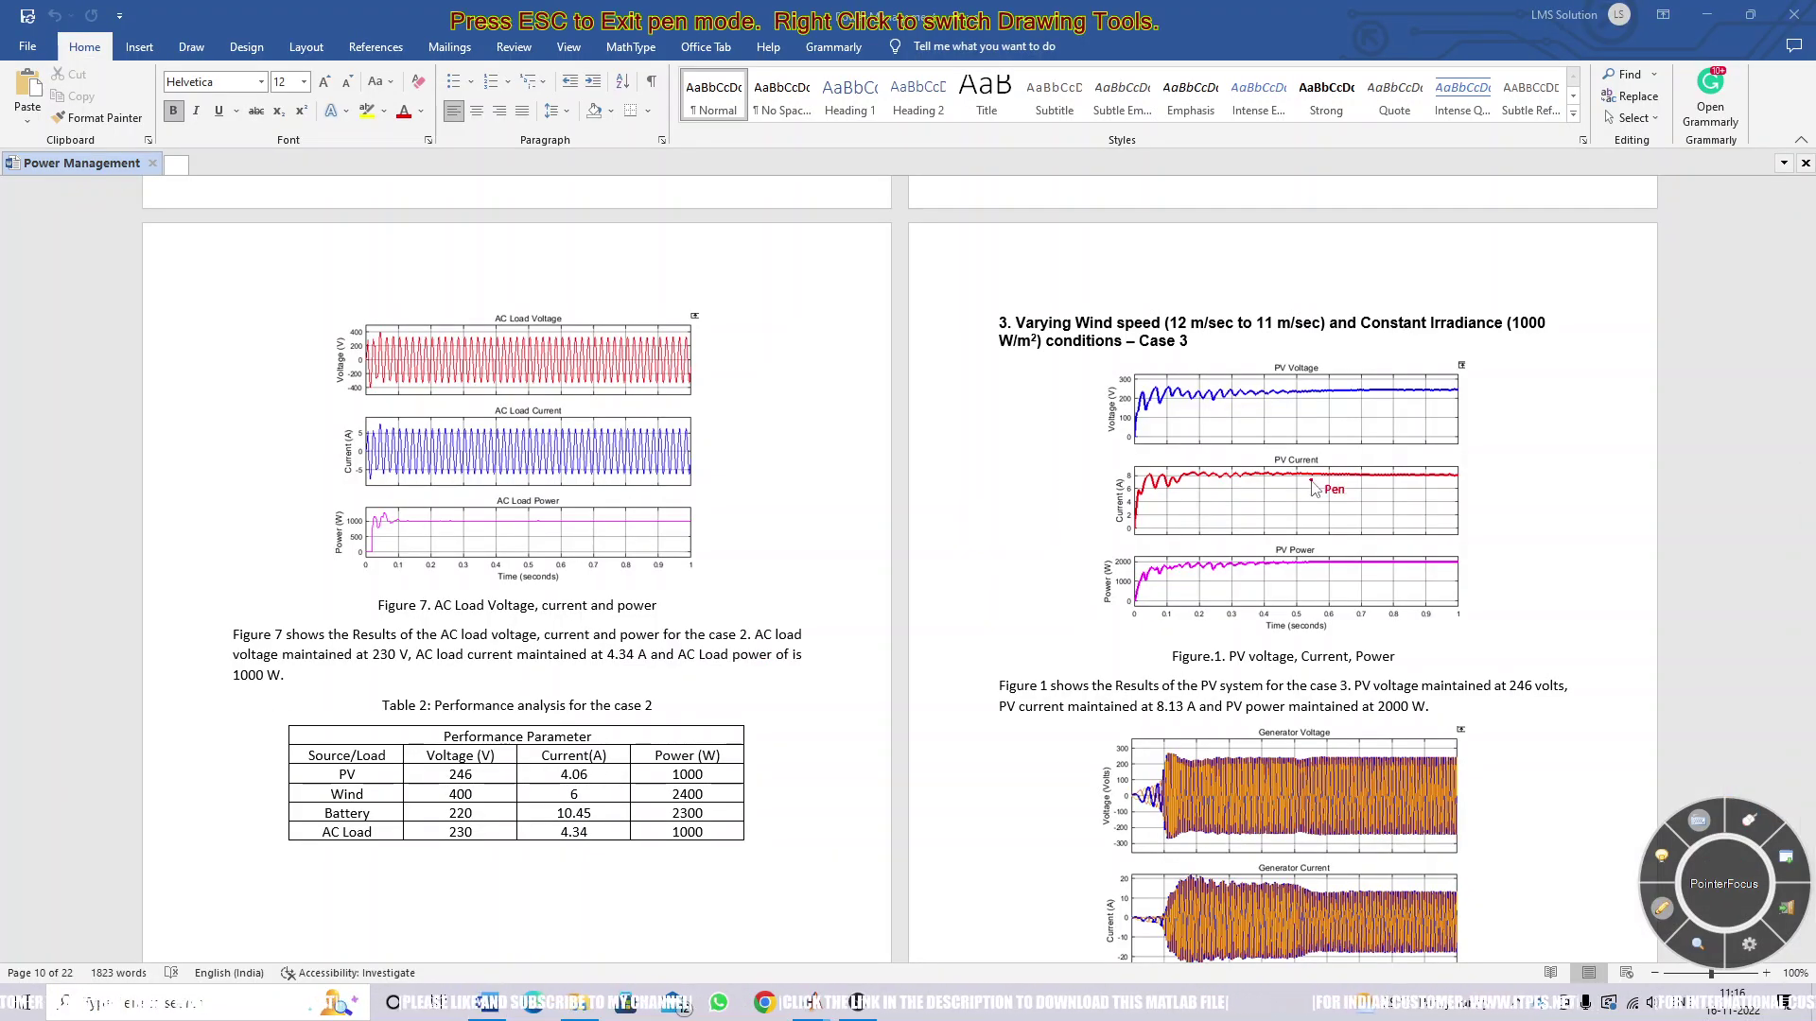
pyautogui.press('Escape')
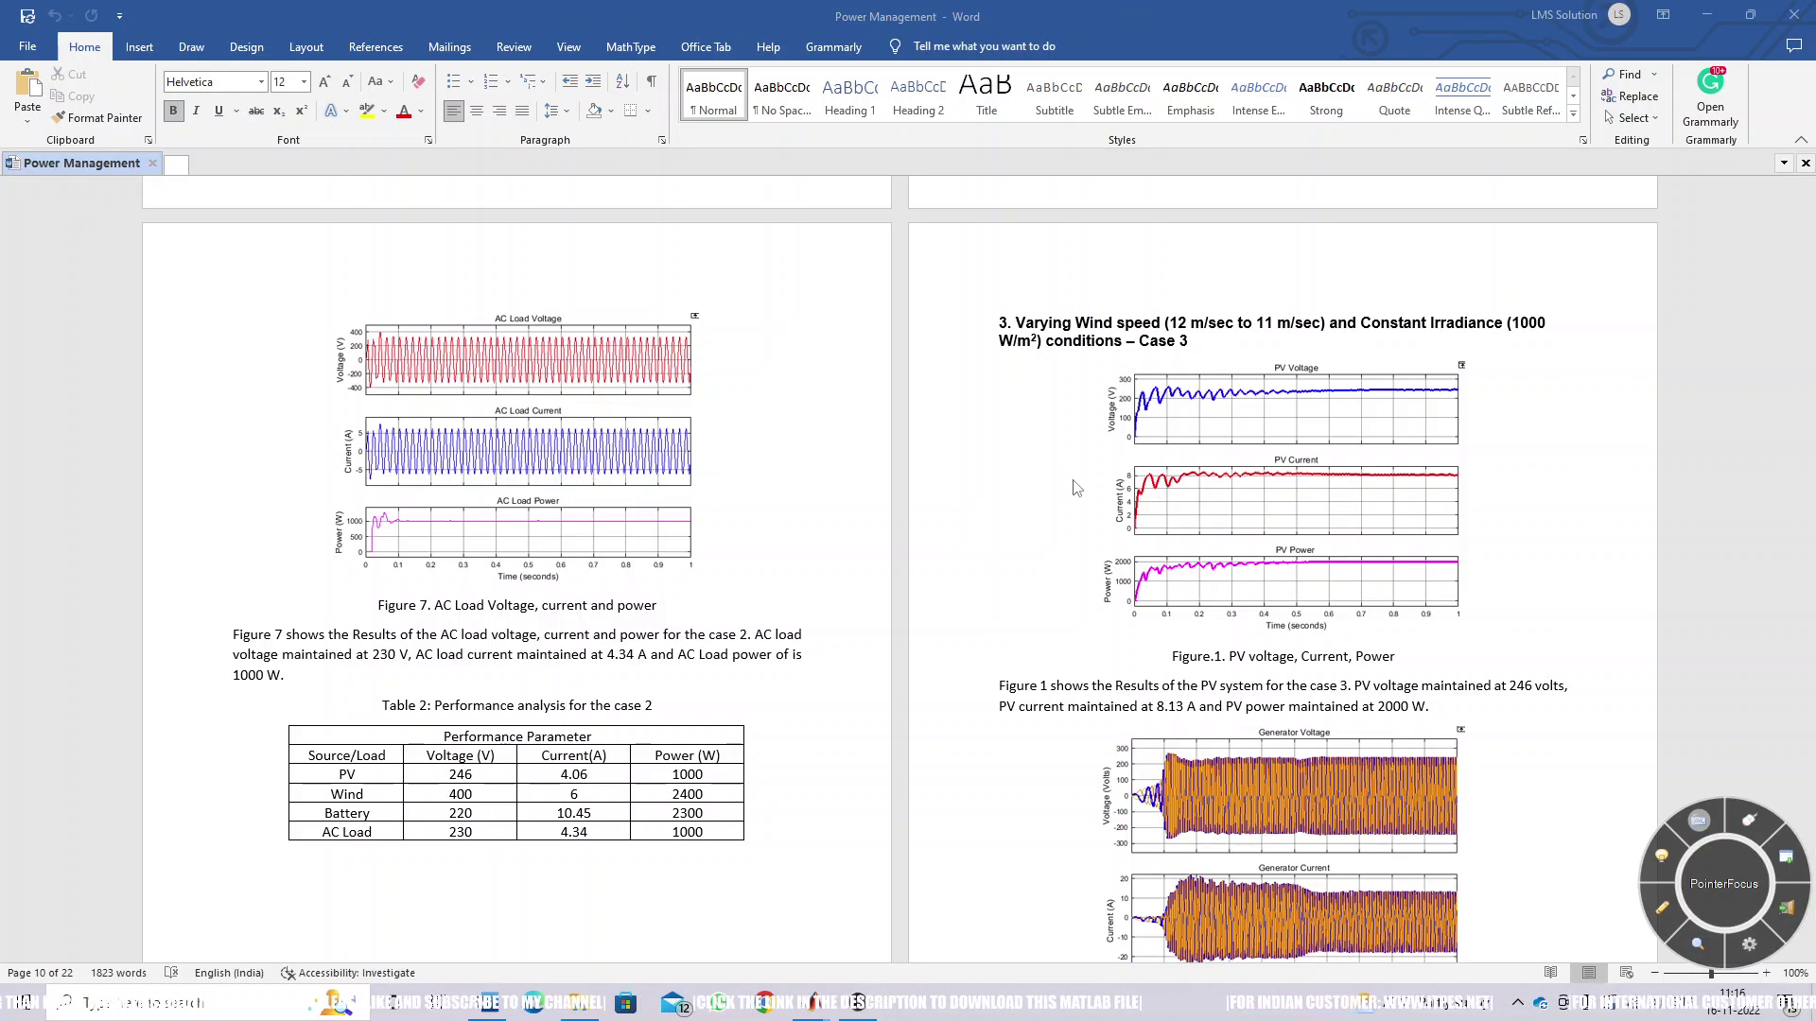
pyautogui.scroll(-6, 1087, 482)
pyautogui.scroll(-8, 1073, 486)
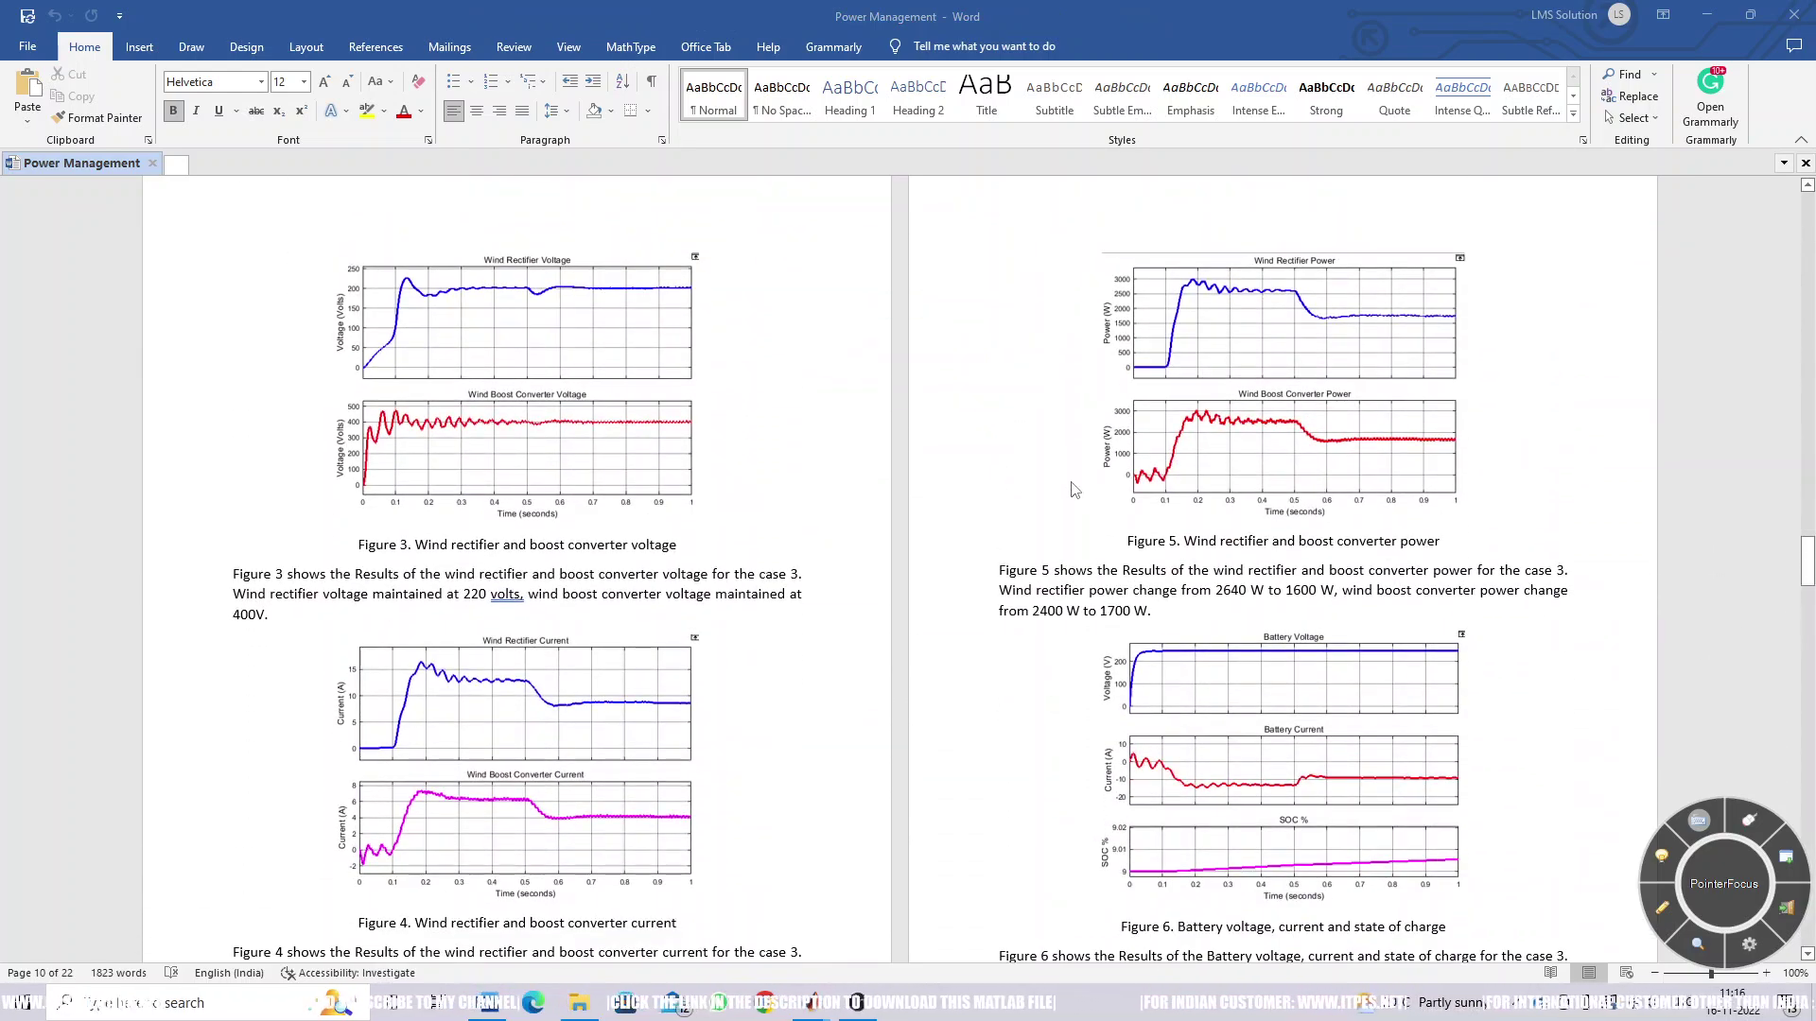
# Use the on-screen pen on Figure 4's Wind Boost Converter Current plot to circle the curve after 0.5 s and tick the earlier section.
pyautogui.press('F9')
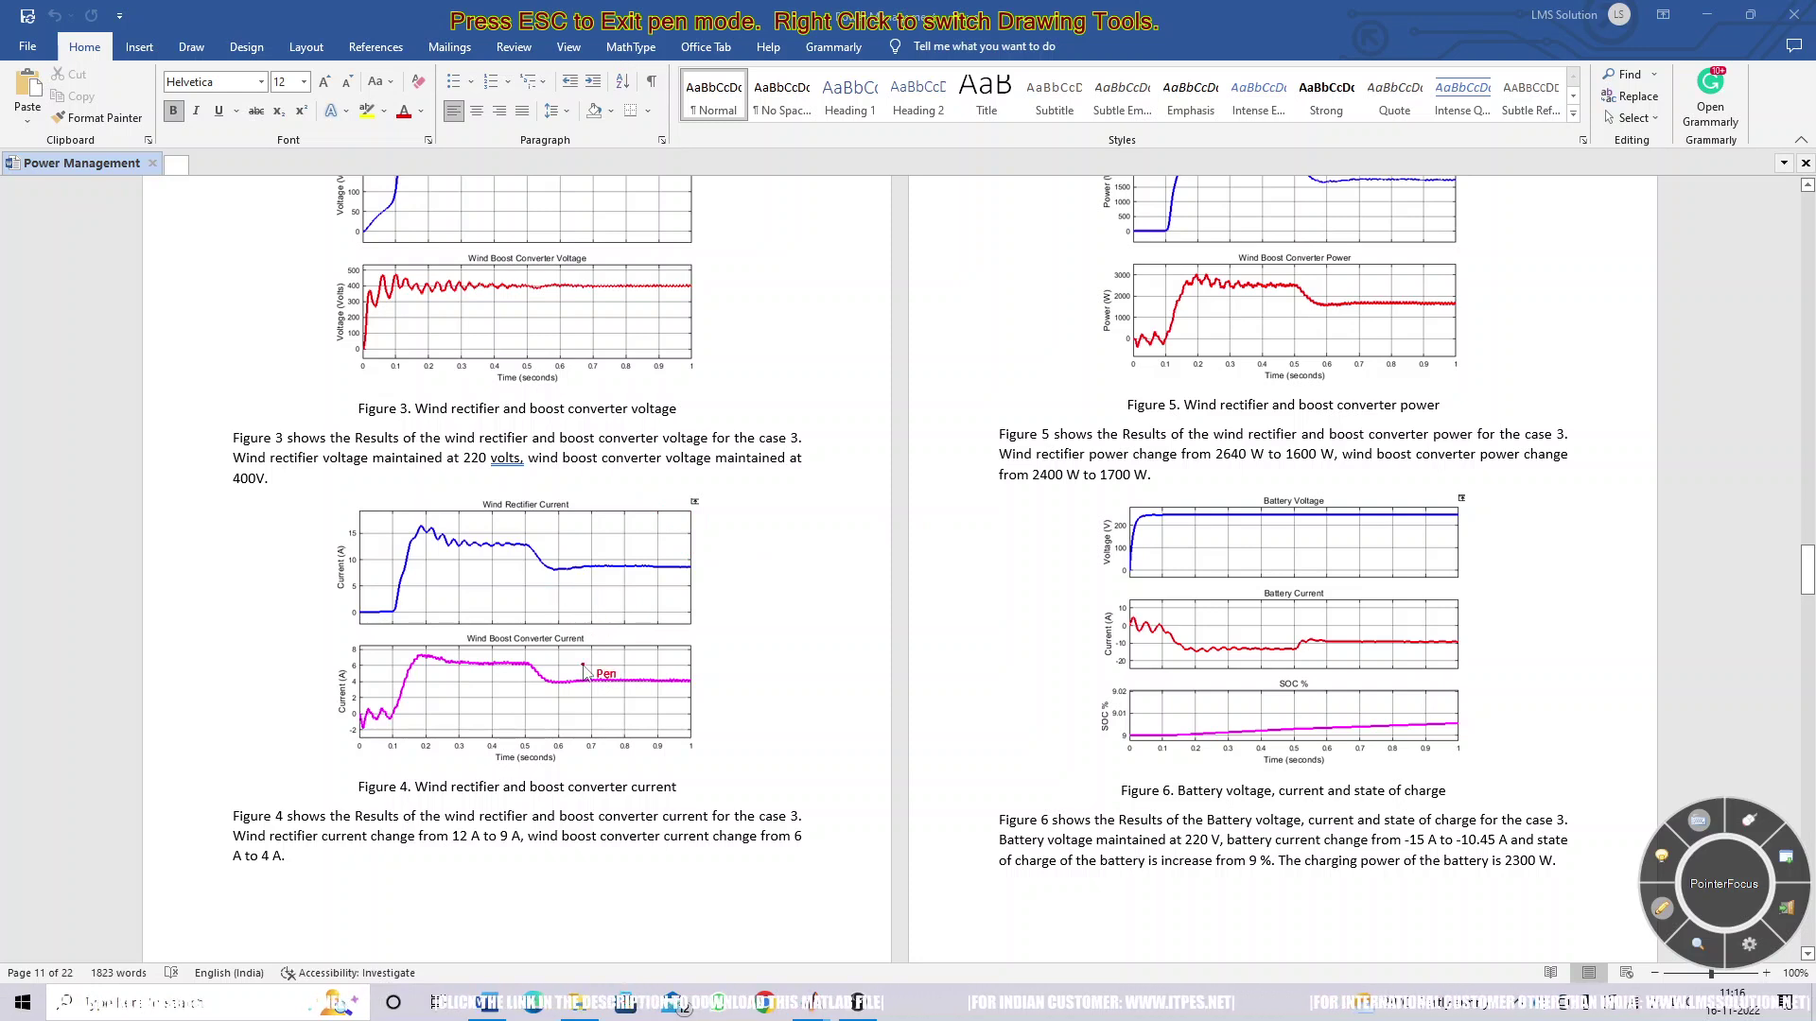
pyautogui.moveTo(698, 684)
pyautogui.mouseDown()
pyautogui.moveTo(567, 671)
pyautogui.moveTo(537, 695)
pyautogui.moveTo(643, 707)
pyautogui.moveTo(698, 687)
pyautogui.mouseUp()
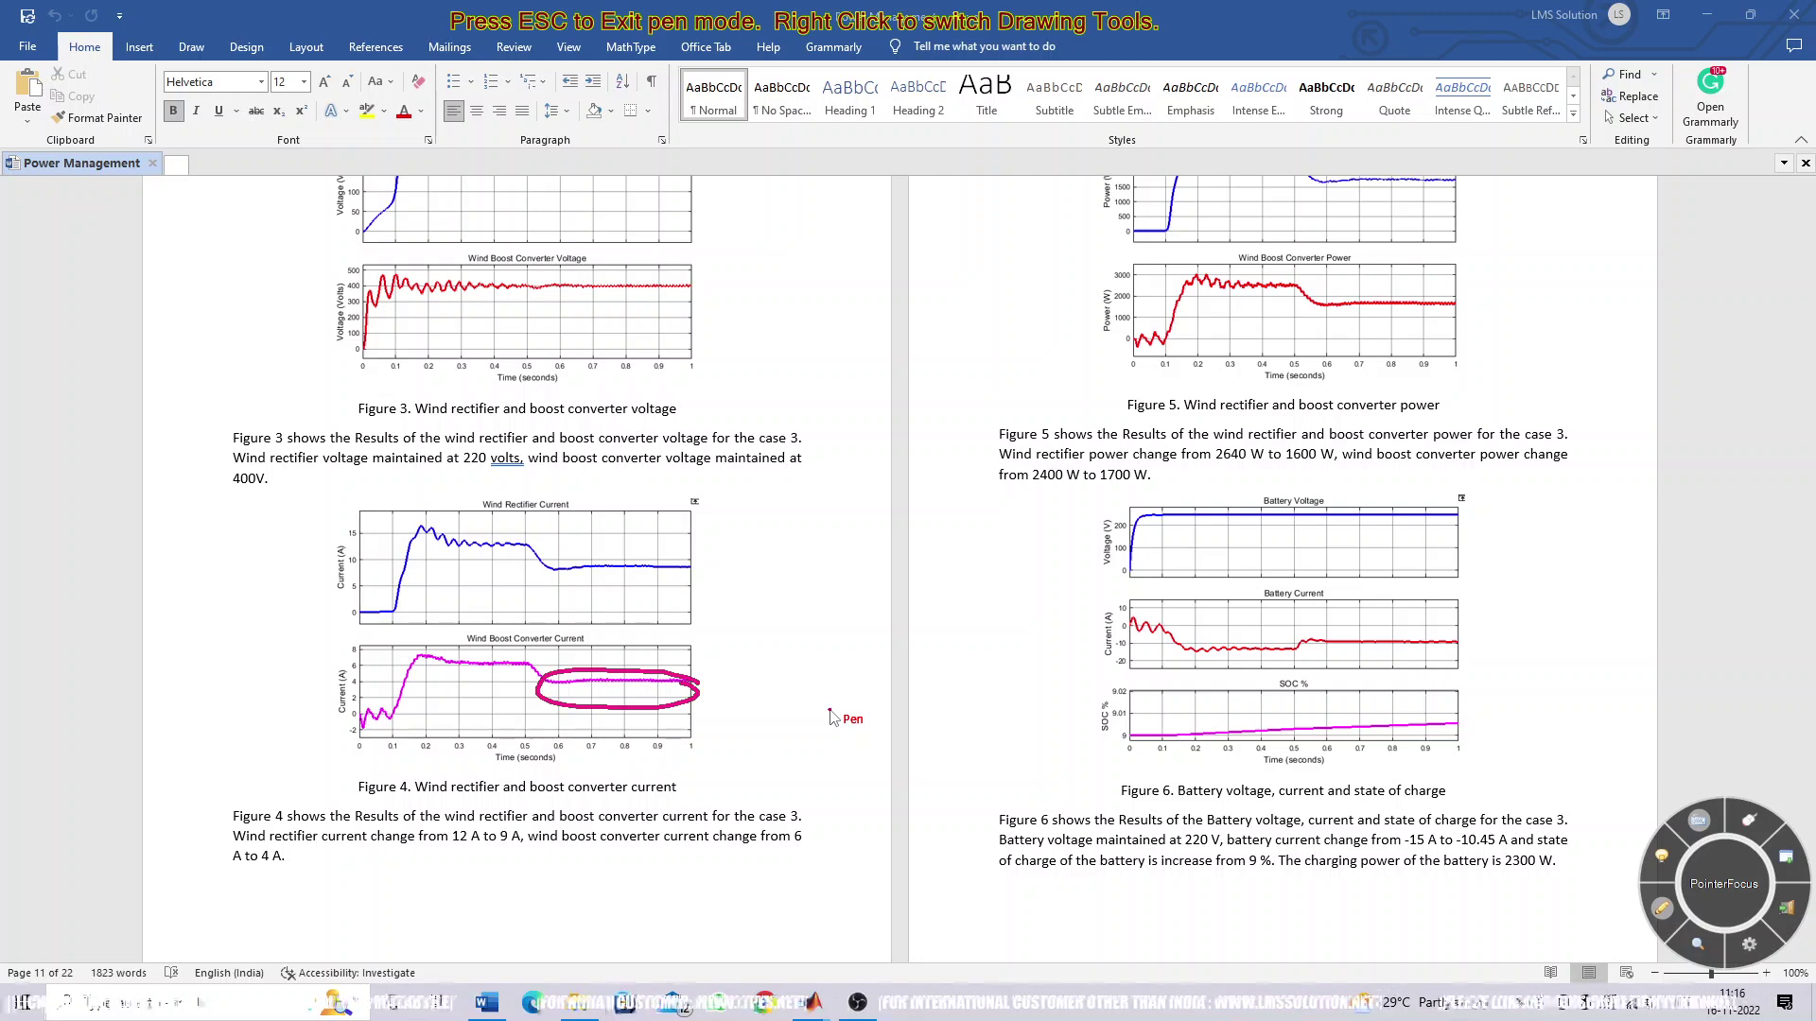
pyautogui.moveTo(484, 662); pyautogui.dragTo(504, 643)
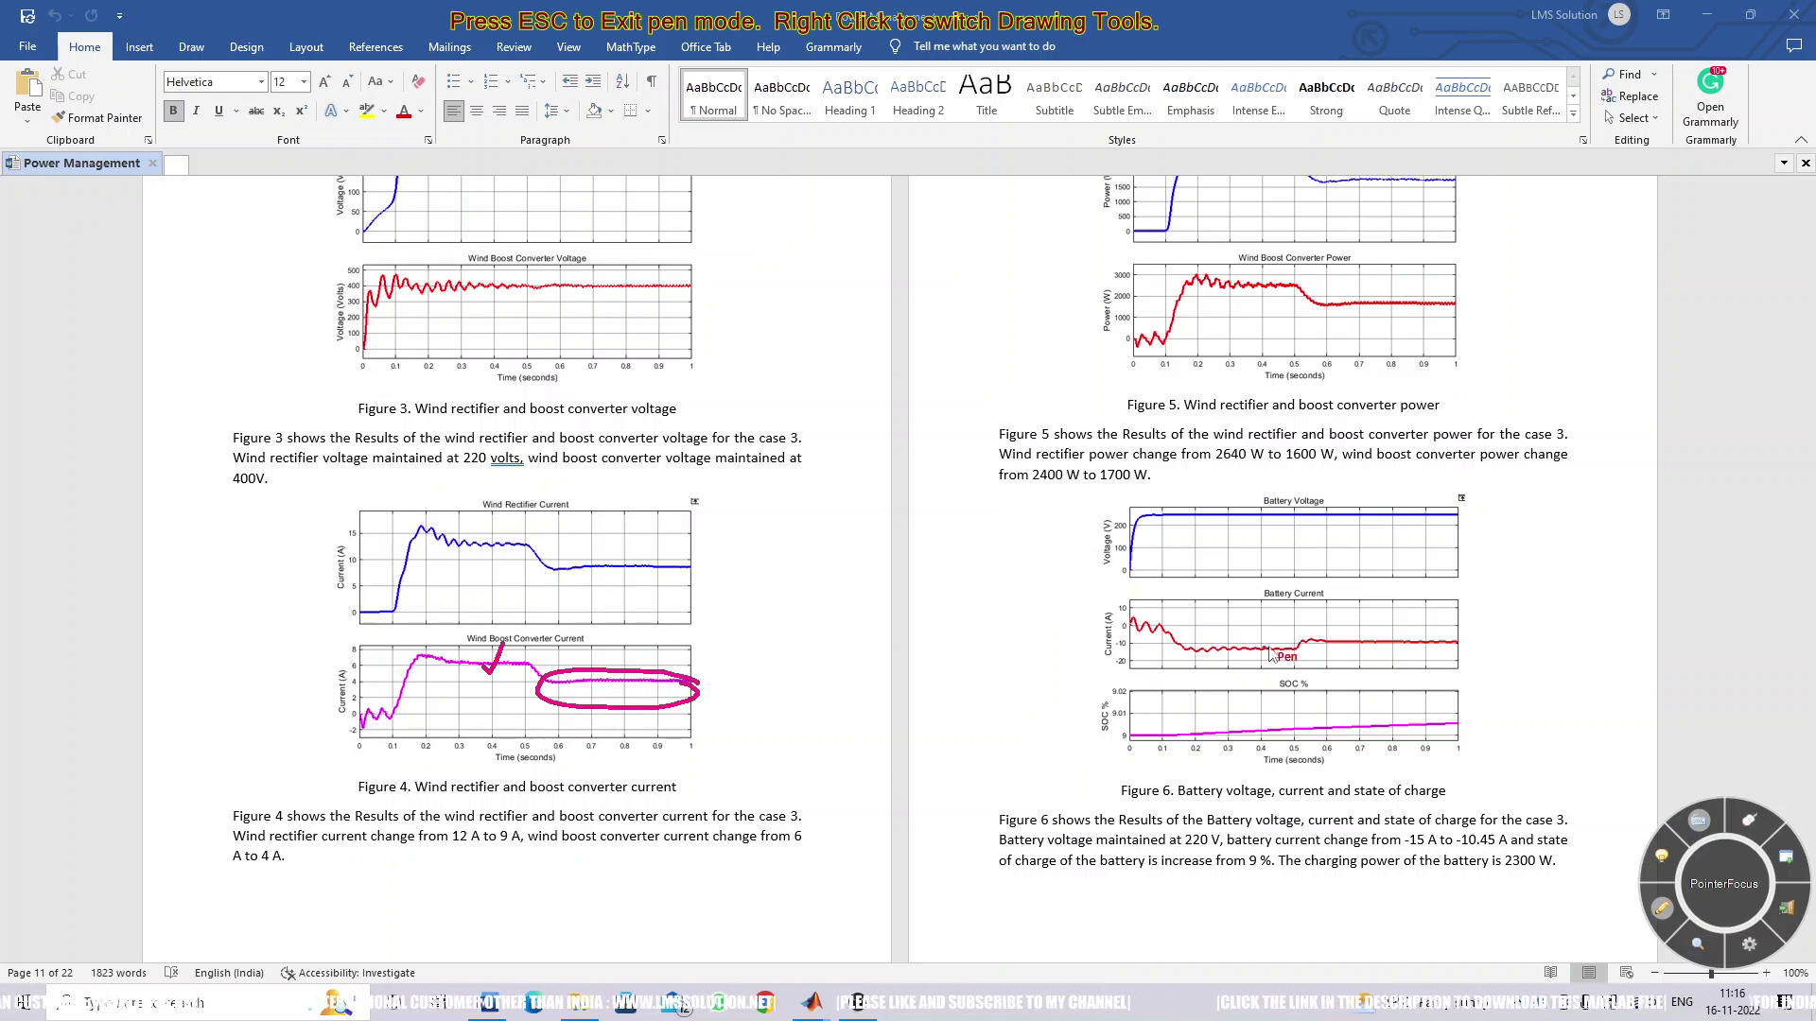
# Mark the latter part of Figure 6's Battery Current curve with the on-screen pen and exit pen mode.
pyautogui.moveTo(1252, 651); pyautogui.dragTo(1462, 642)
pyautogui.press('Escape')
# Review the Case 3 load results and Table 3, and compare them with the Case 2 performance table.
pyautogui.scroll(-15, 1047, 524)
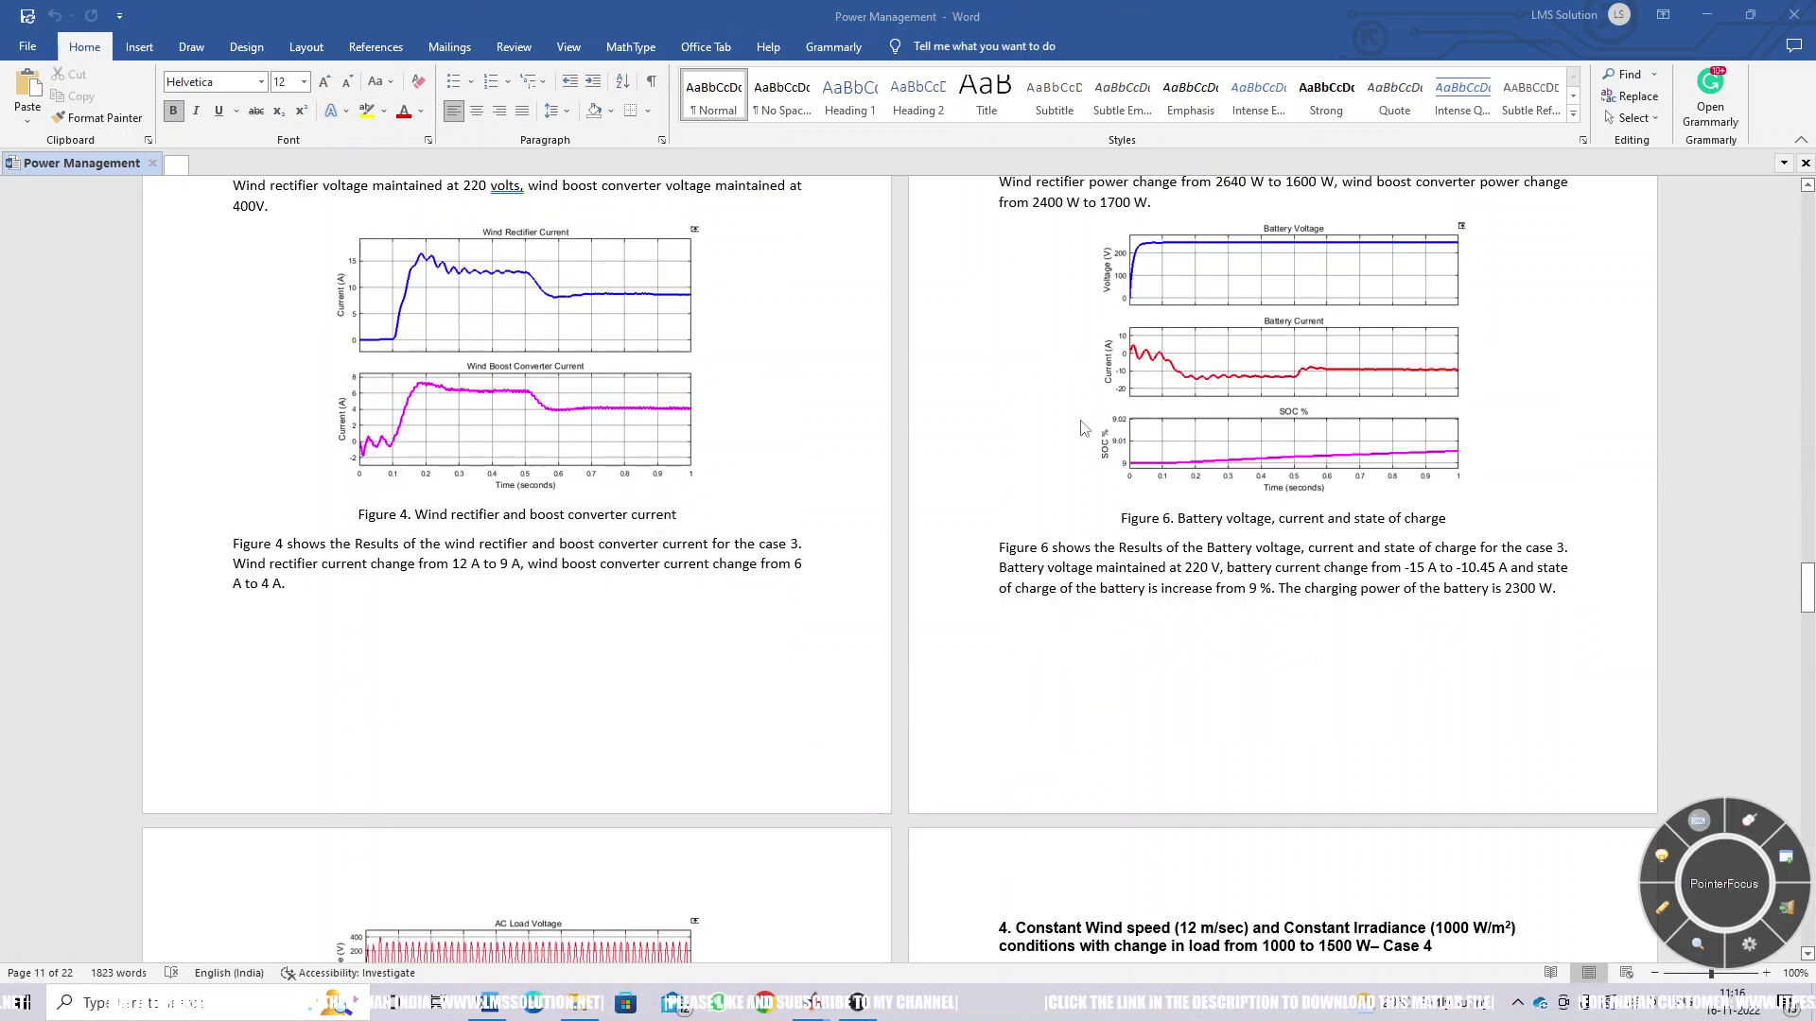
pyautogui.scroll(2, 740, 531)
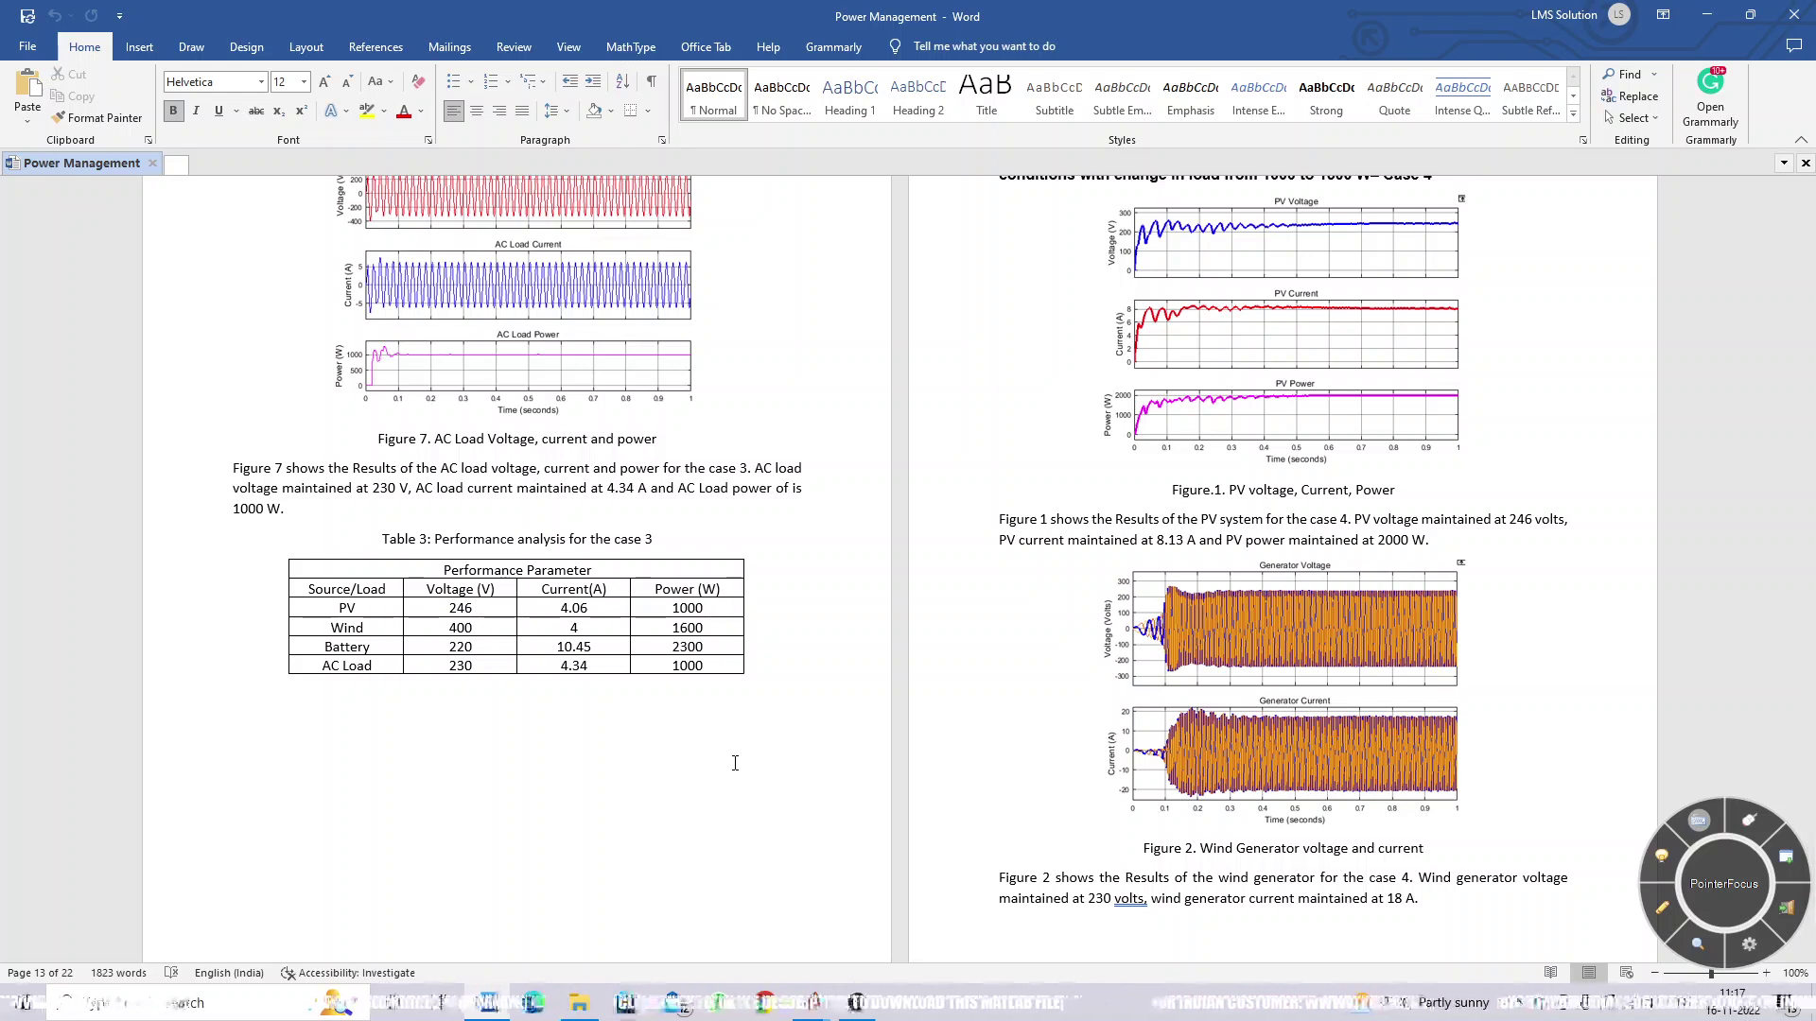
pyautogui.scroll(15, 735, 763)
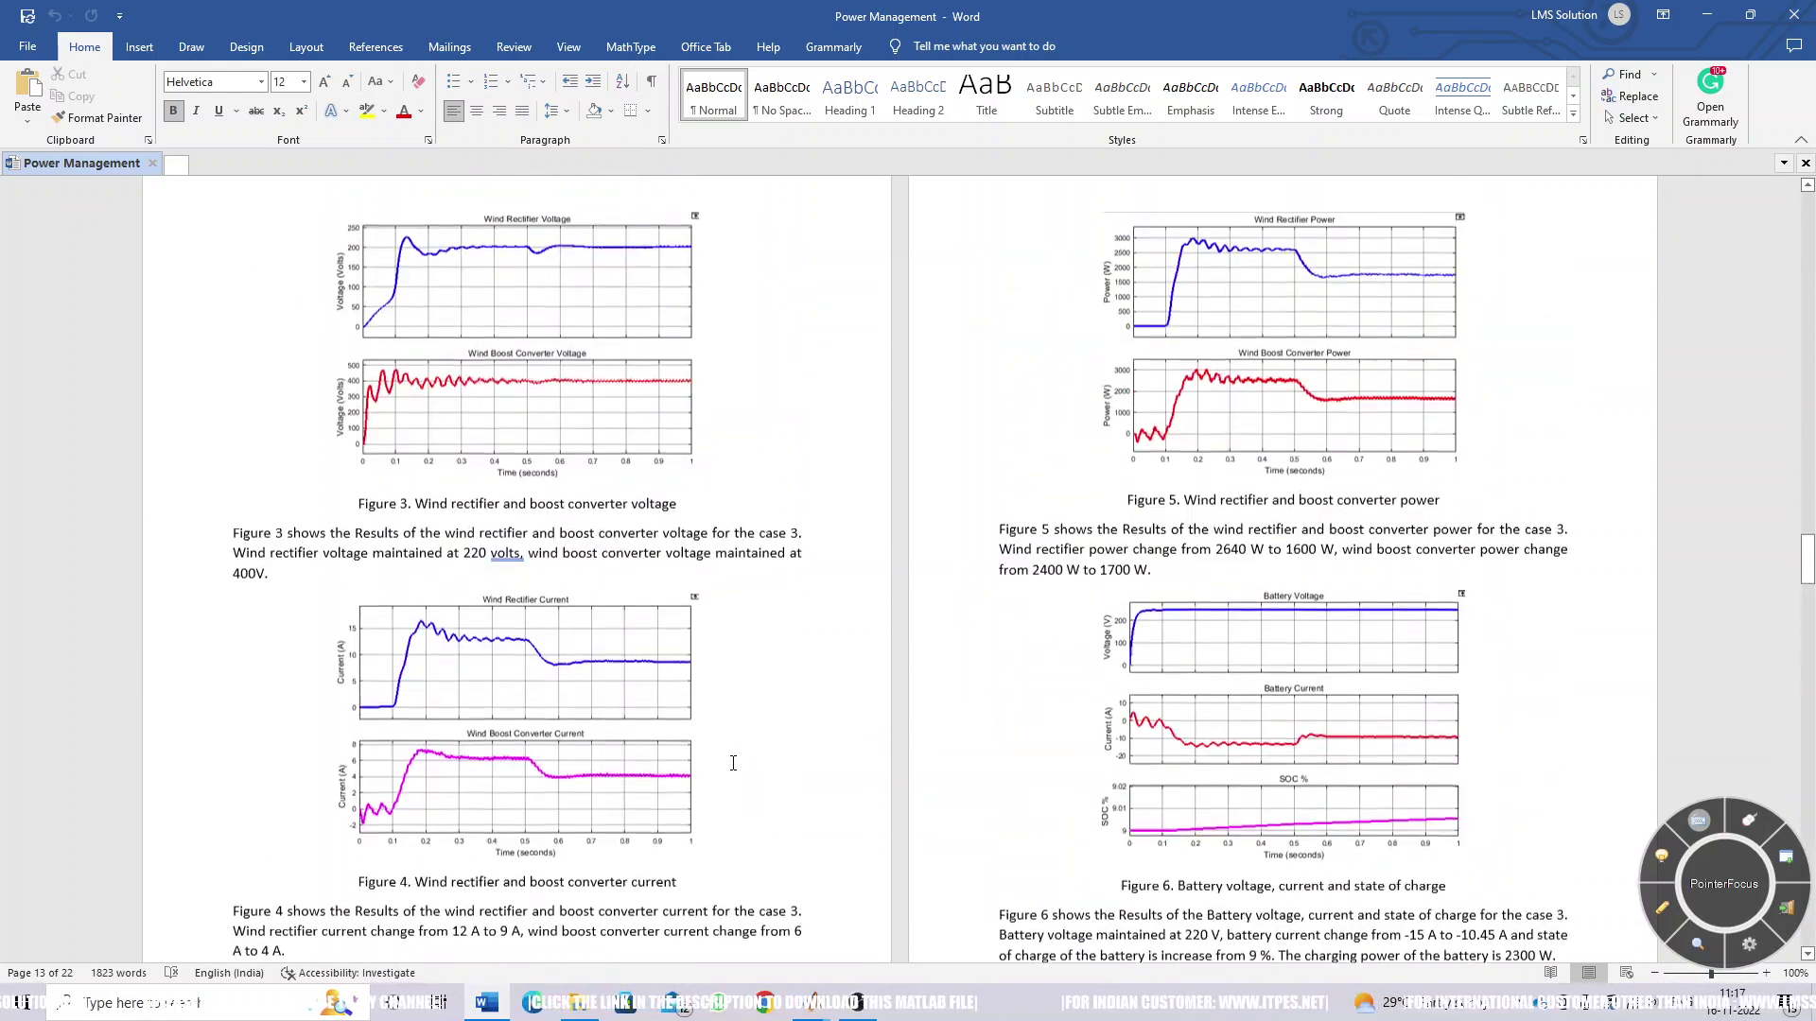
pyautogui.scroll(10, 733, 763)
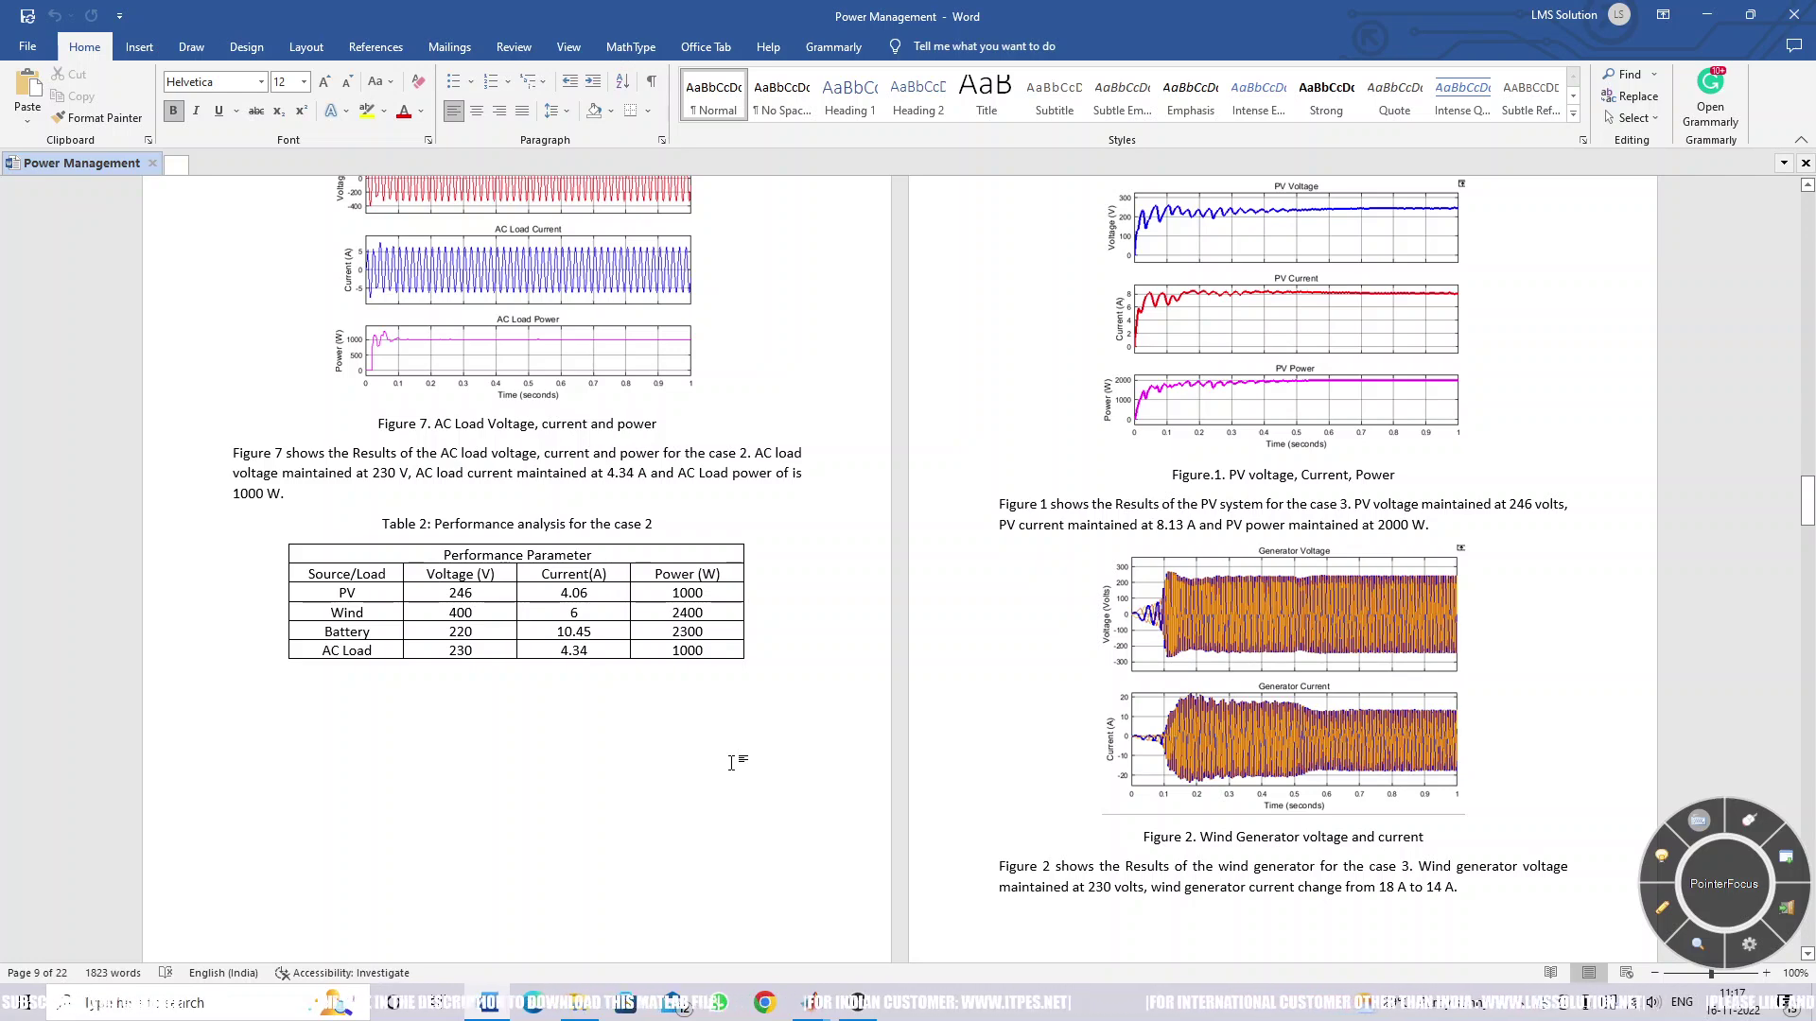
pyautogui.click(857, 1003)
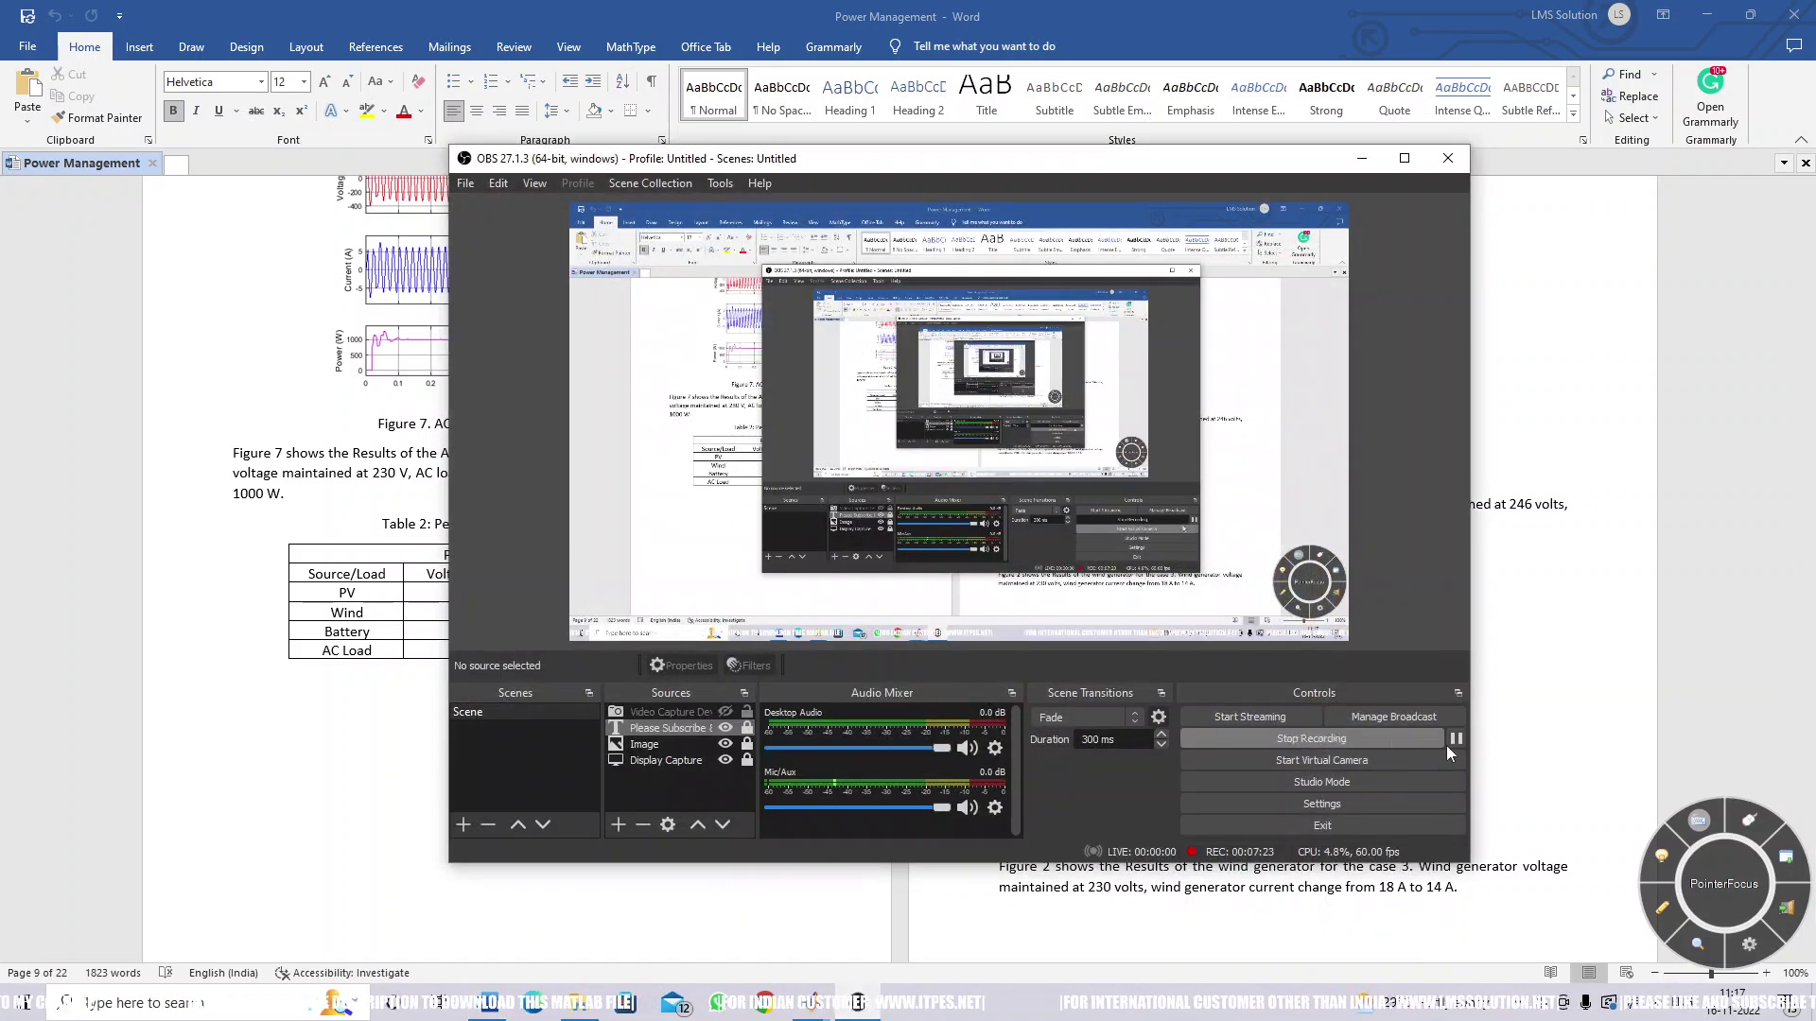
pyautogui.click(1360, 159)
# Use the on-screen pen to tick Table 3's four power values and write 3600 and 3300 beside them.
pyautogui.scroll(2, 653, 626)
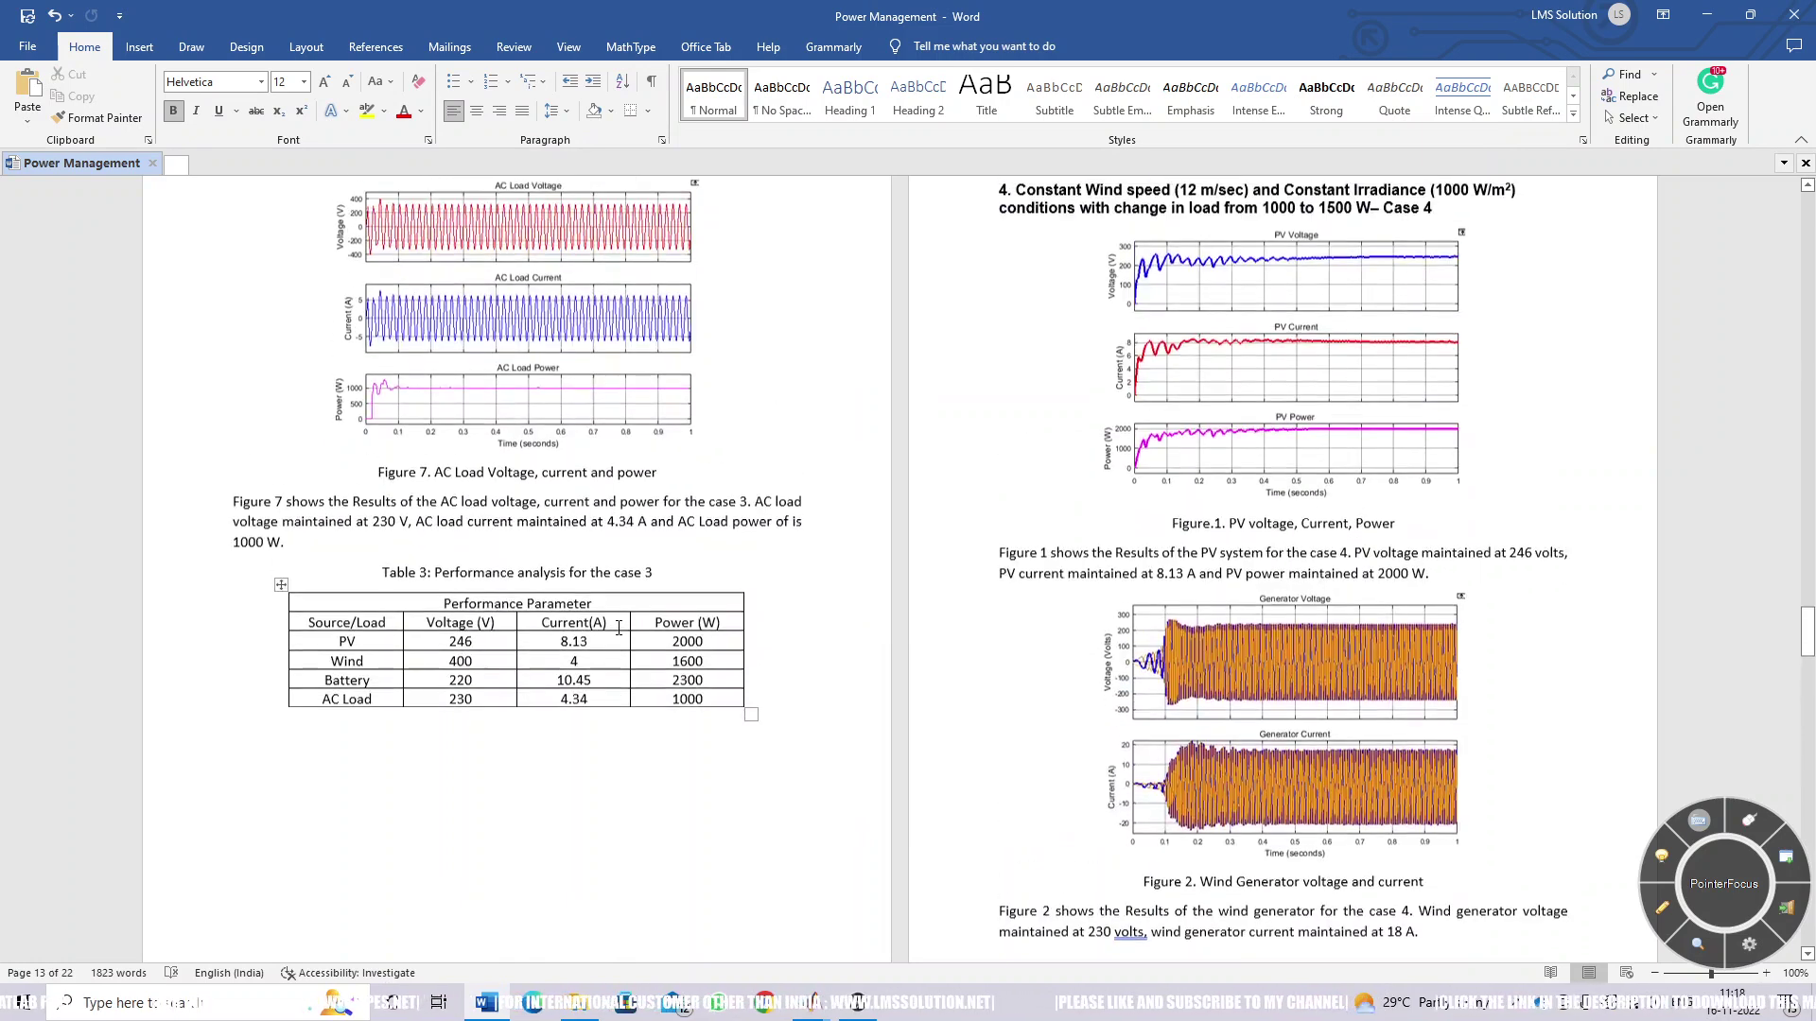
pyautogui.press('F9')
pyautogui.moveTo(659, 607)
pyautogui.mouseDown()
pyautogui.moveTo(680, 615)
pyautogui.moveTo(706, 588)
pyautogui.moveTo(674, 679)
pyautogui.moveTo(700, 662)
pyautogui.moveTo(676, 662)
pyautogui.moveTo(685, 647)
pyautogui.mouseUp()
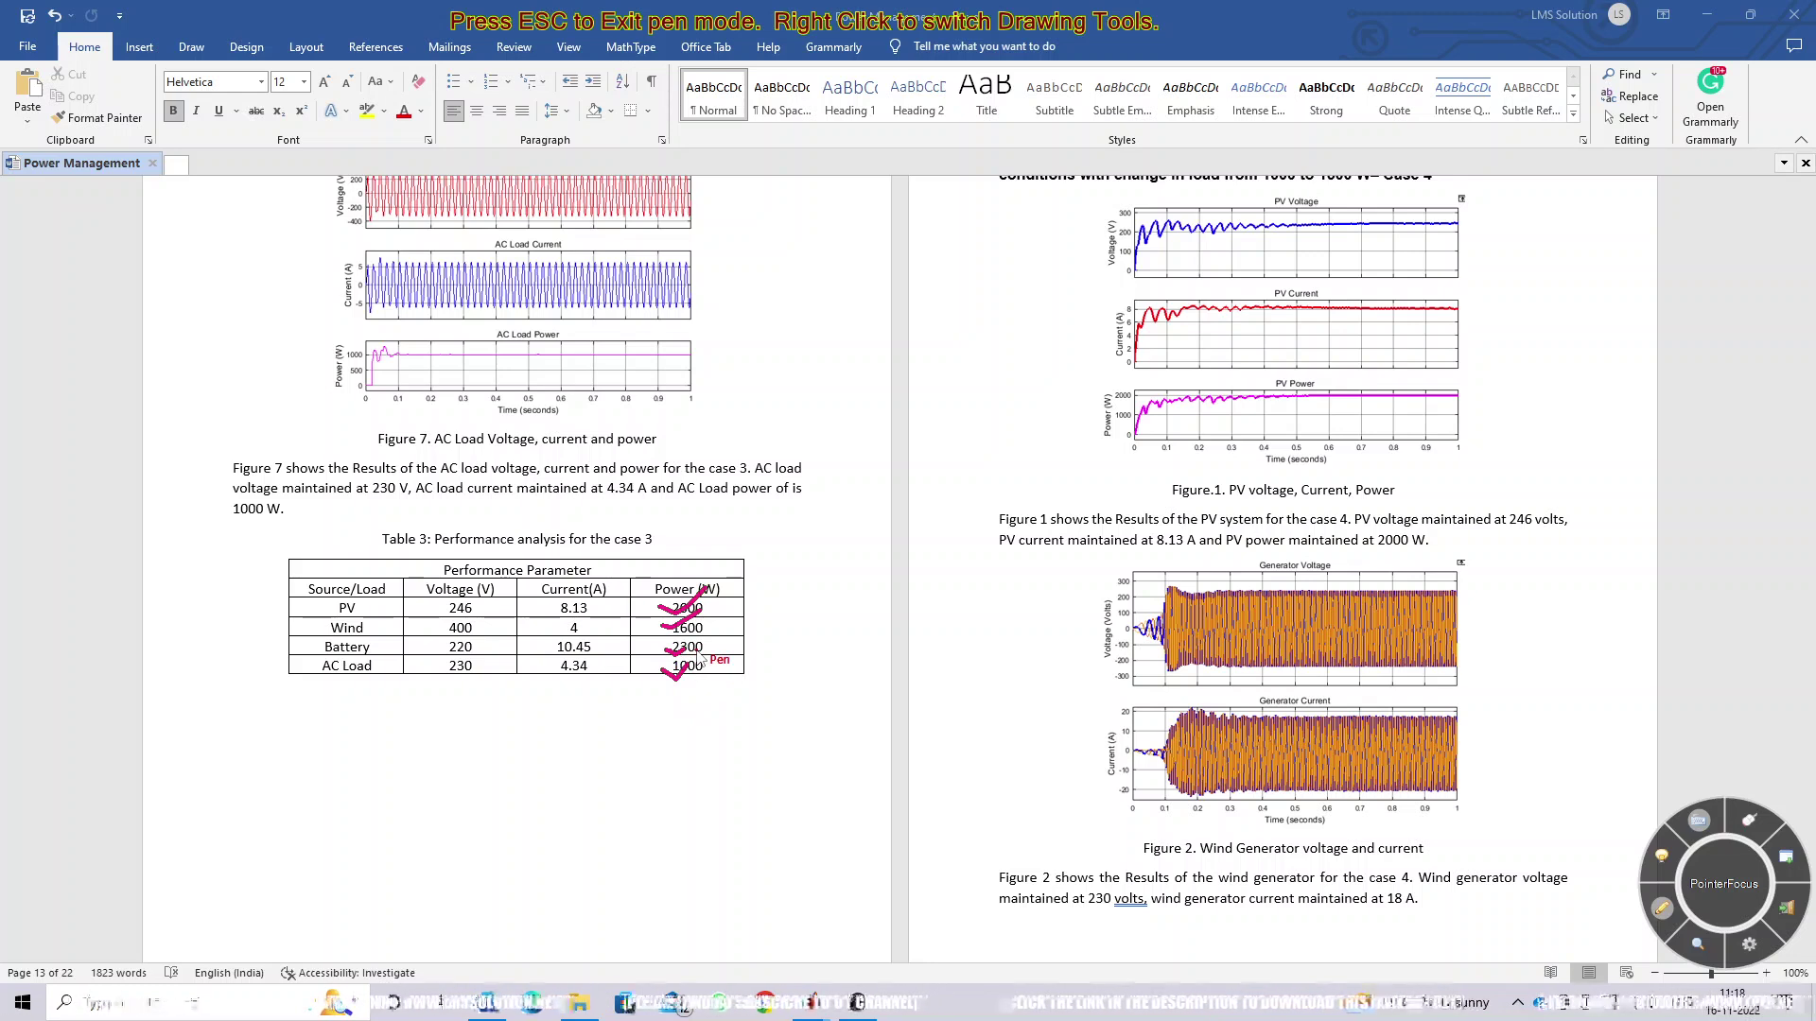
pyautogui.moveTo(753, 610); pyautogui.dragTo(797, 589)
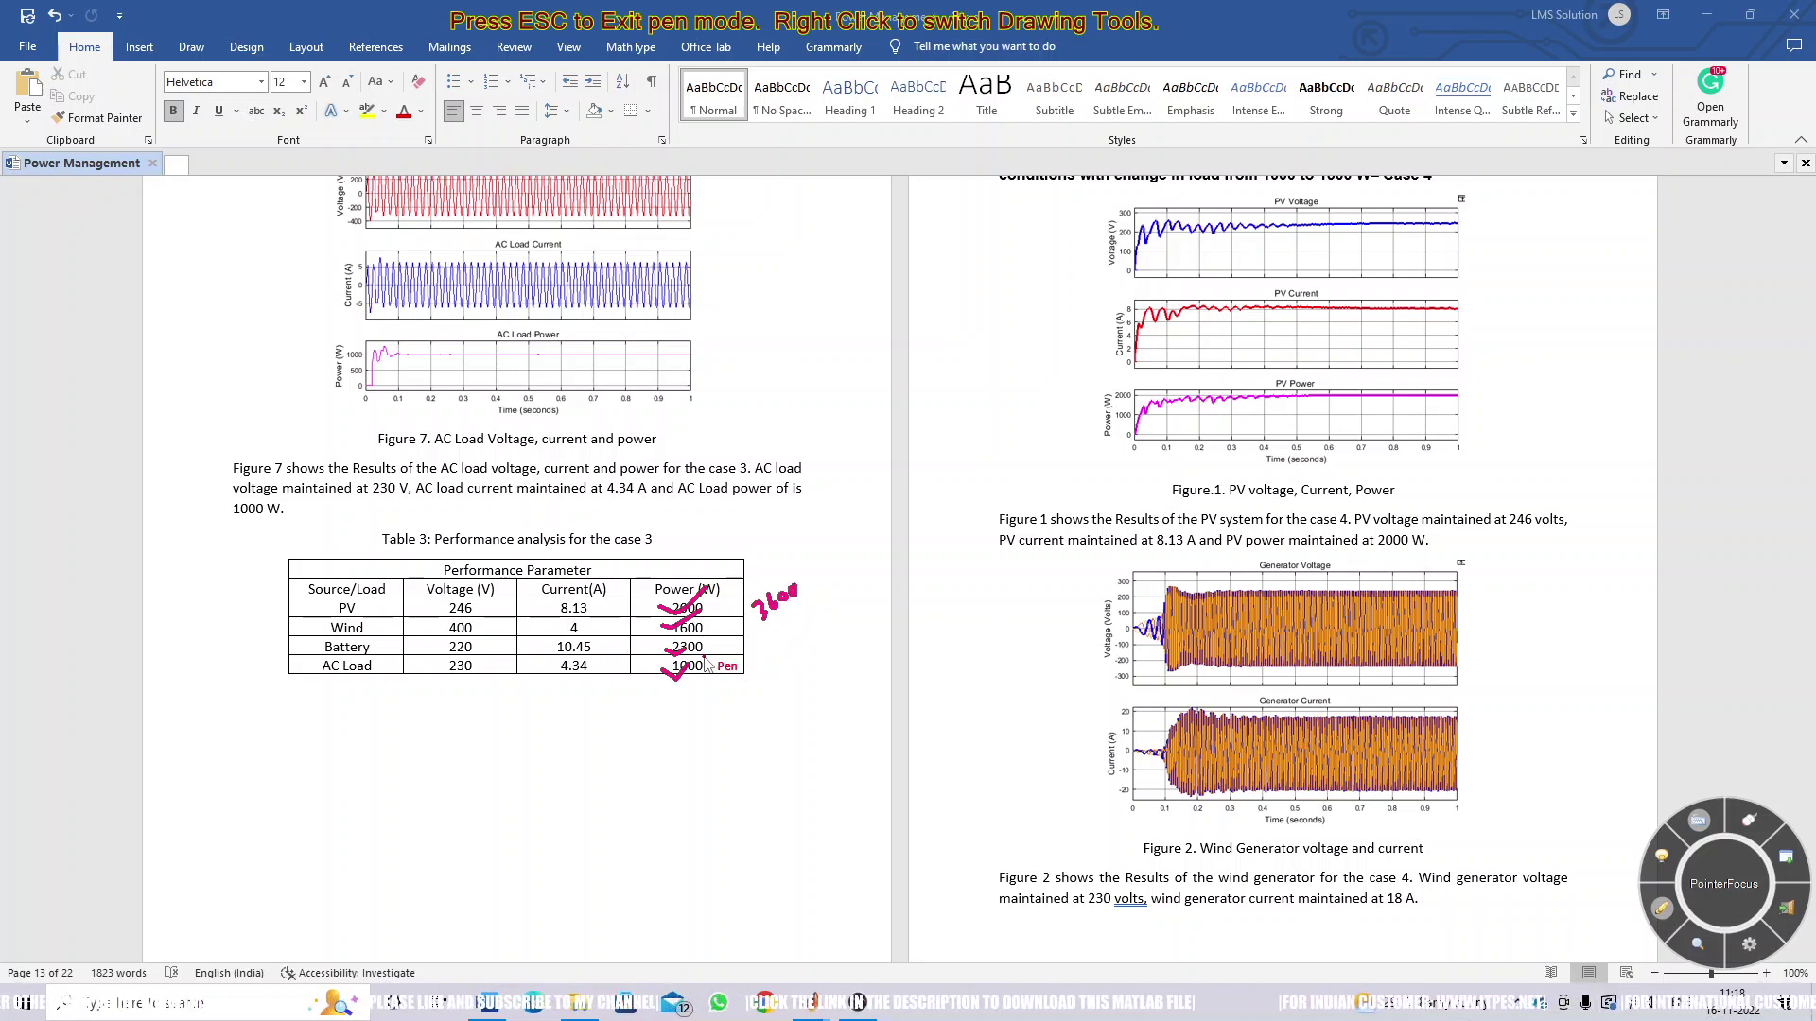
pyautogui.moveTo(783, 655); pyautogui.dragTo(811, 634)
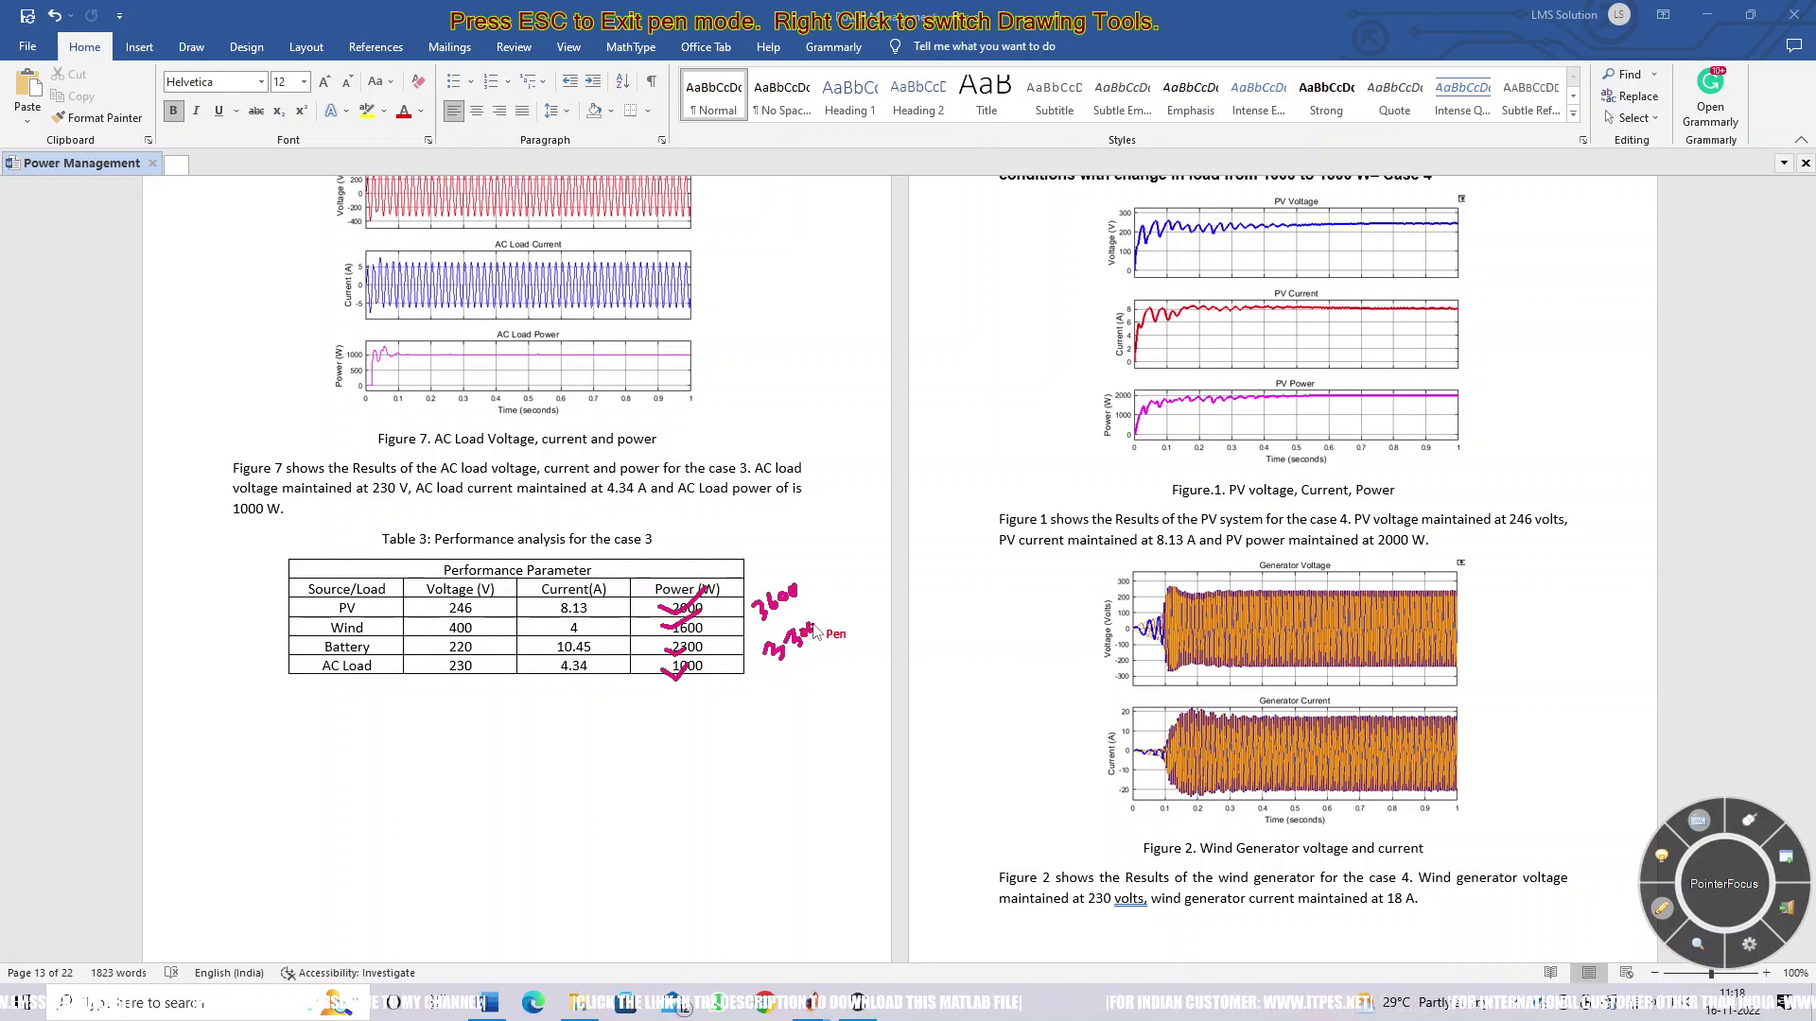
pyautogui.press('Escape')
# View the running Current_RC and Battery measurement scopes to compare them with the report's Case 3 figures.
pyautogui.scroll(3, 802, 615)
pyautogui.scroll(8, 803, 615)
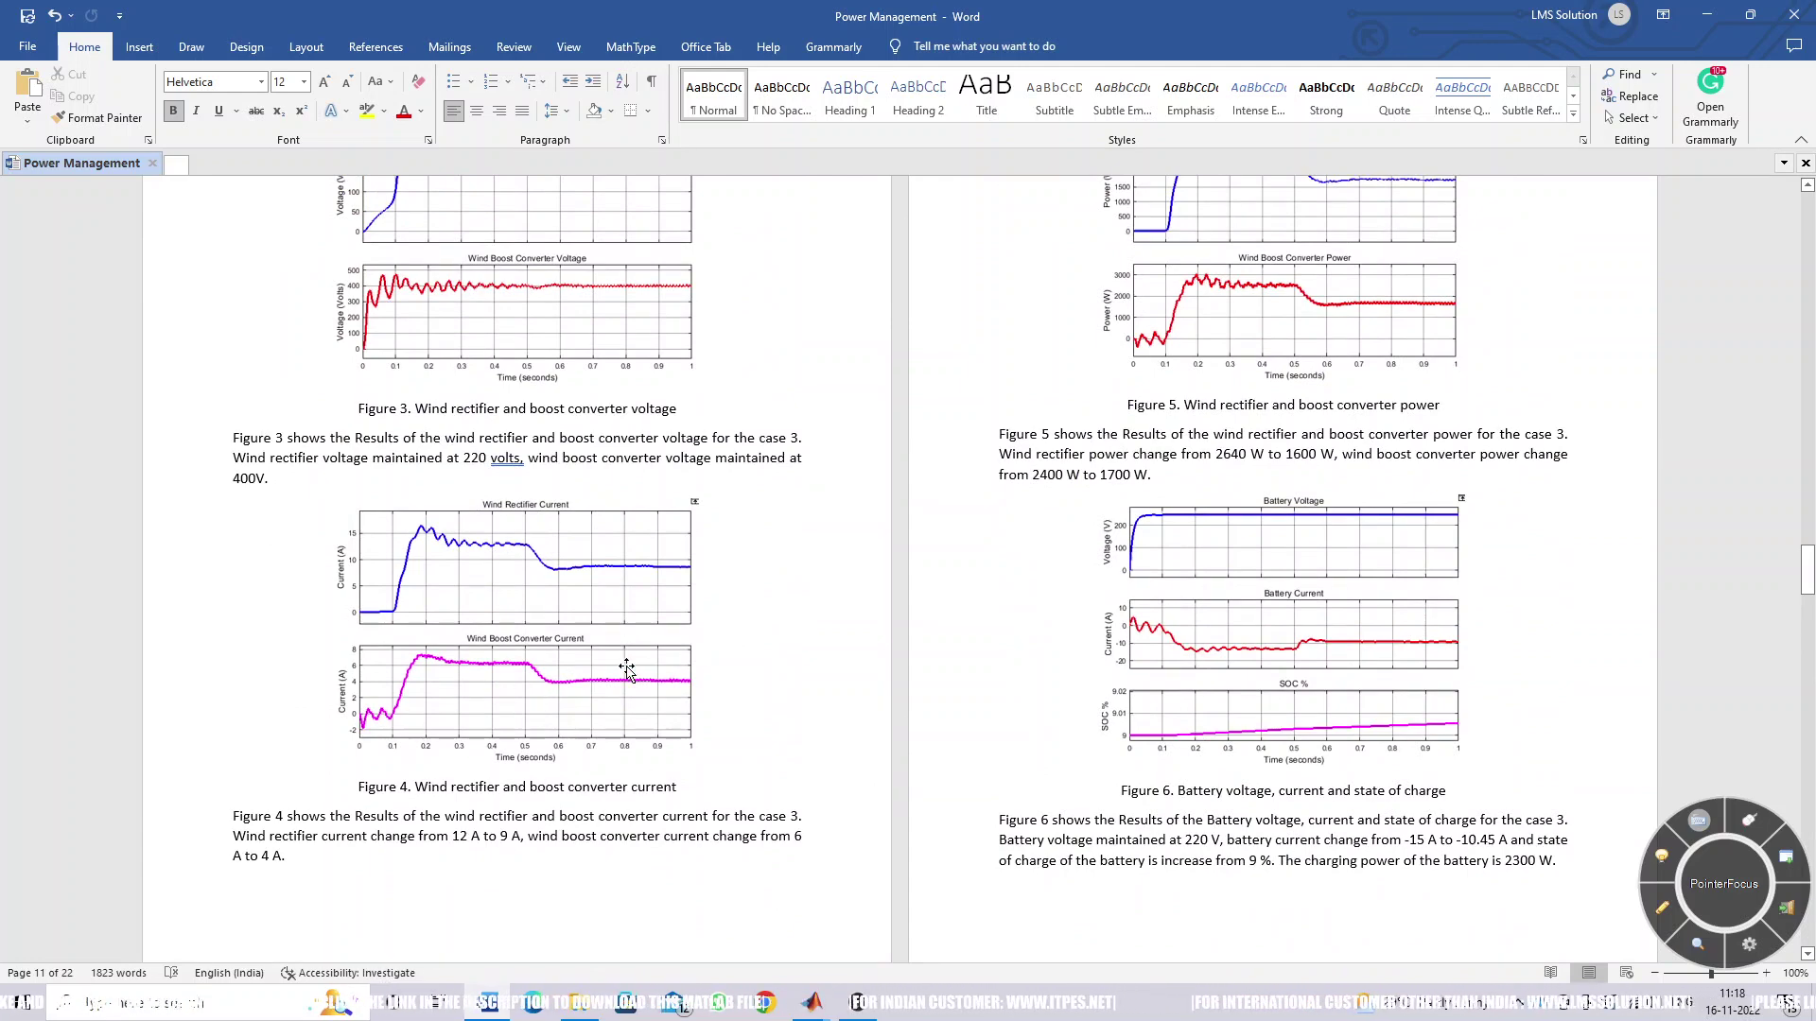
pyautogui.click(813, 1005)
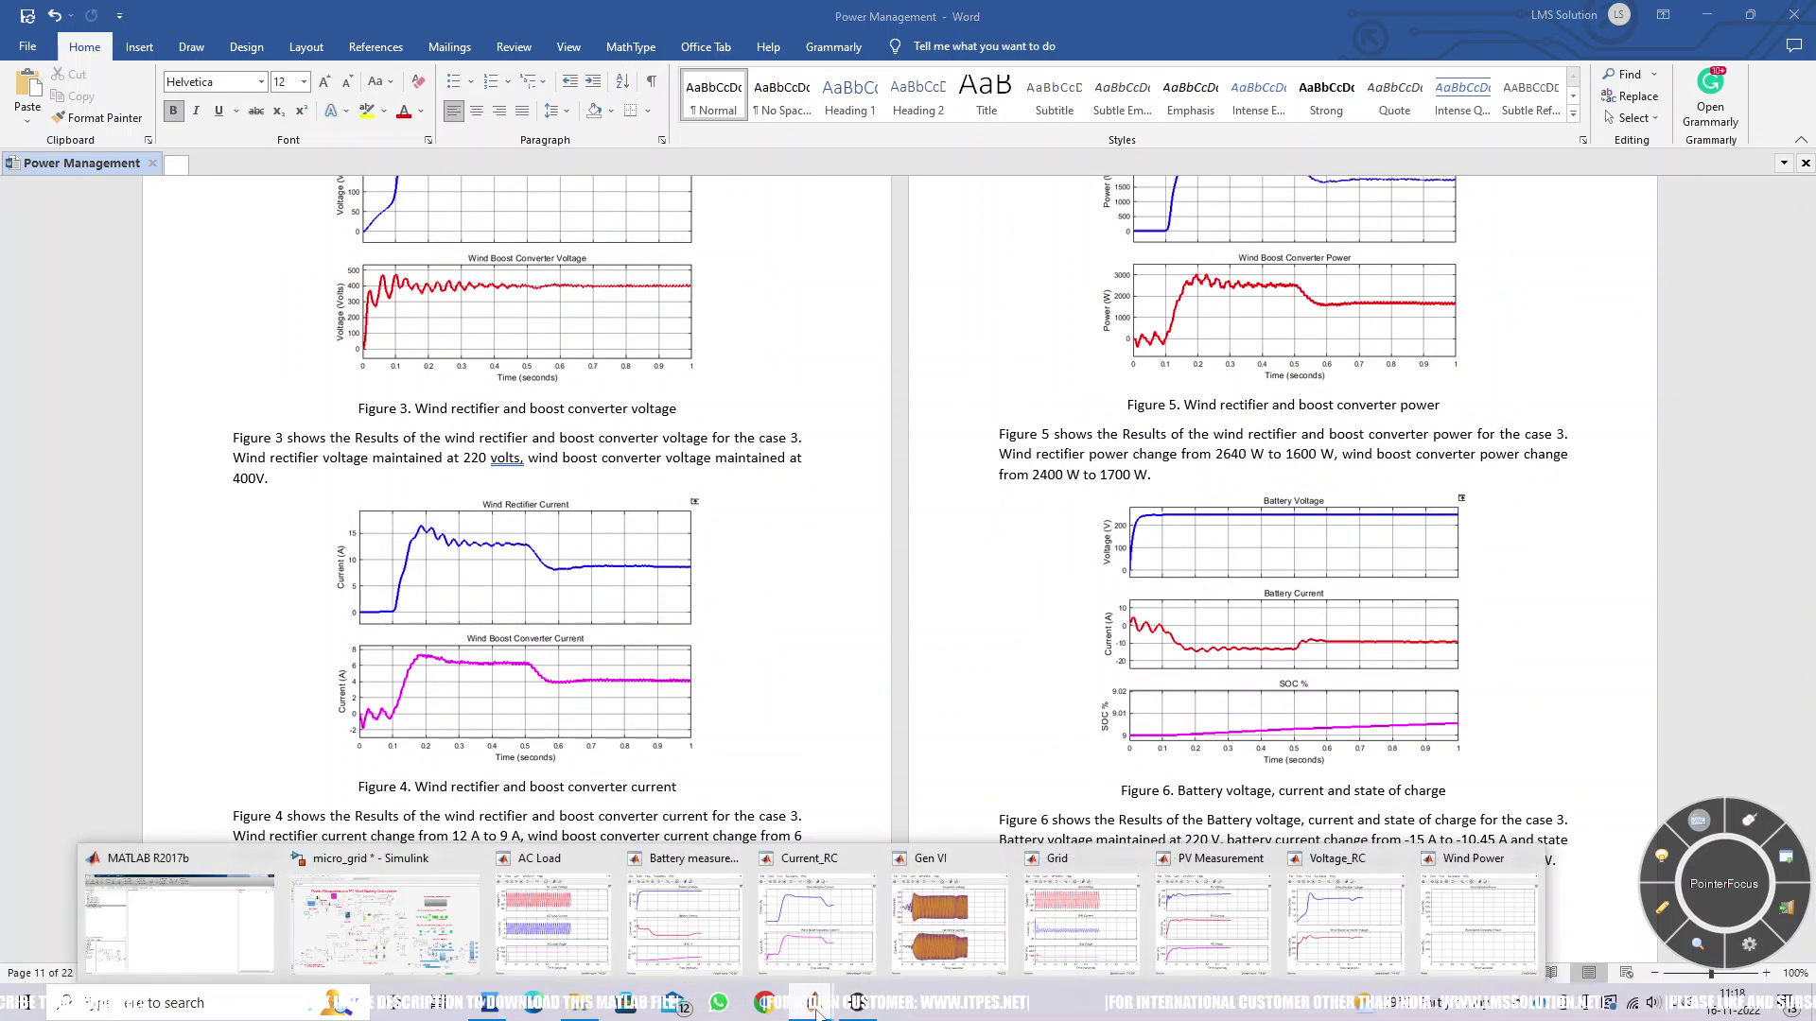
pyautogui.click(819, 912)
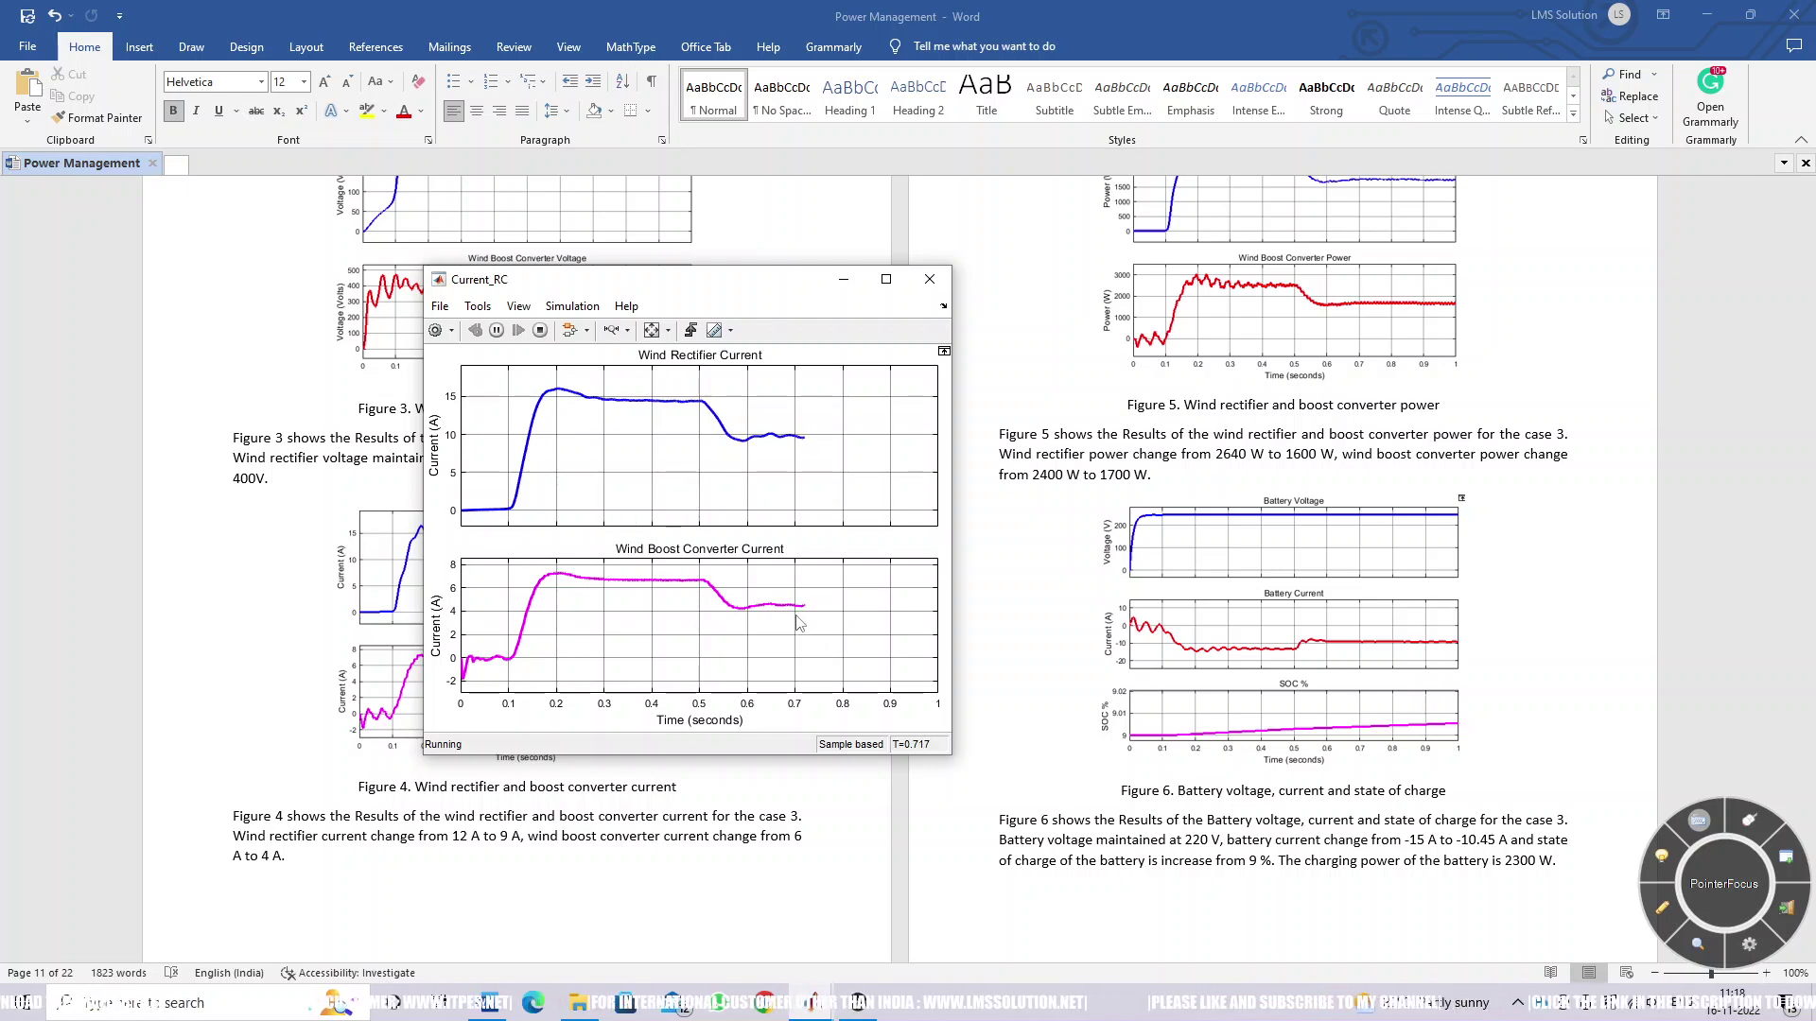
pyautogui.click(809, 1010)
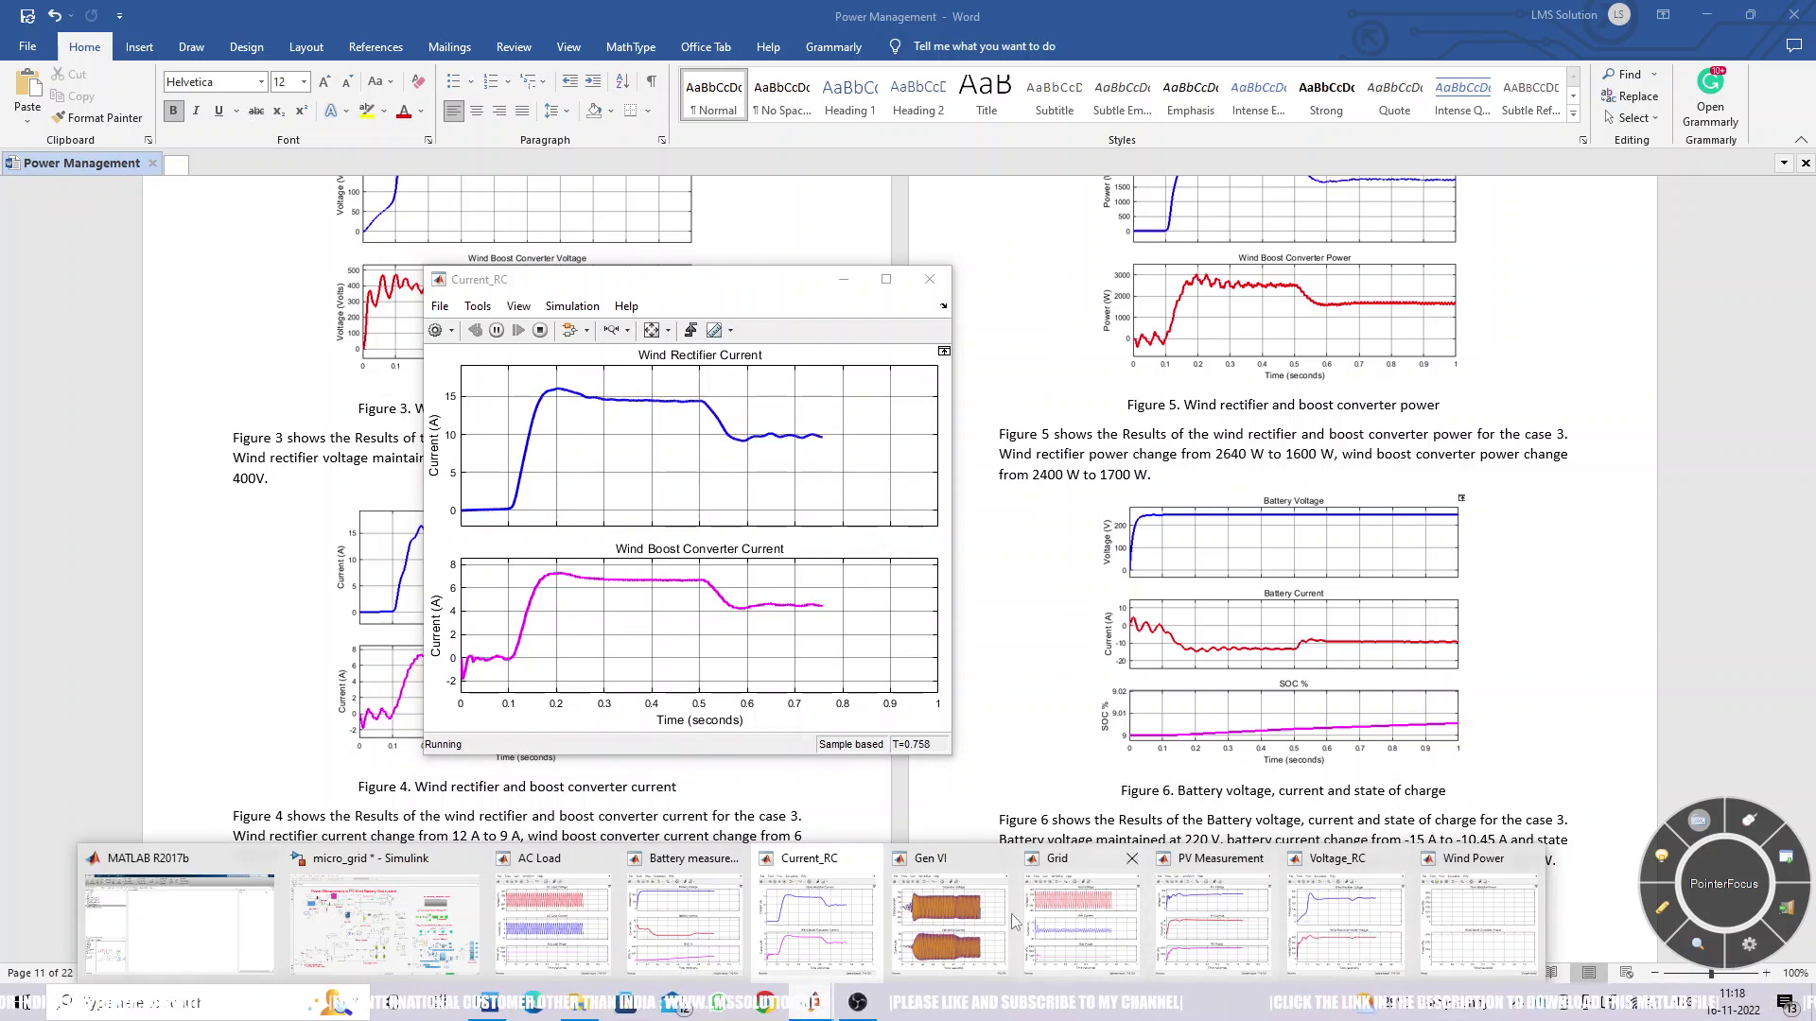
pyautogui.click(716, 937)
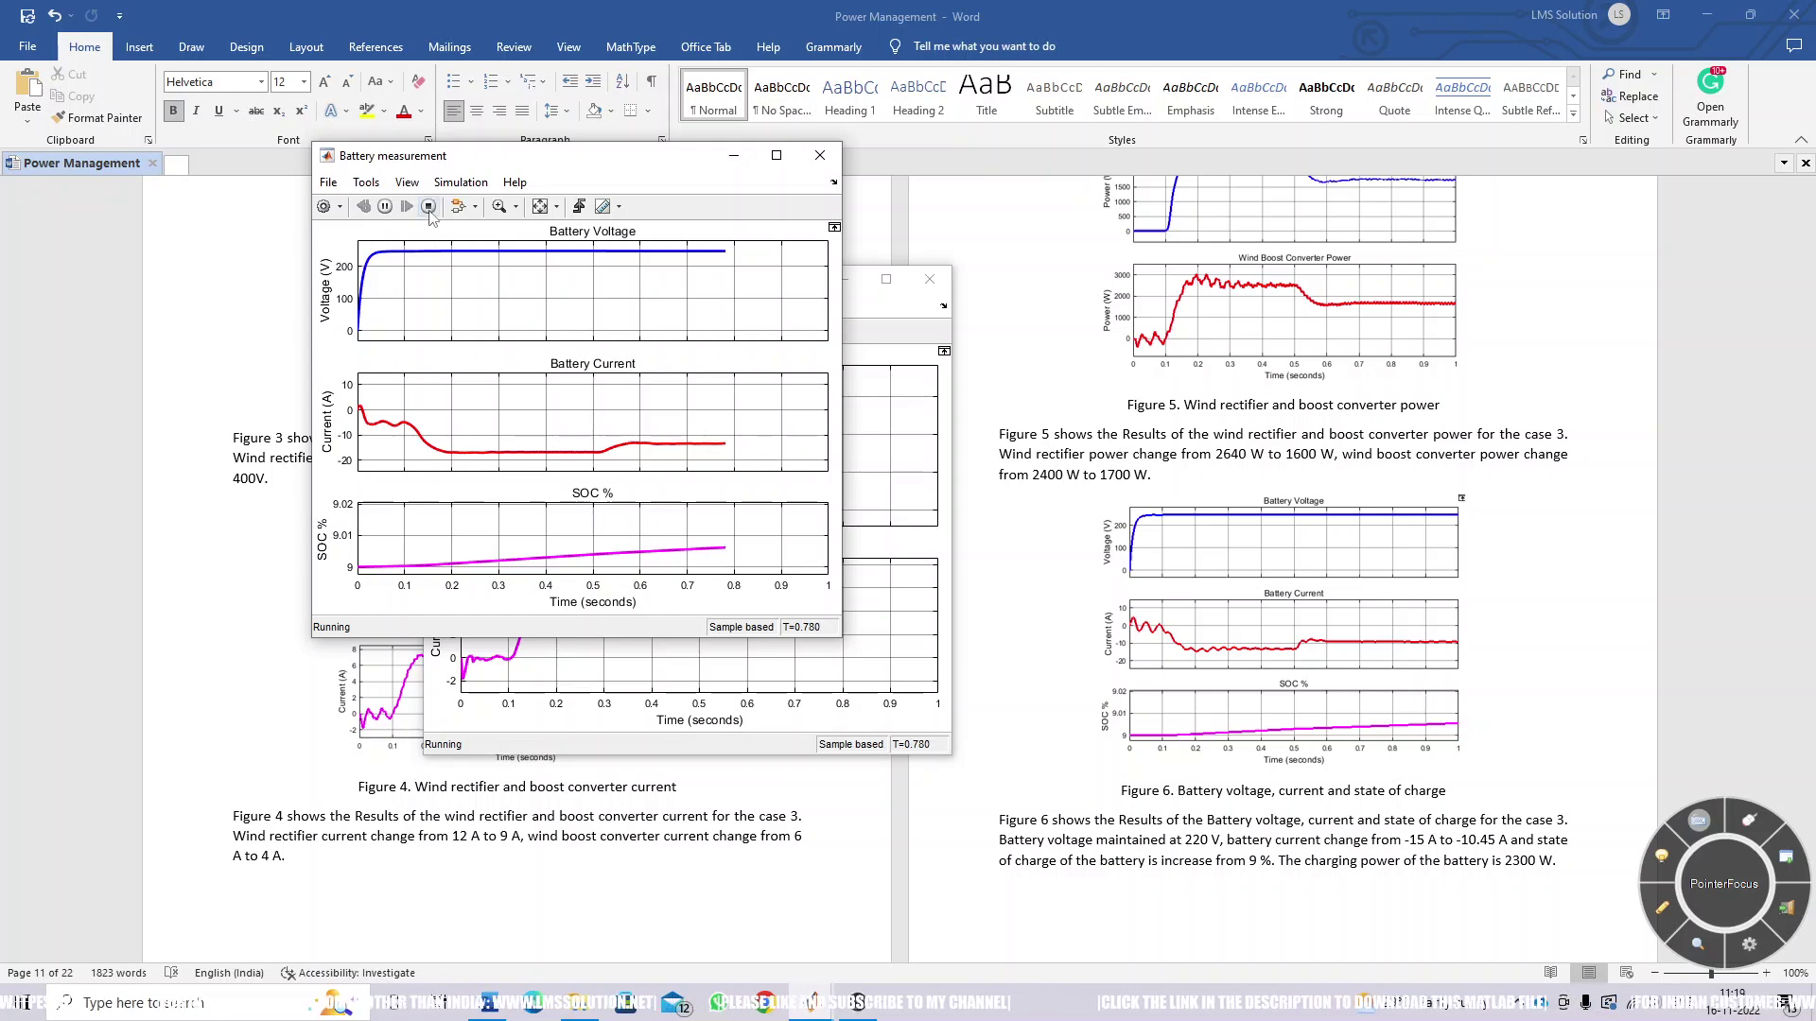
pyautogui.click(534, 785)
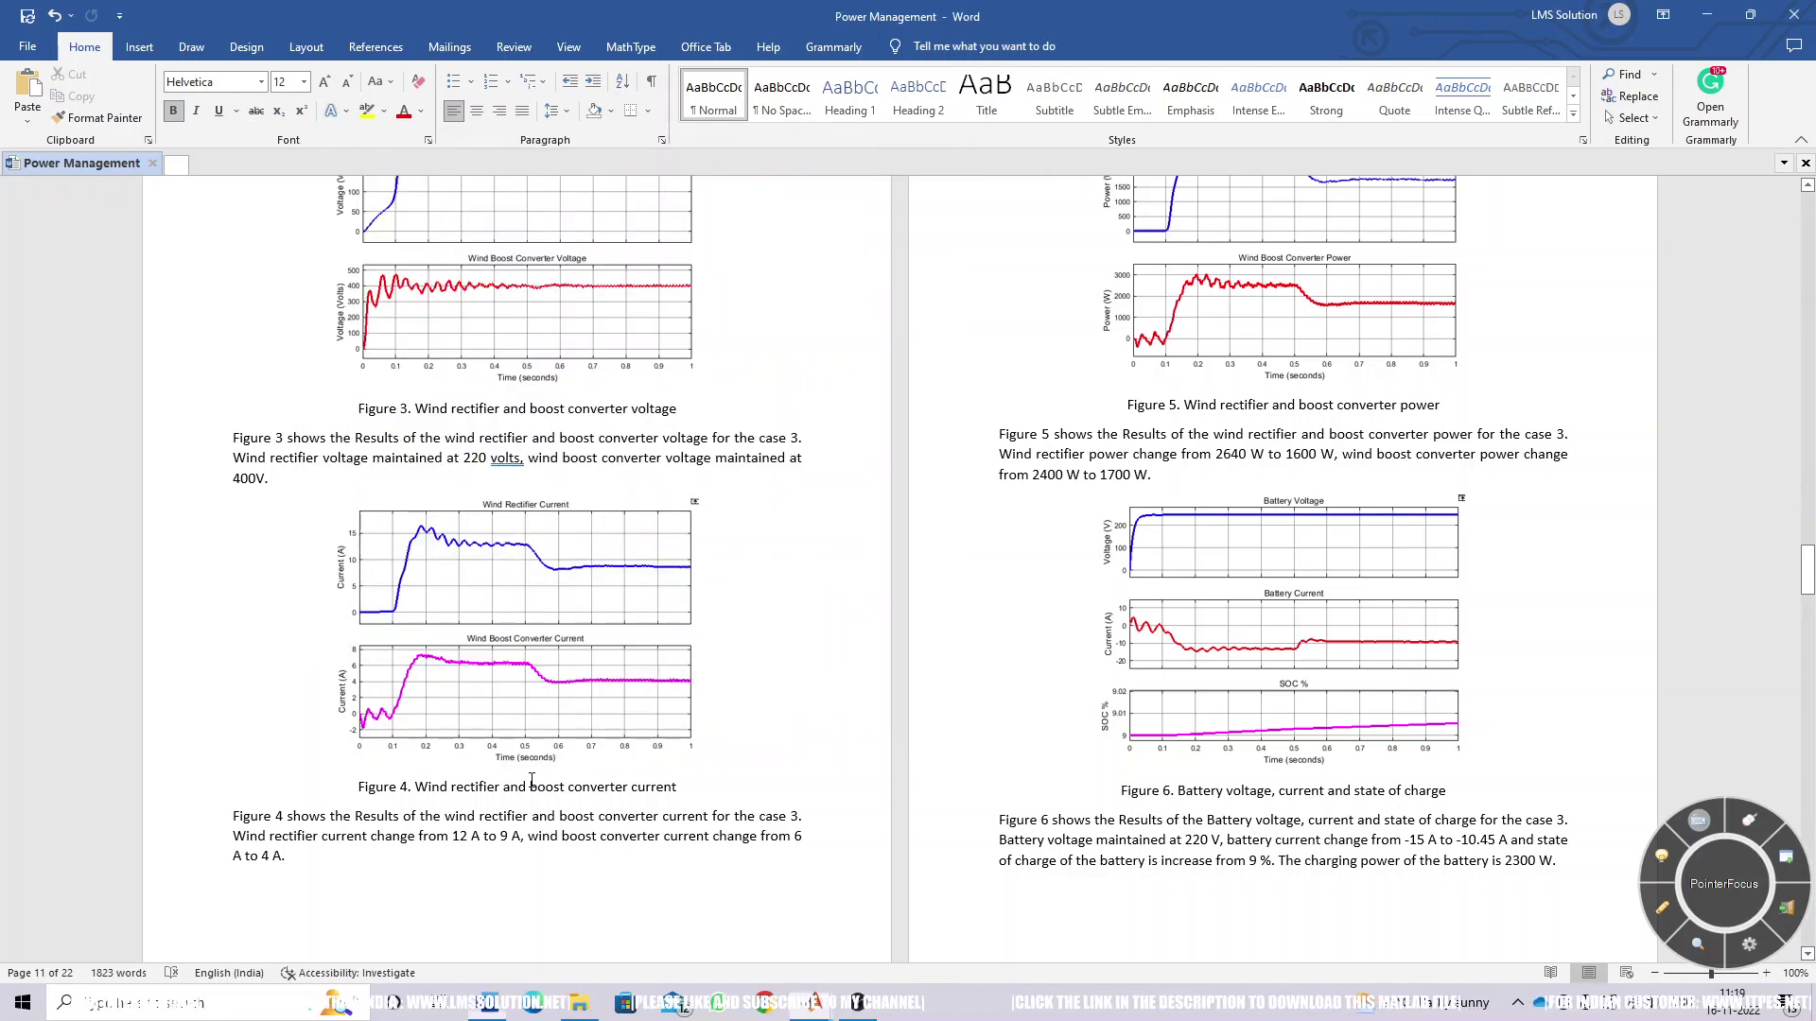
# Check the micro_grid model in Simulink and return to the Word report at the Case 4 section.
pyautogui.scroll(20, 763, 680)
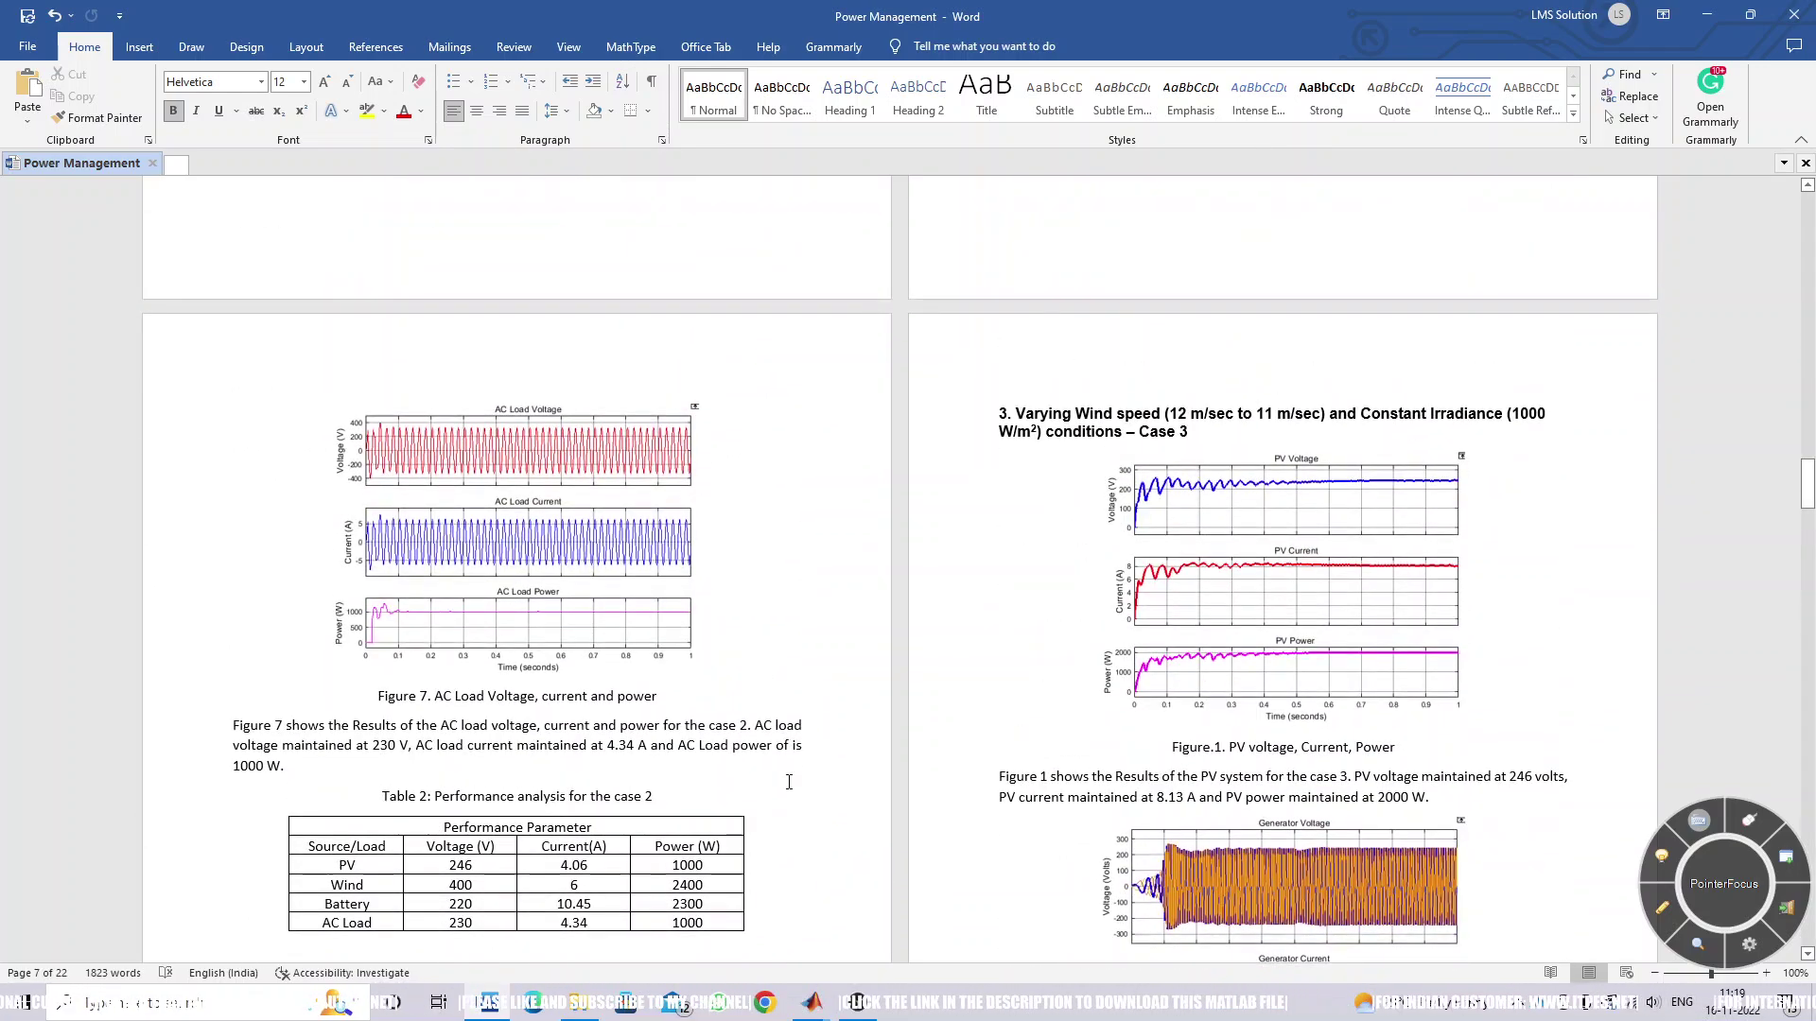
pyautogui.moveTo(811, 1003)
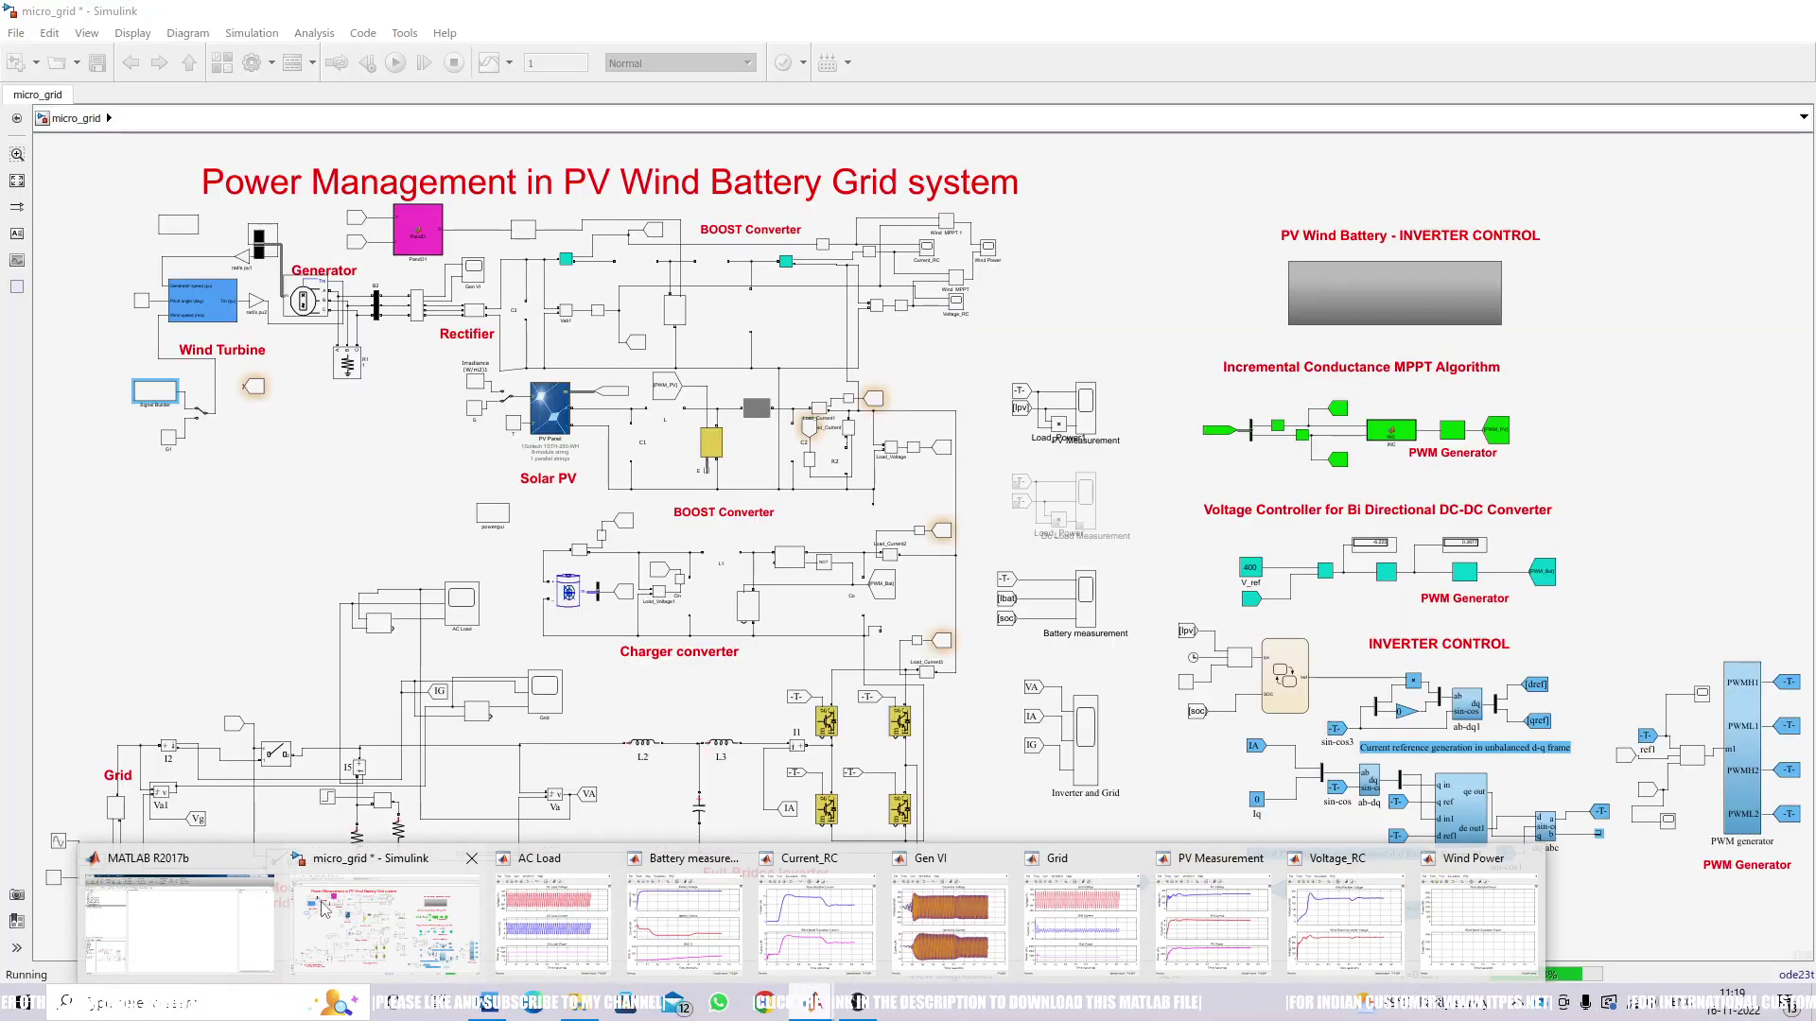
pyautogui.click(321, 911)
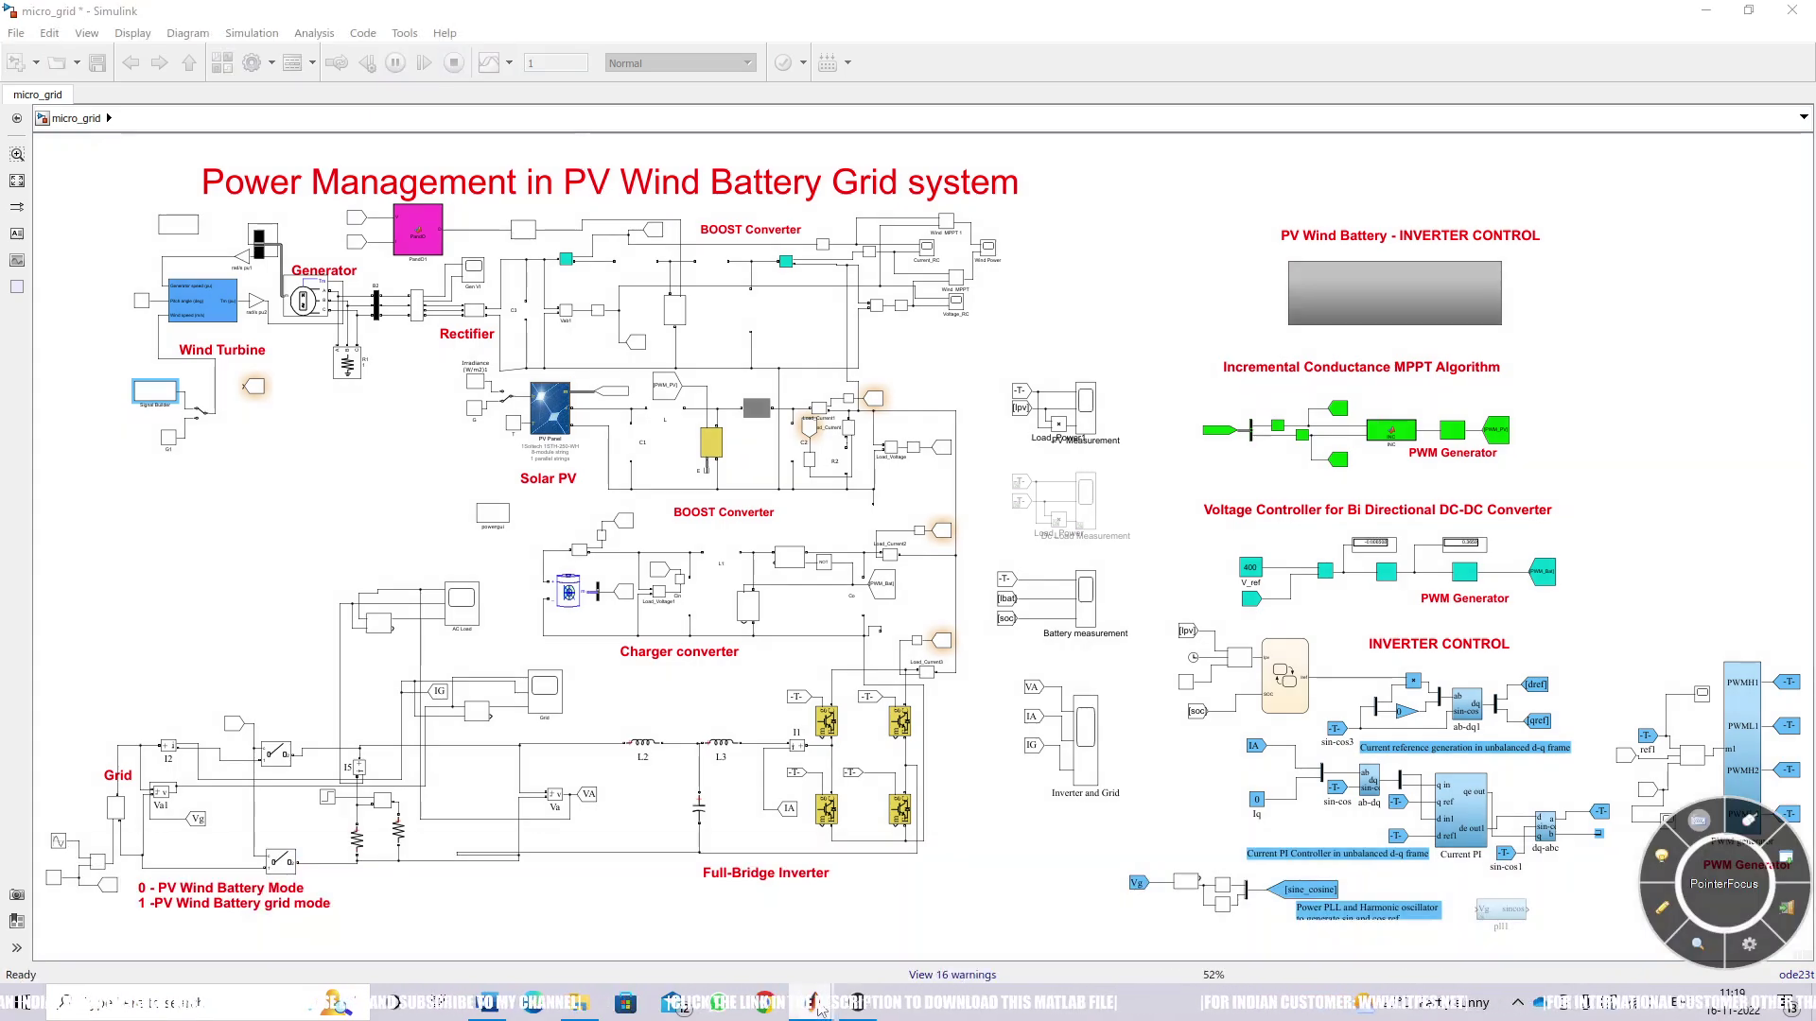
pyautogui.moveTo(819, 1008)
pyautogui.click(506, 1006)
pyautogui.scroll(-10, 1014, 616)
pyautogui.scroll(-20, 1014, 617)
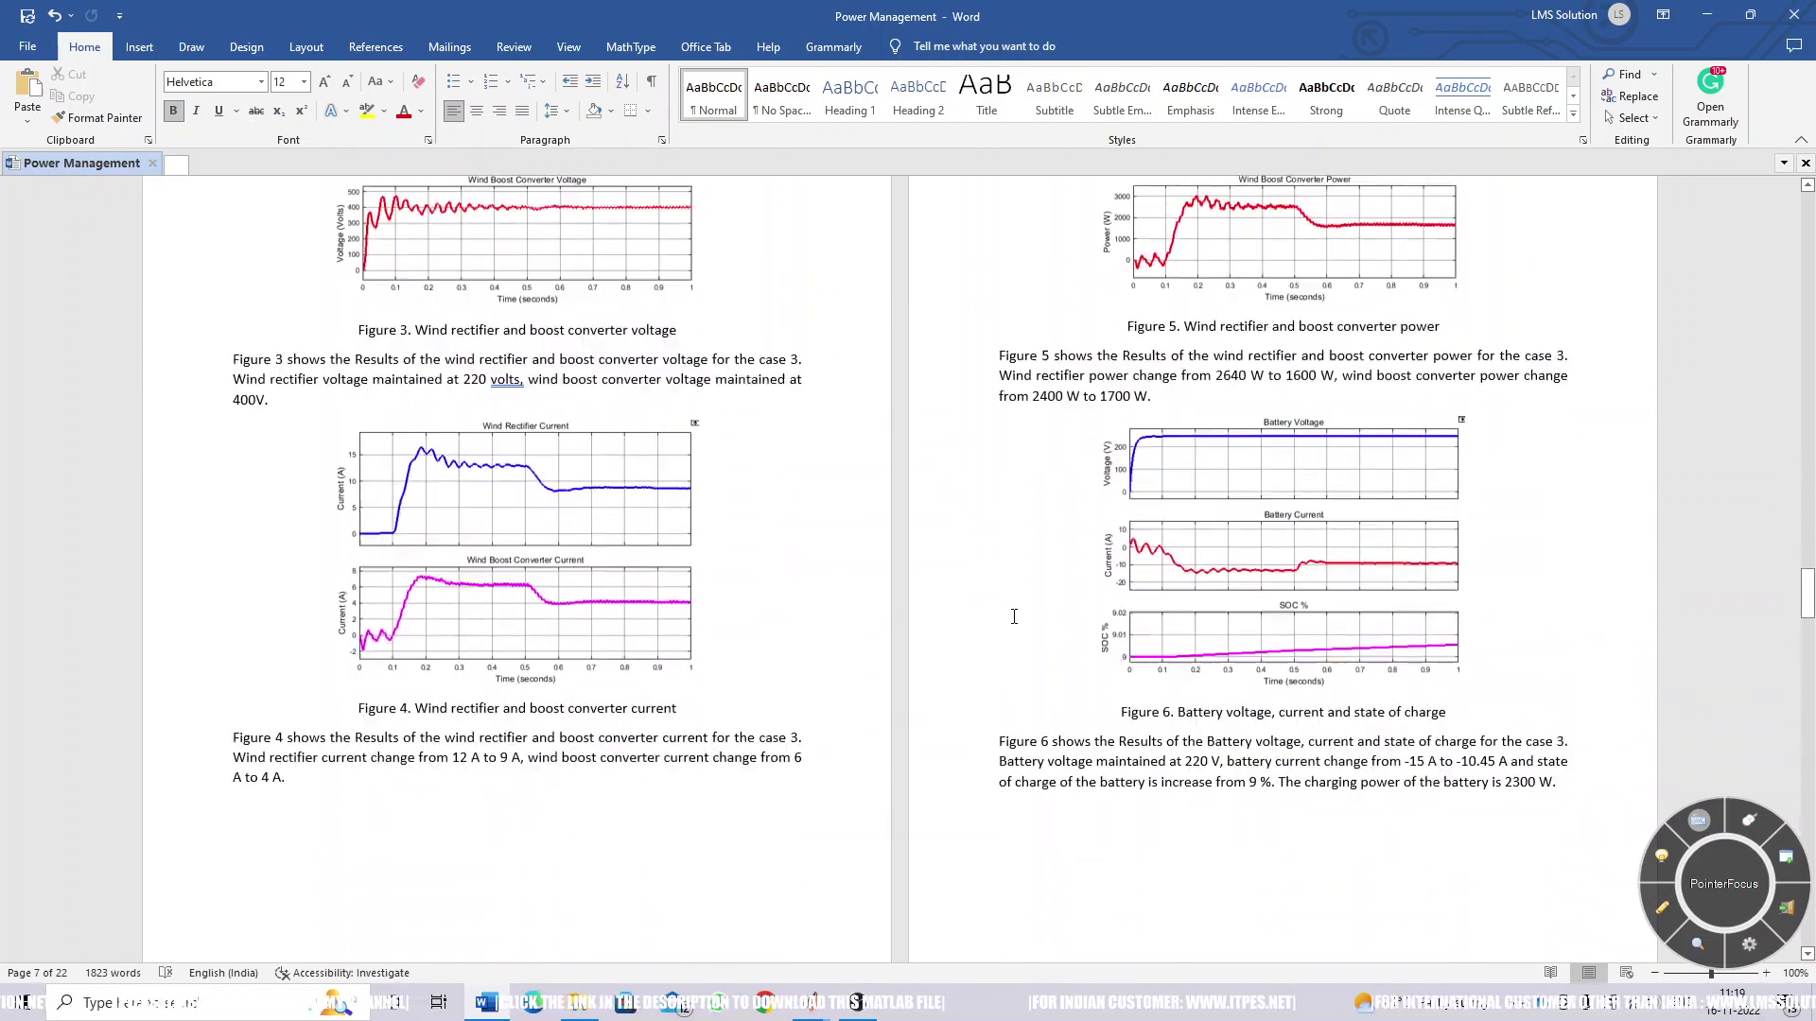
pyautogui.scroll(-1, 1014, 616)
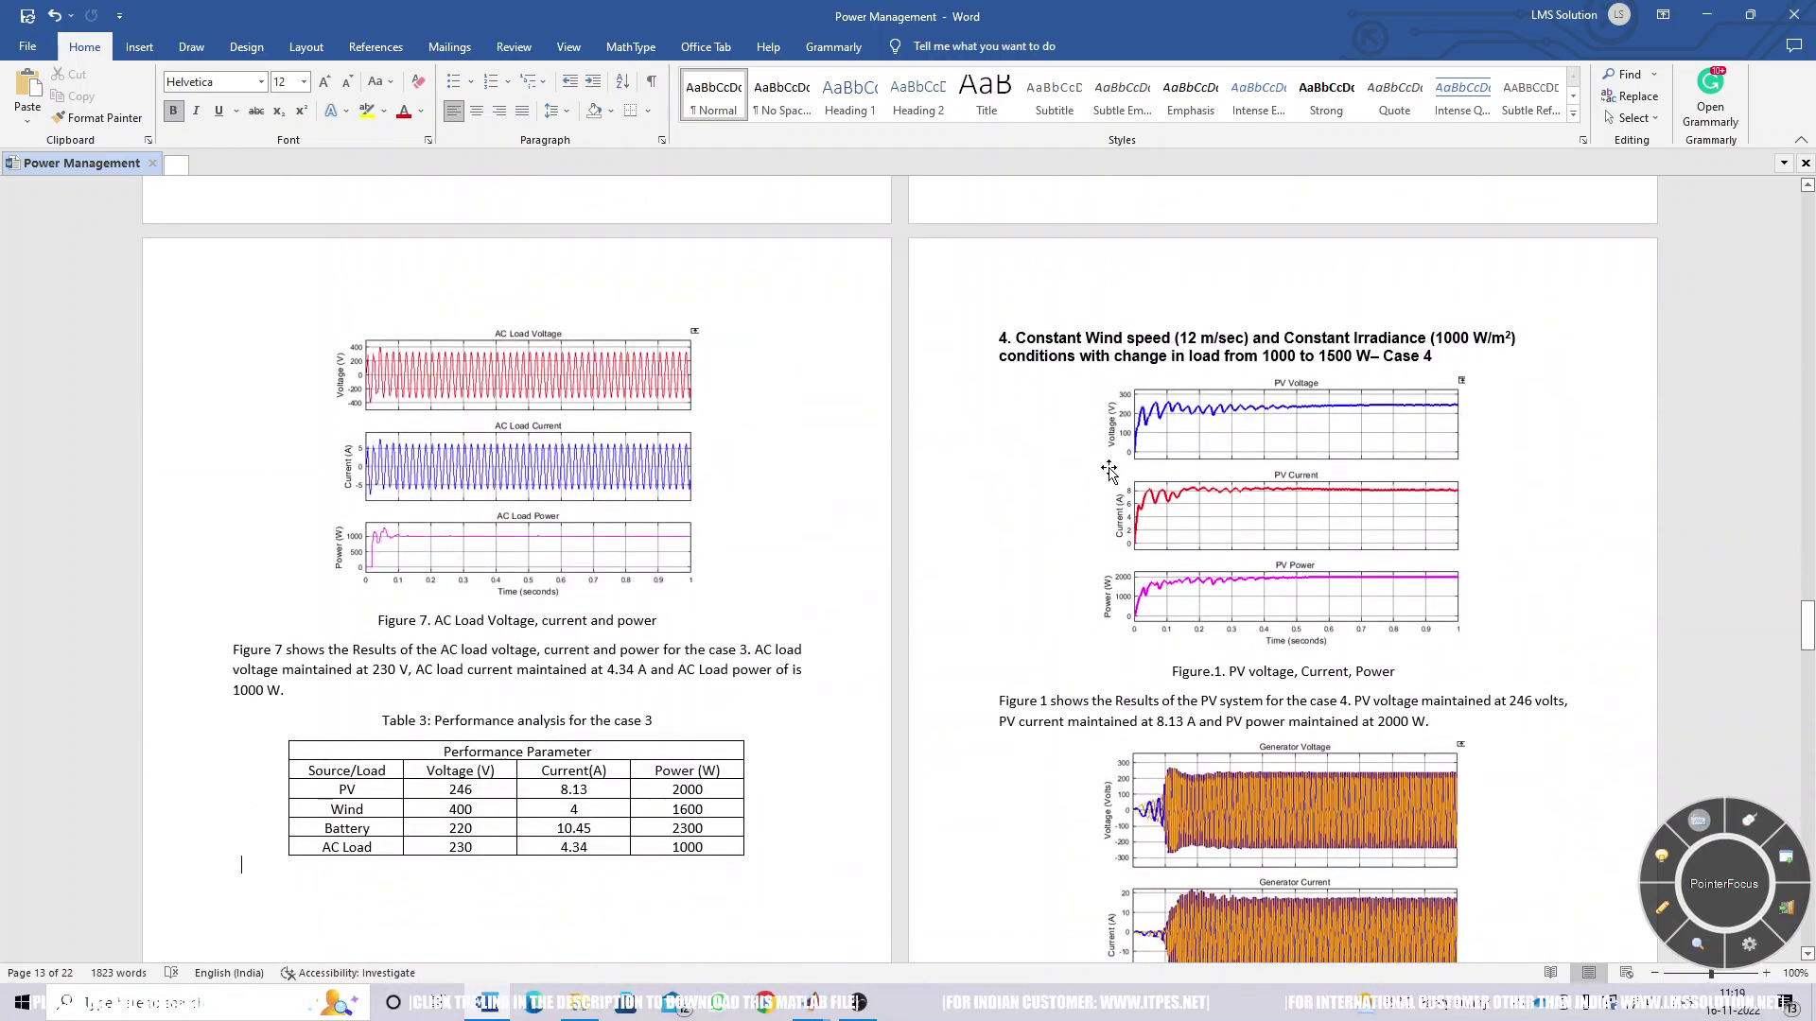
# Highlight the 1000 to 1500 W load change in the Case 4 heading and review that case's figures and Table 4.
pyautogui.moveTo(1264, 357); pyautogui.dragTo(1383, 356)
pyautogui.scroll(-5, 1126, 394)
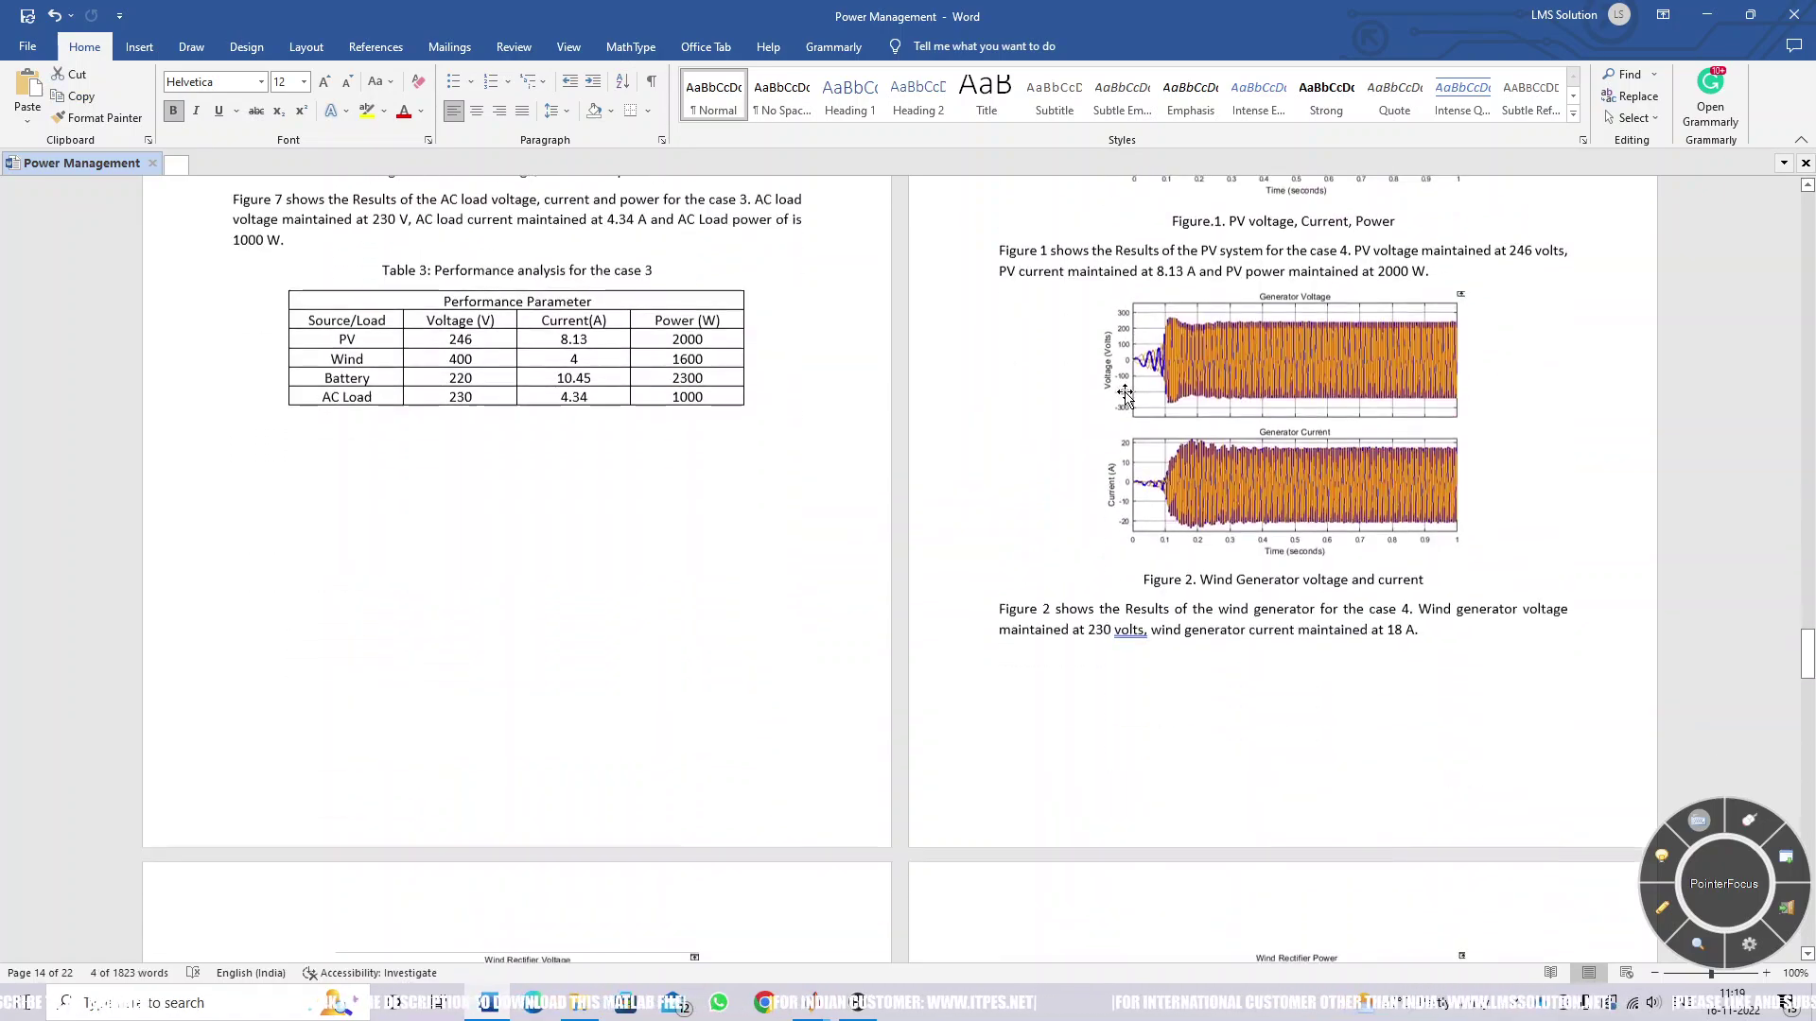
pyautogui.scroll(-10, 1125, 394)
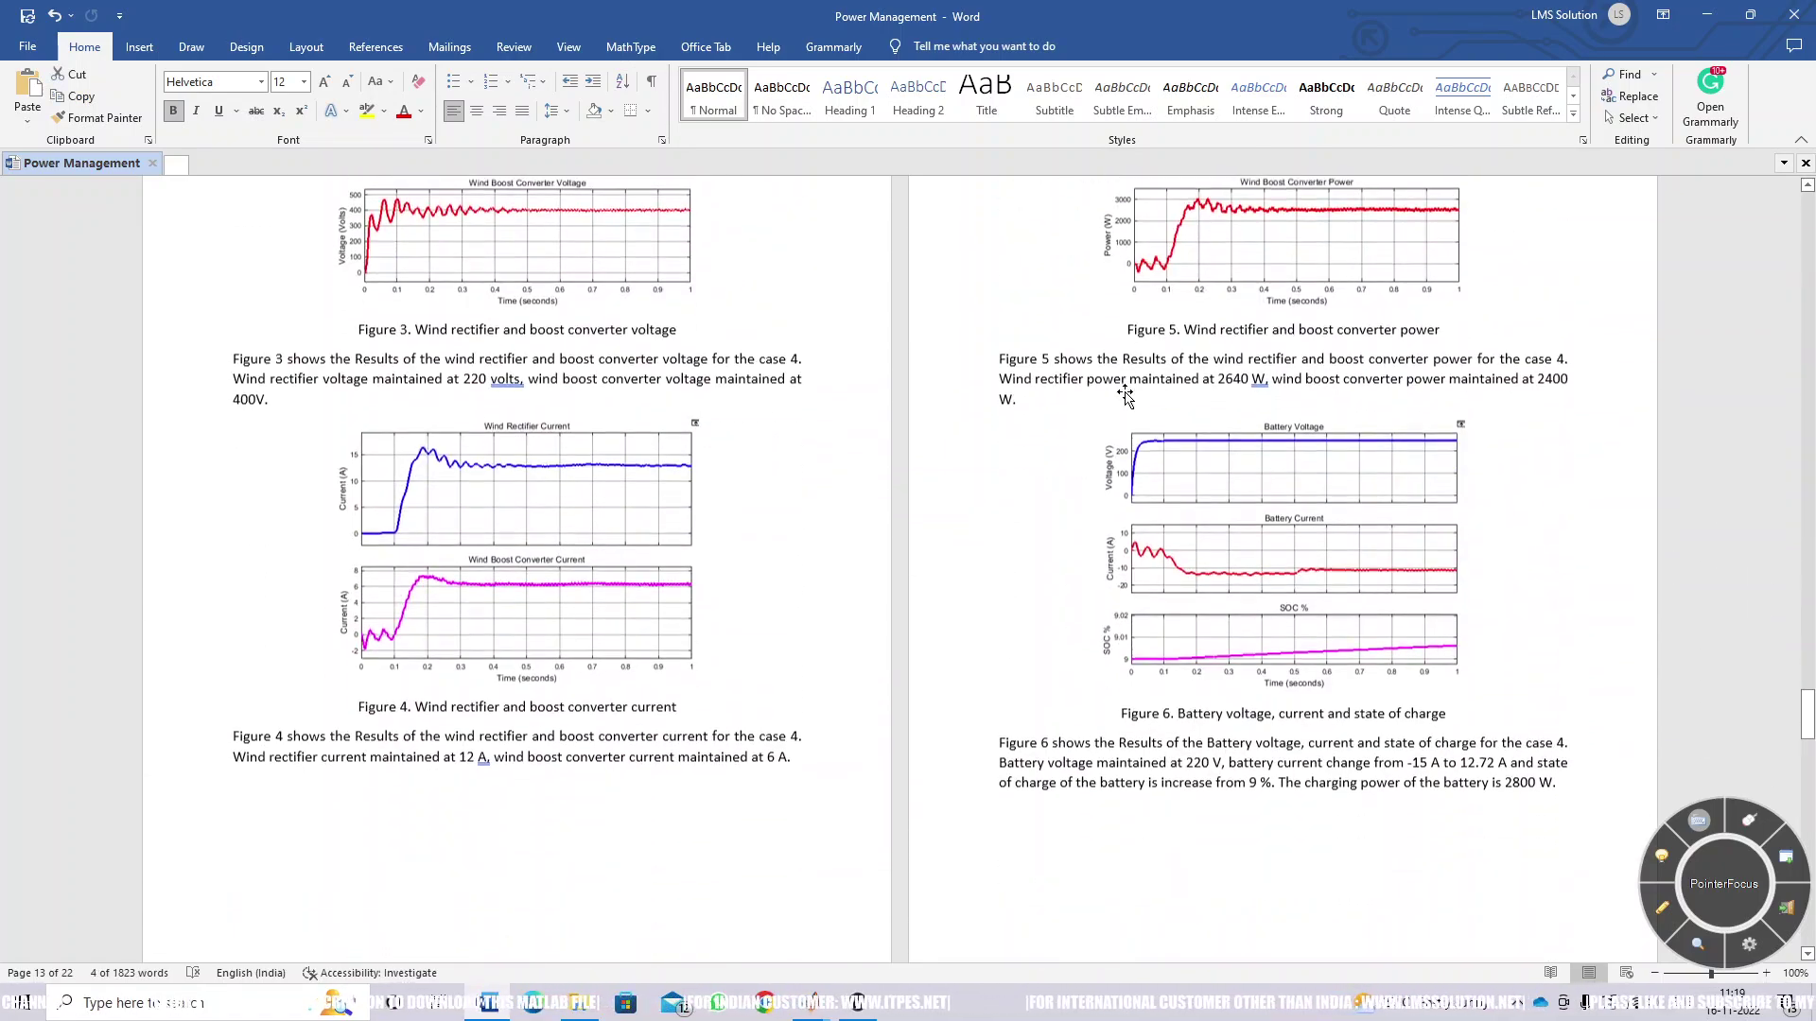
pyautogui.scroll(-5, 1125, 395)
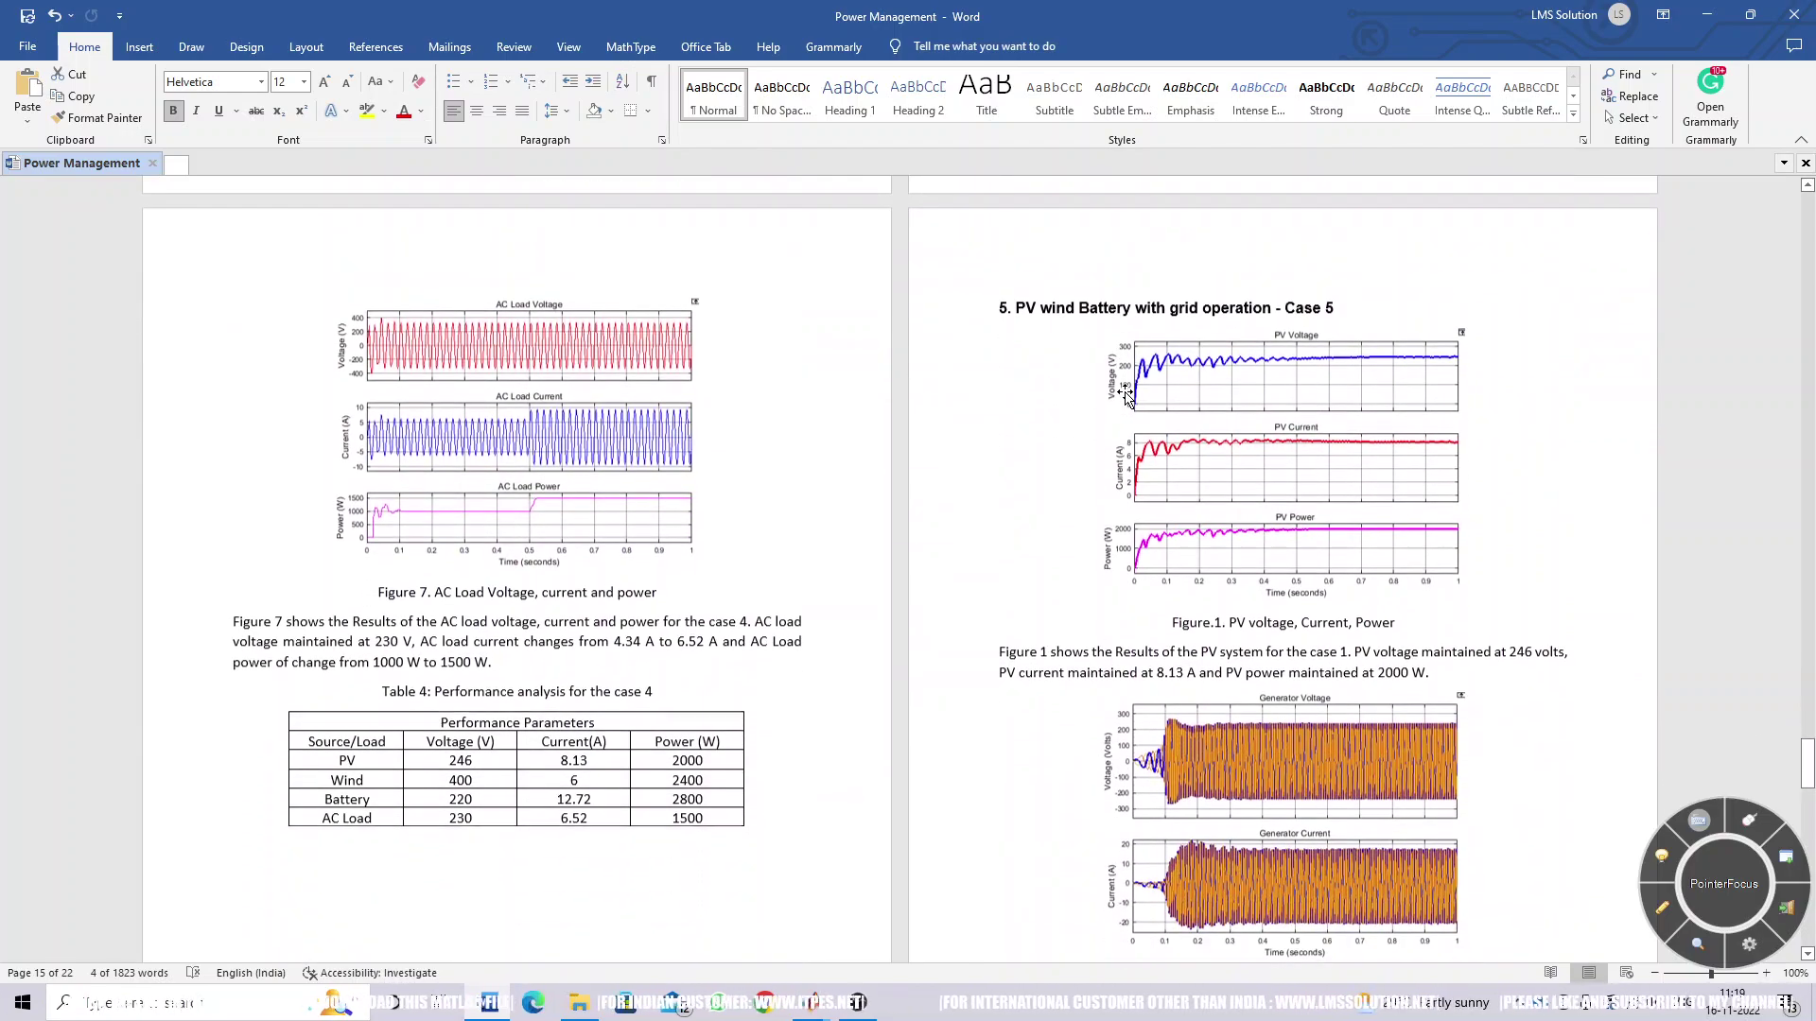
pyautogui.scroll(10, 549, 530)
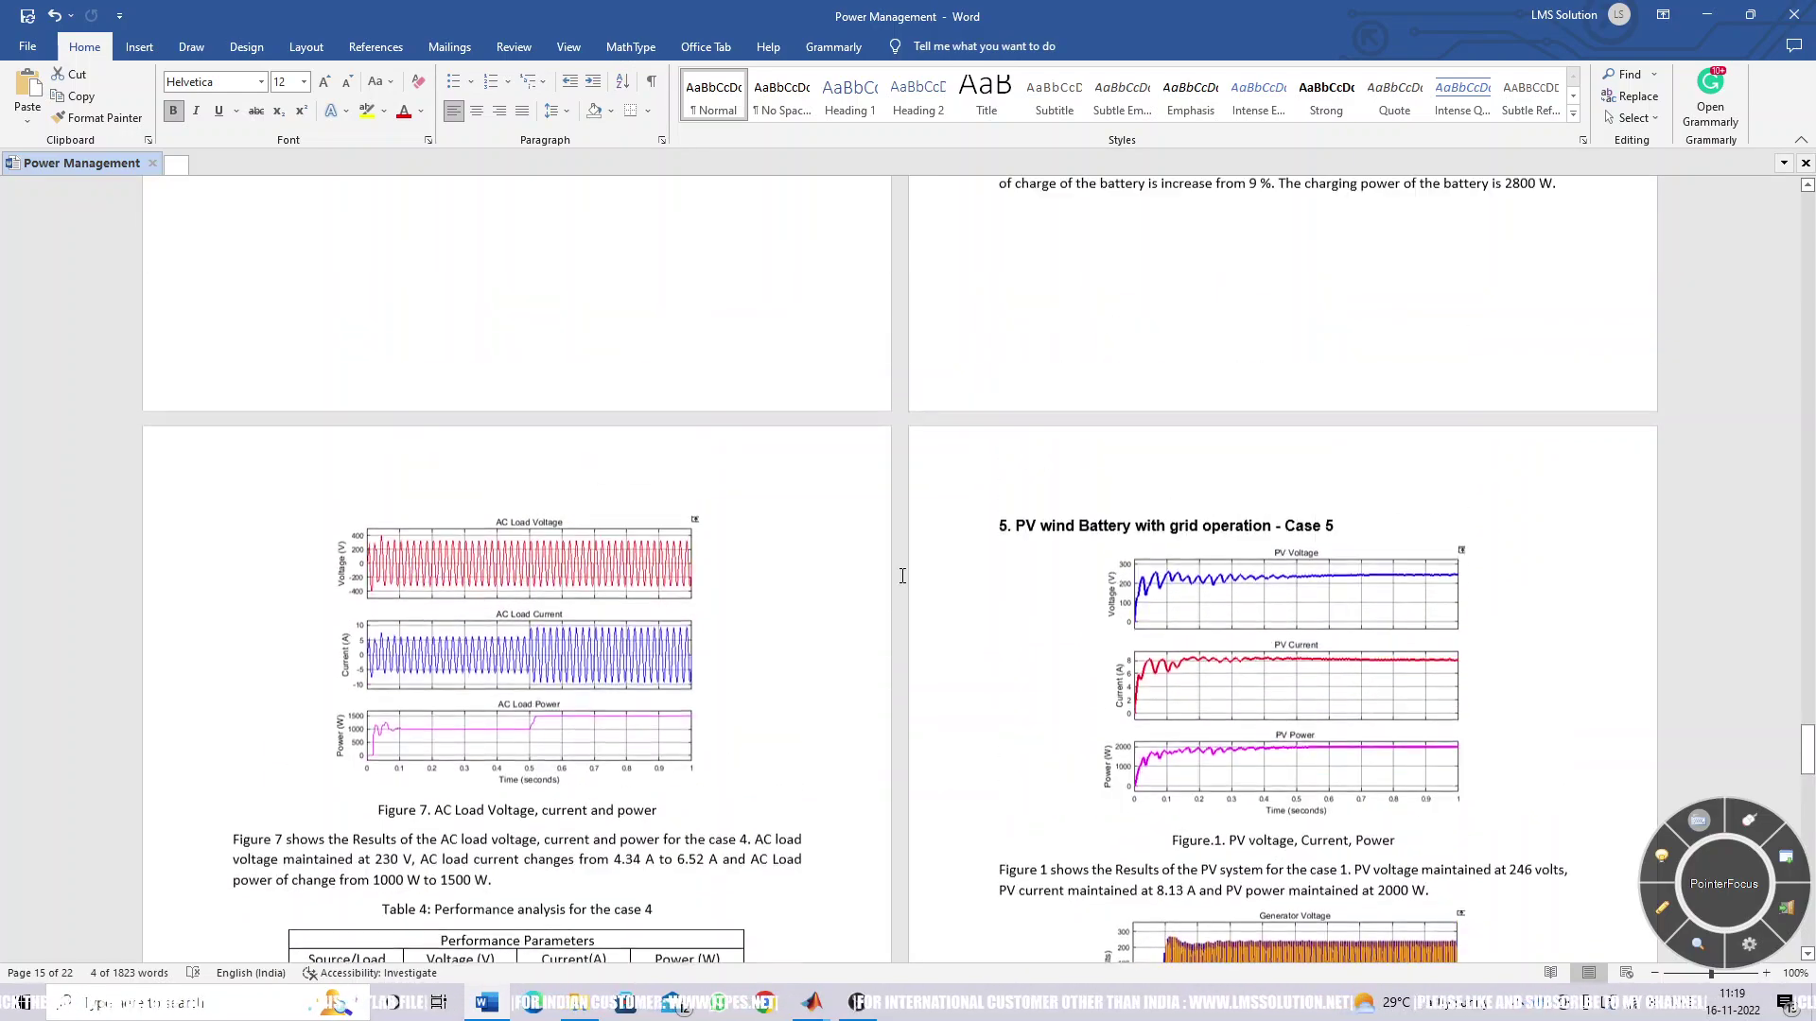
pyautogui.scroll(10, 904, 586)
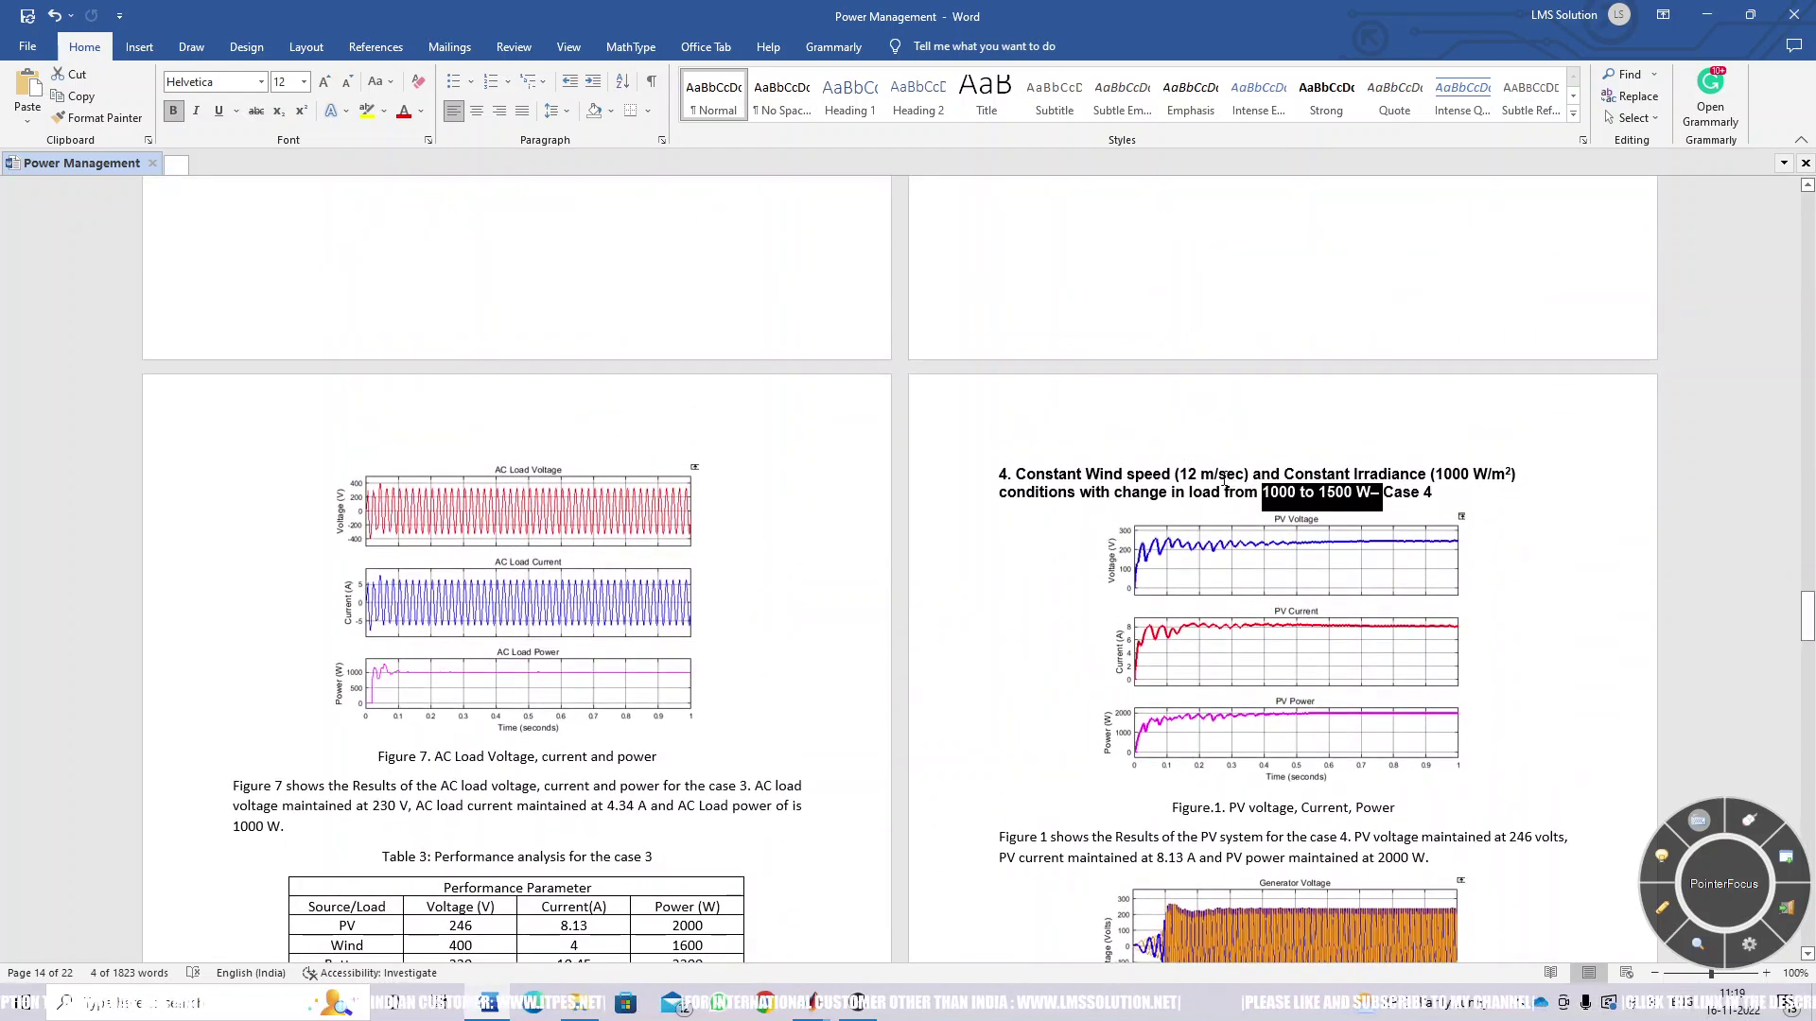
# Highlight the 12 m/sec wind speed and the 1000 W/m2 irradiance in the Case 4 heading.
pyautogui.click(1219, 471)
pyautogui.moveTo(1091, 474); pyautogui.dragTo(1254, 470)
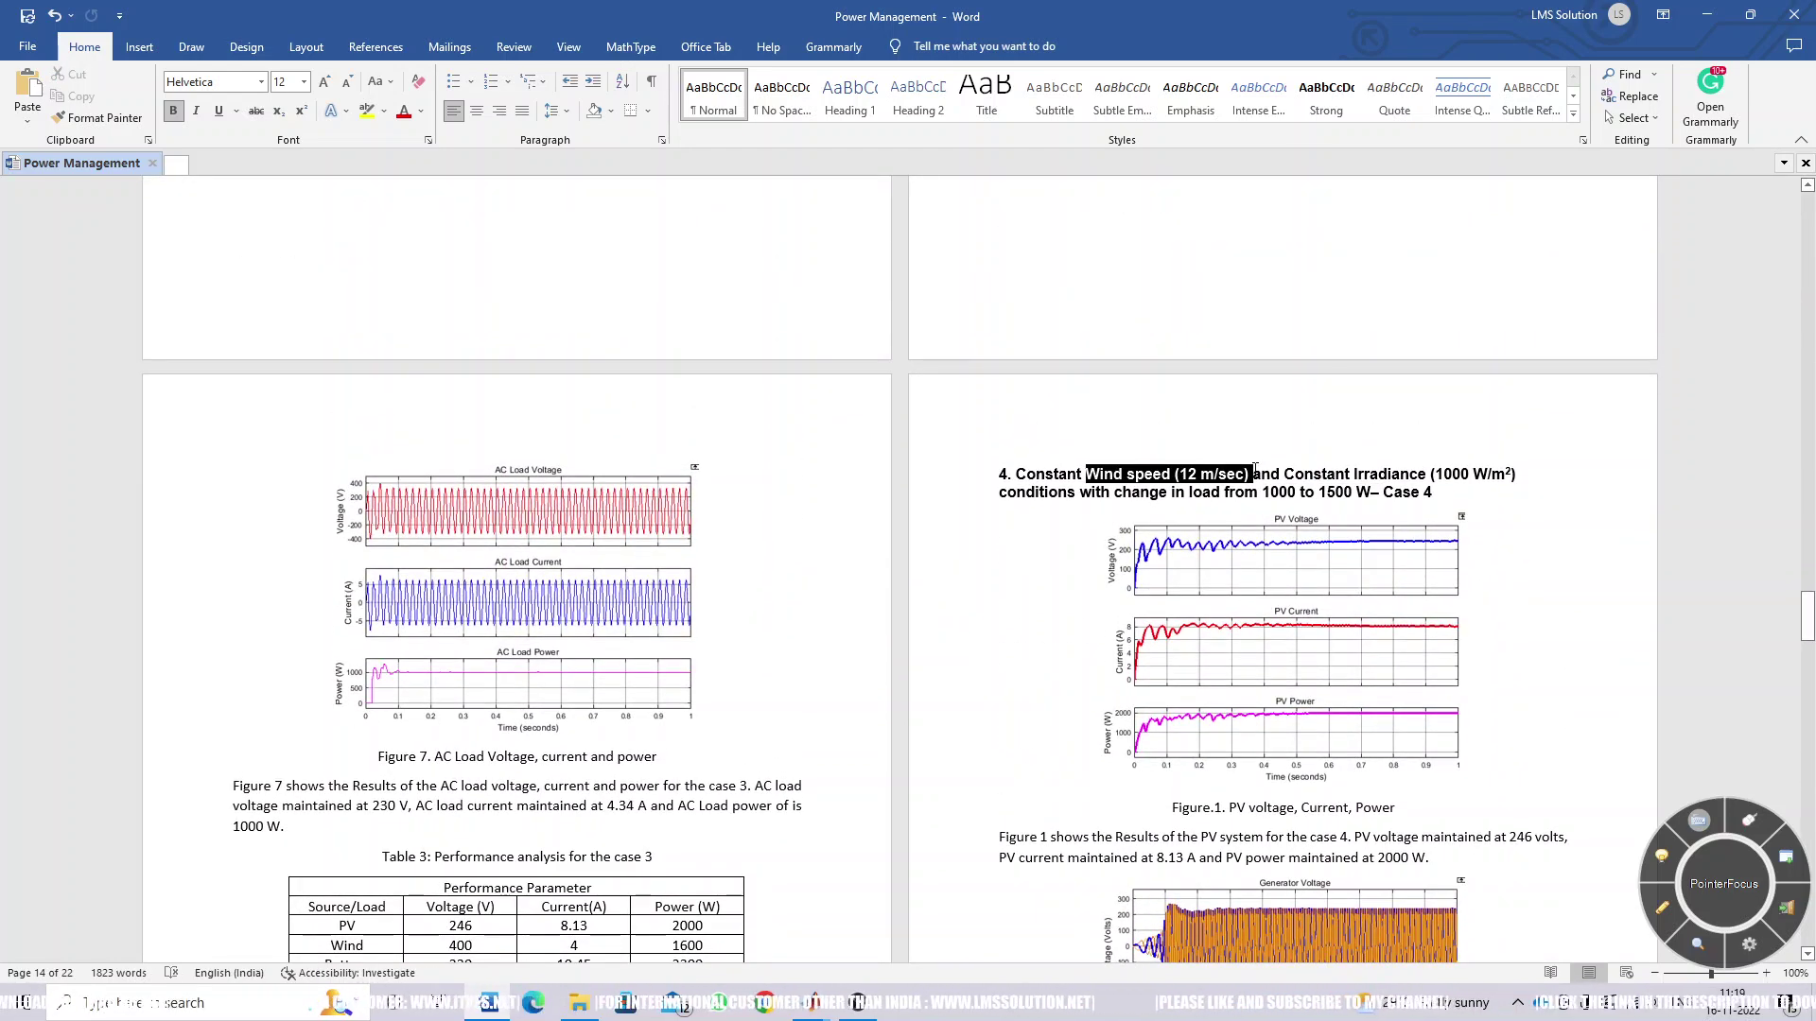
pyautogui.moveTo(1436, 474); pyautogui.dragTo(1519, 475)
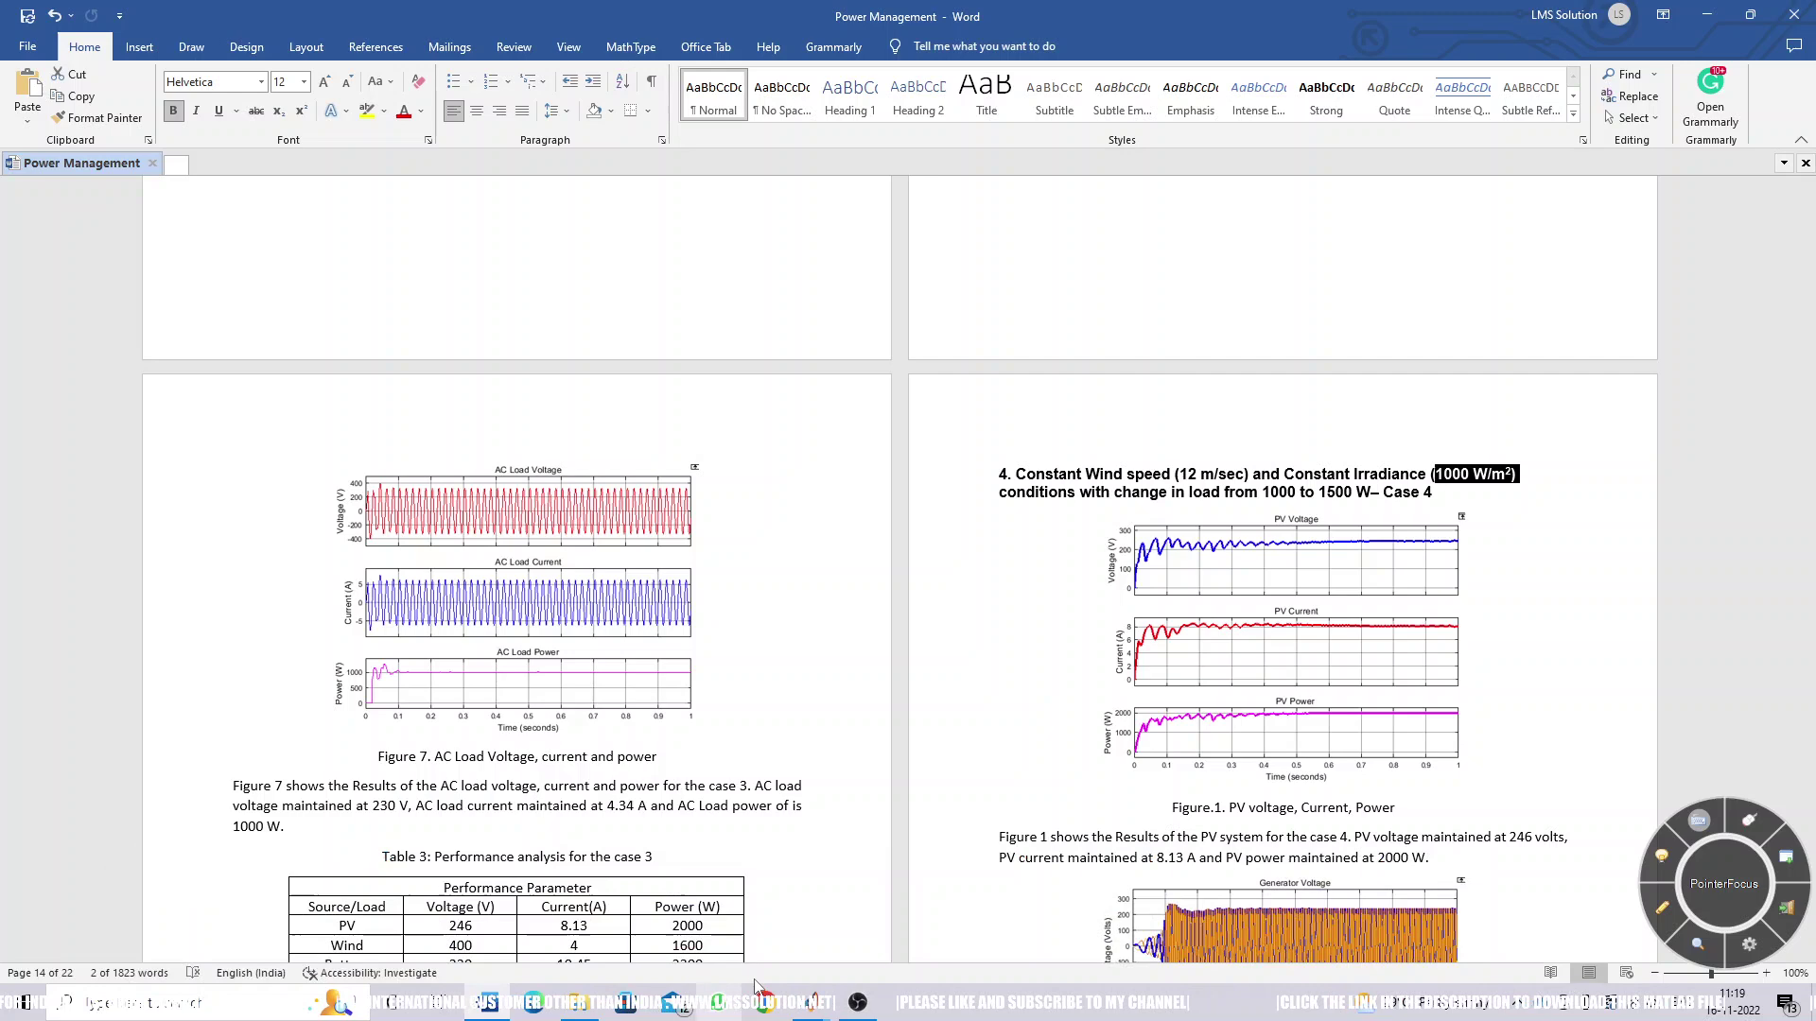
# Switch to the micro_grid model in Simulink and set the wind turbine's manual switch to the constant 12 input.
pyautogui.moveTo(811, 1005)
pyautogui.click(398, 879)
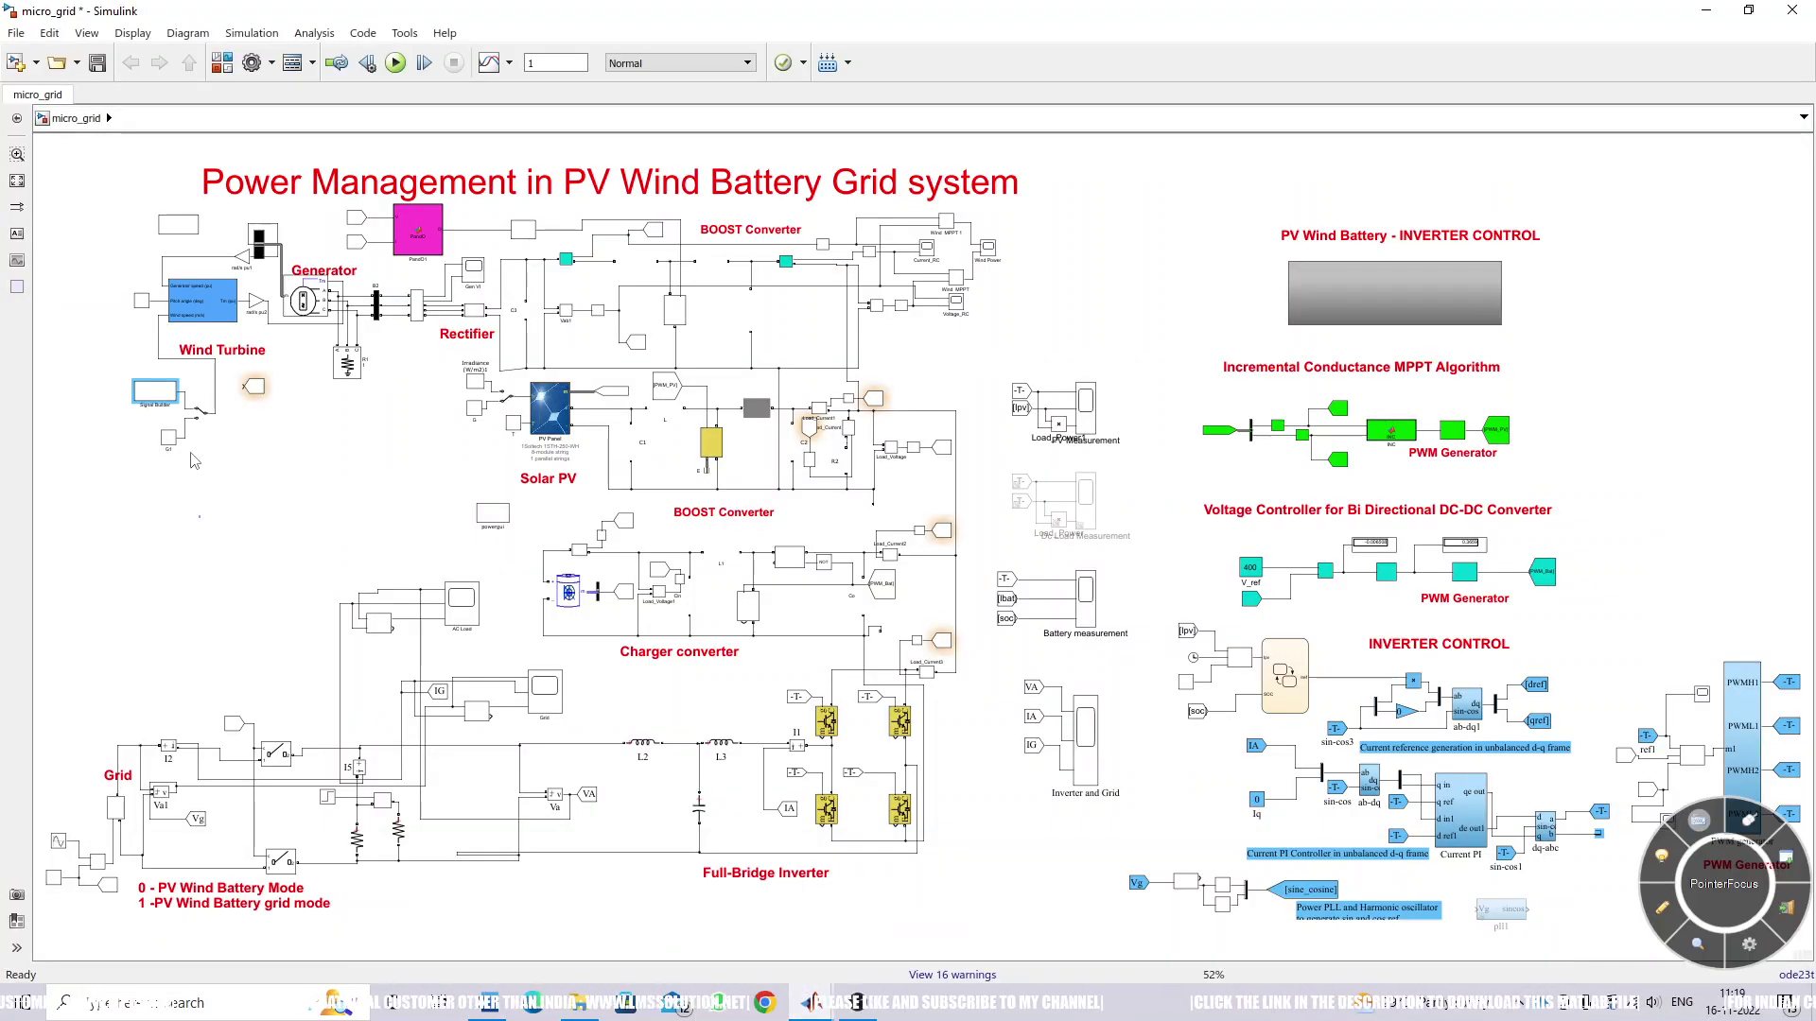
pyautogui.scroll(6, 200, 440)
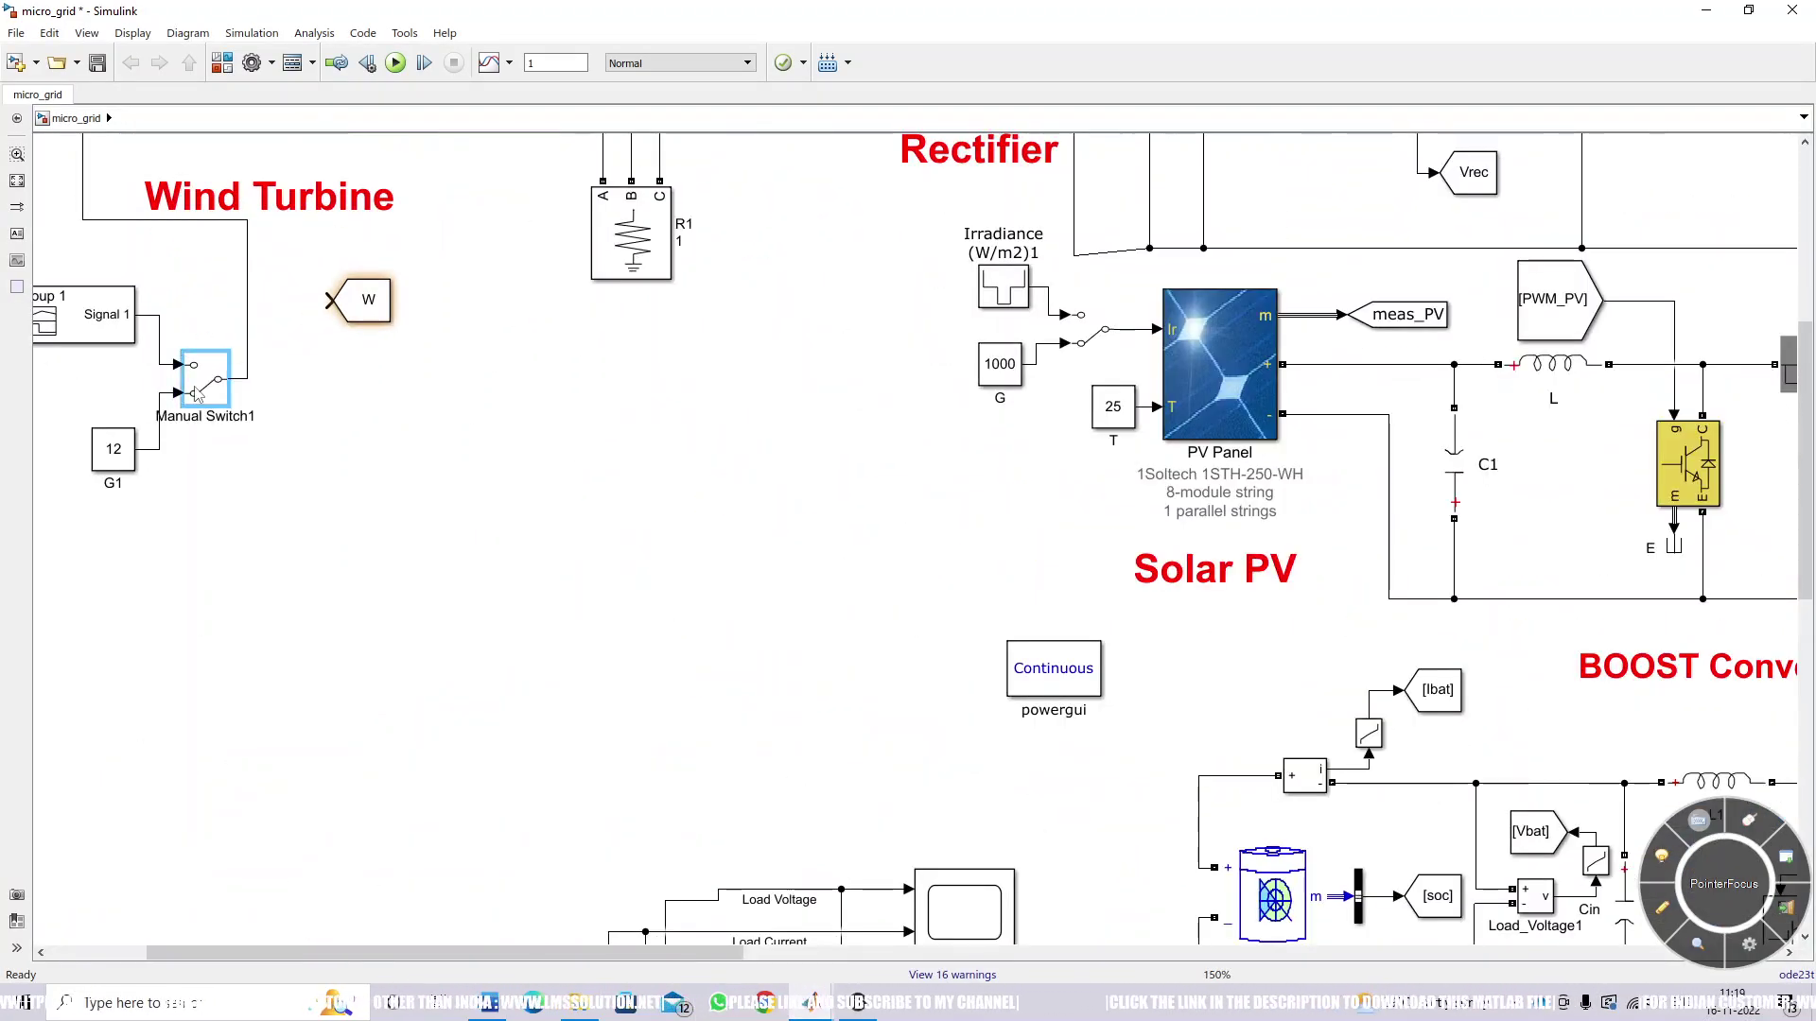
pyautogui.click(196, 396)
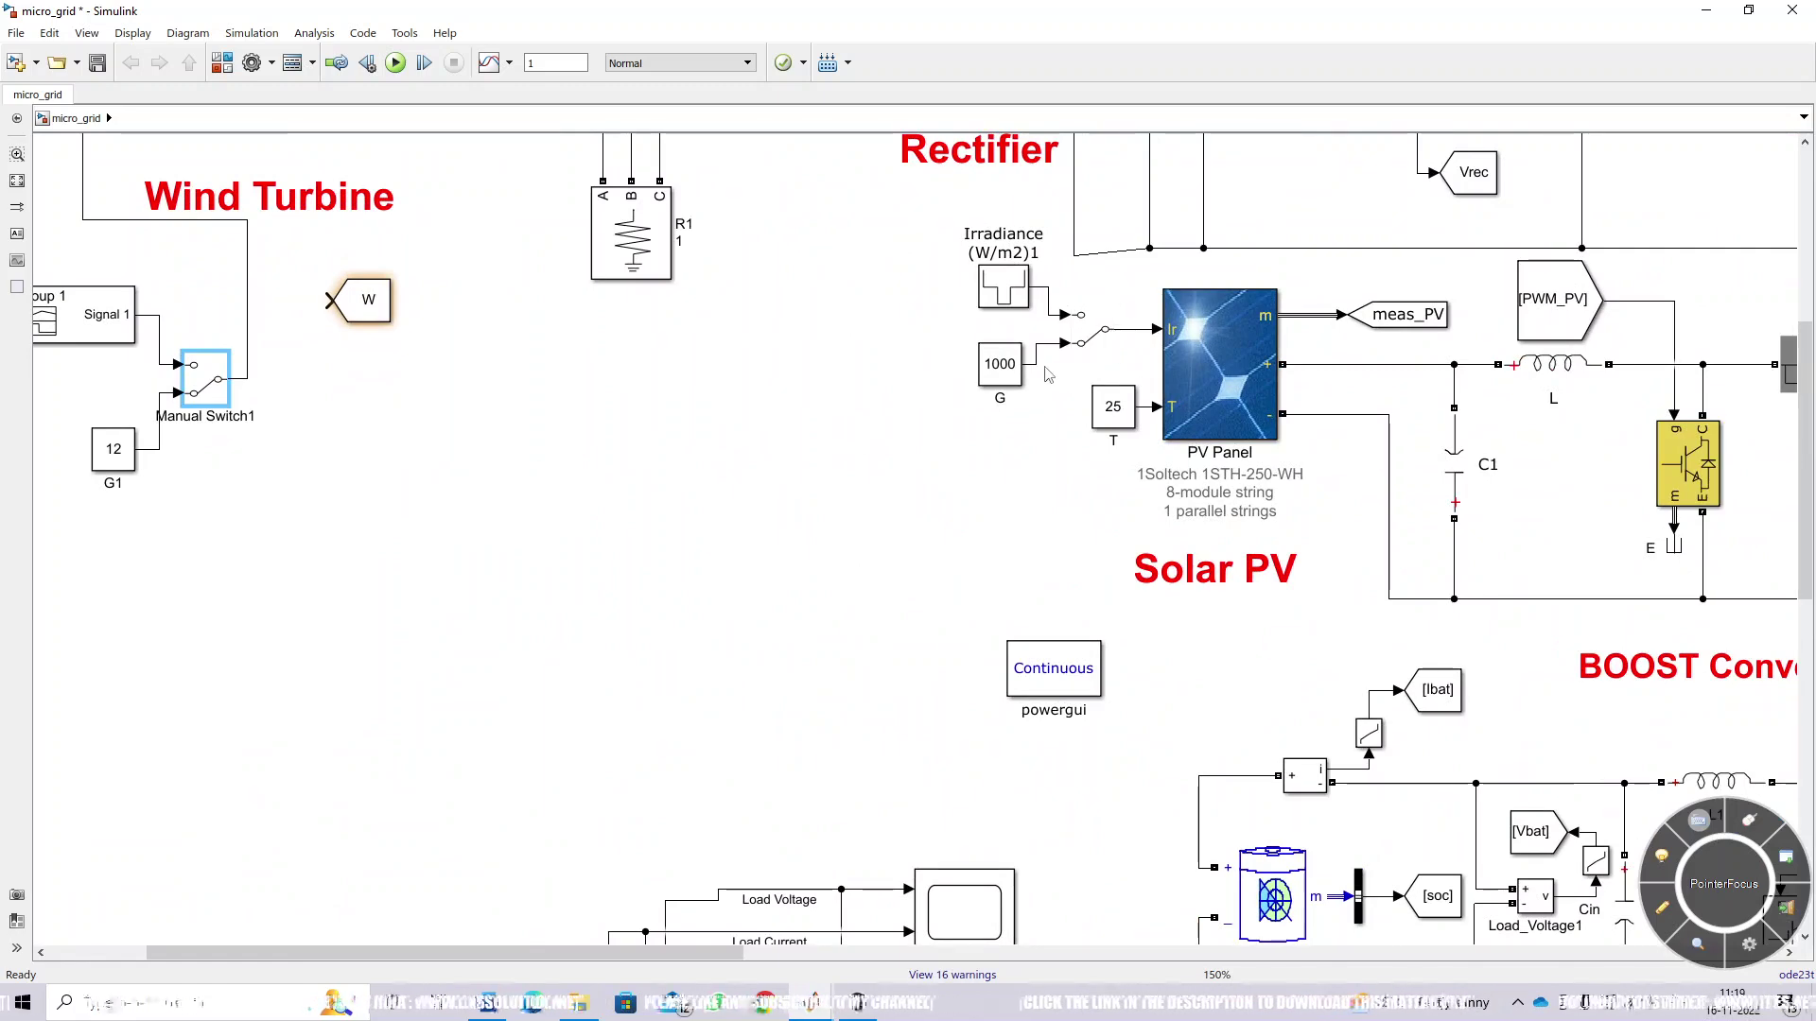
# Set the load Step block's step time to 0.5 and run the Case 4 simulation.
pyautogui.moveTo(1806, 321); pyautogui.dragTo(1806, 662)
pyautogui.doubleClick(574, 537)
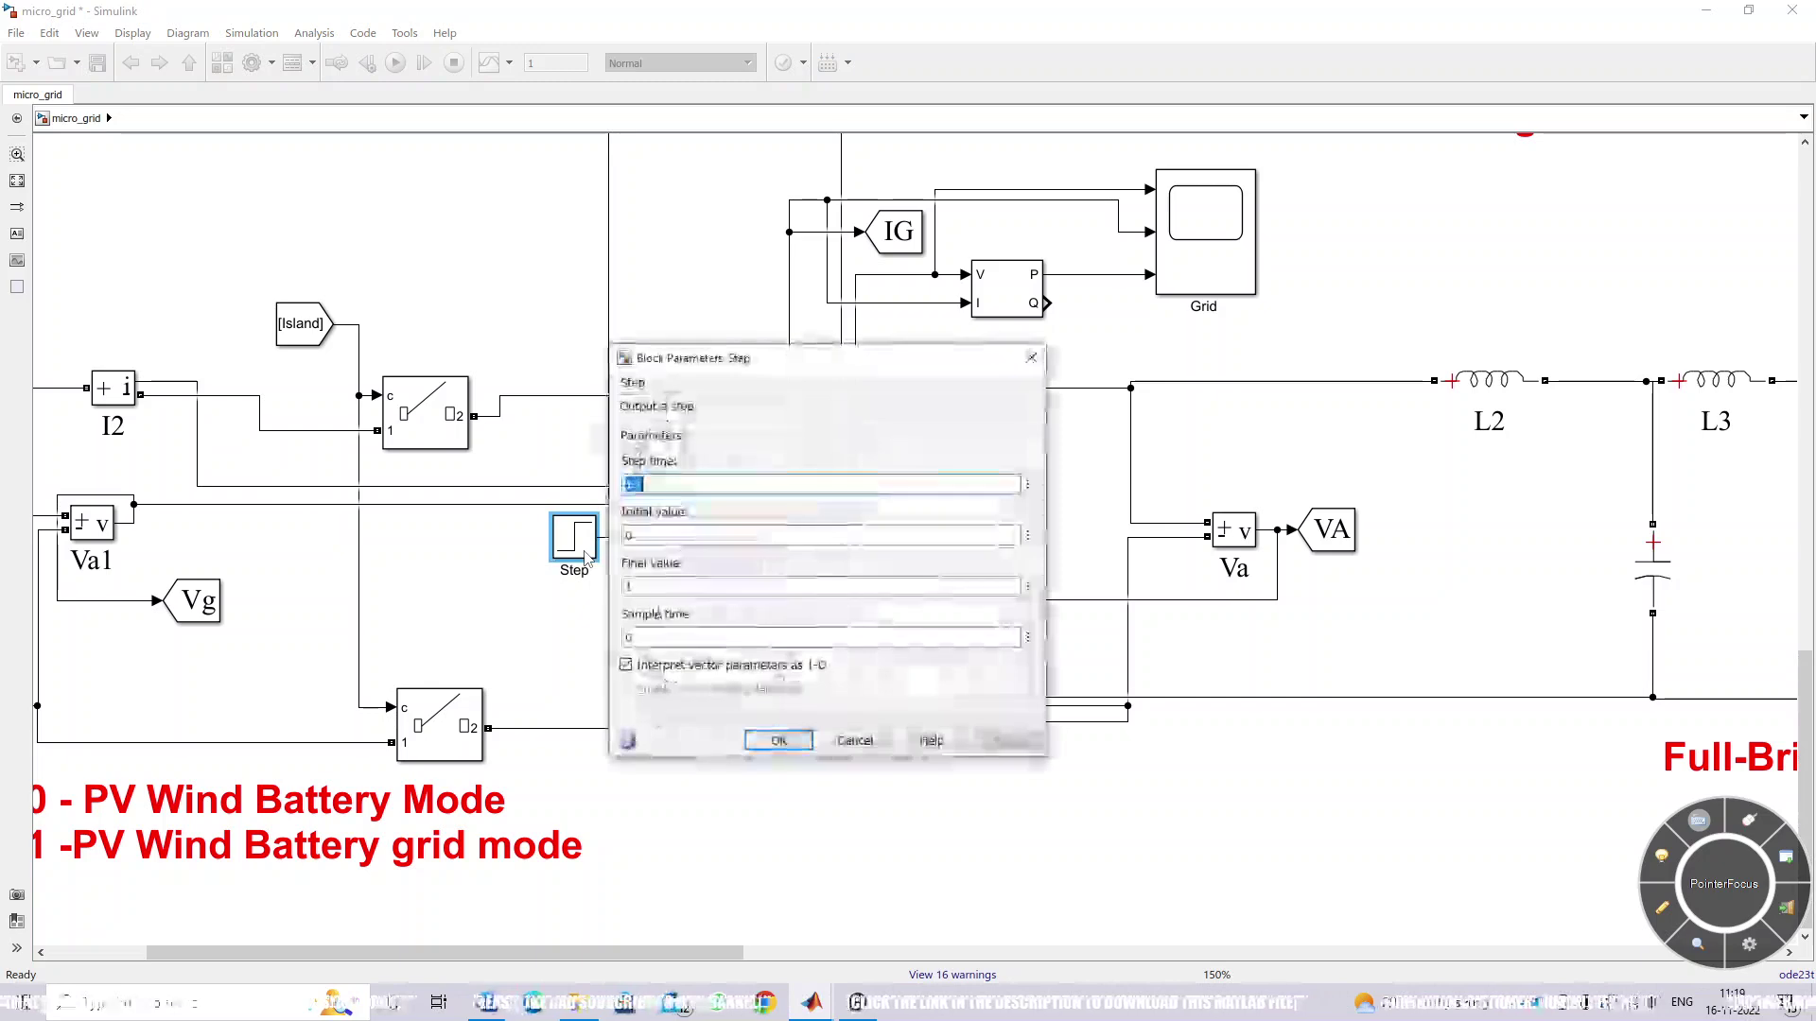
pyautogui.doubleClick(664, 487)
pyautogui.write('0.5')
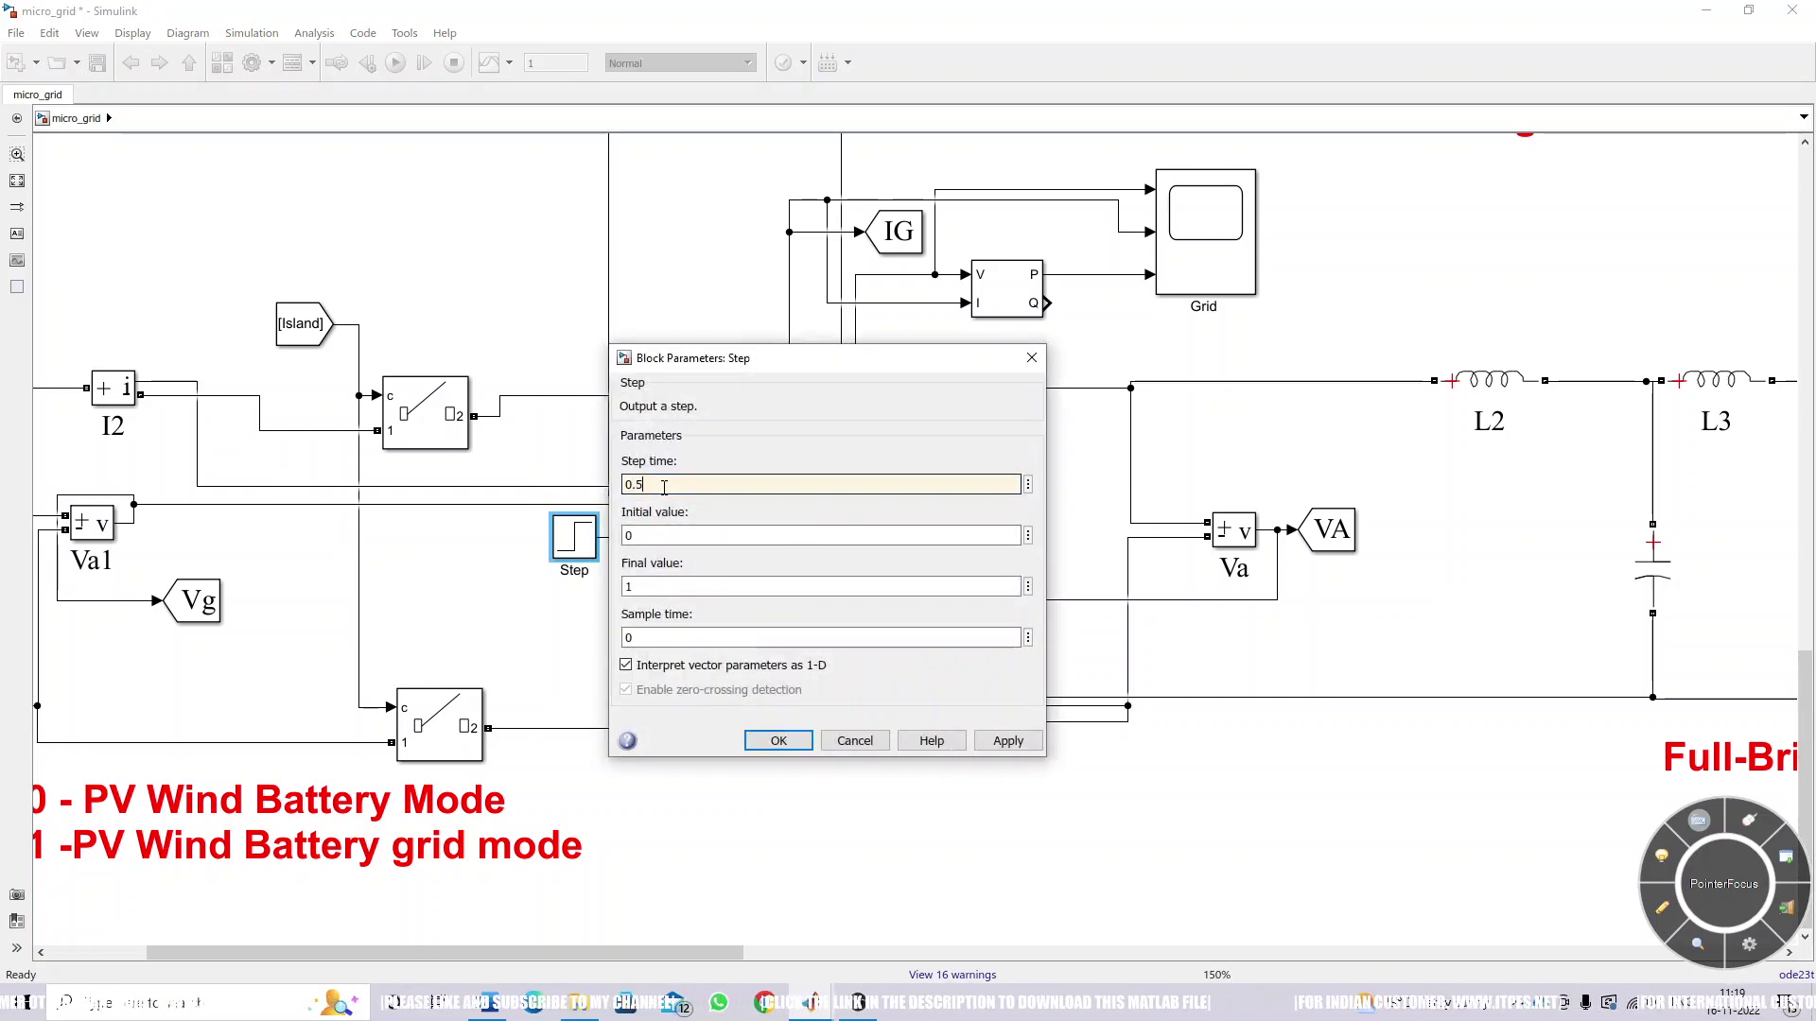
pyautogui.press('Return')
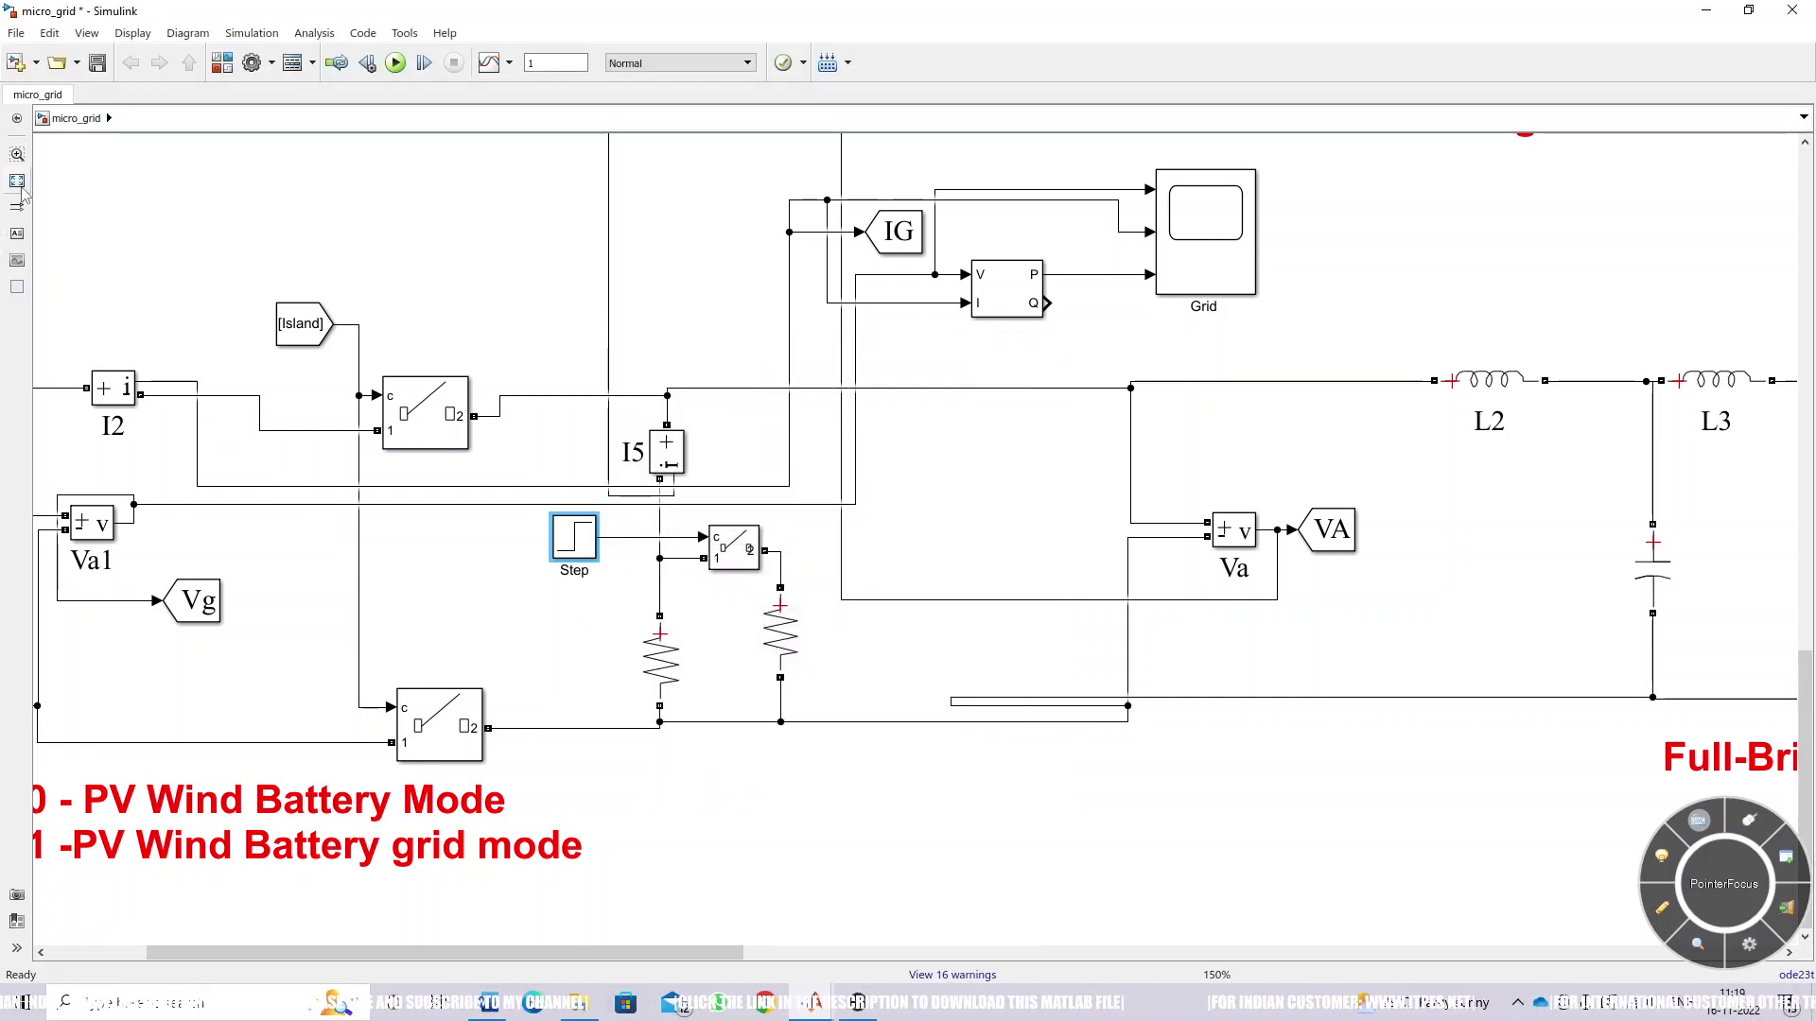
pyautogui.click(16, 179)
pyautogui.click(395, 63)
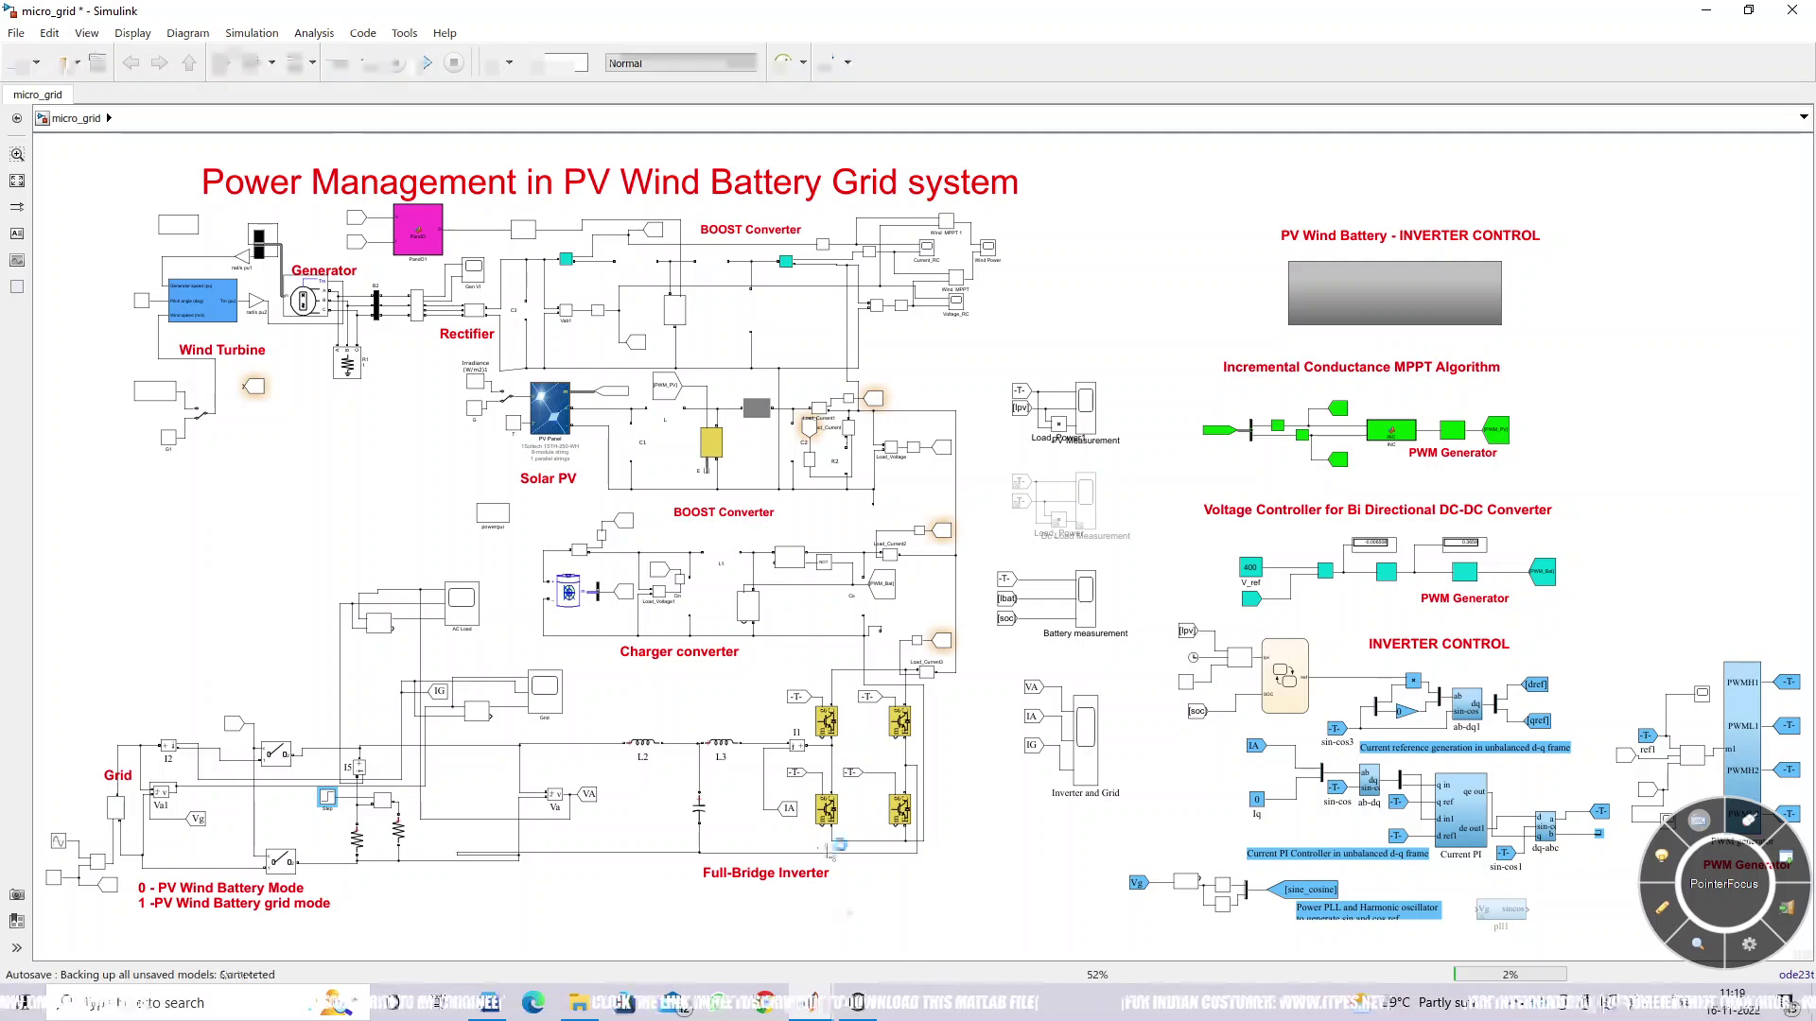
# Switch to the Power Management report in Word, review the Case 4 figures and highlight the wind power value in Table 4.
pyautogui.click(486, 1002)
pyautogui.scroll(-10, 871, 538)
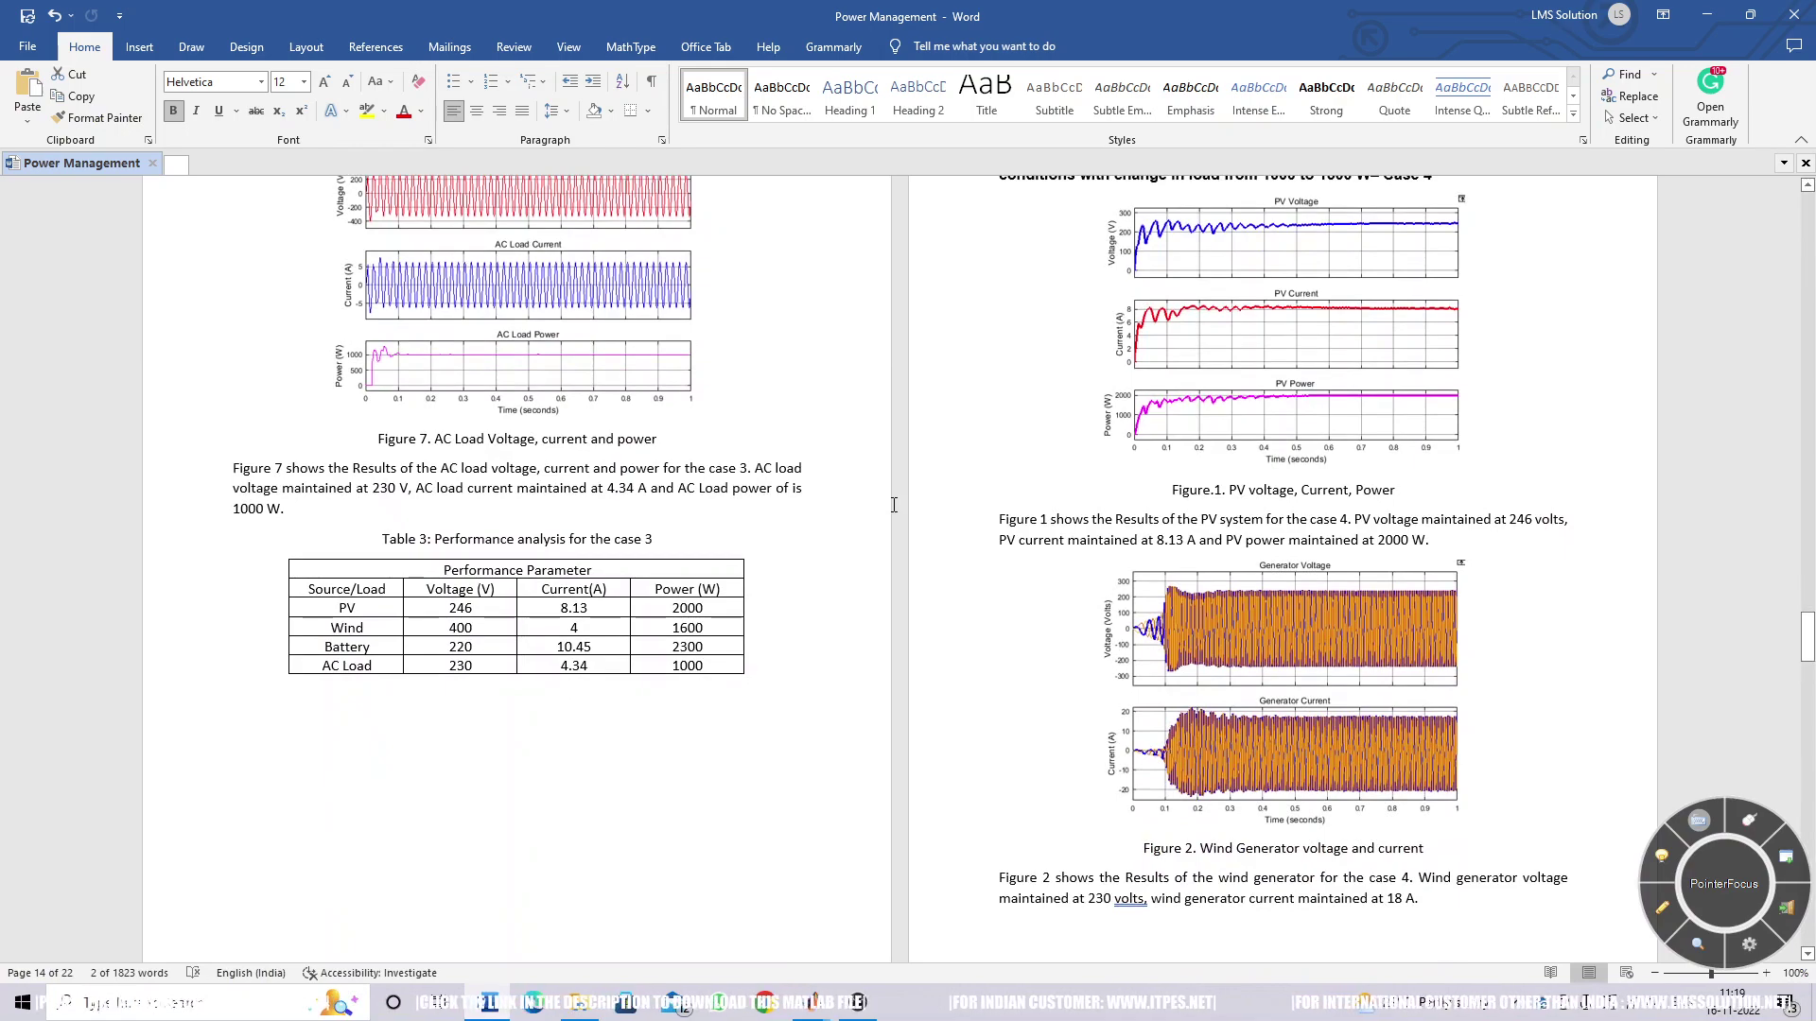
pyautogui.scroll(10, 893, 505)
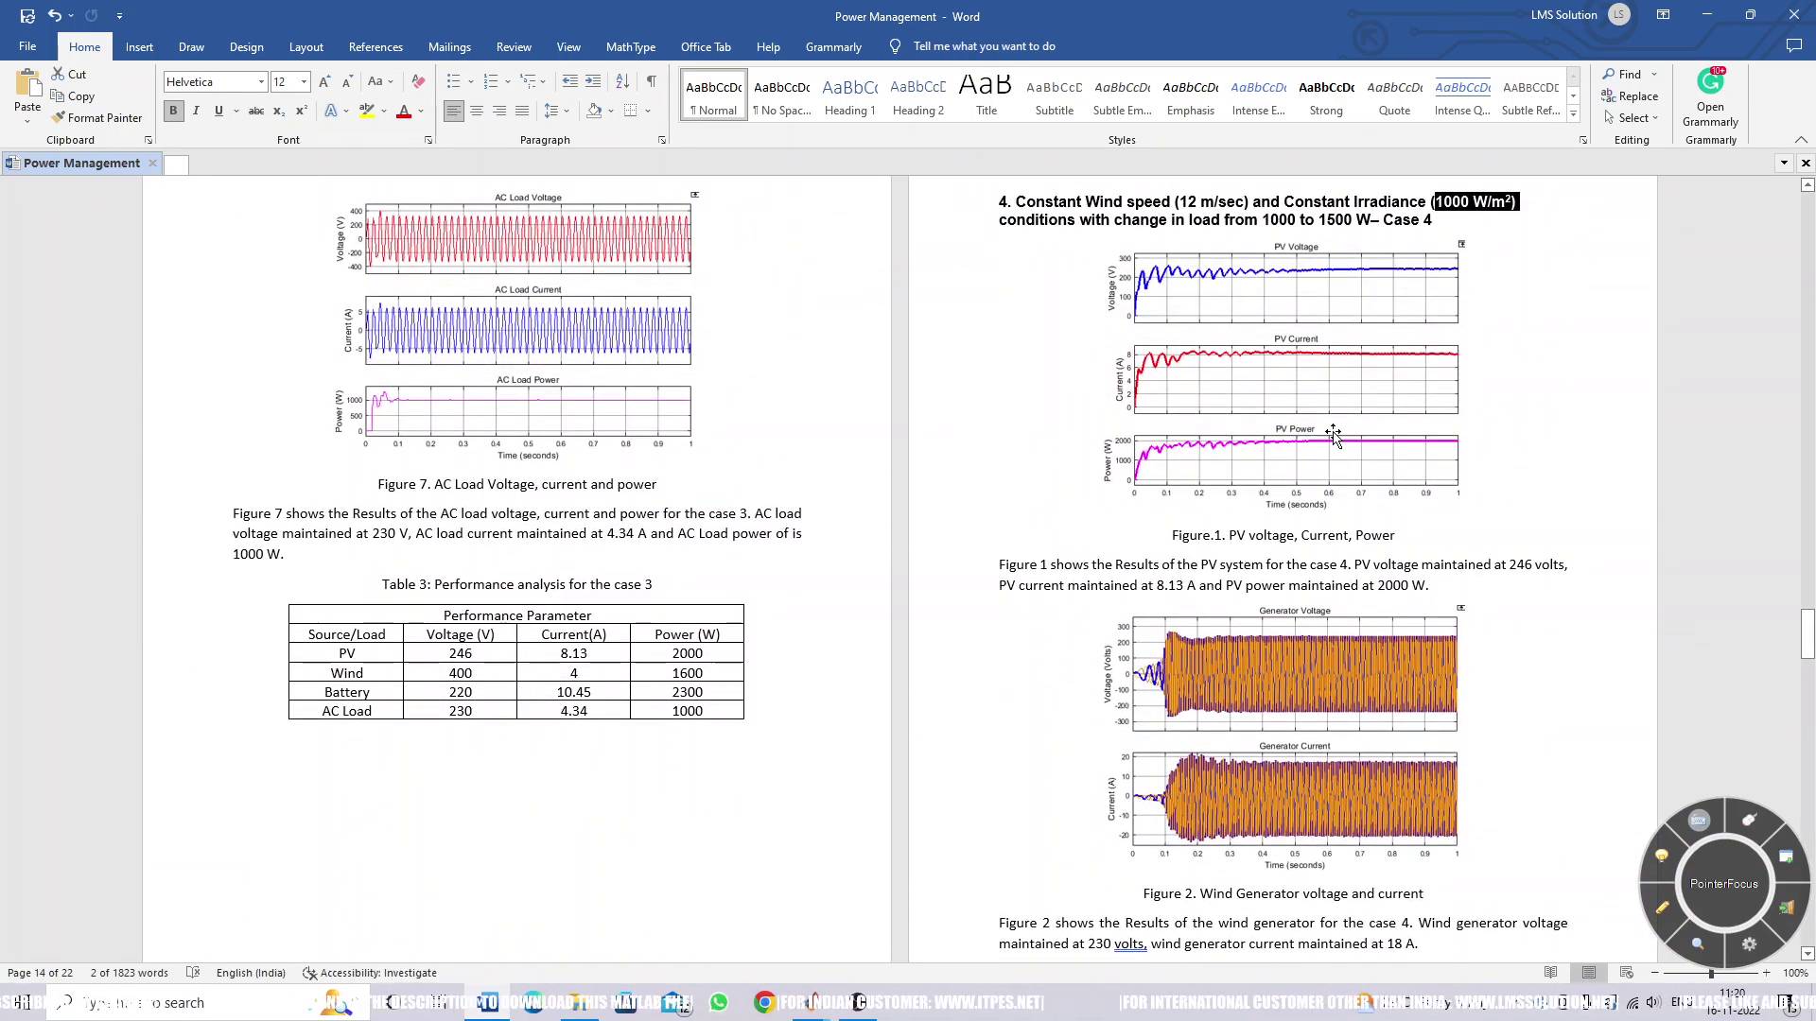
pyautogui.scroll(-10, 1306, 416)
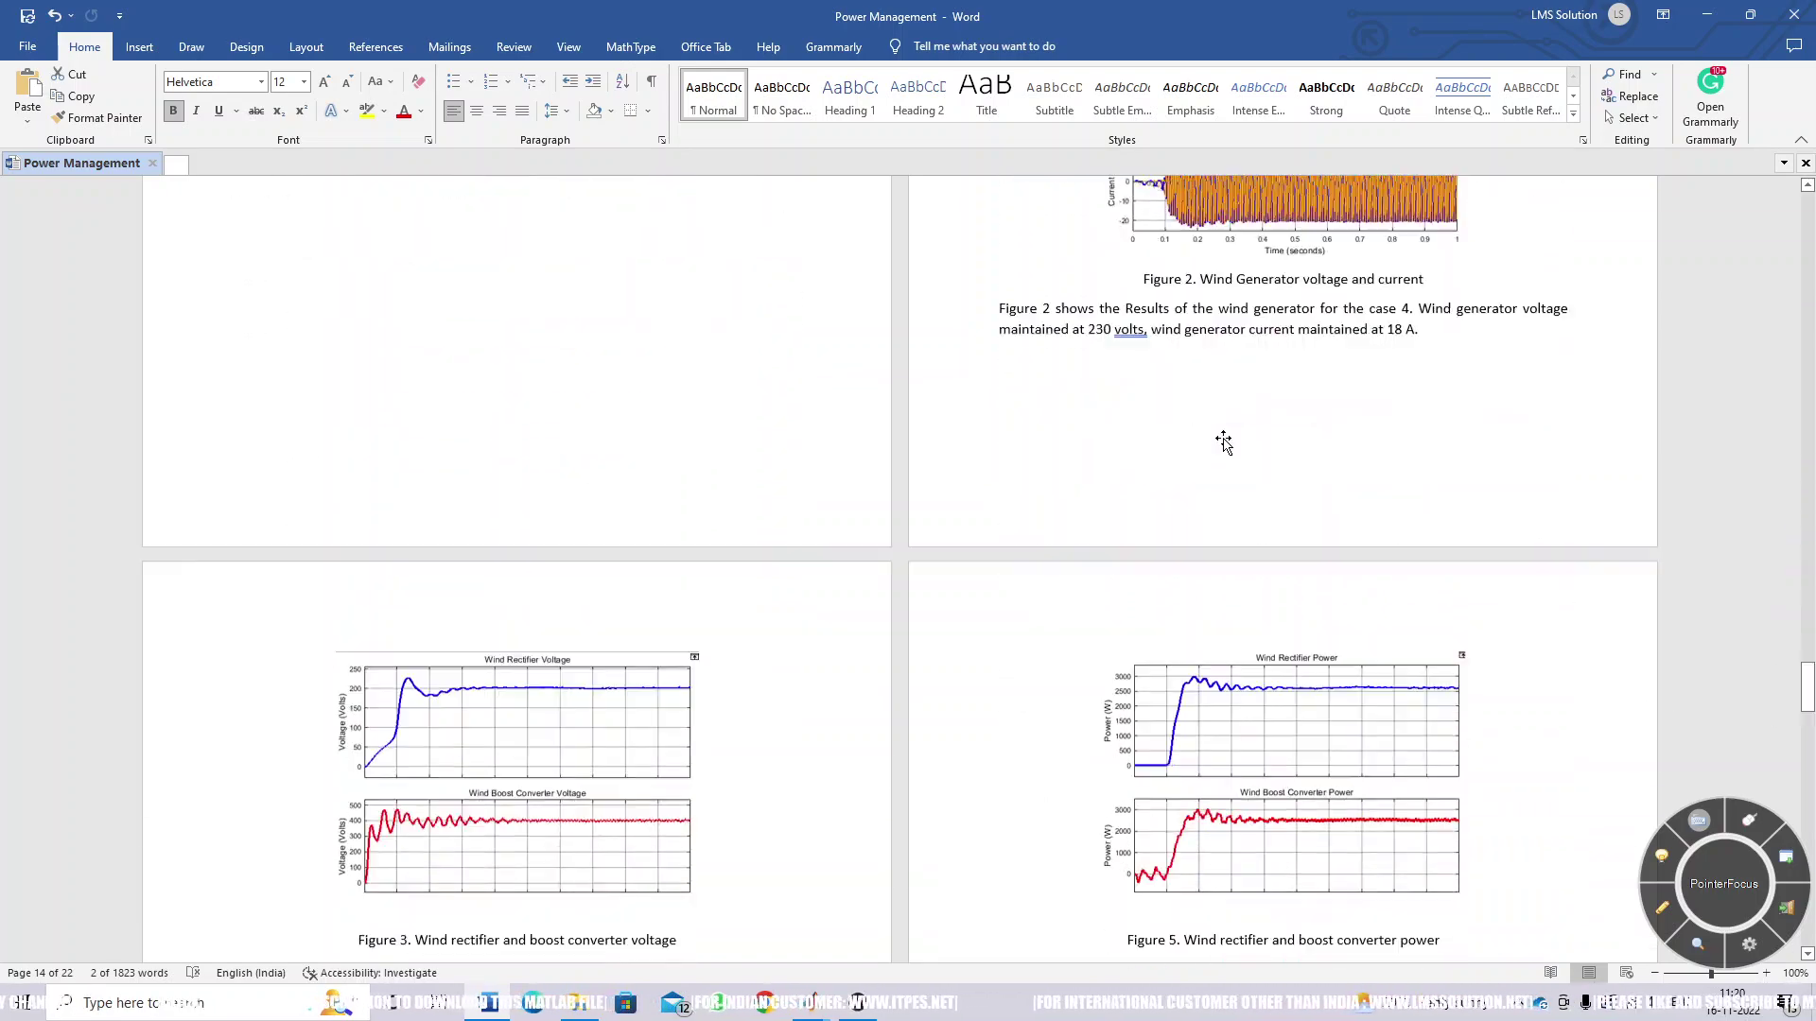
pyautogui.scroll(-10, 1226, 440)
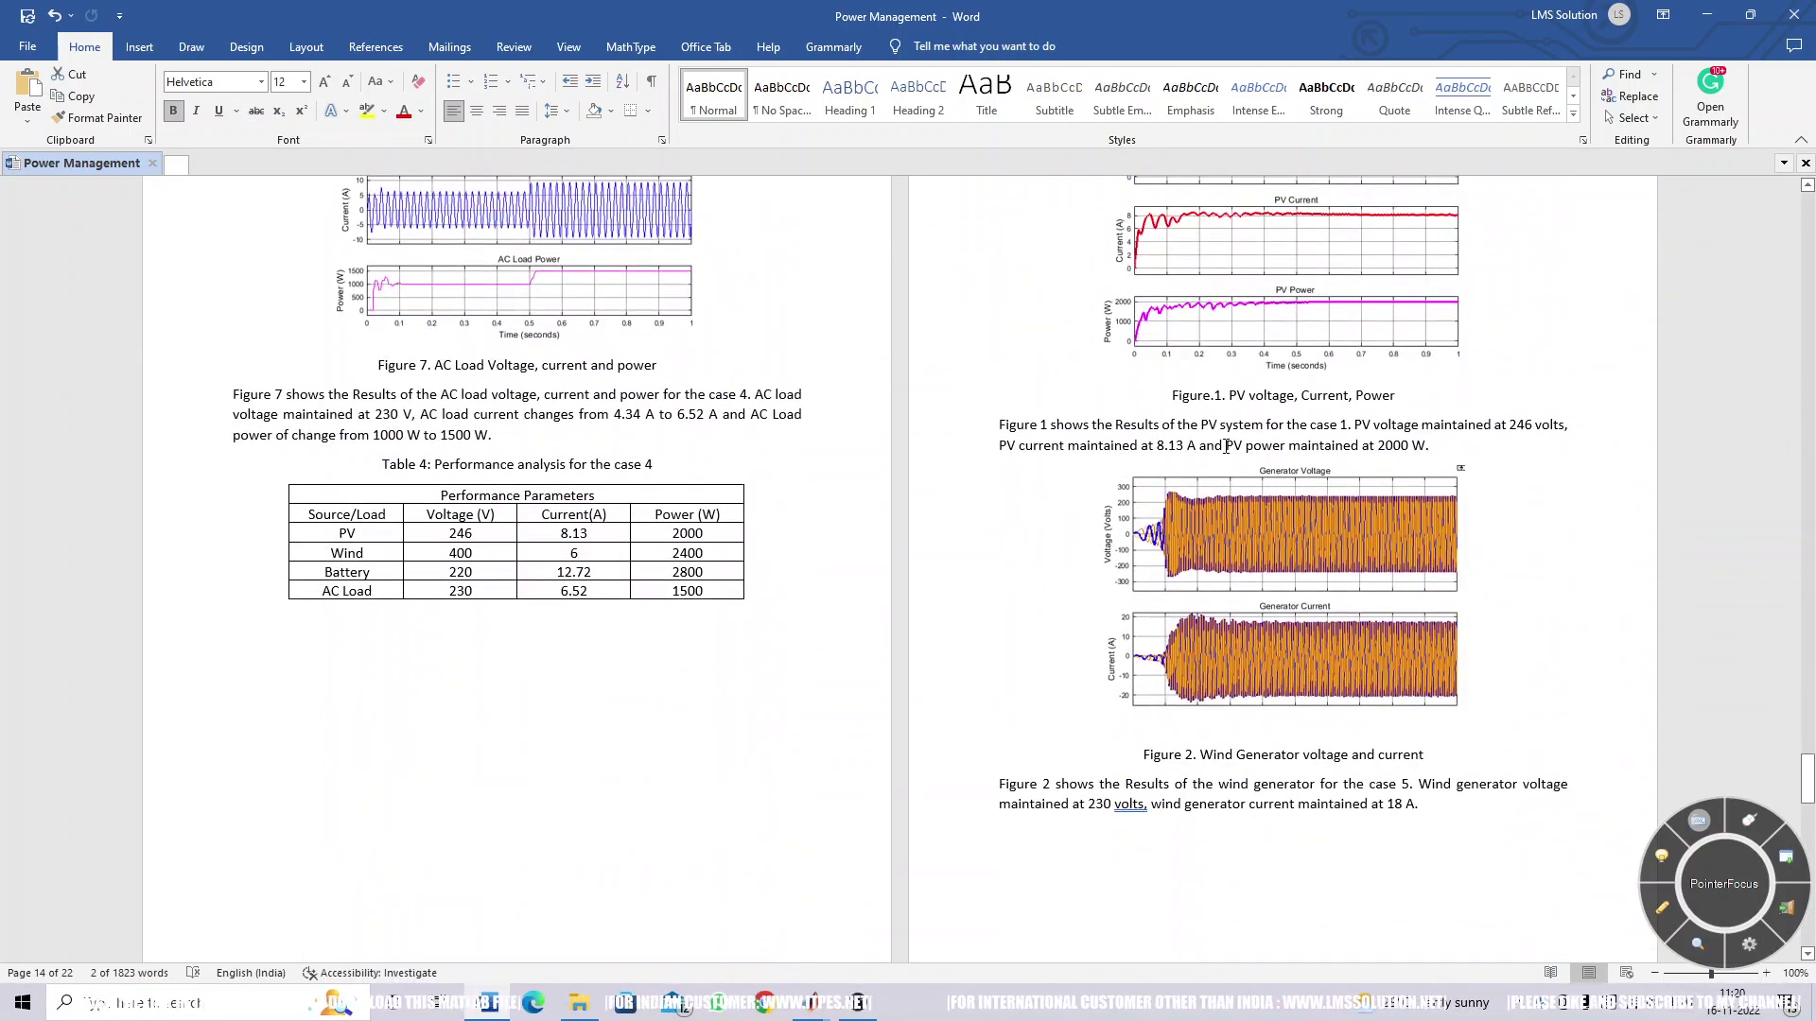
pyautogui.moveTo(709, 553); pyautogui.dragTo(633, 558)
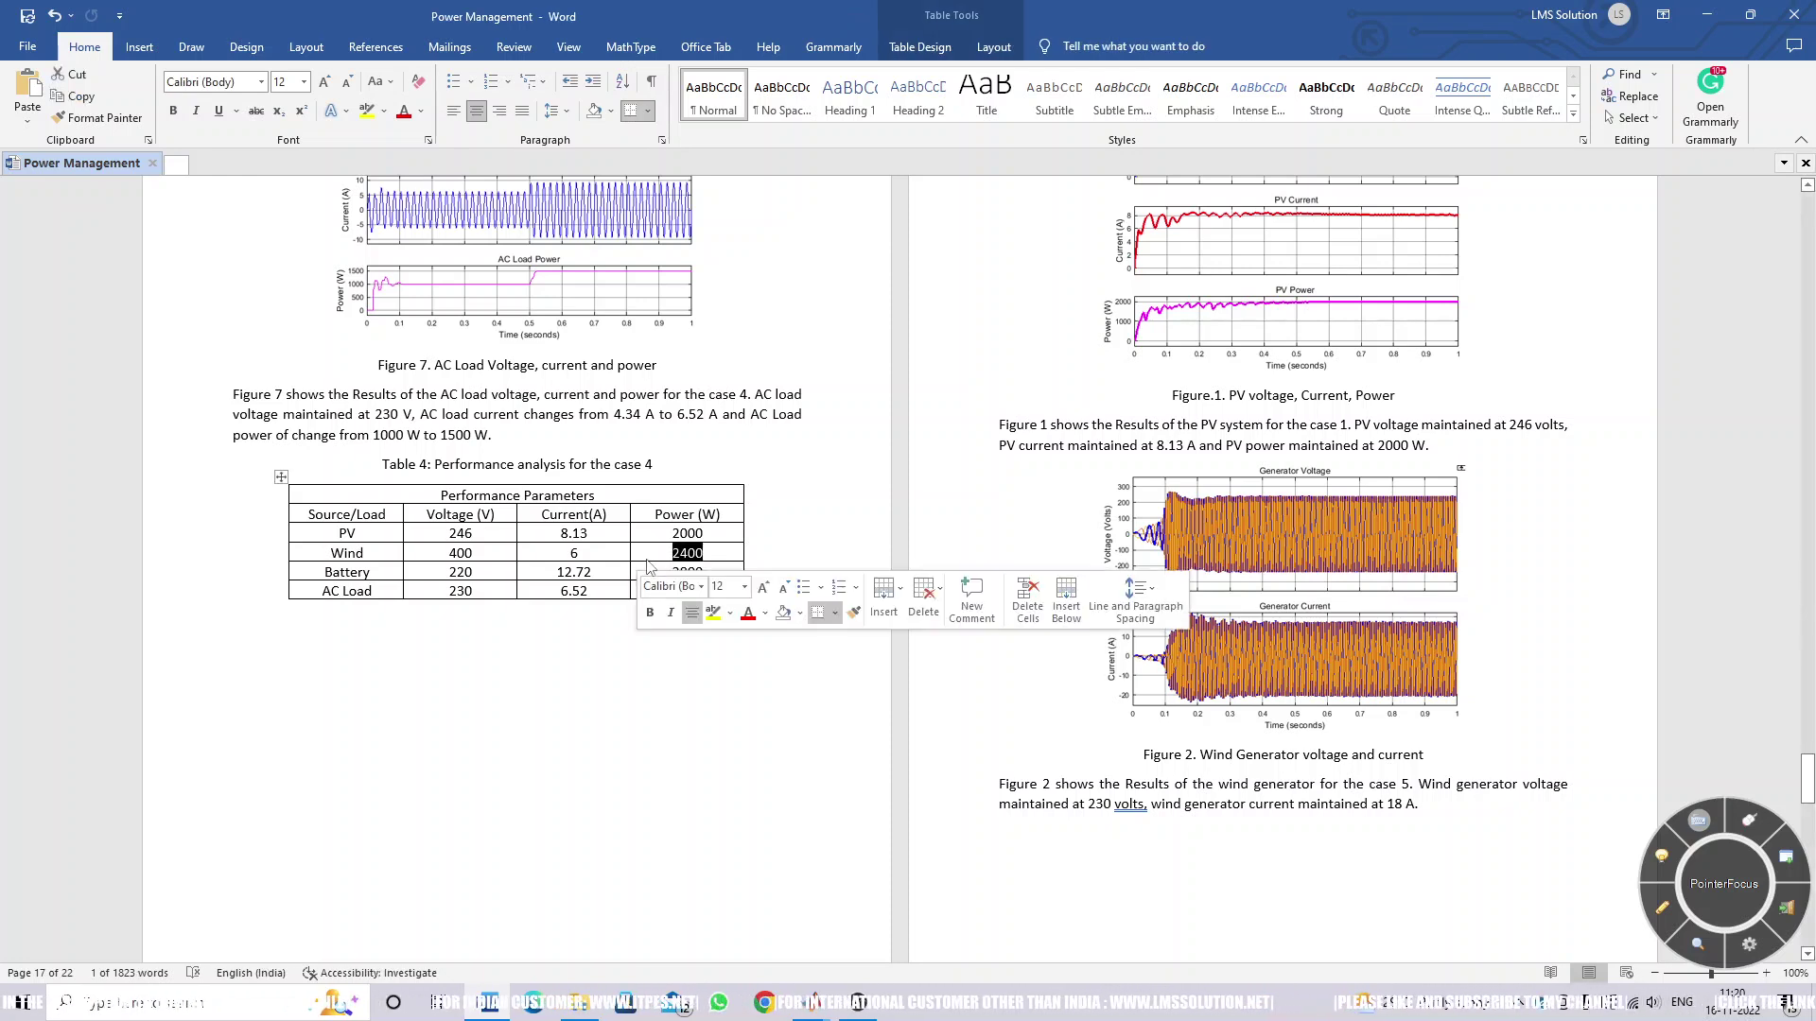
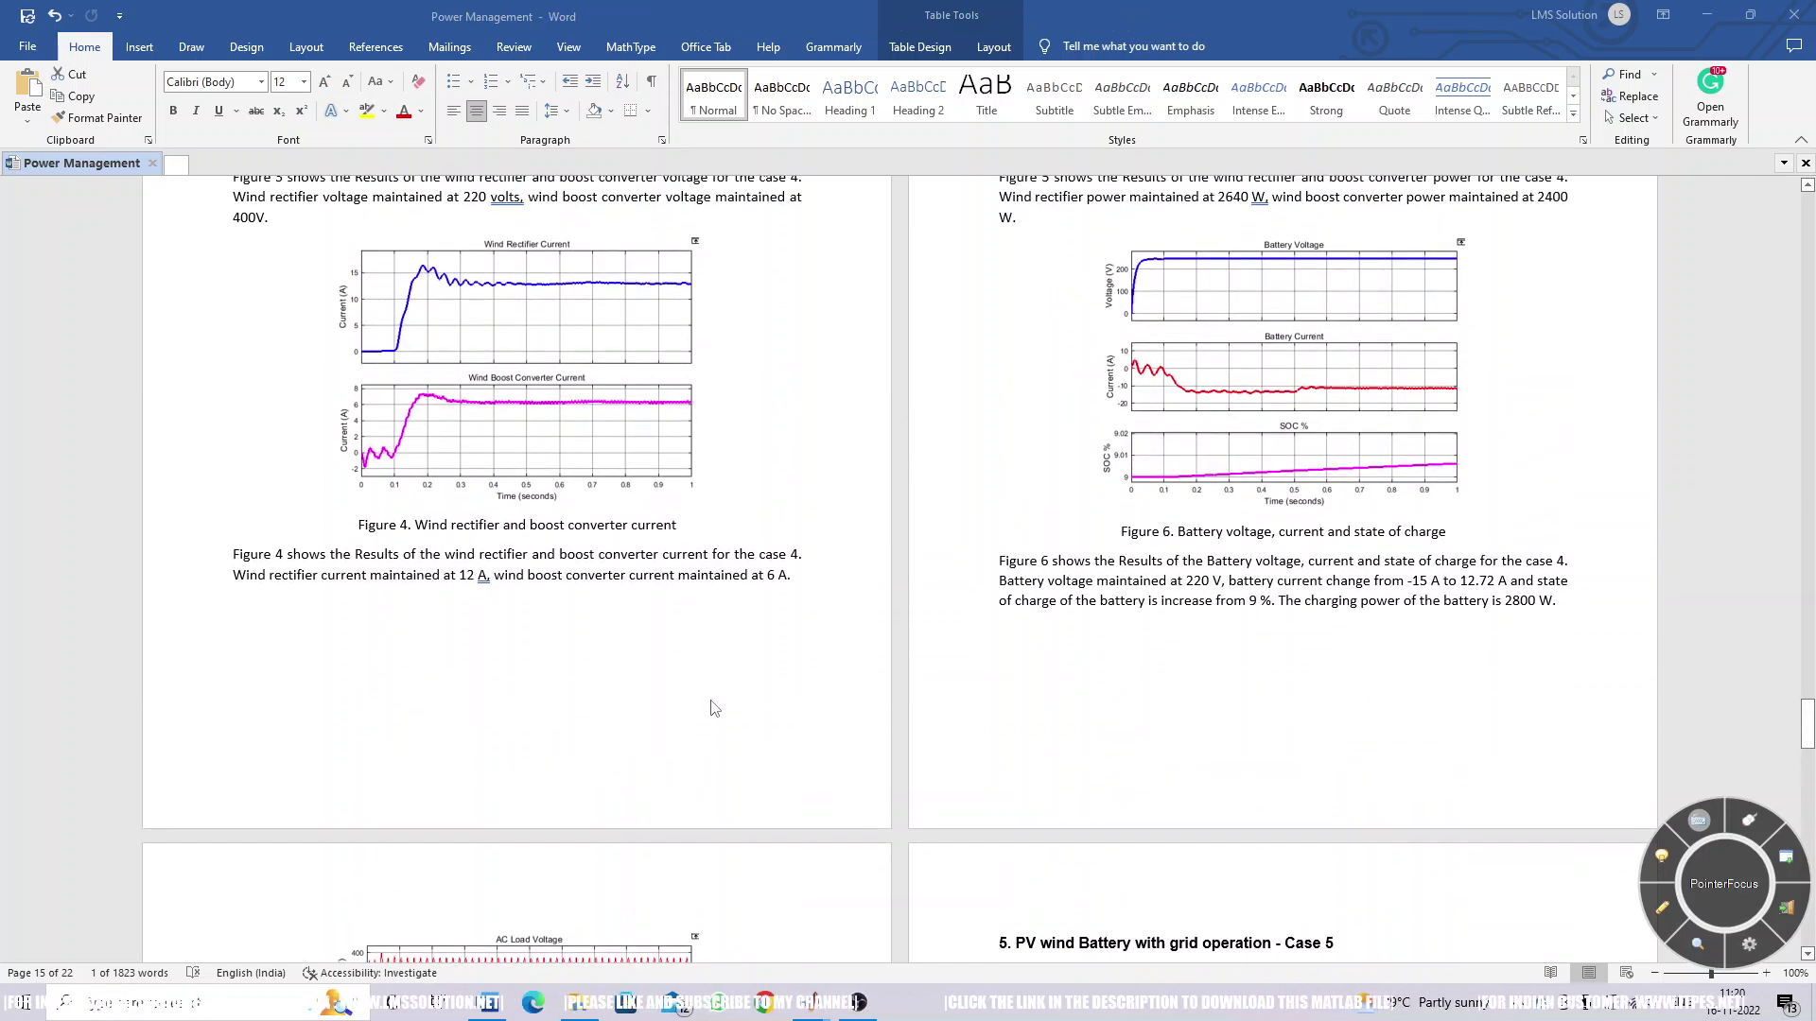
# Examine the Case 4 AC load plots in Figure 7 and mark the level of the AC Load Power curve.
pyautogui.scroll(-3, 714, 708)
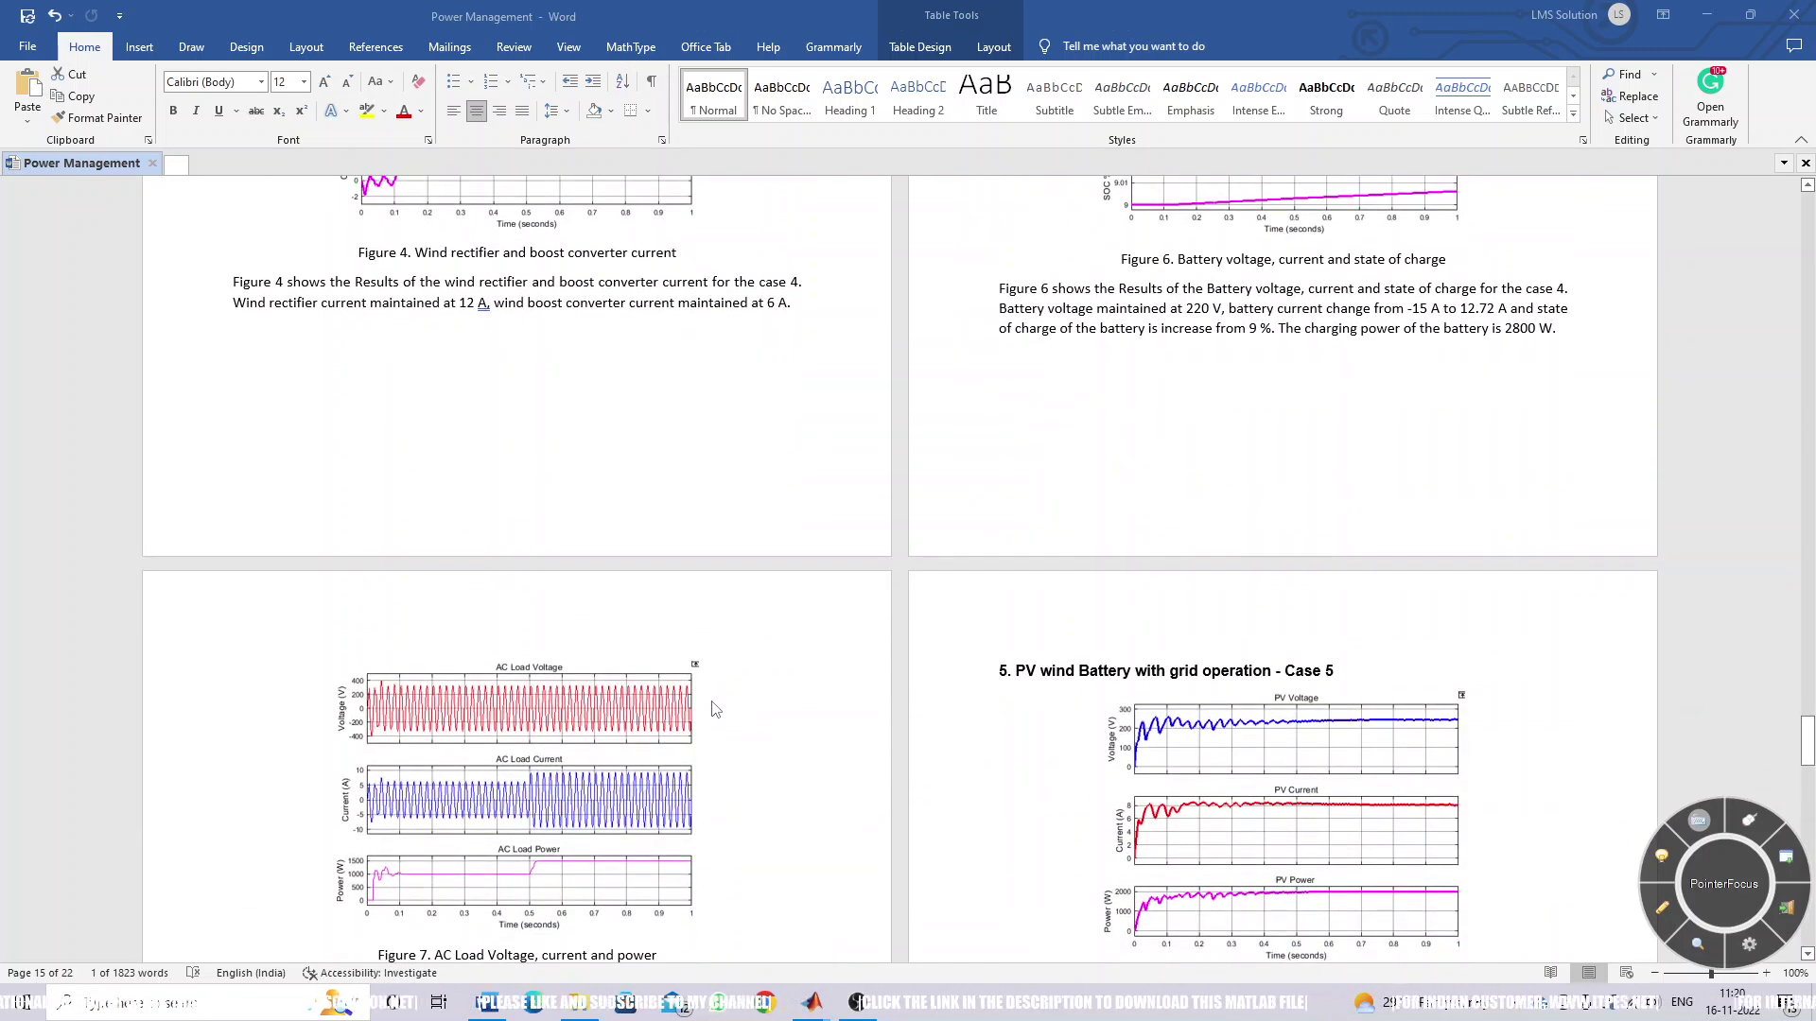
pyautogui.scroll(-2, 624, 793)
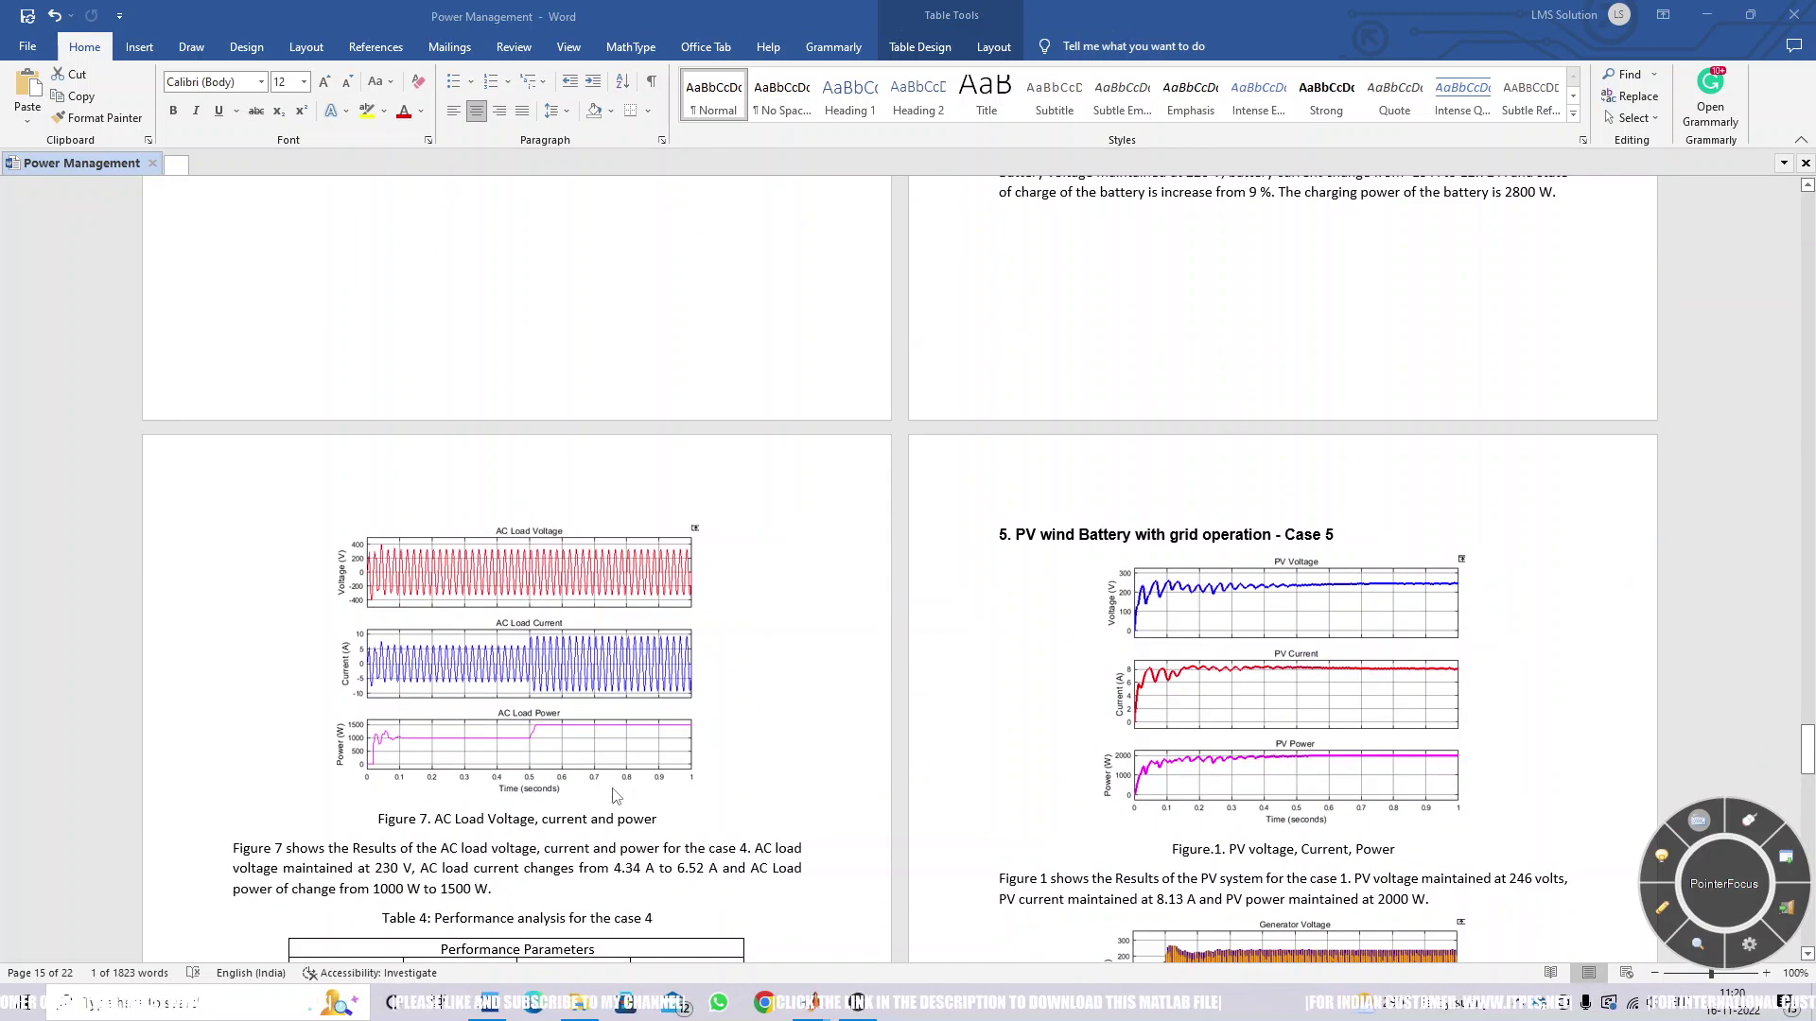
pyautogui.press('F4')
pyautogui.moveTo(494, 738); pyautogui.dragTo(545, 725)
pyautogui.press('Escape')
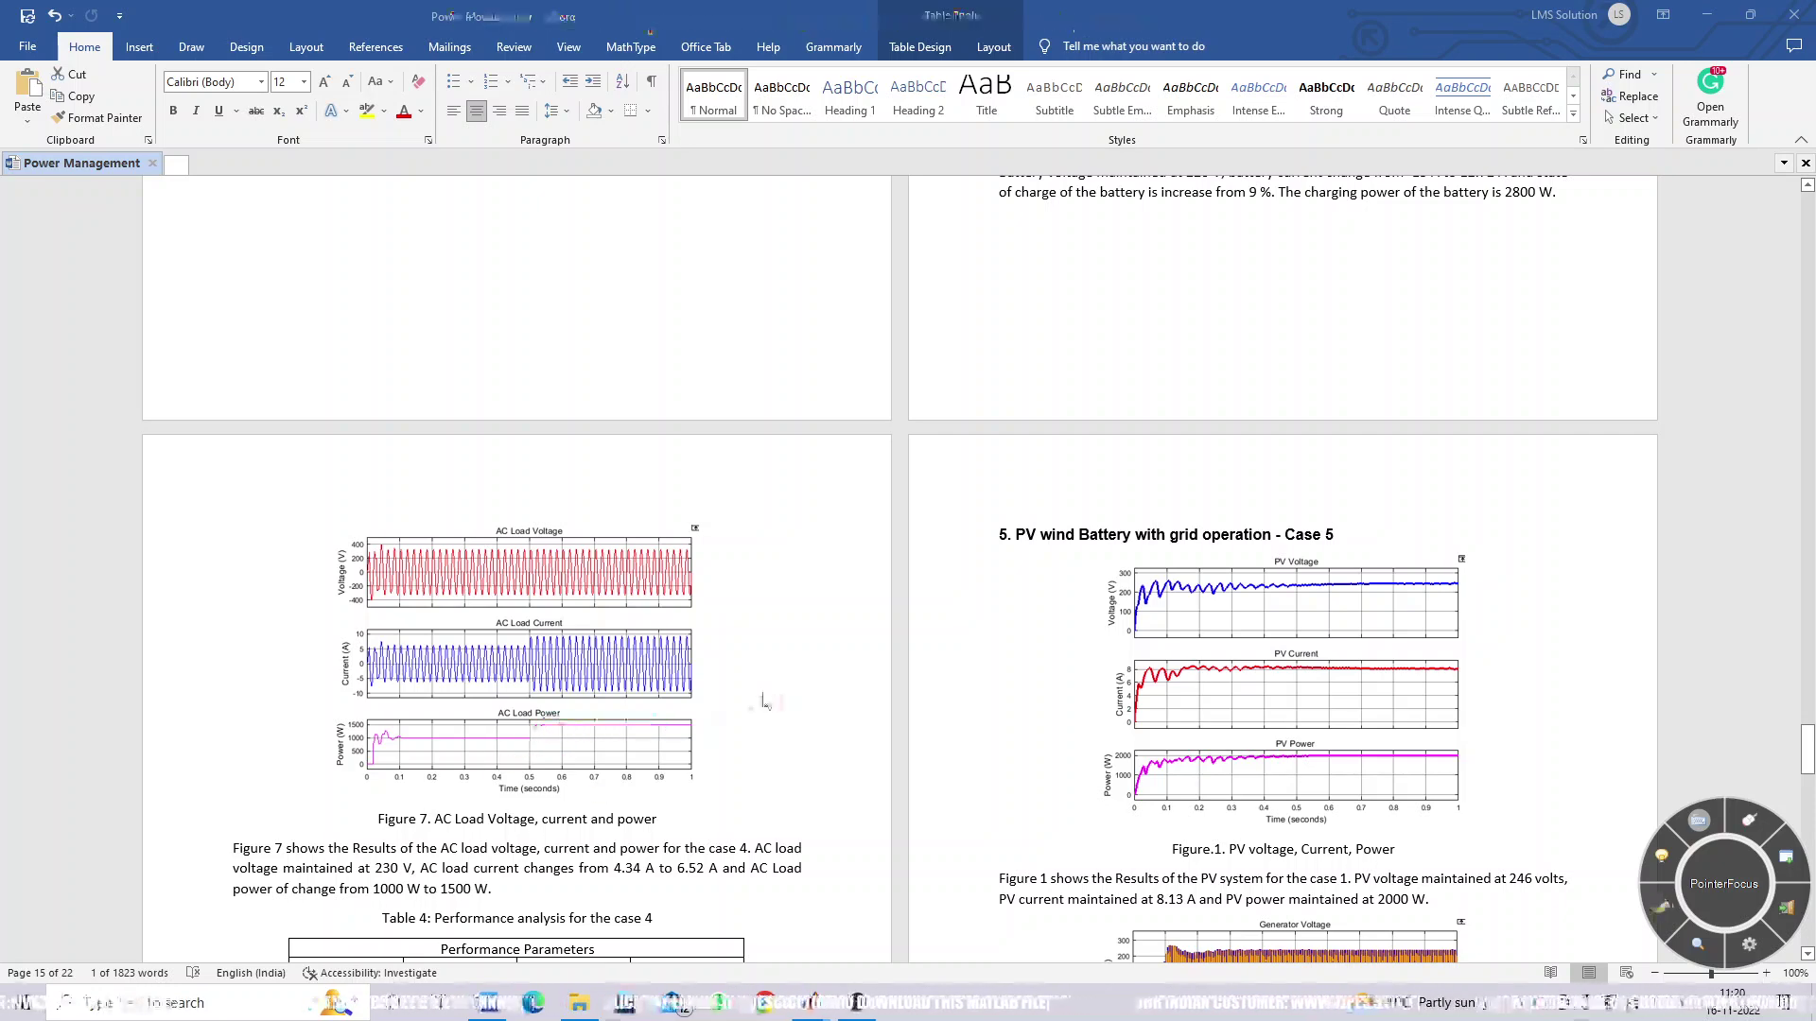
# Highlight the PV and wind power values in Table 4, followed by the battery and AC load power values.
pyautogui.scroll(-3, 747, 636)
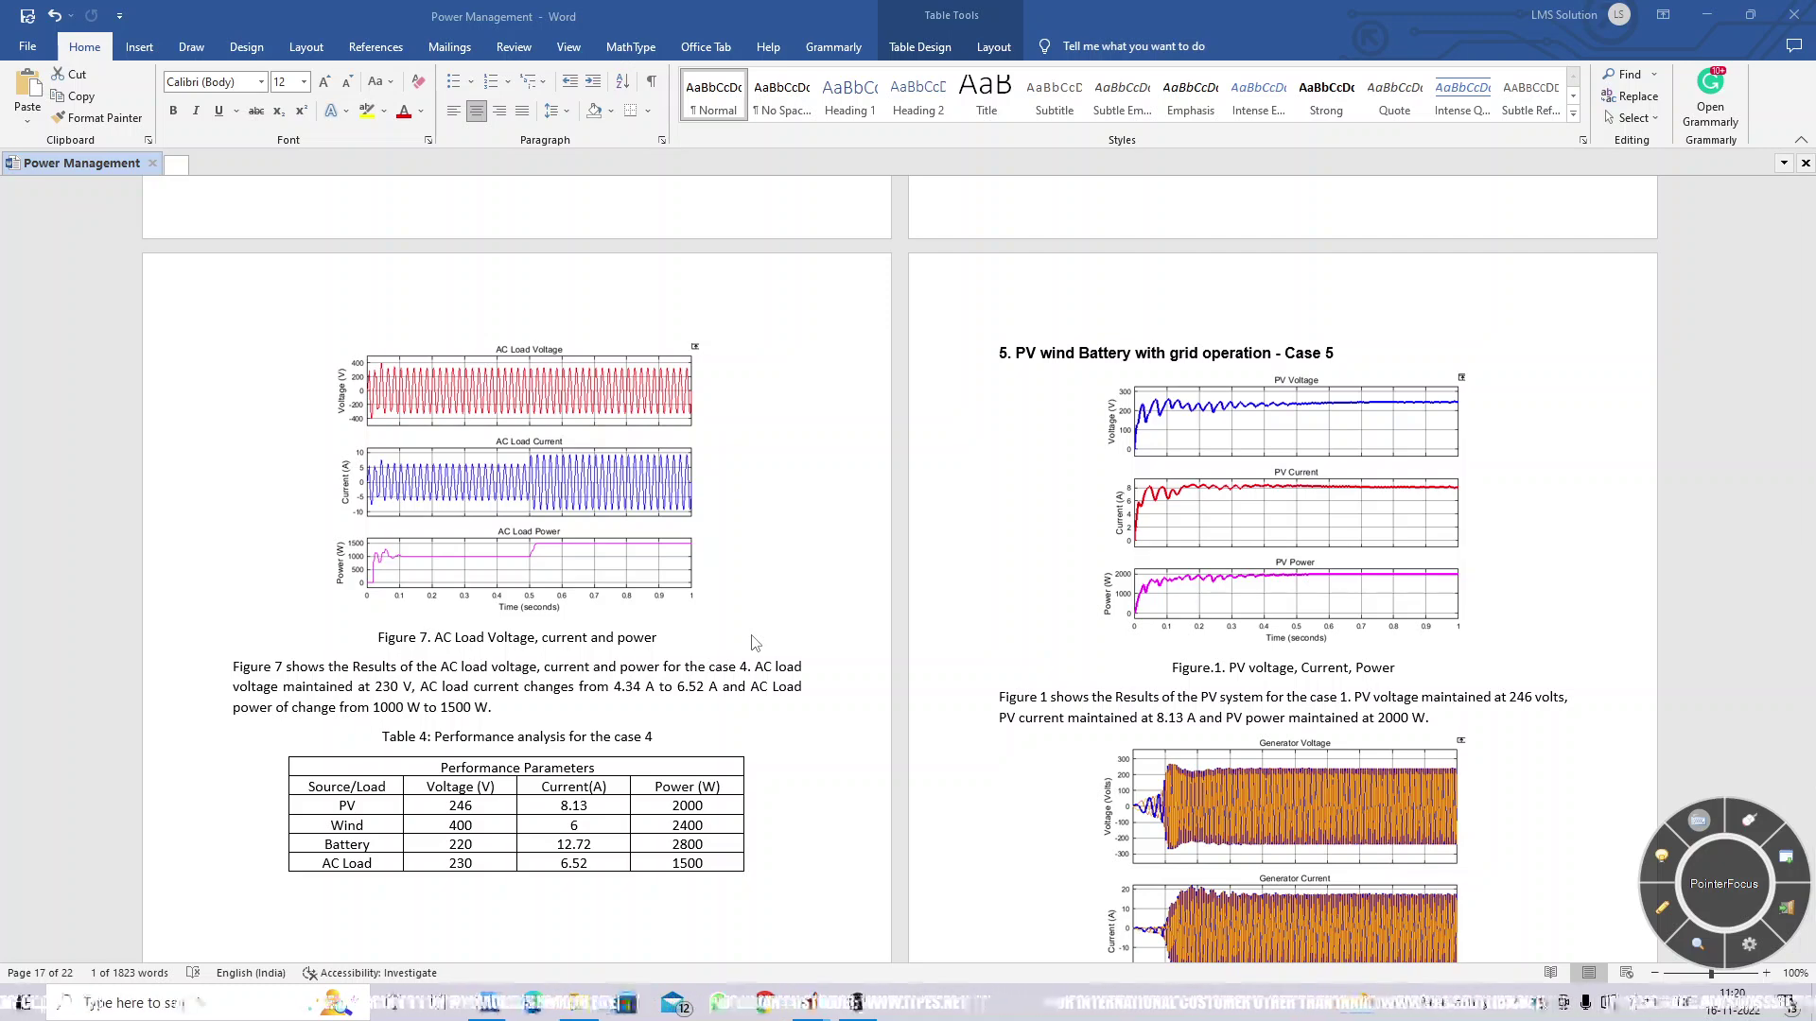
pyautogui.scroll(-4, 756, 644)
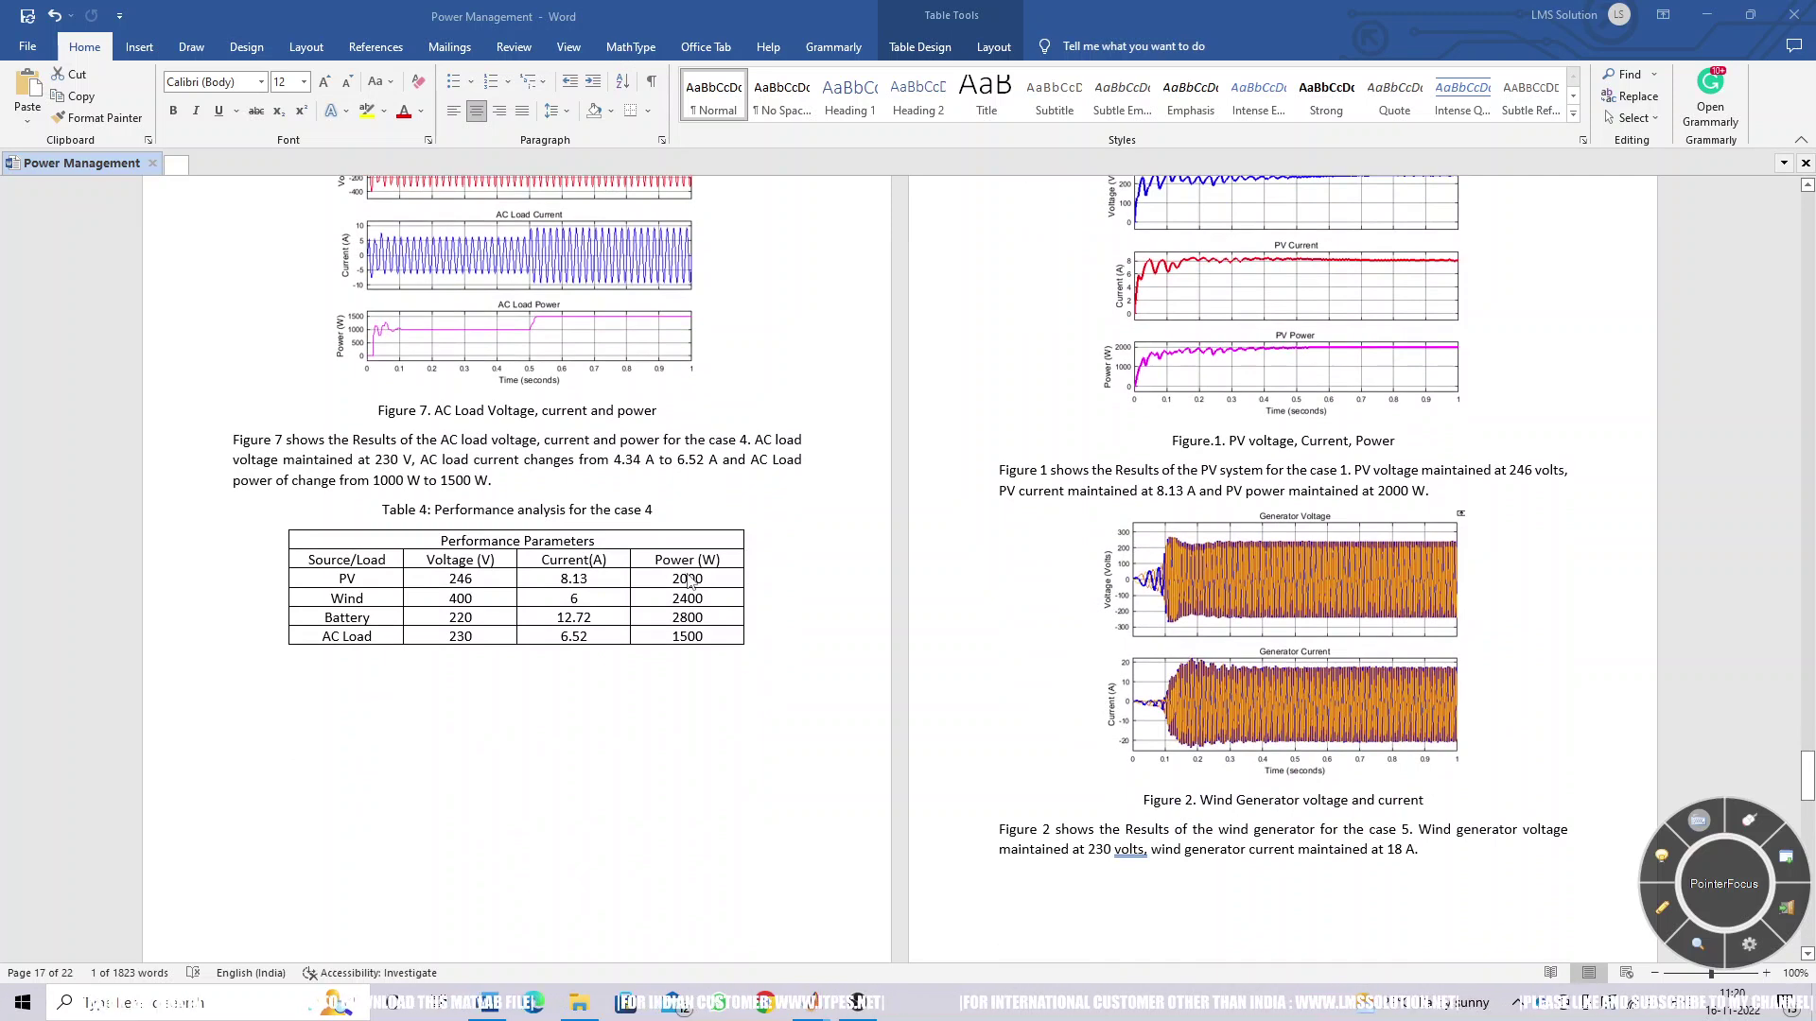
pyautogui.moveTo(674, 576); pyautogui.dragTo(687, 598)
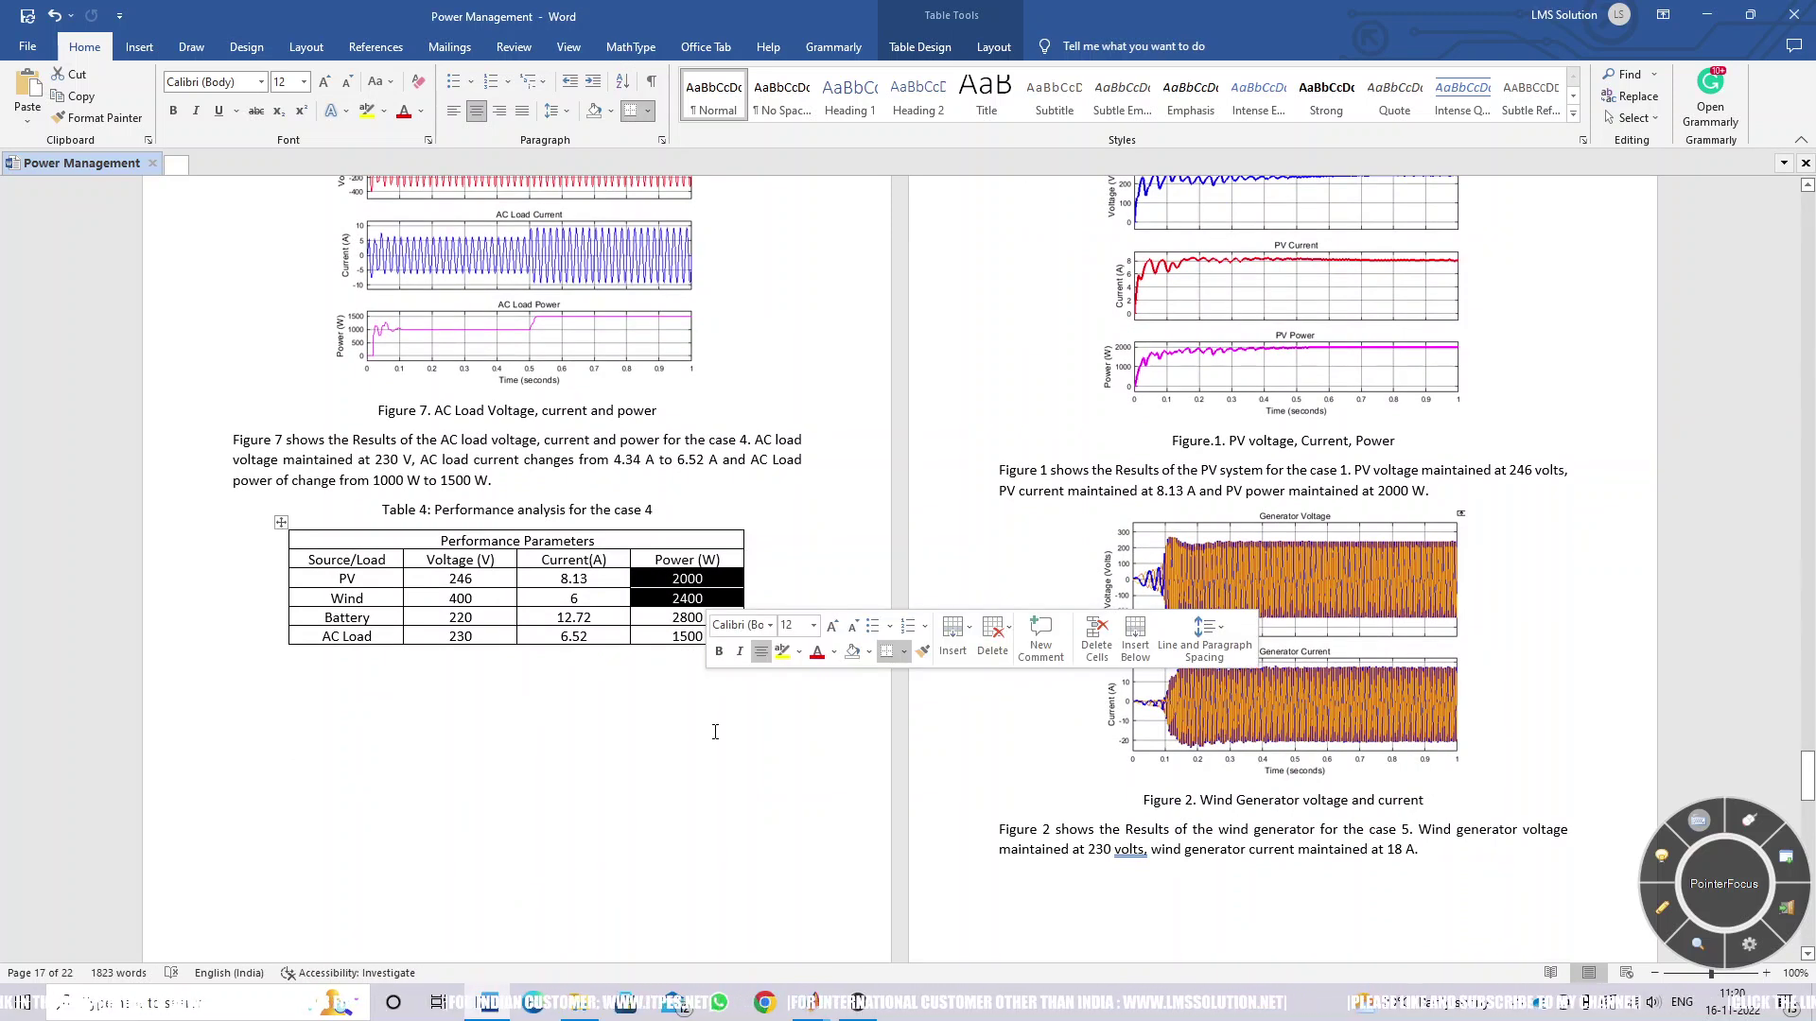
pyautogui.moveTo(672, 622); pyautogui.dragTo(687, 637)
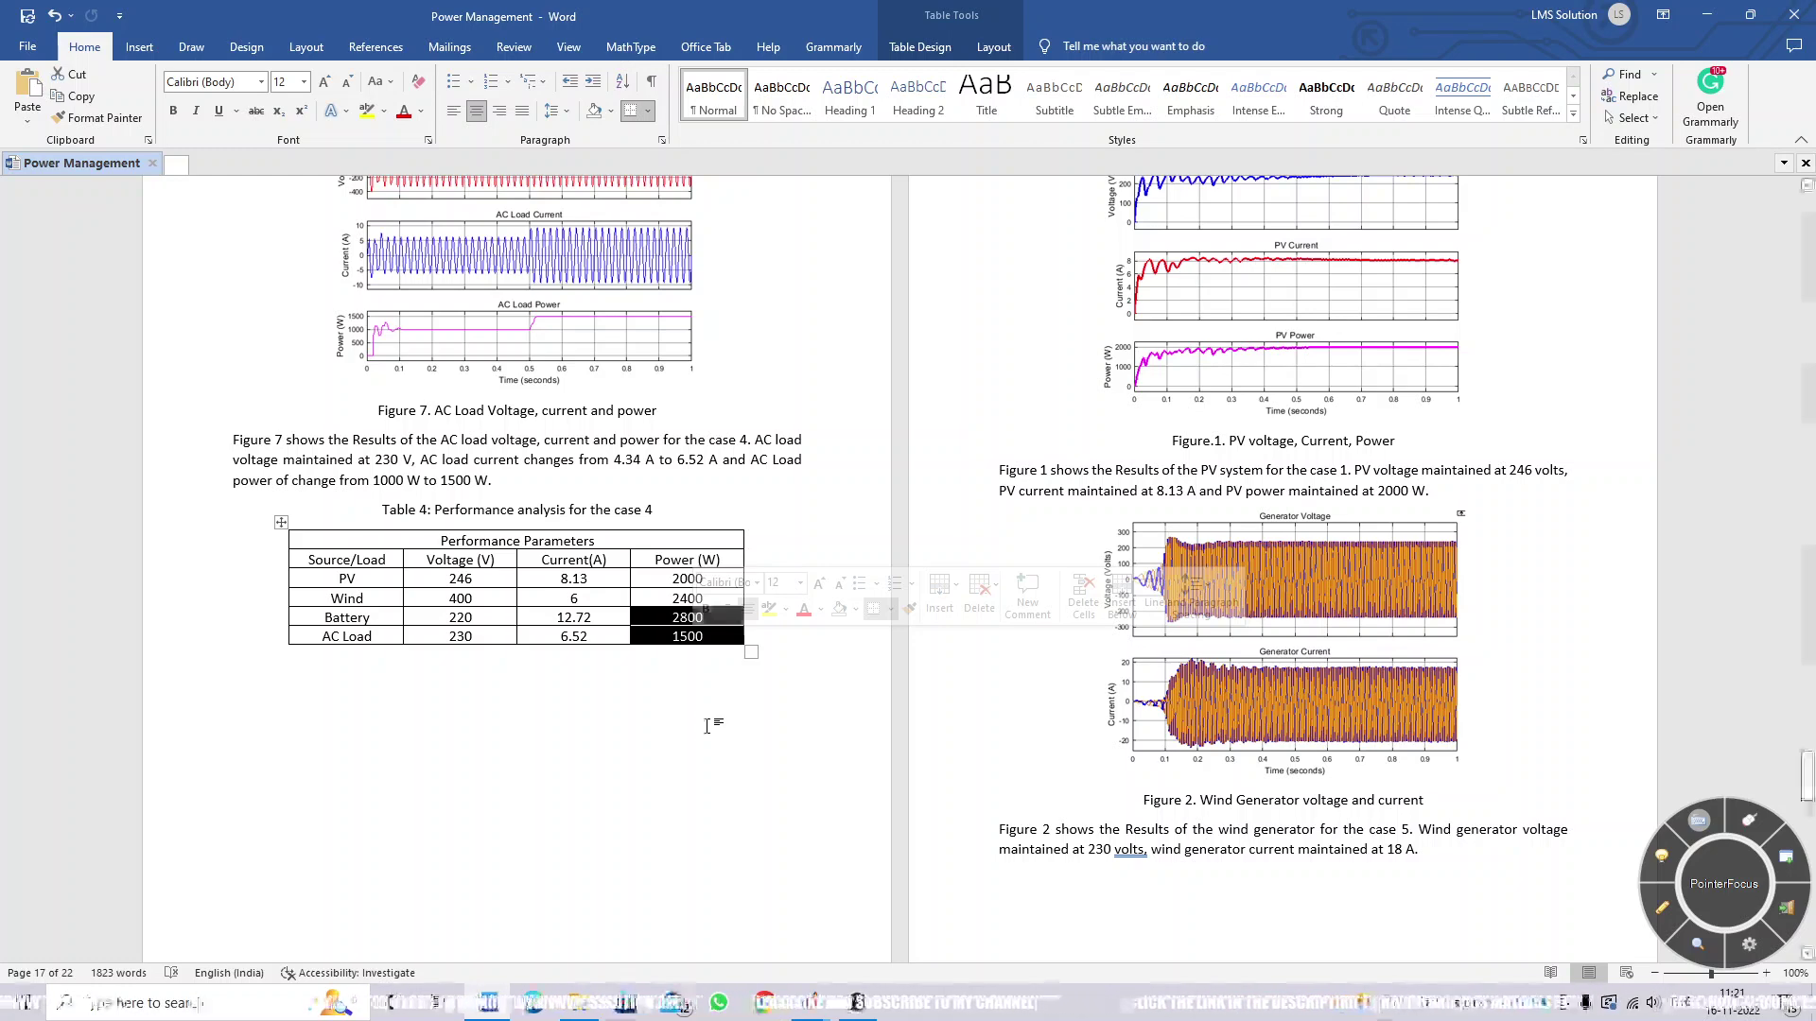
pyautogui.click(706, 725)
# Bring up the Grid and AC Load scopes of the running simulation and place the AC Load scope over the Grid scope.
pyautogui.scroll(10, 724, 891)
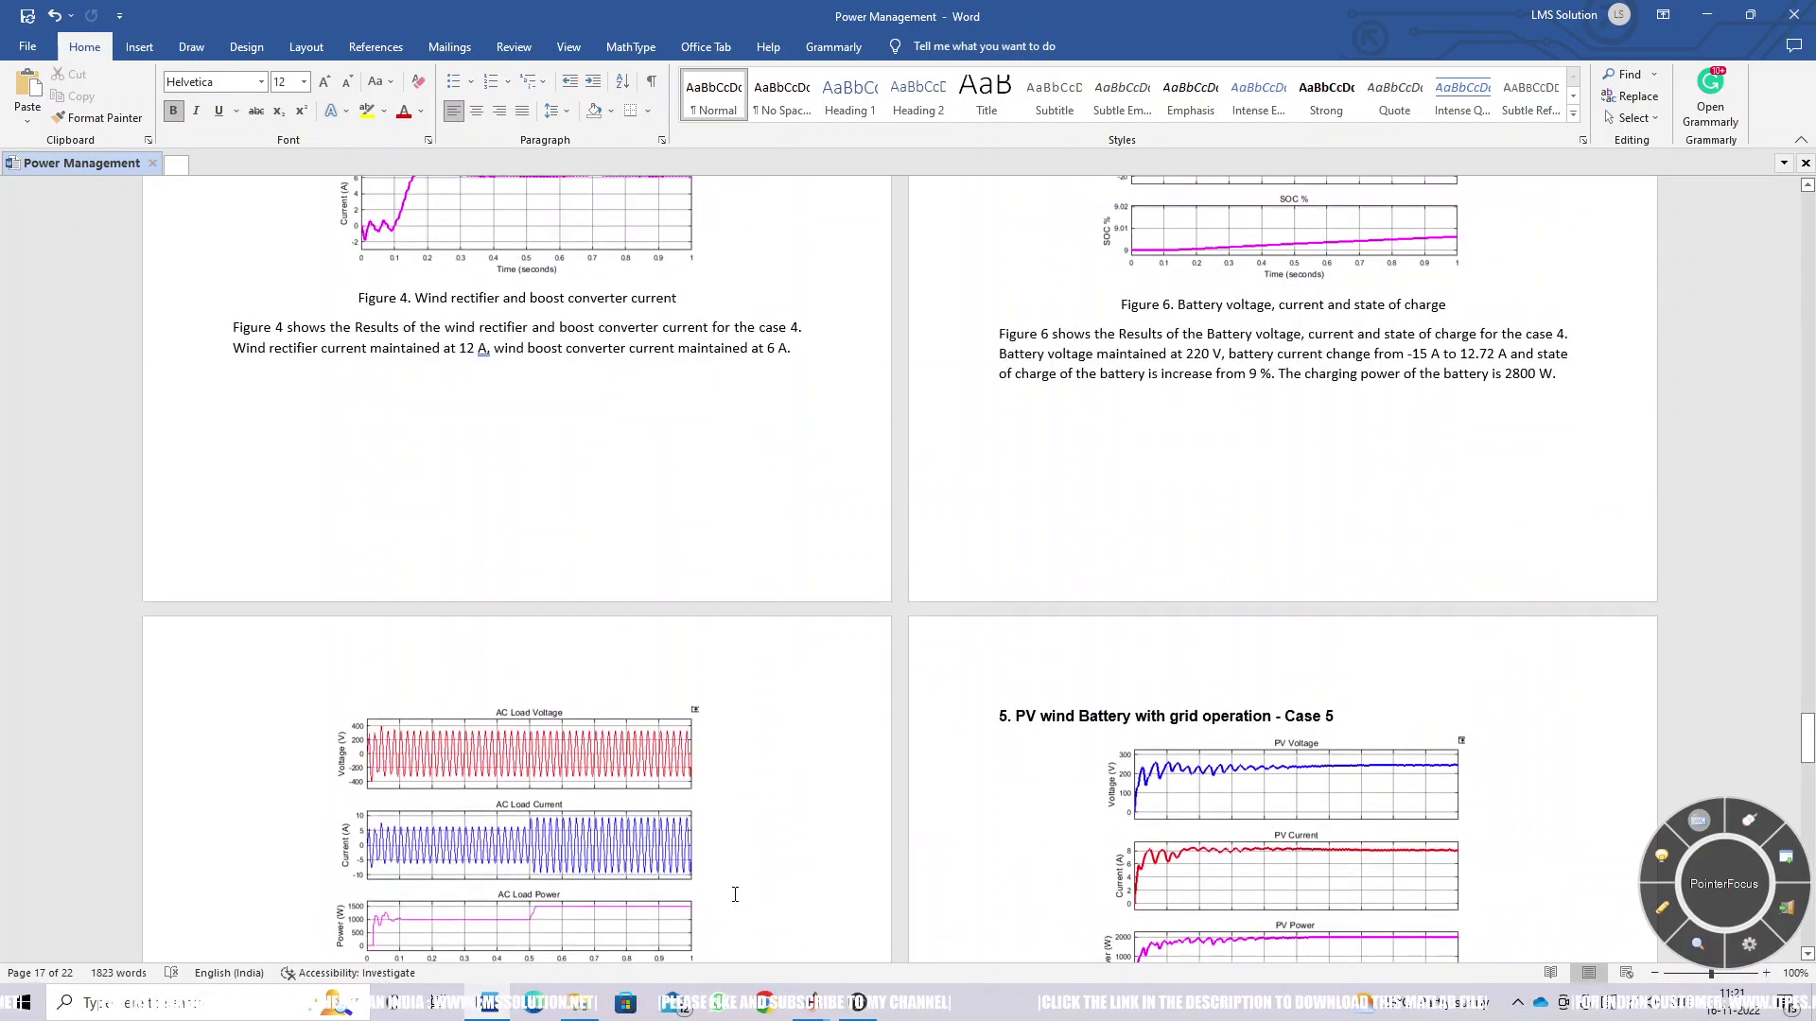
pyautogui.moveTo(811, 1000)
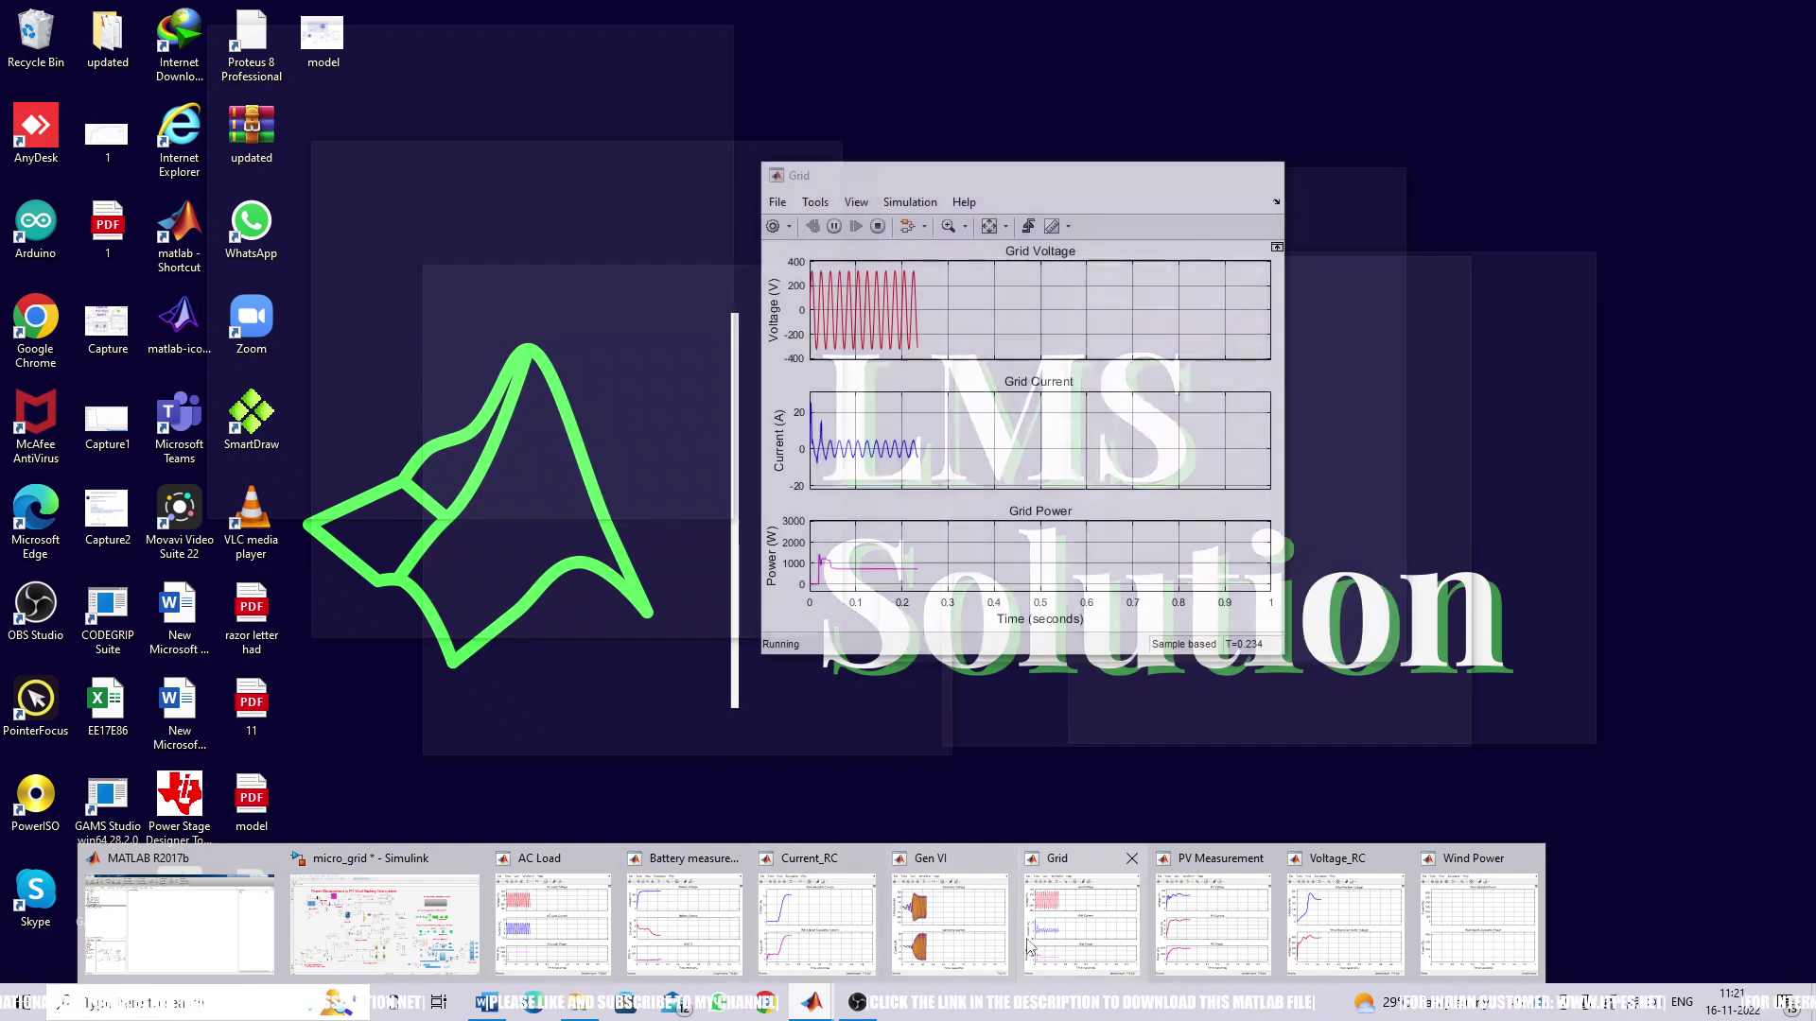
pyautogui.click(1031, 944)
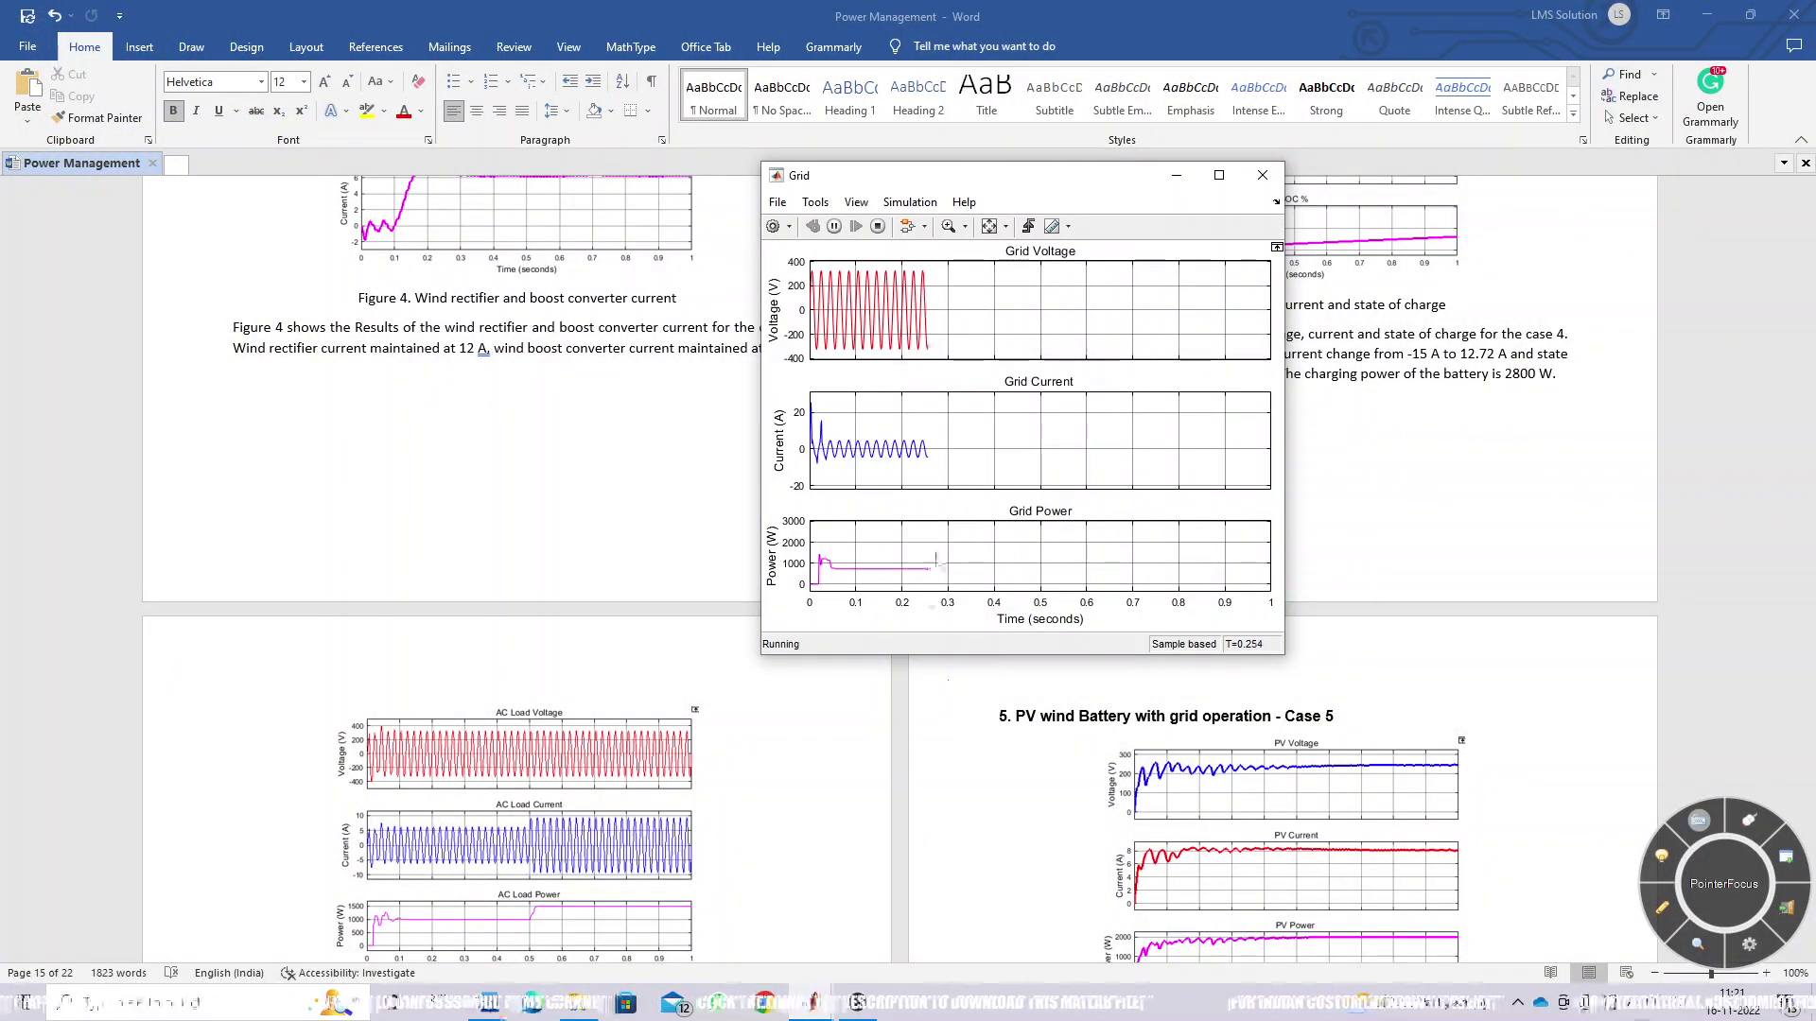
pyautogui.click(810, 1010)
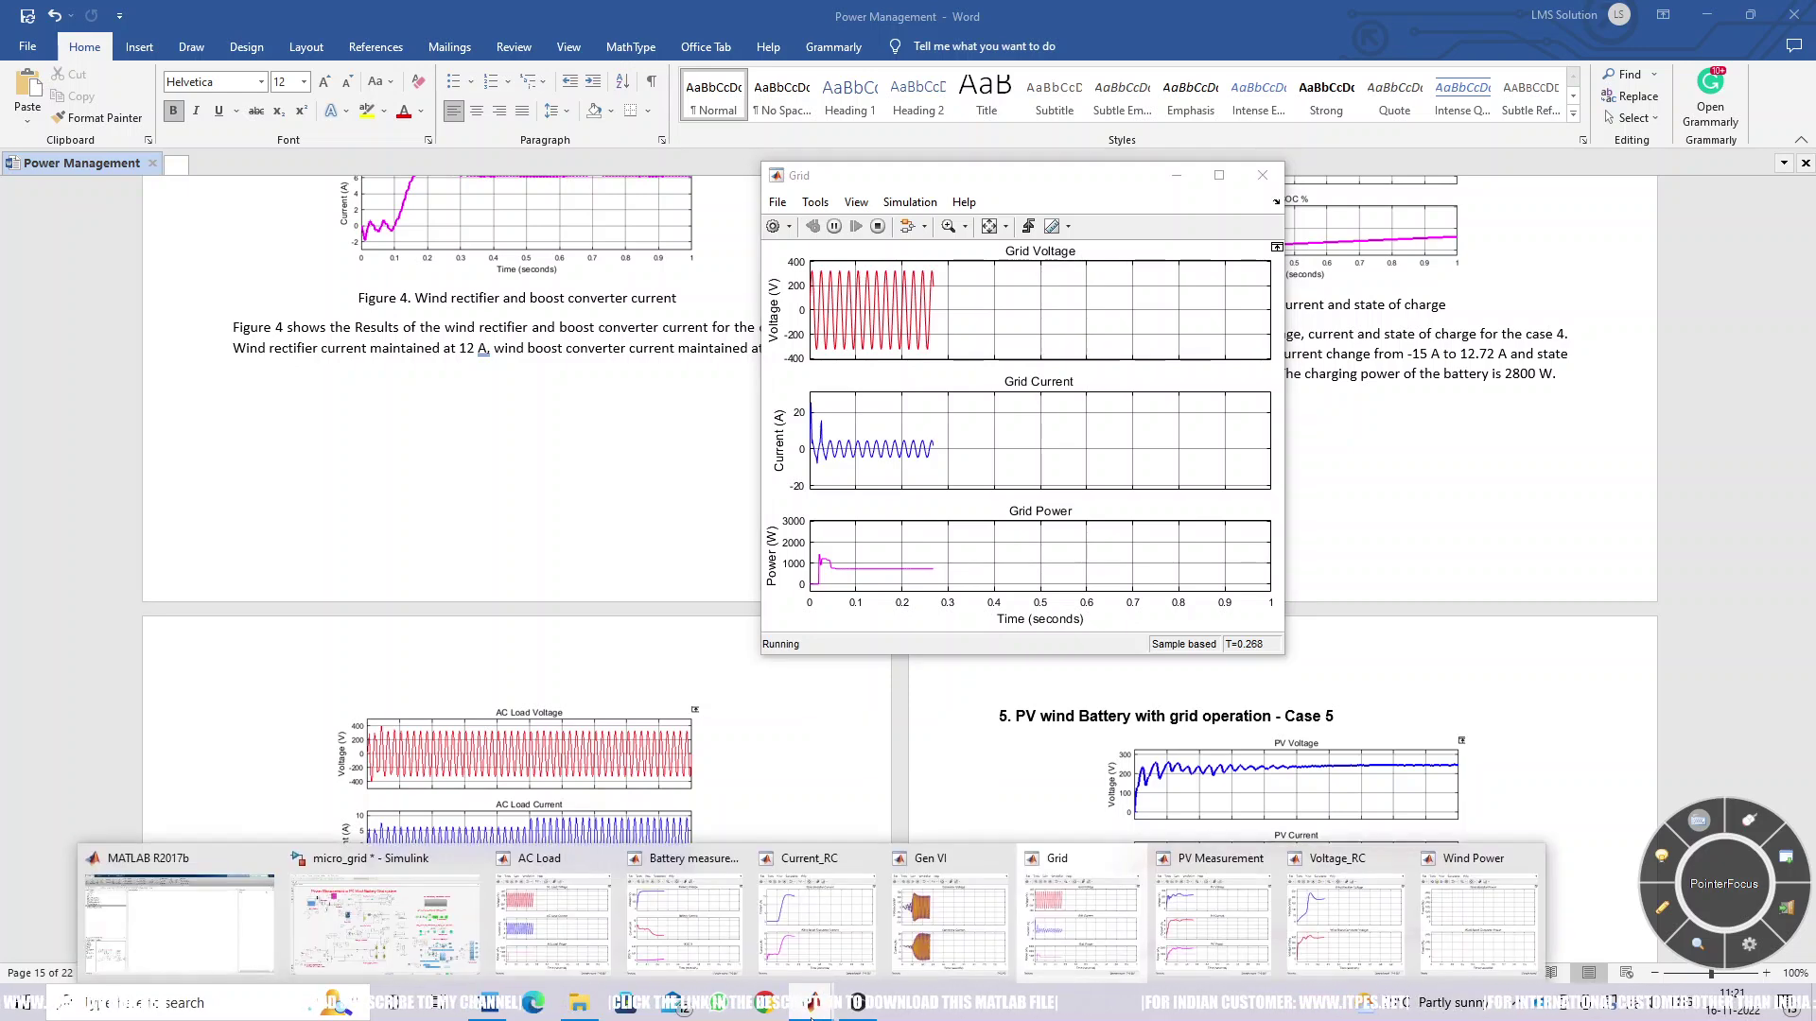
pyautogui.click(552, 913)
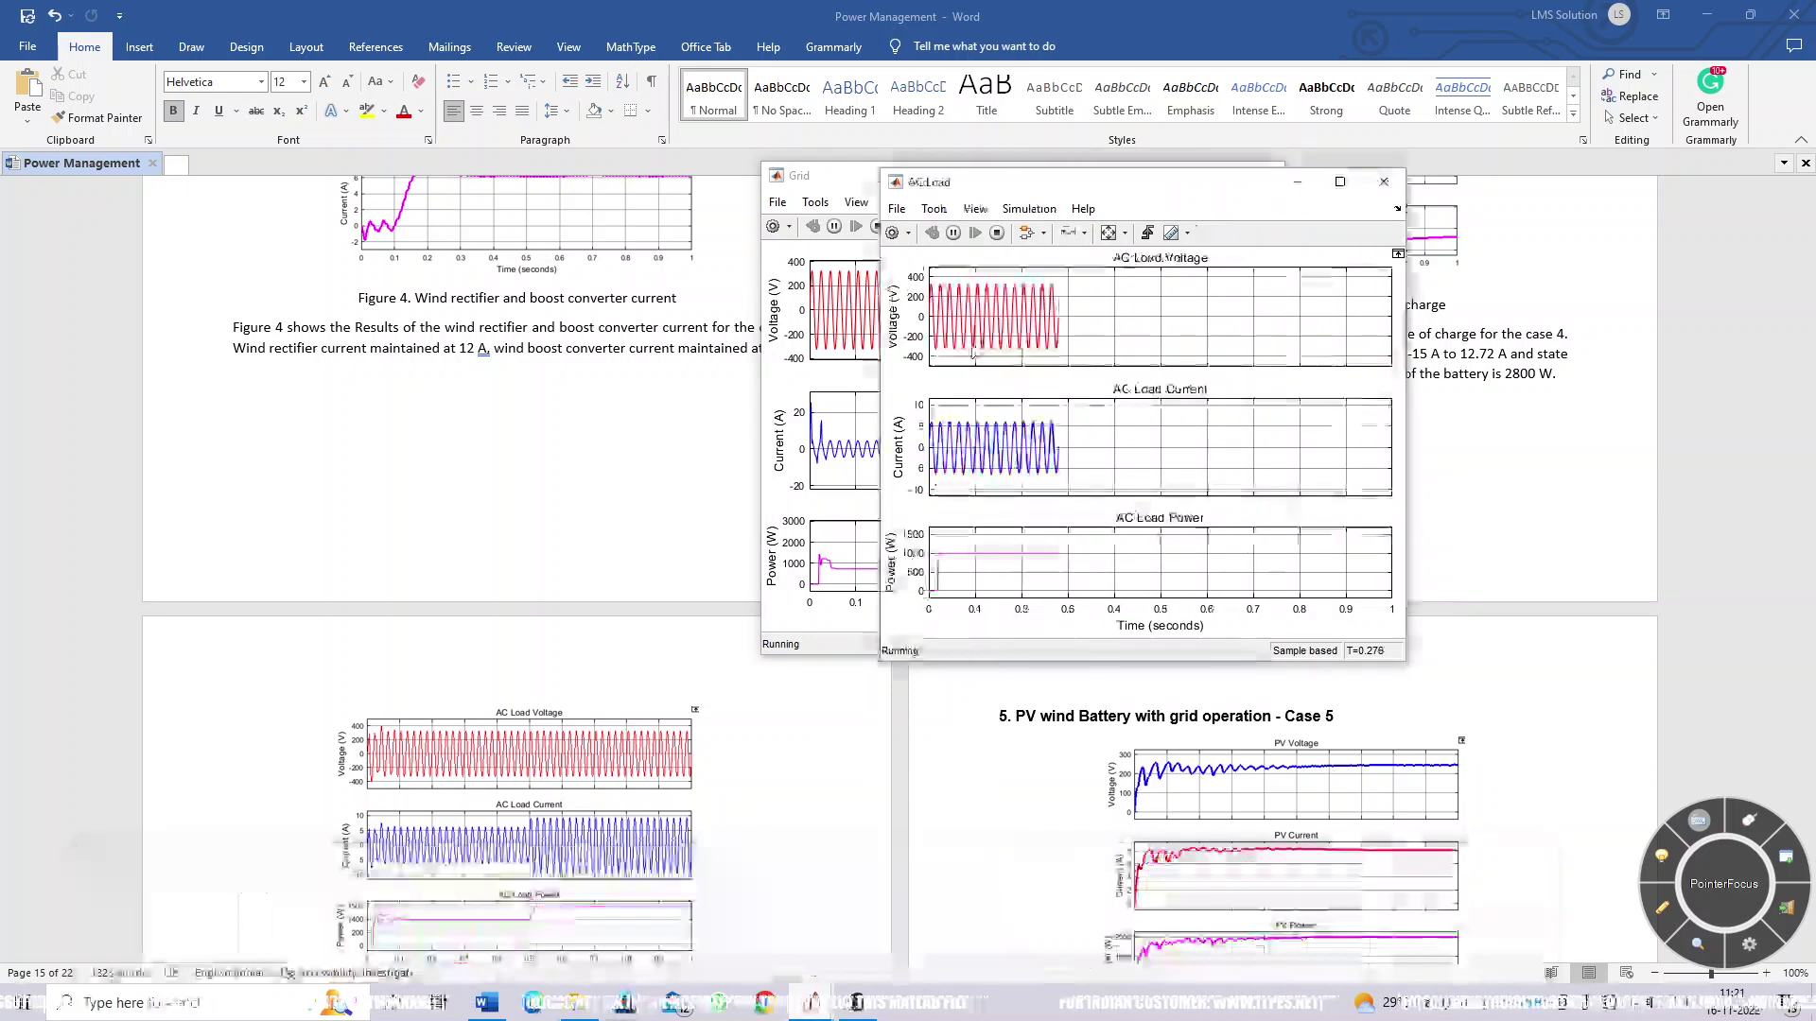
pyautogui.moveTo(934, 194); pyautogui.dragTo(818, 185)
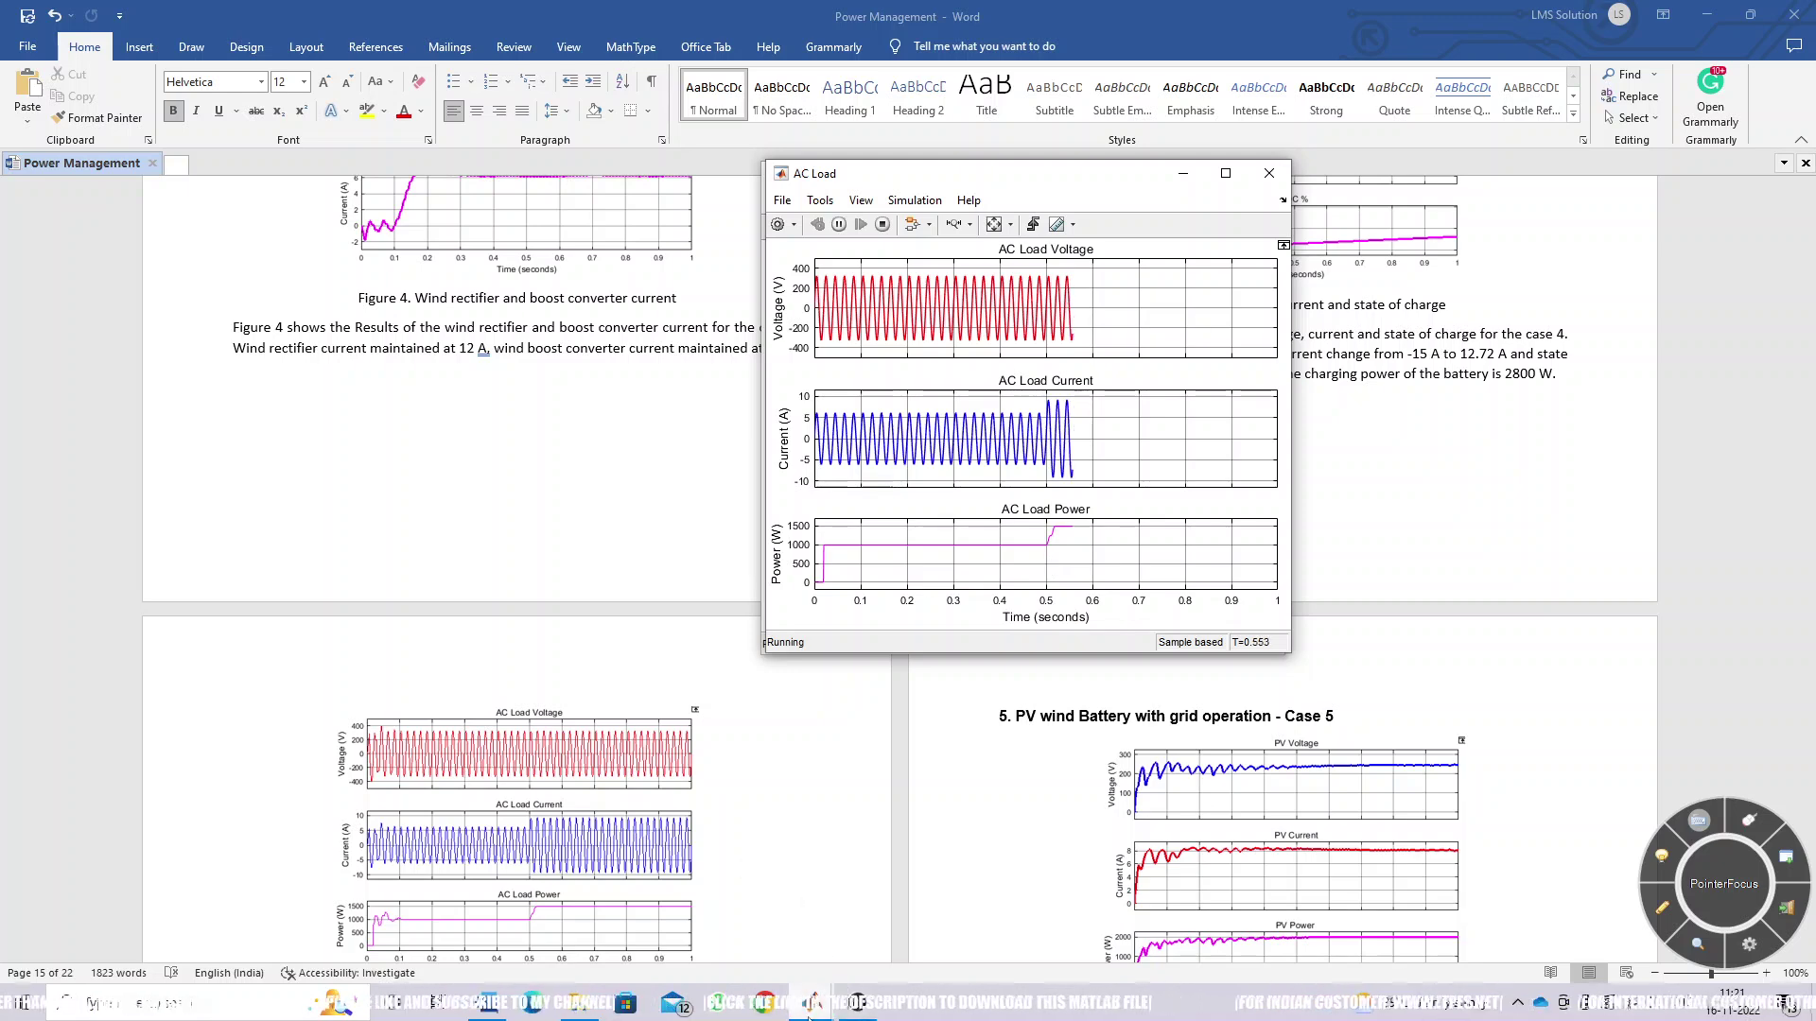
# Return to the Word report and look through the Case 5 PV, wind, battery and grid operation results to the document's end.
pyautogui.click(671, 757)
pyautogui.scroll(-10, 940, 568)
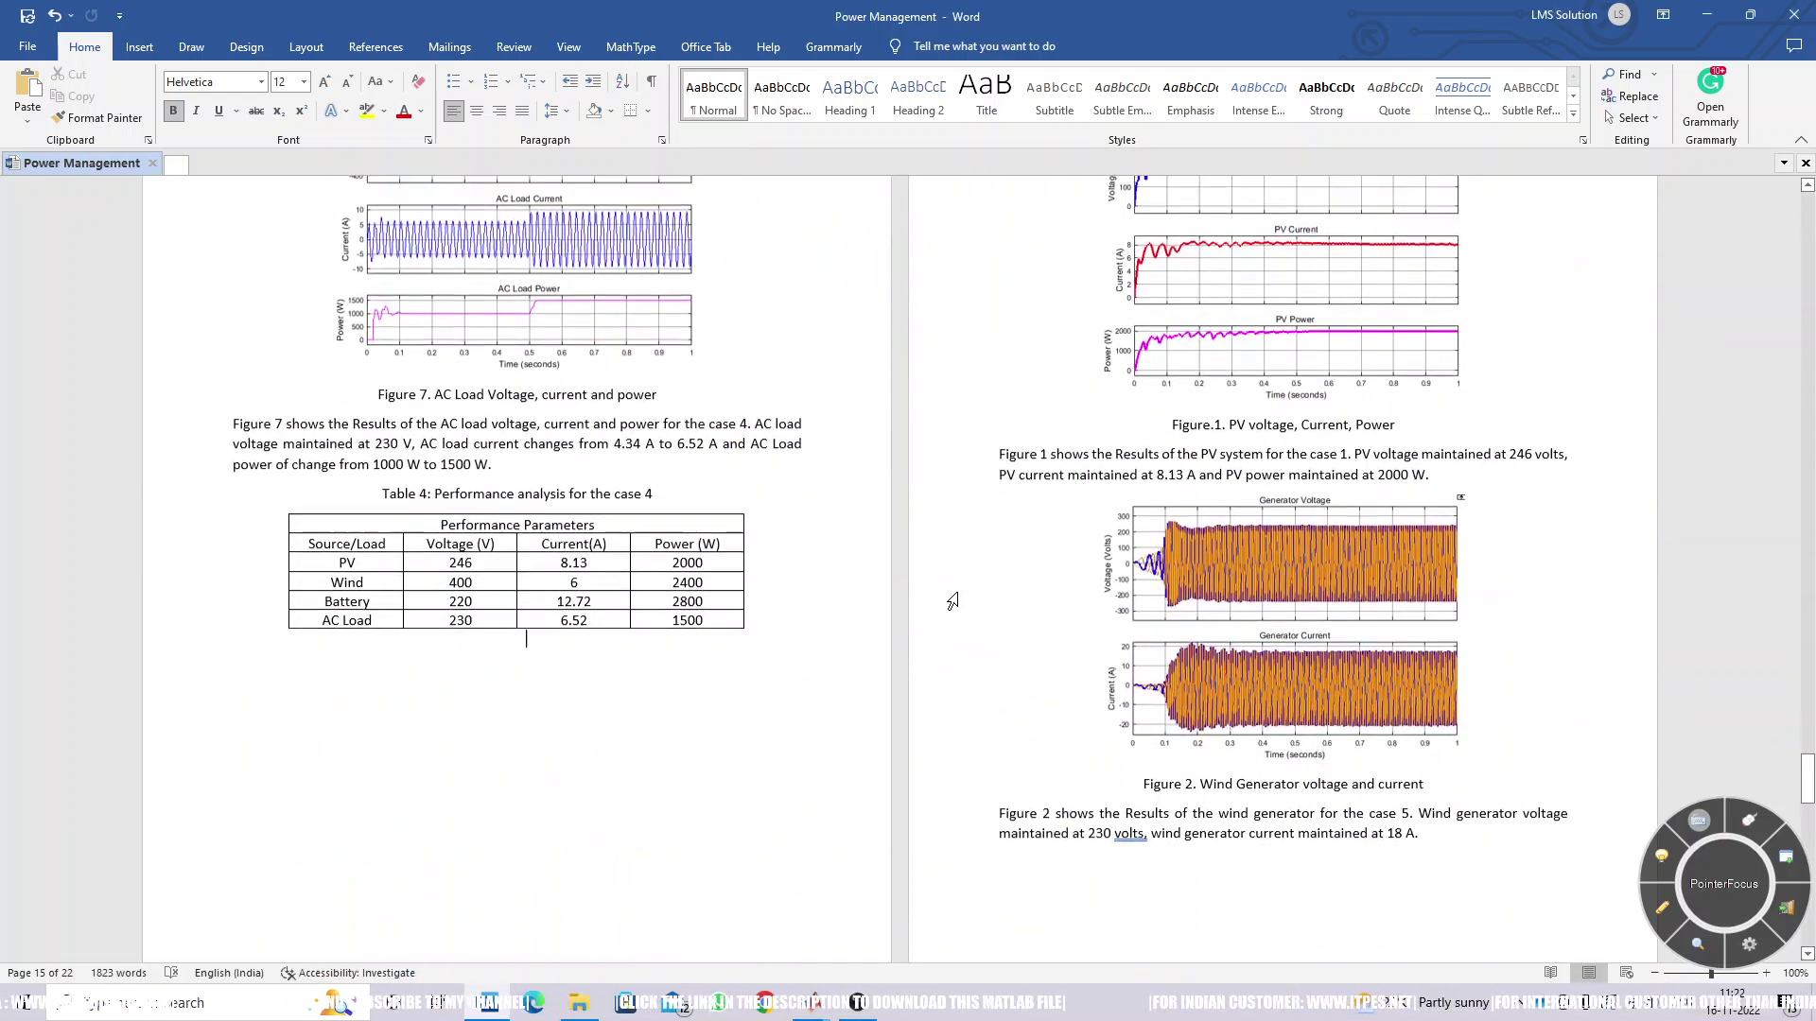
pyautogui.scroll(-3, 952, 602)
pyautogui.scroll(7, 954, 605)
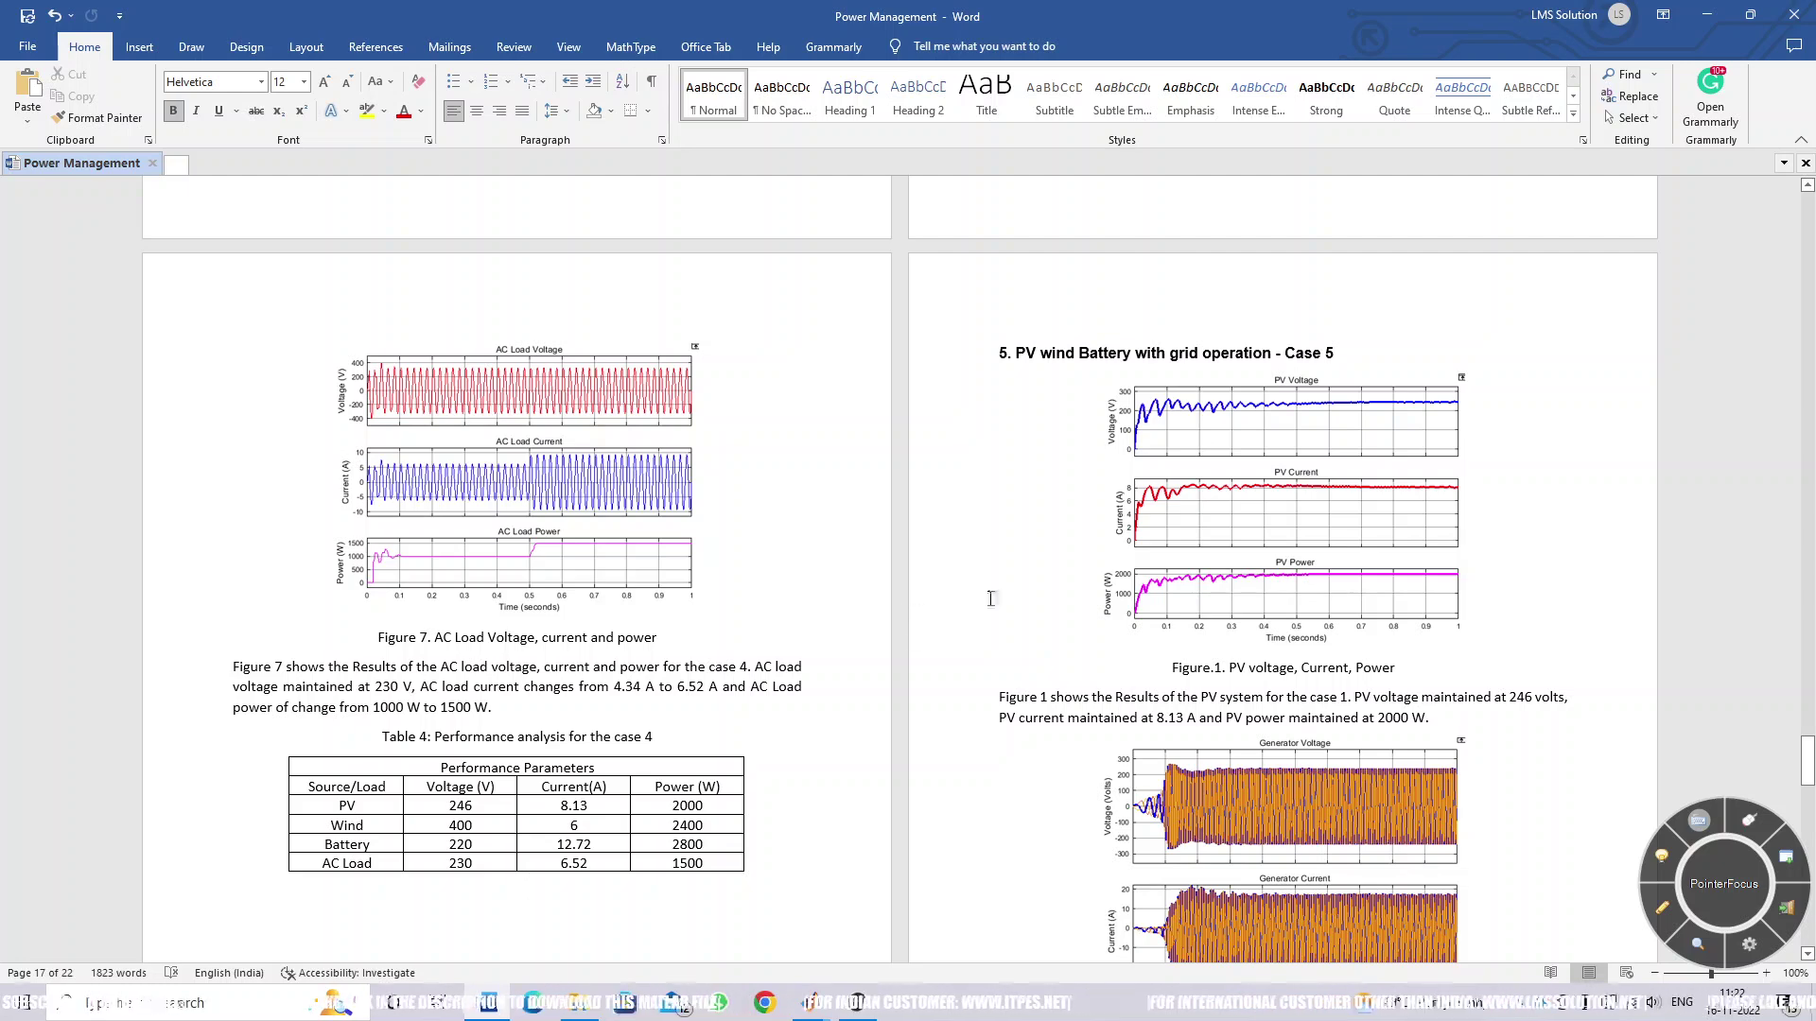
pyautogui.scroll(-20, 1018, 587)
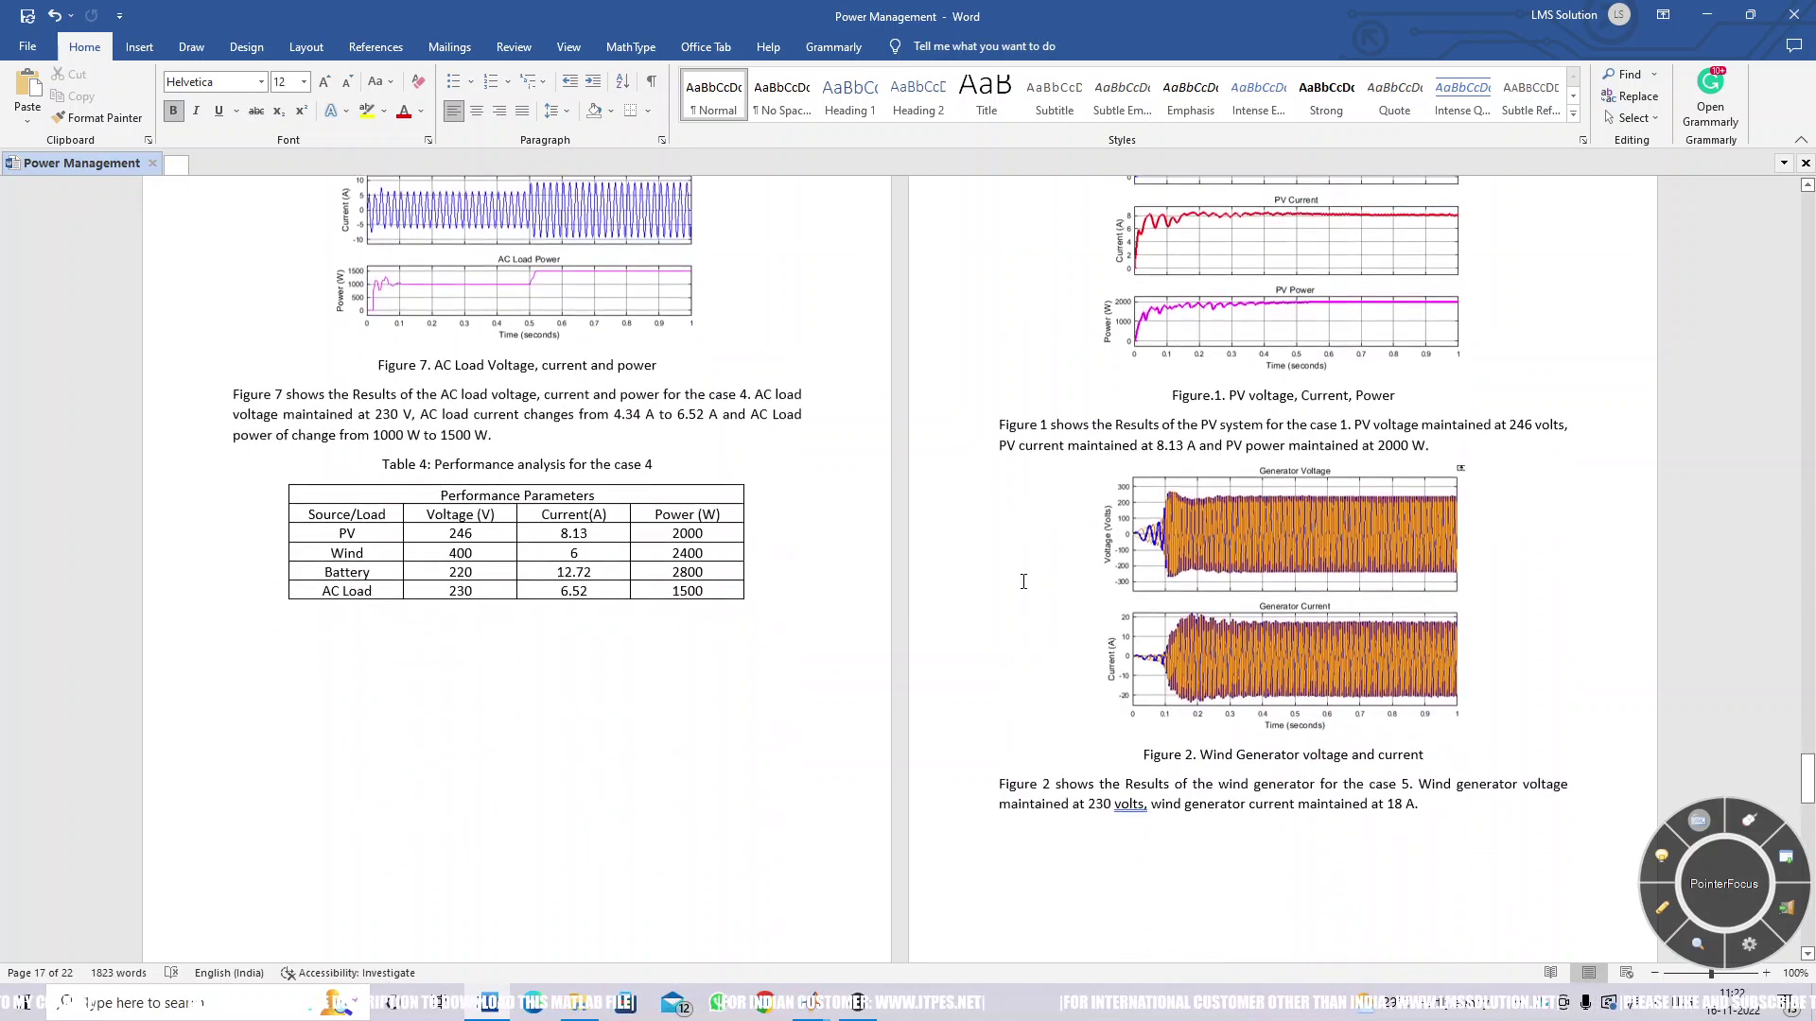
pyautogui.scroll(-12, 1022, 582)
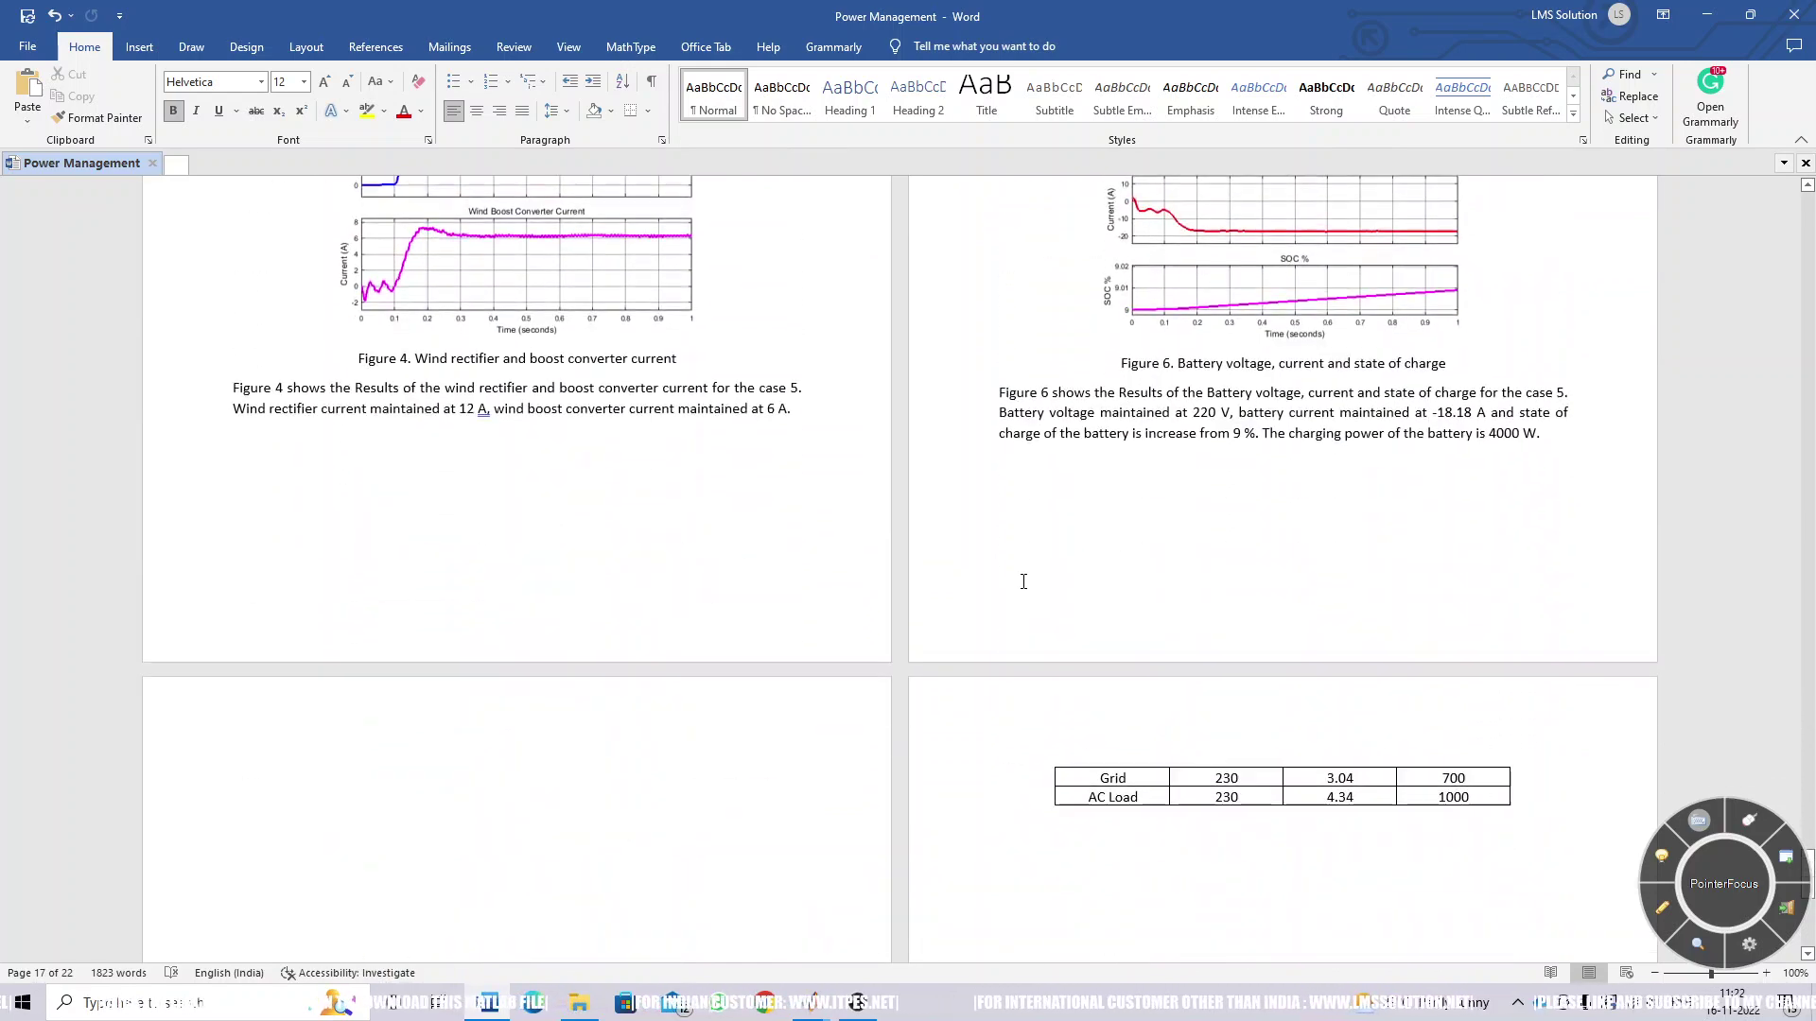
pyautogui.scroll(-2, 1022, 584)
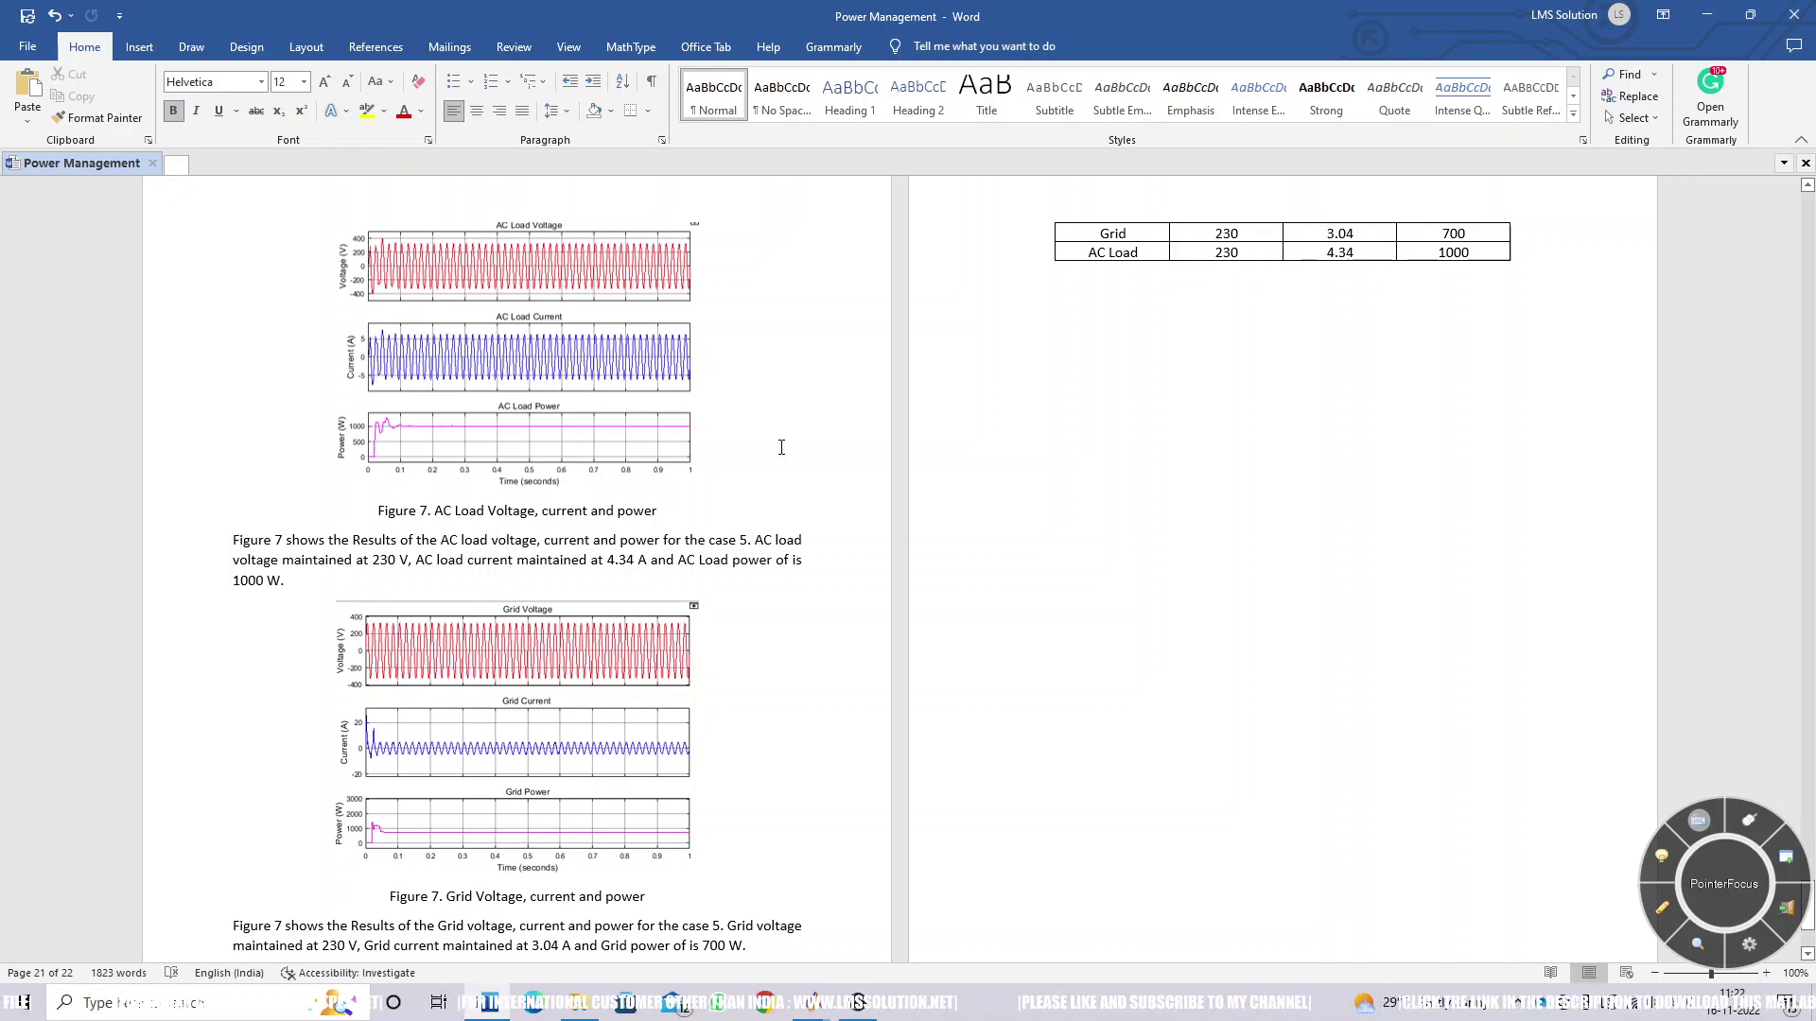
# Review Case 5 again from its heading through Table 5 and highlight the grid current value in the table.
pyautogui.click(858, 854)
pyautogui.scroll(15, 858, 854)
pyautogui.scroll(10, 857, 674)
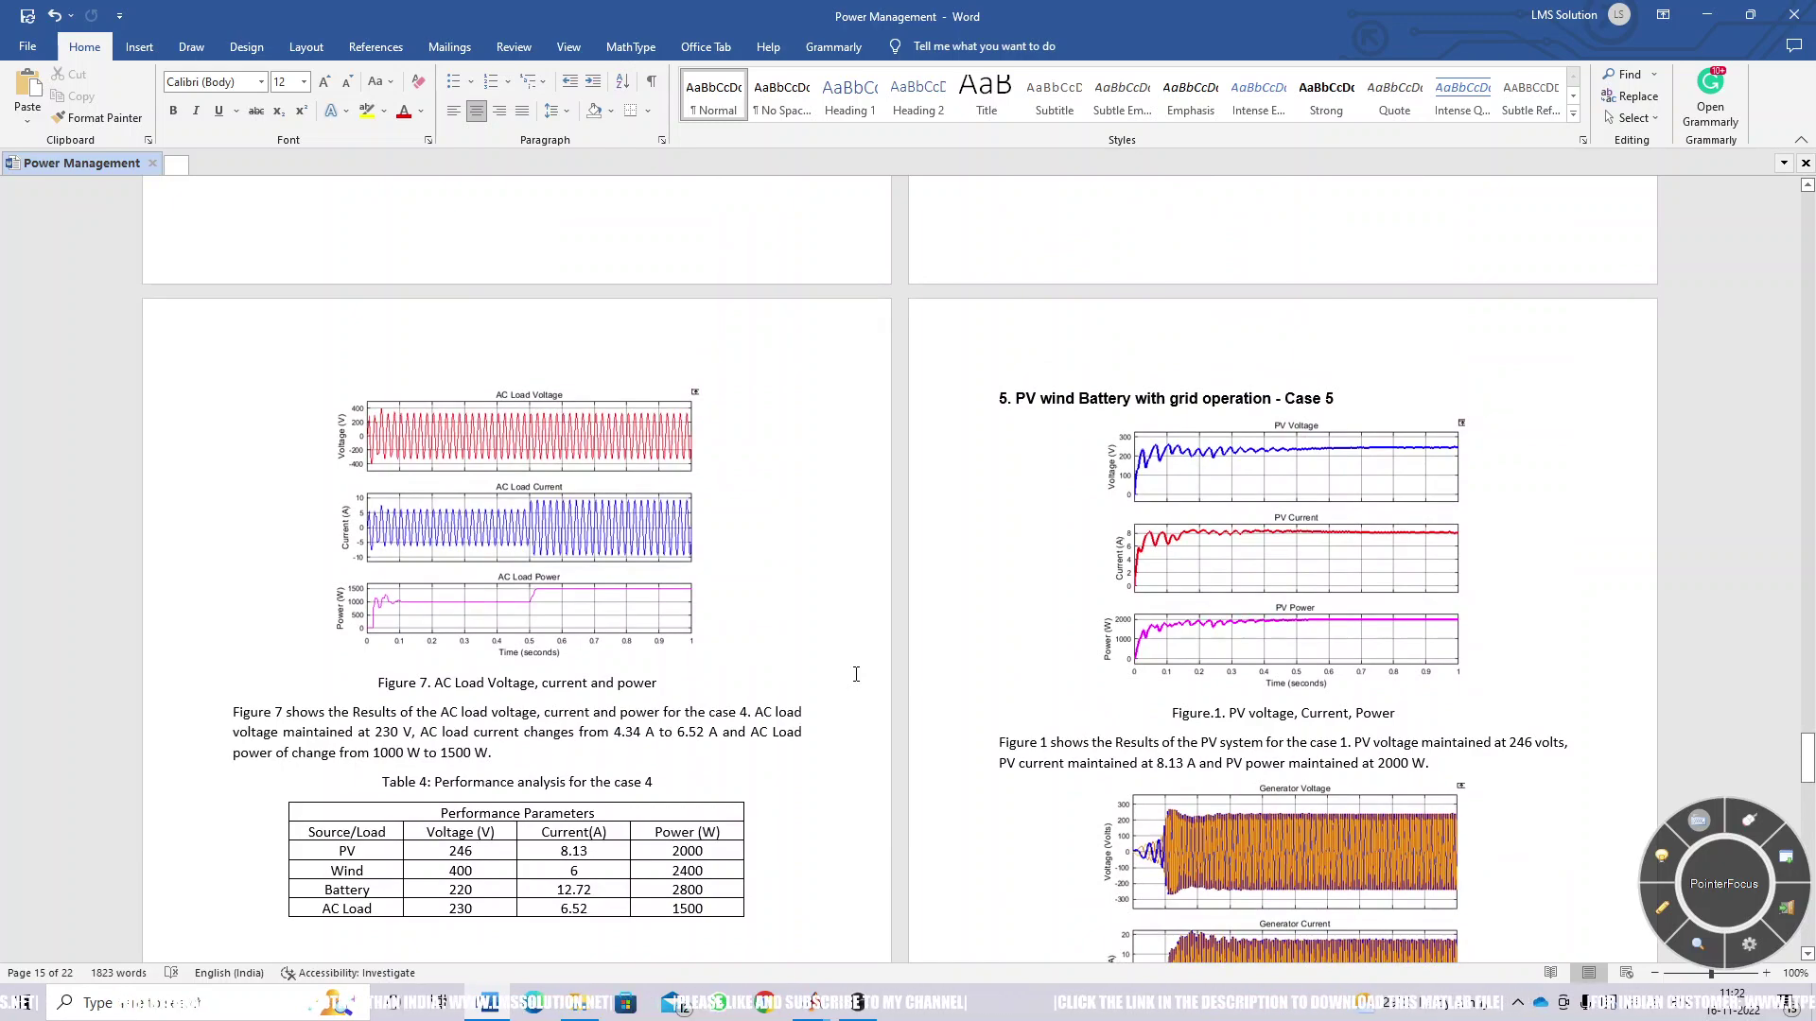
pyautogui.scroll(-12, 856, 674)
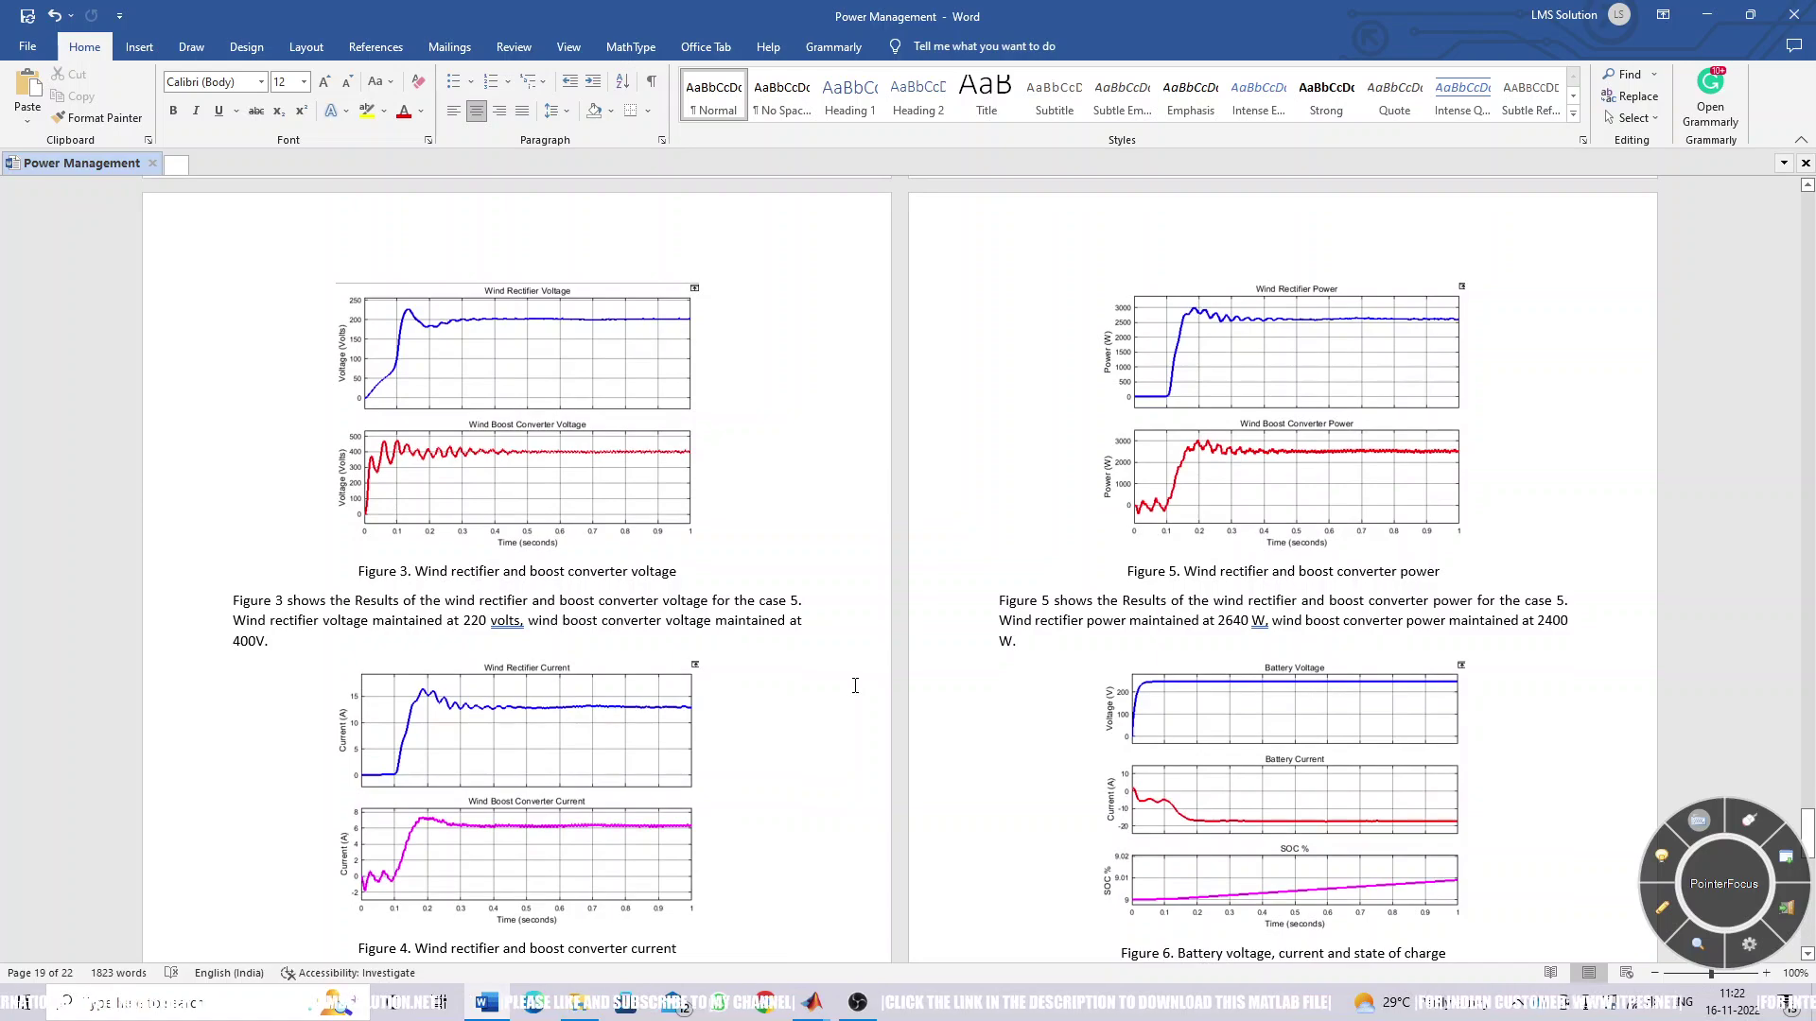
pyautogui.scroll(-8, 855, 689)
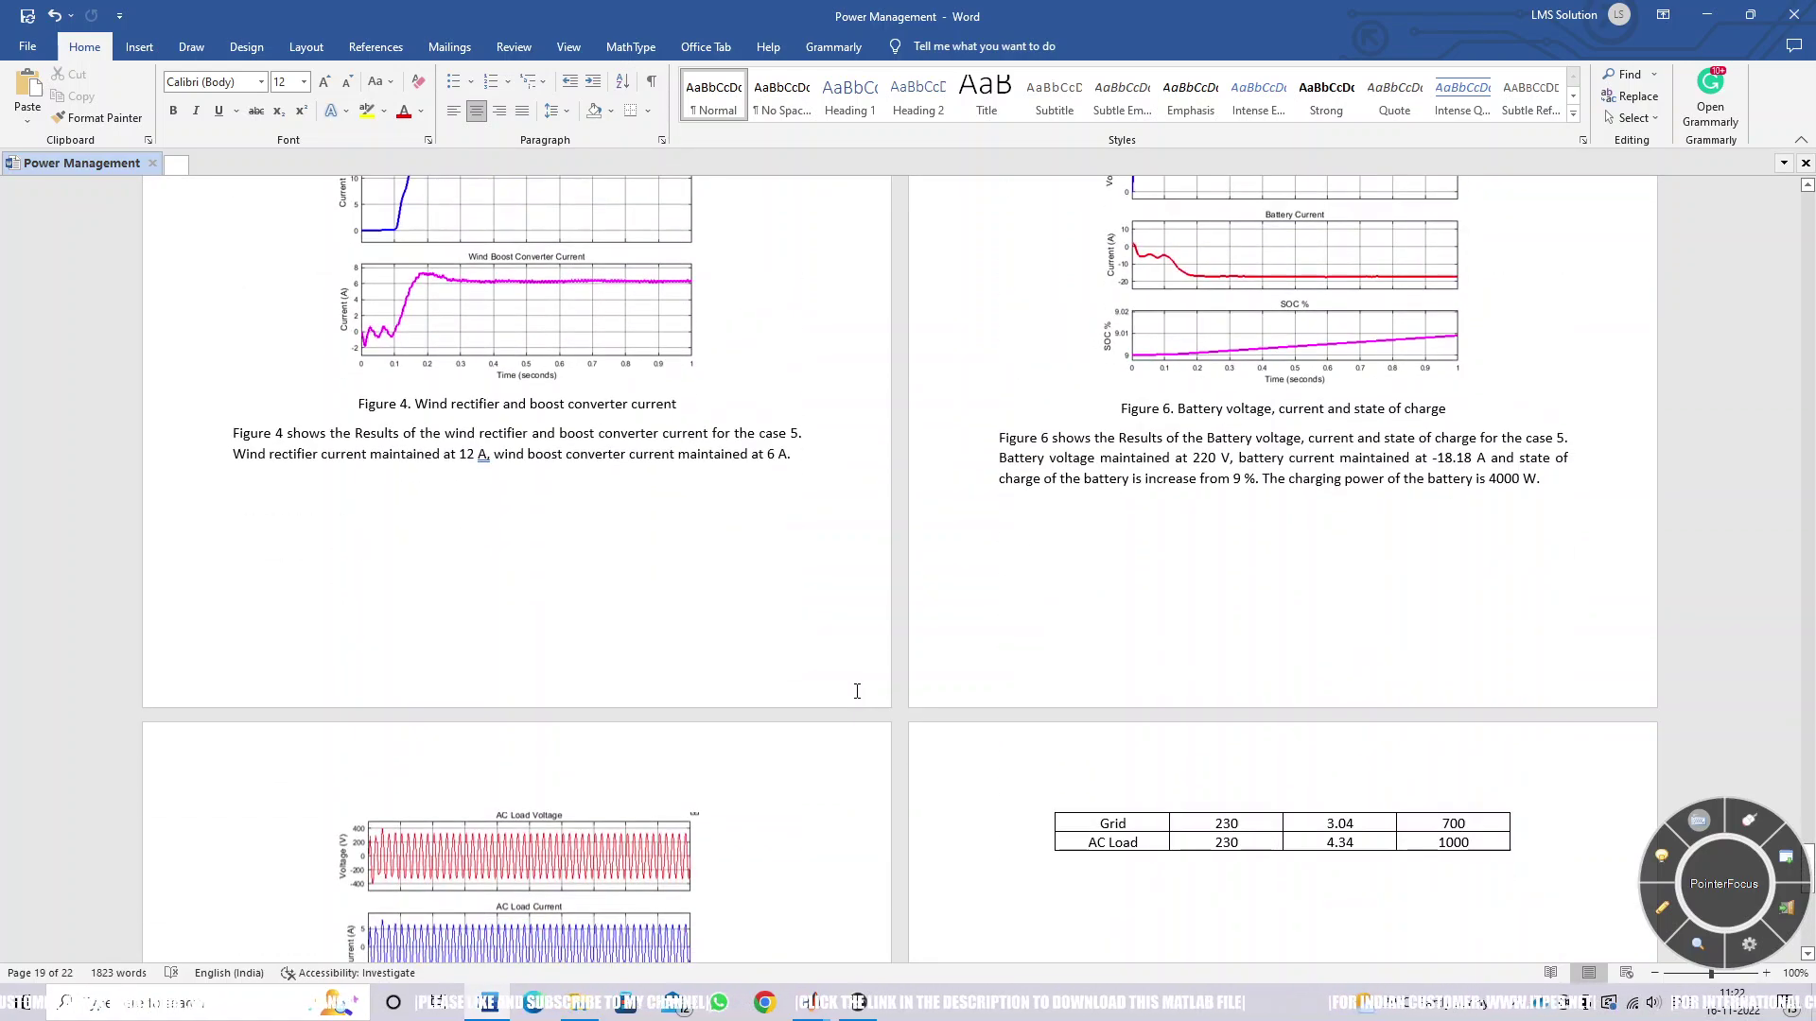
pyautogui.scroll(-3, 856, 703)
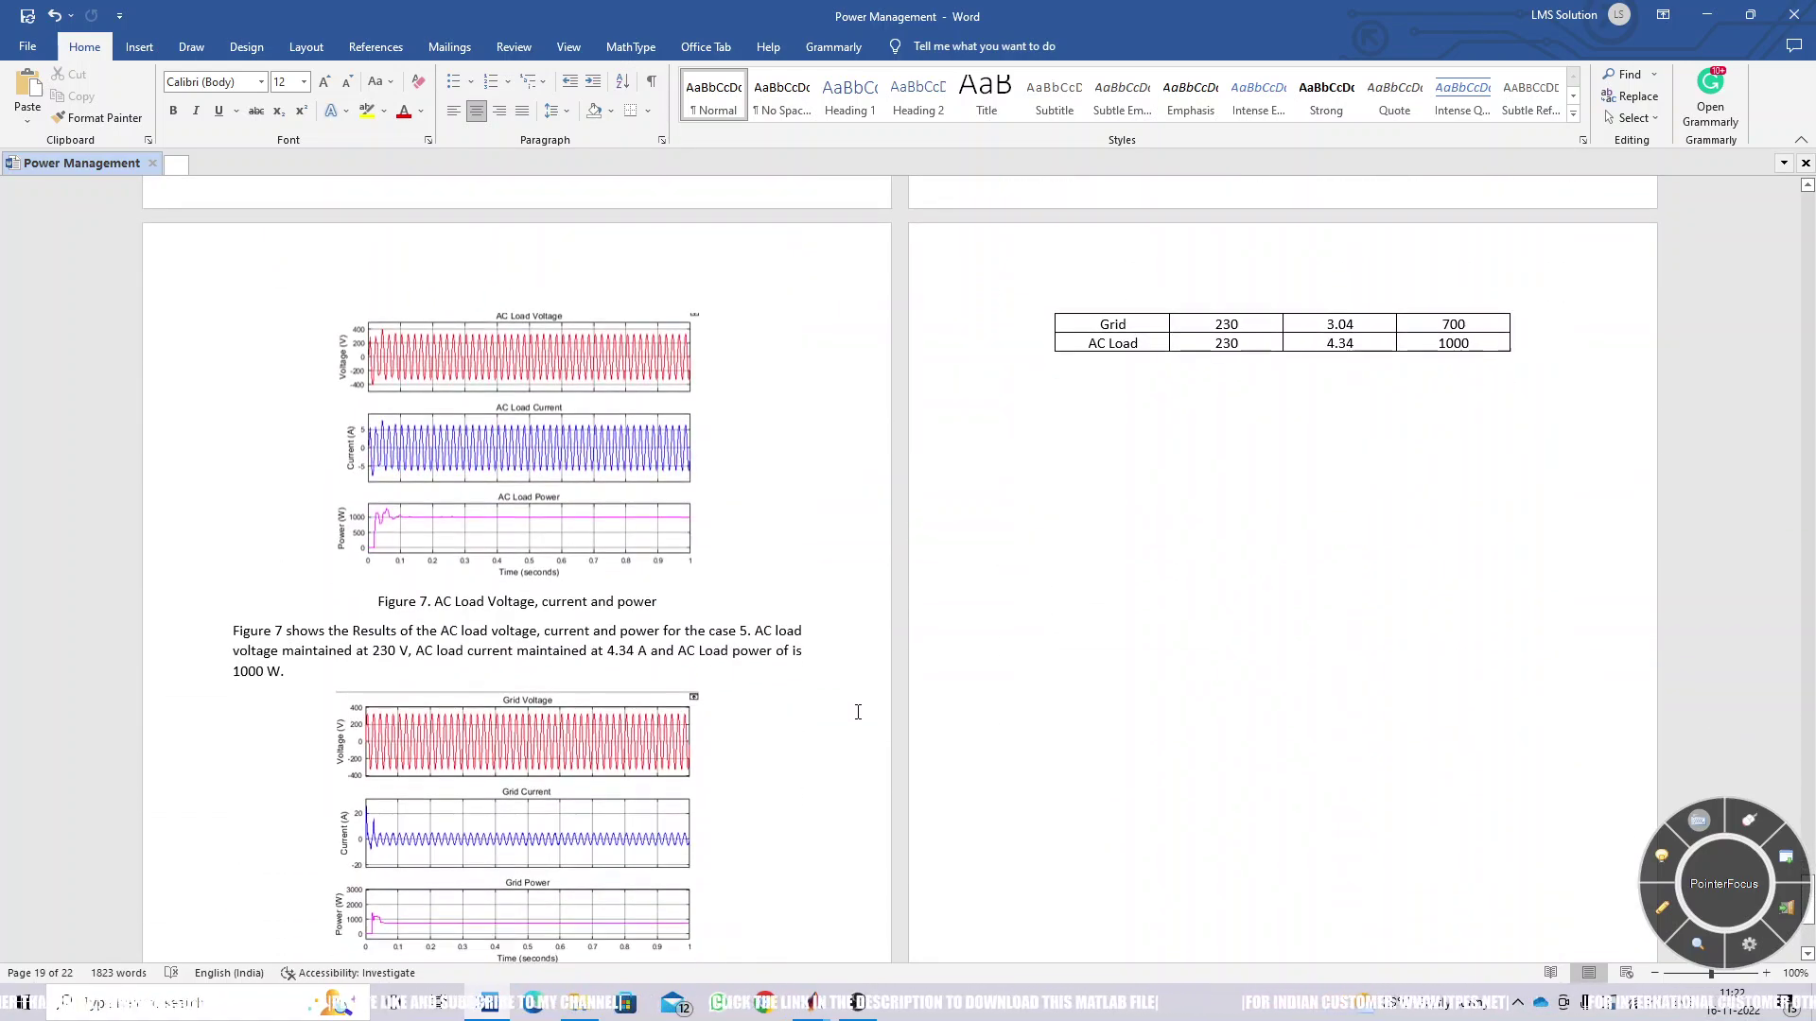
pyautogui.moveTo(1316, 325); pyautogui.dragTo(1354, 325)
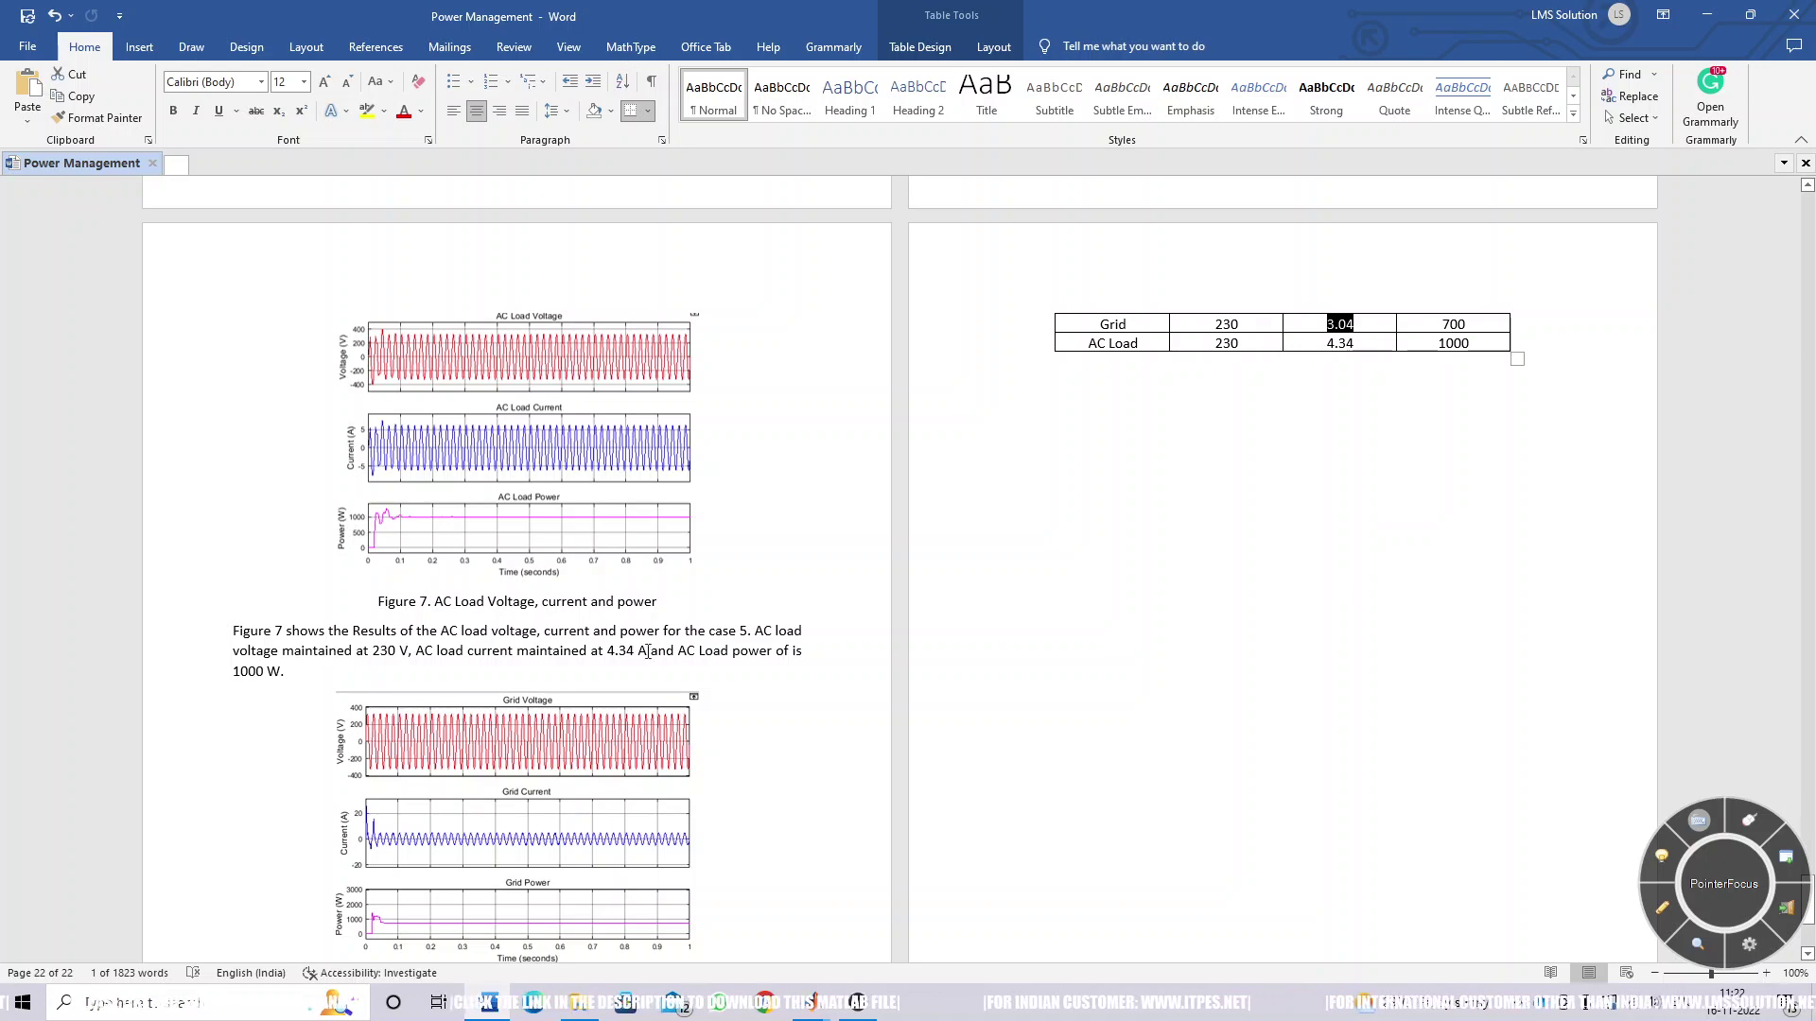
pyautogui.scroll(-4, 743, 587)
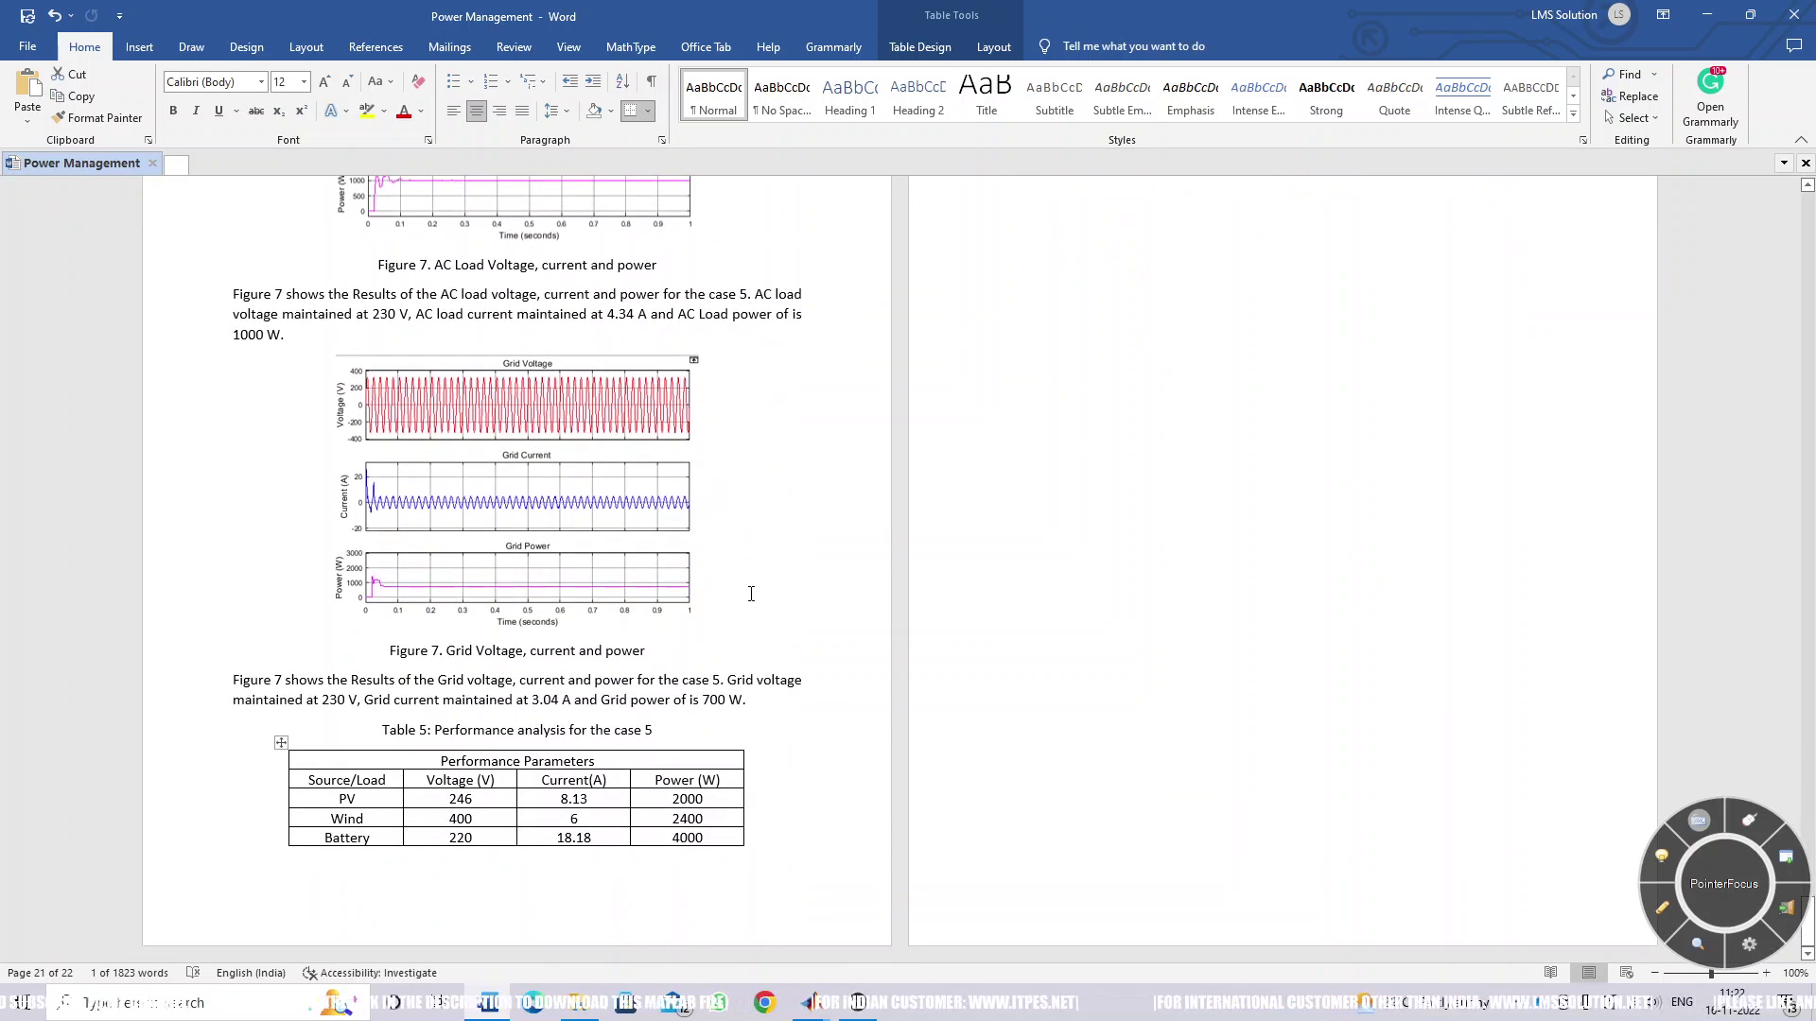
# Switch to the micro_grid model in Simulink and stop the running simulation.
pyautogui.moveTo(791, 1007)
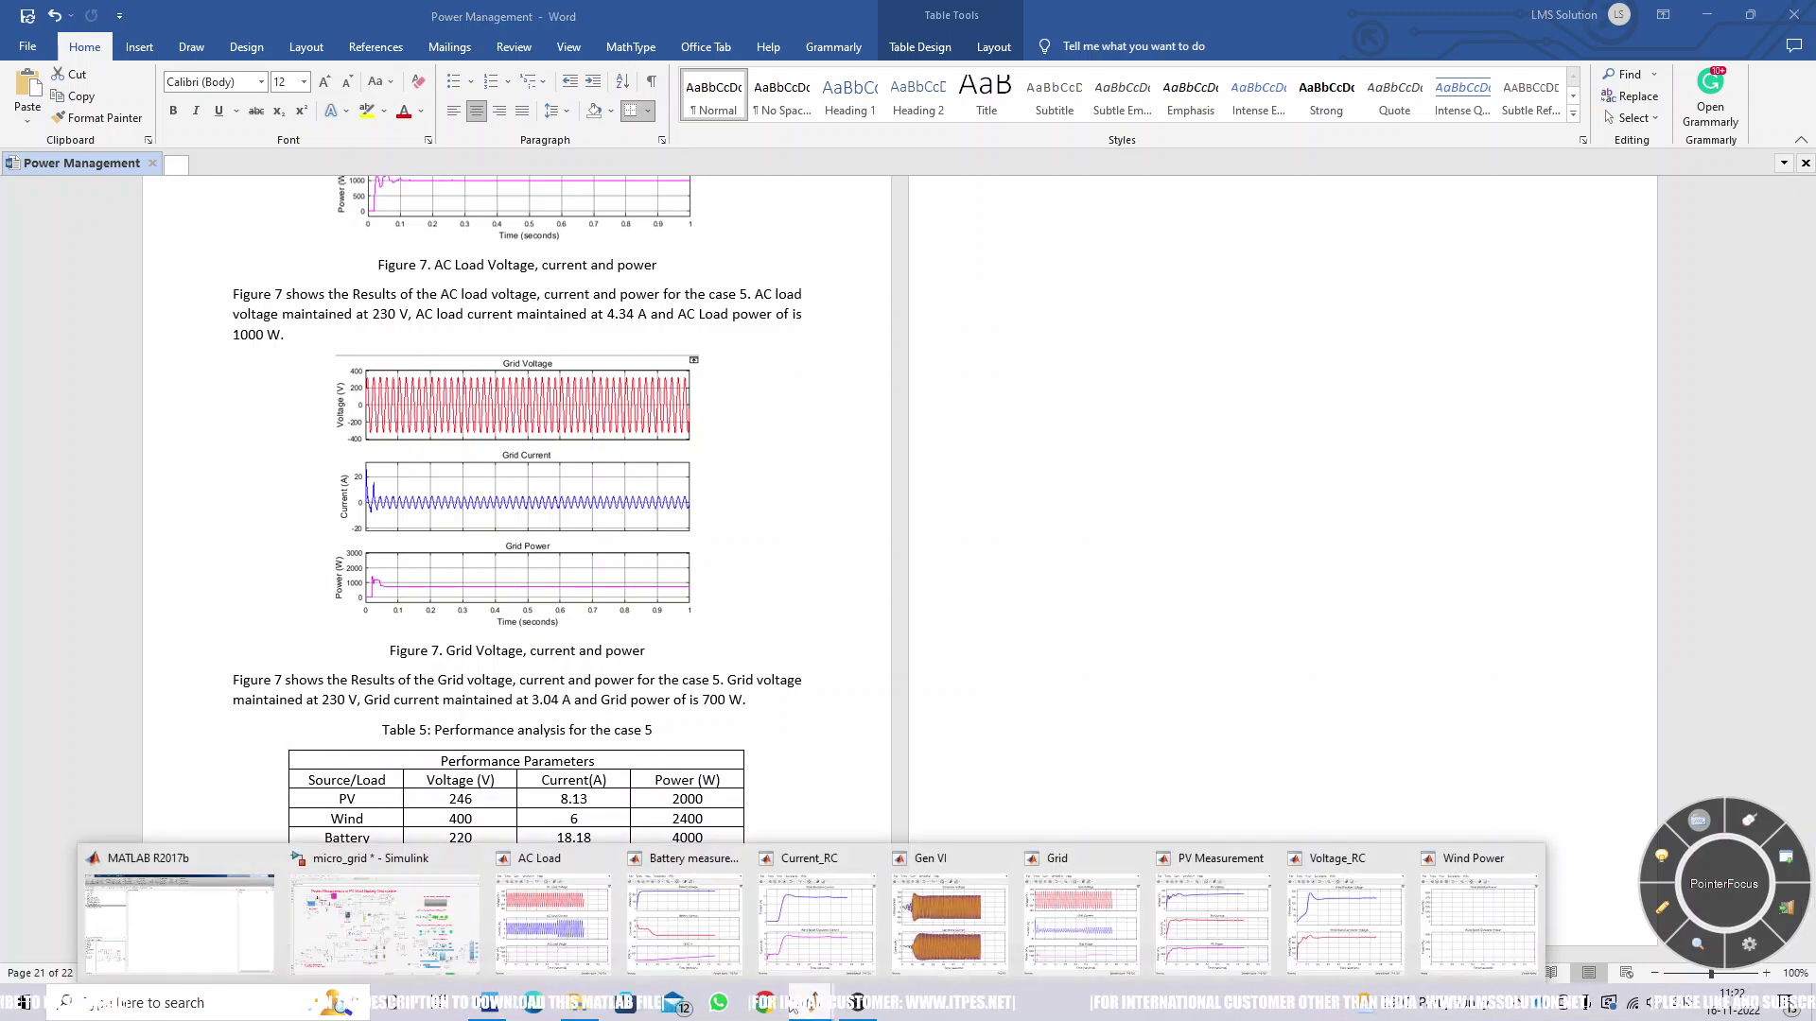
pyautogui.click(481, 947)
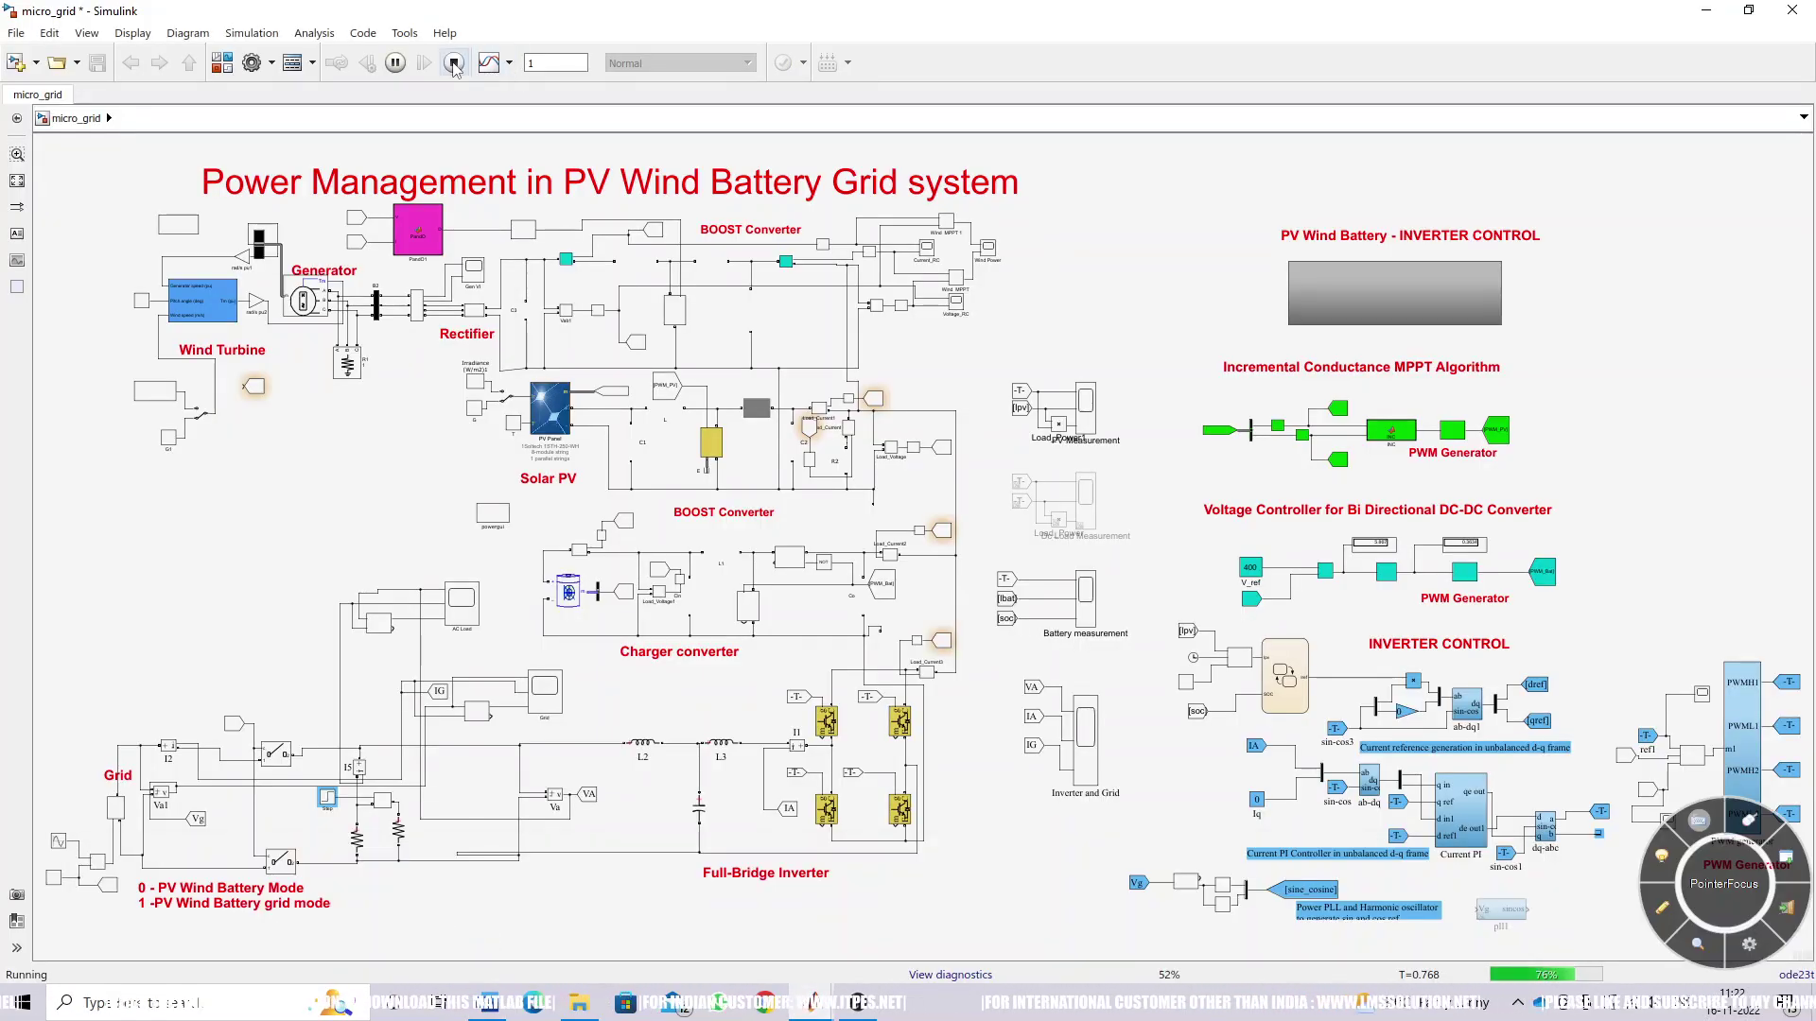
pyautogui.click(455, 62)
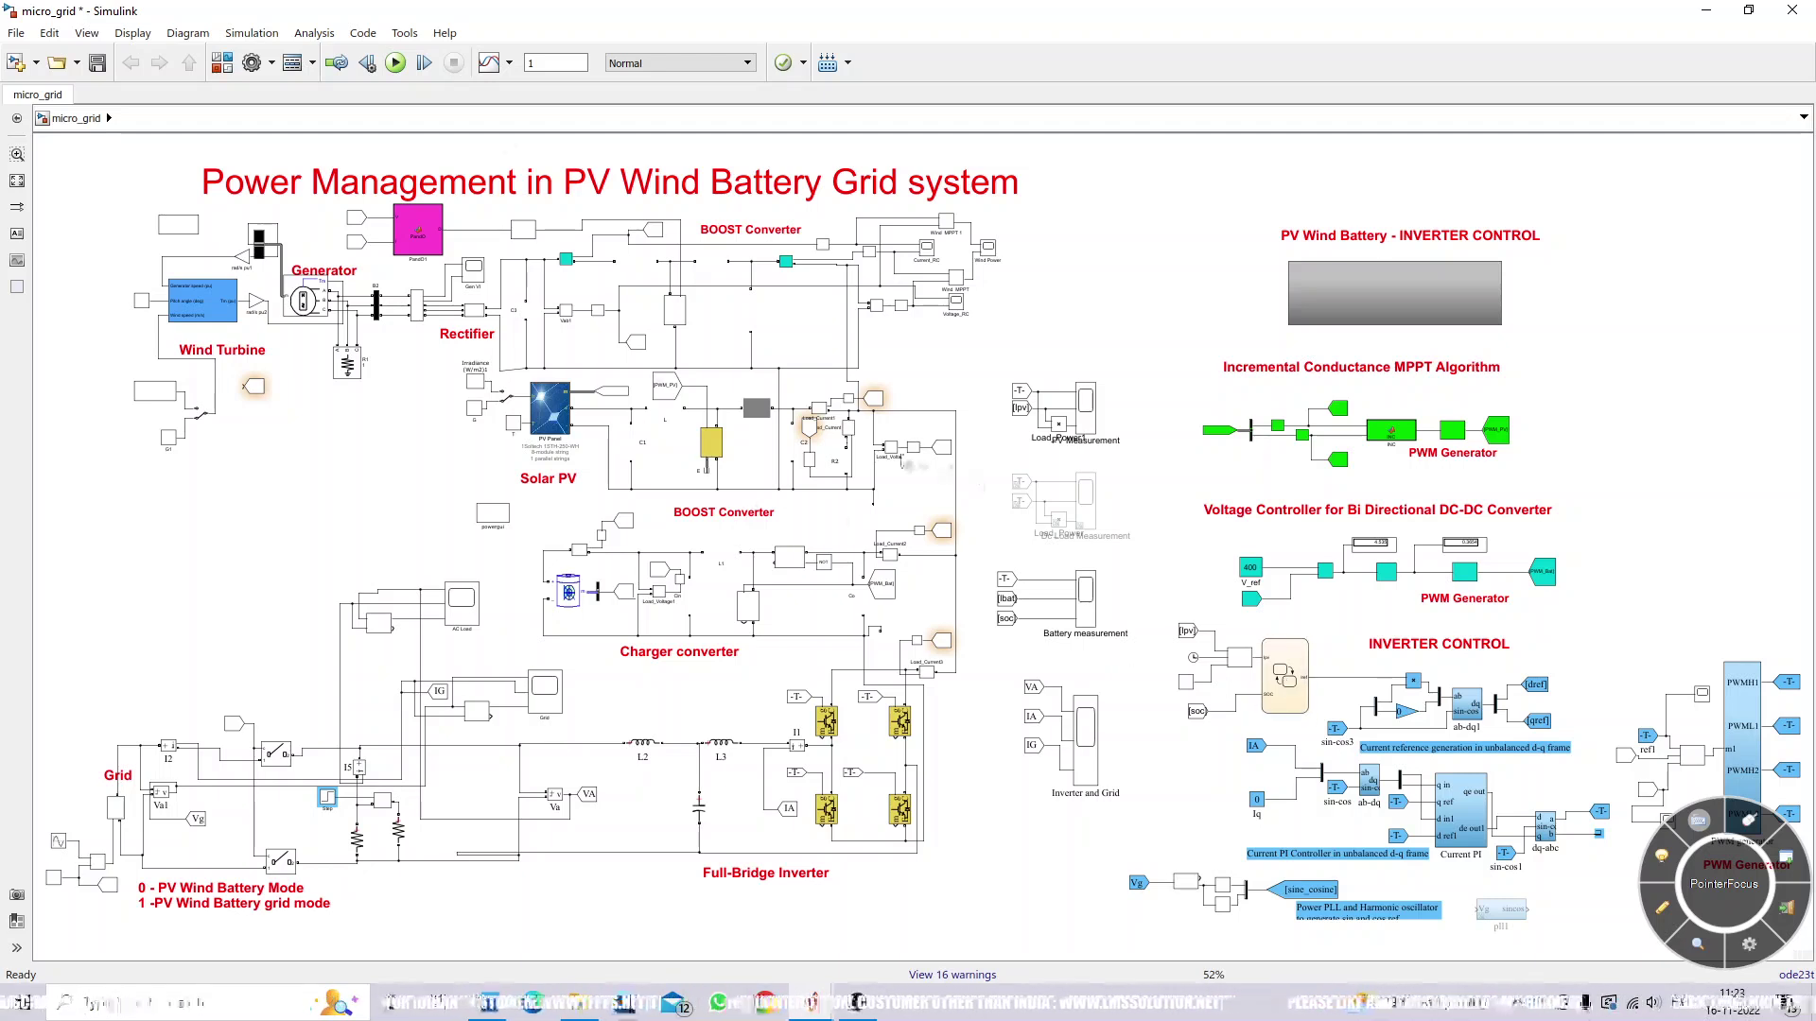
# Set the battery block's initial state of charge to 9 and close its parameters.
pyautogui.doubleClick(568, 592)
pyautogui.click(850, 678)
pyautogui.write('9')
pyautogui.click(741, 832)
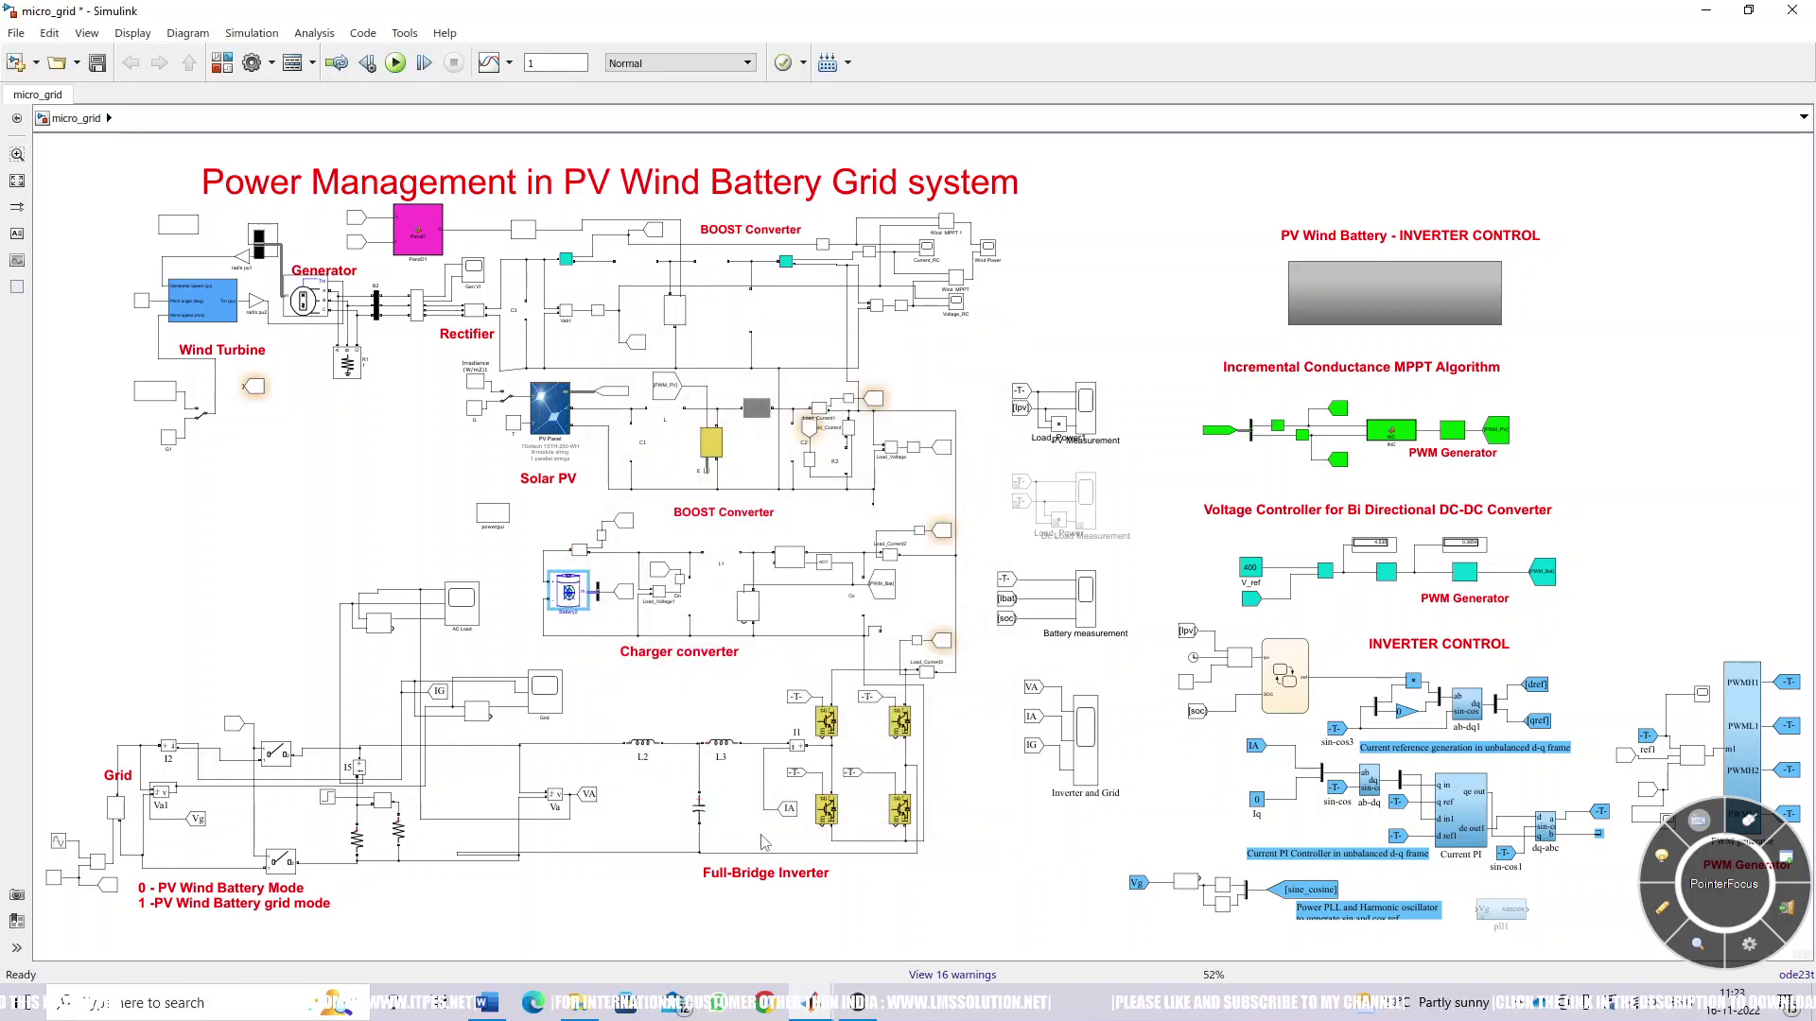
pyautogui.click(806, 1000)
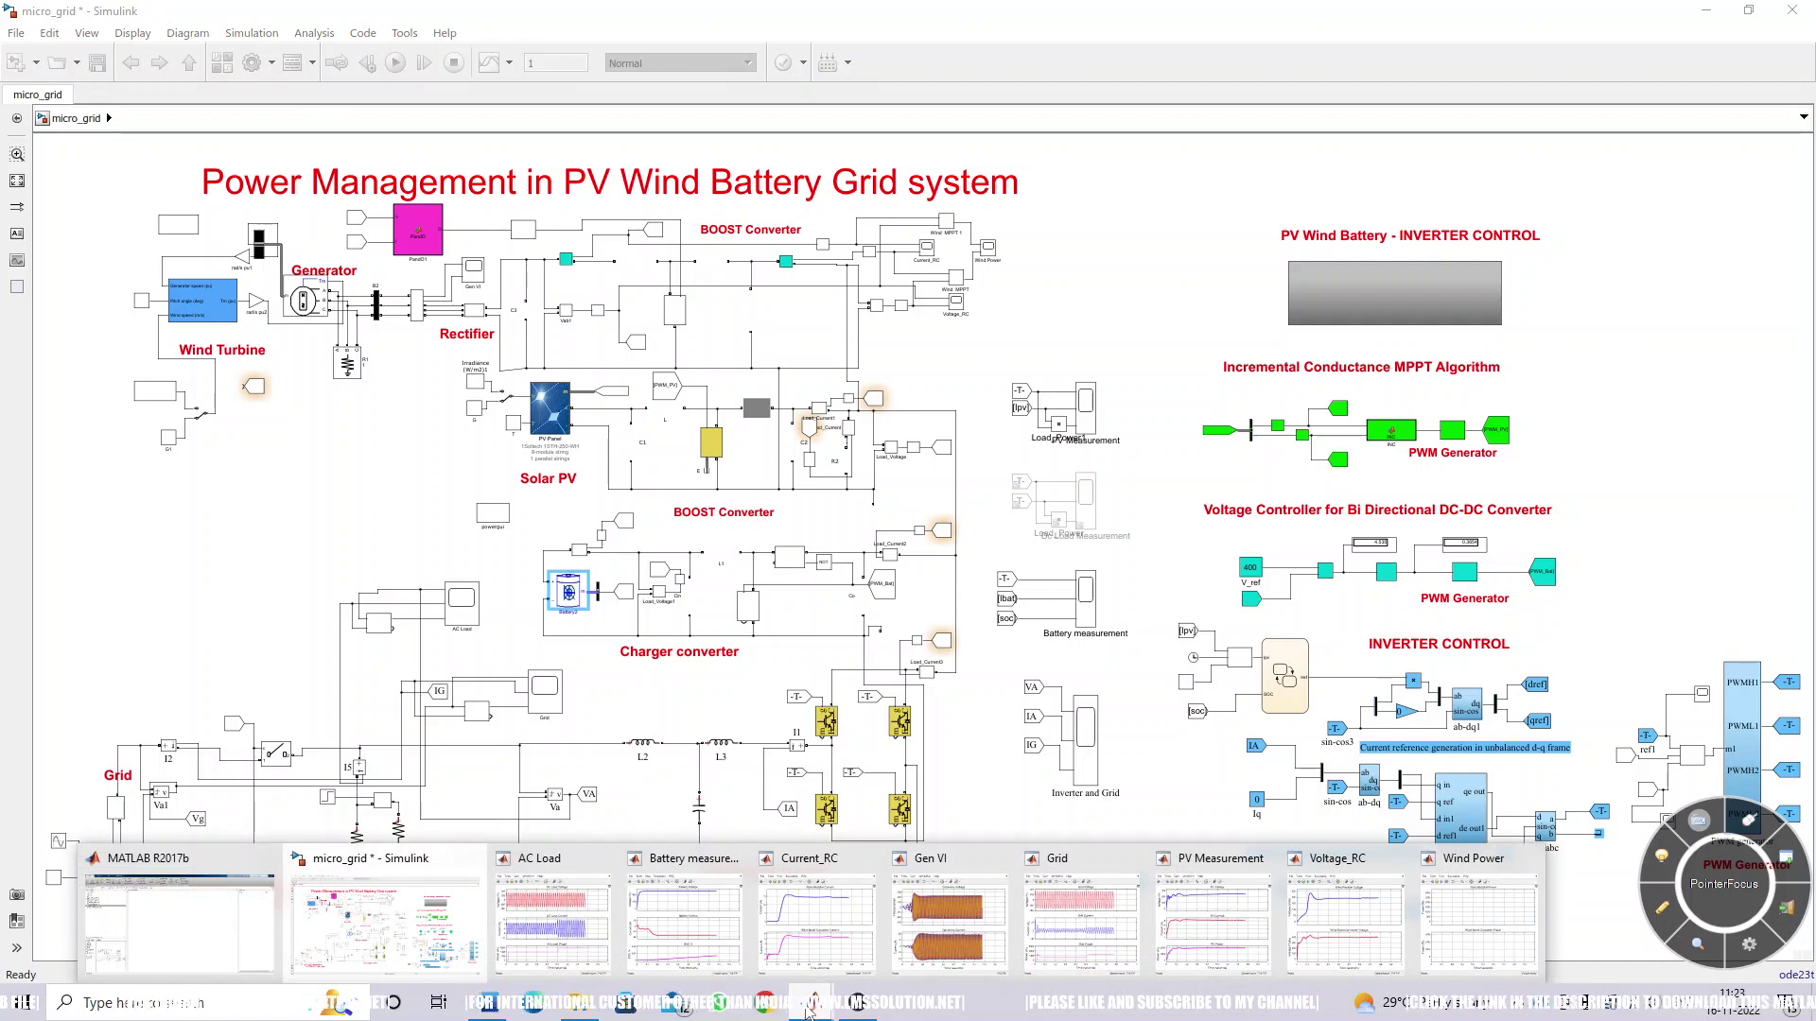
# Check the parameters of the grid mode constant next to the Grid source and accept its constant value of 1.
pyautogui.click(483, 678)
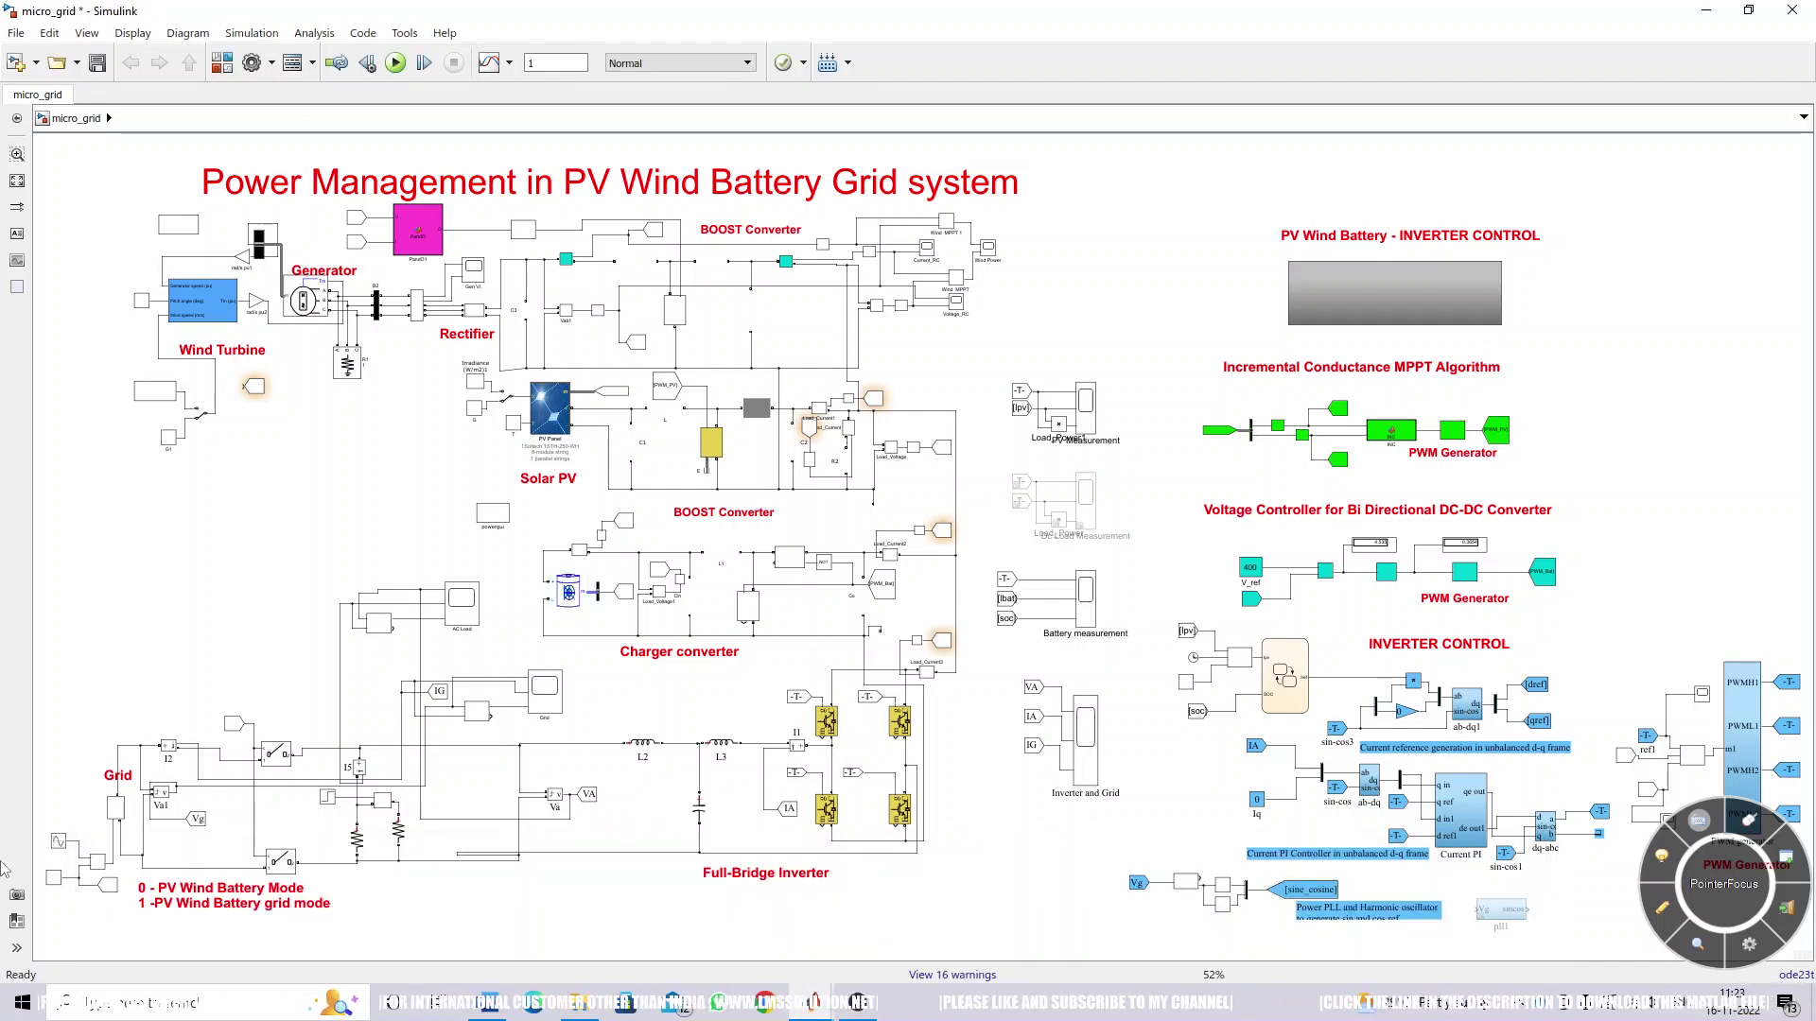
pyautogui.scroll(5, 62, 886)
pyautogui.scroll(-2, 66, 887)
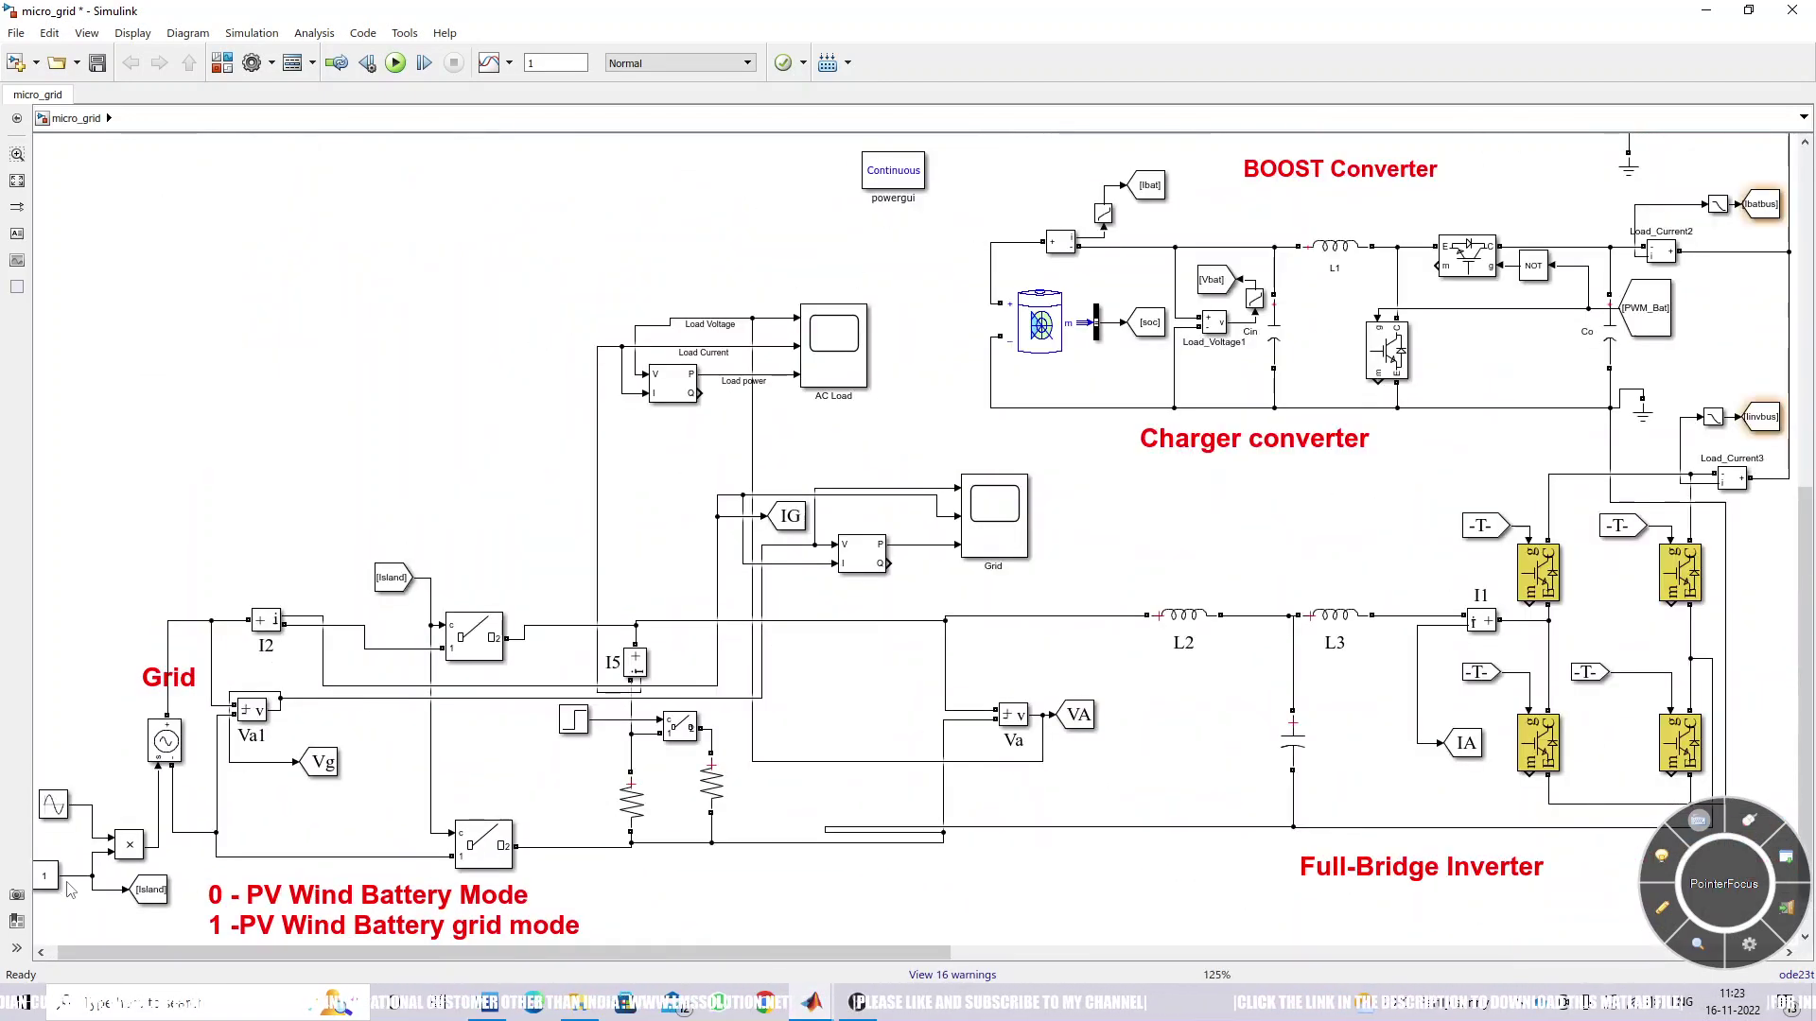
pyautogui.moveTo(488, 949); pyautogui.dragTo(479, 949)
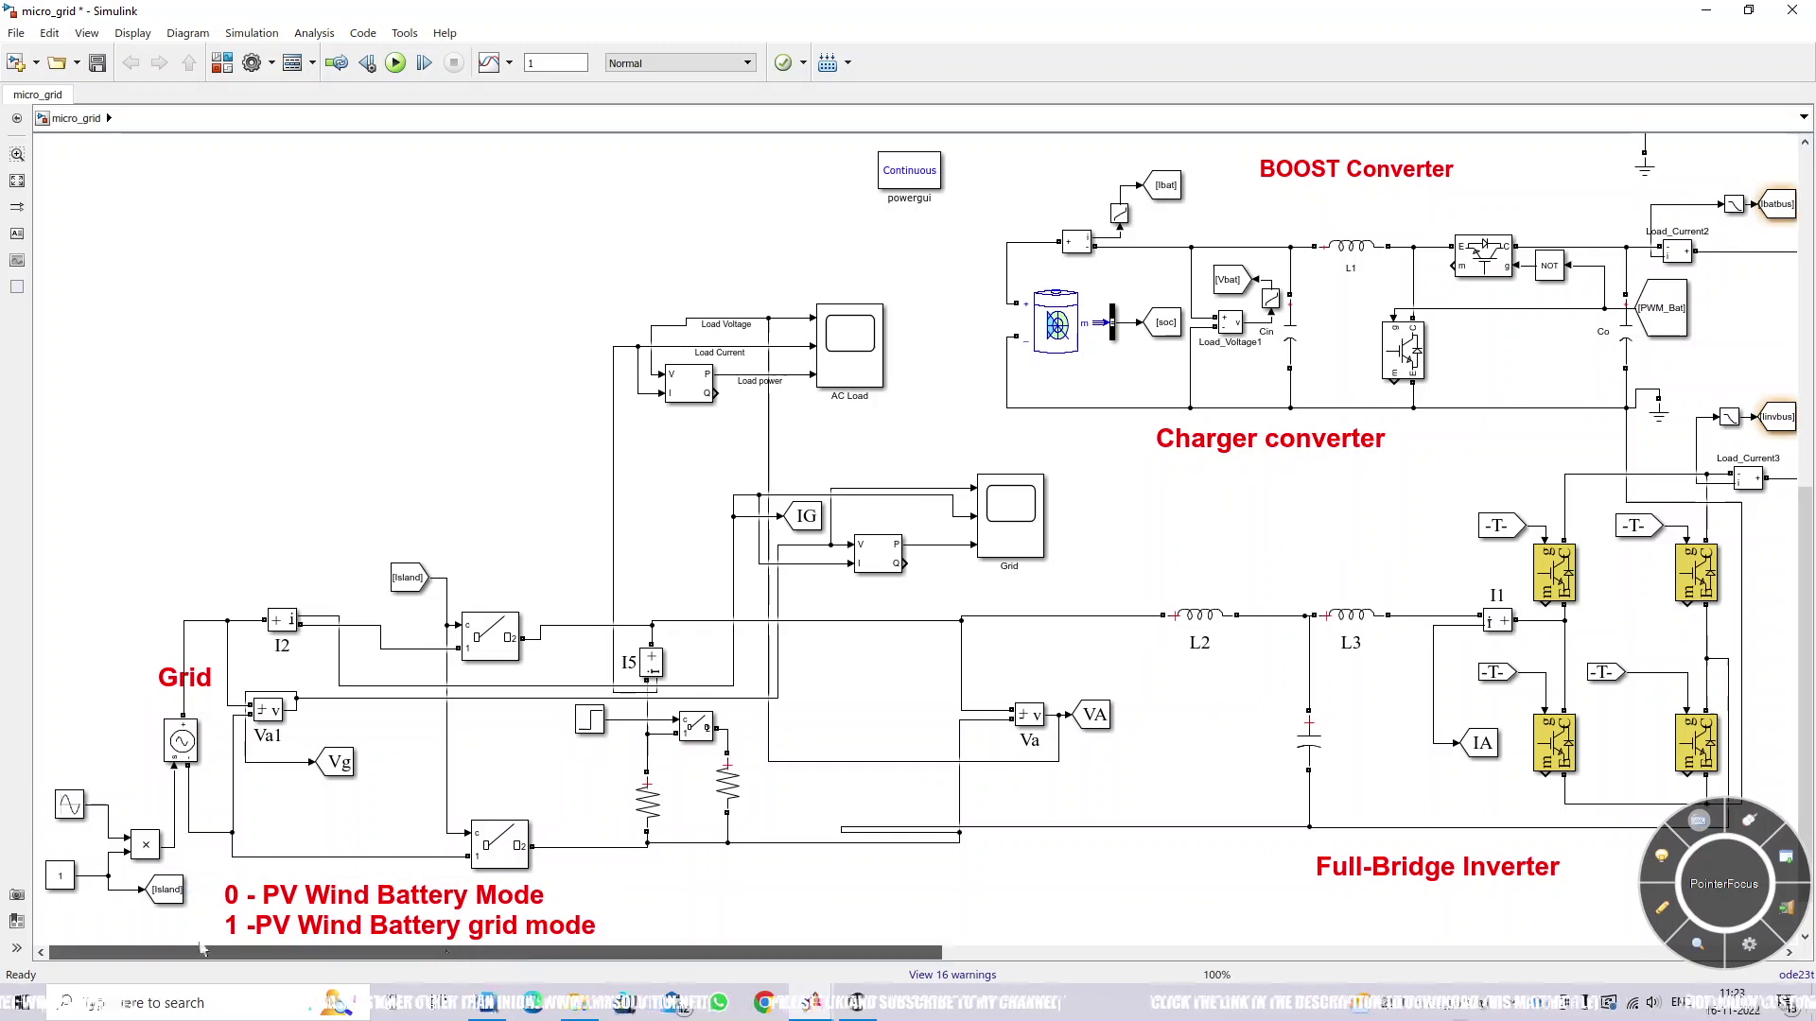
pyautogui.click(60, 894)
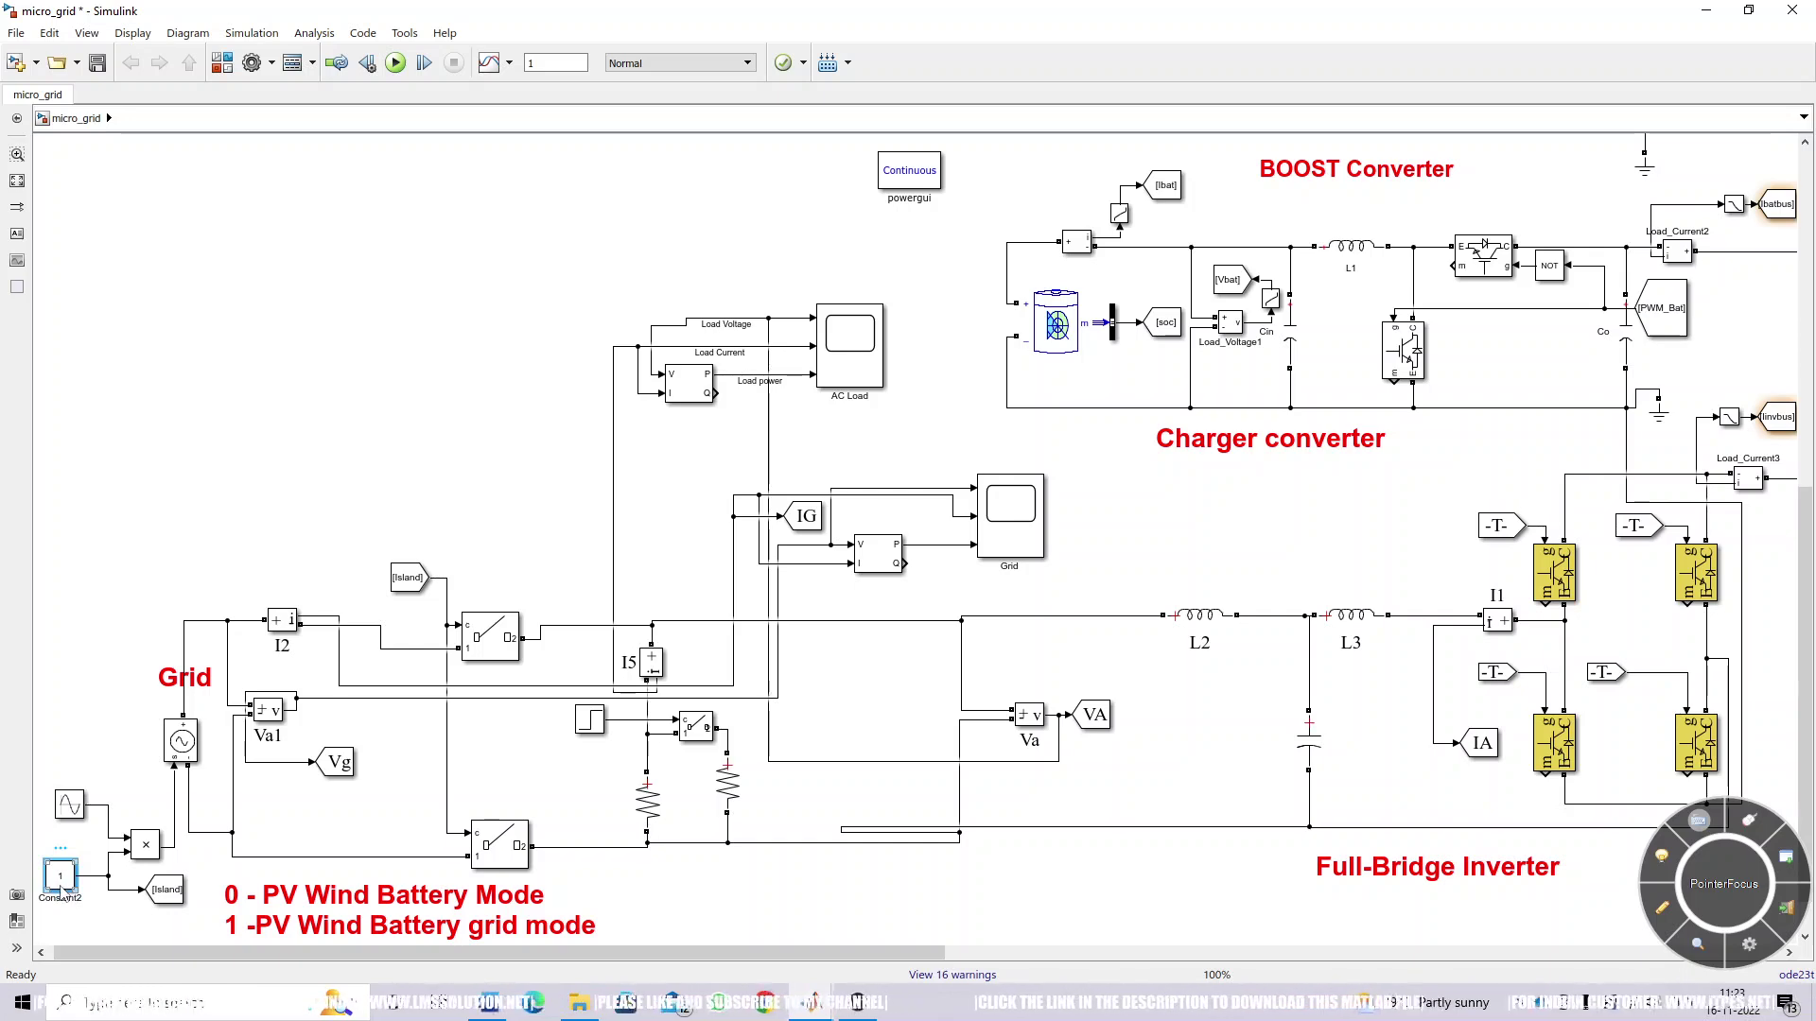
pyautogui.doubleClick(60, 880)
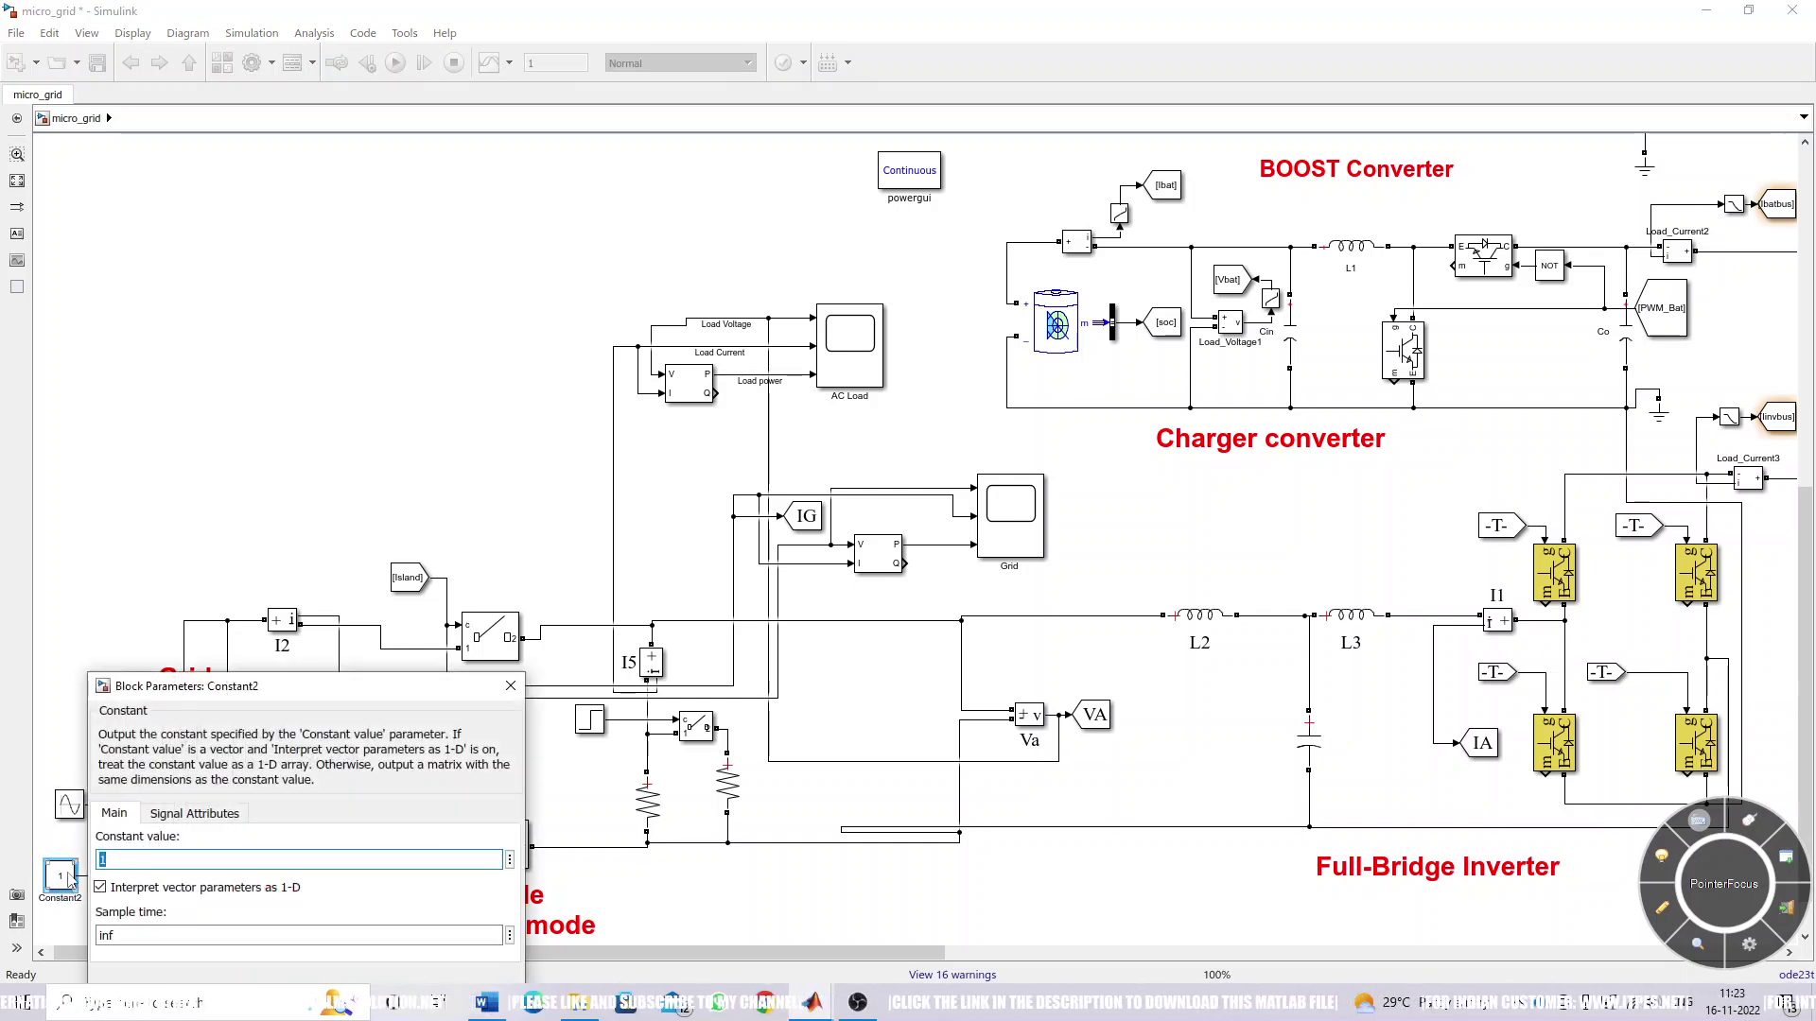
pyautogui.moveTo(236, 691); pyautogui.dragTo(311, 355)
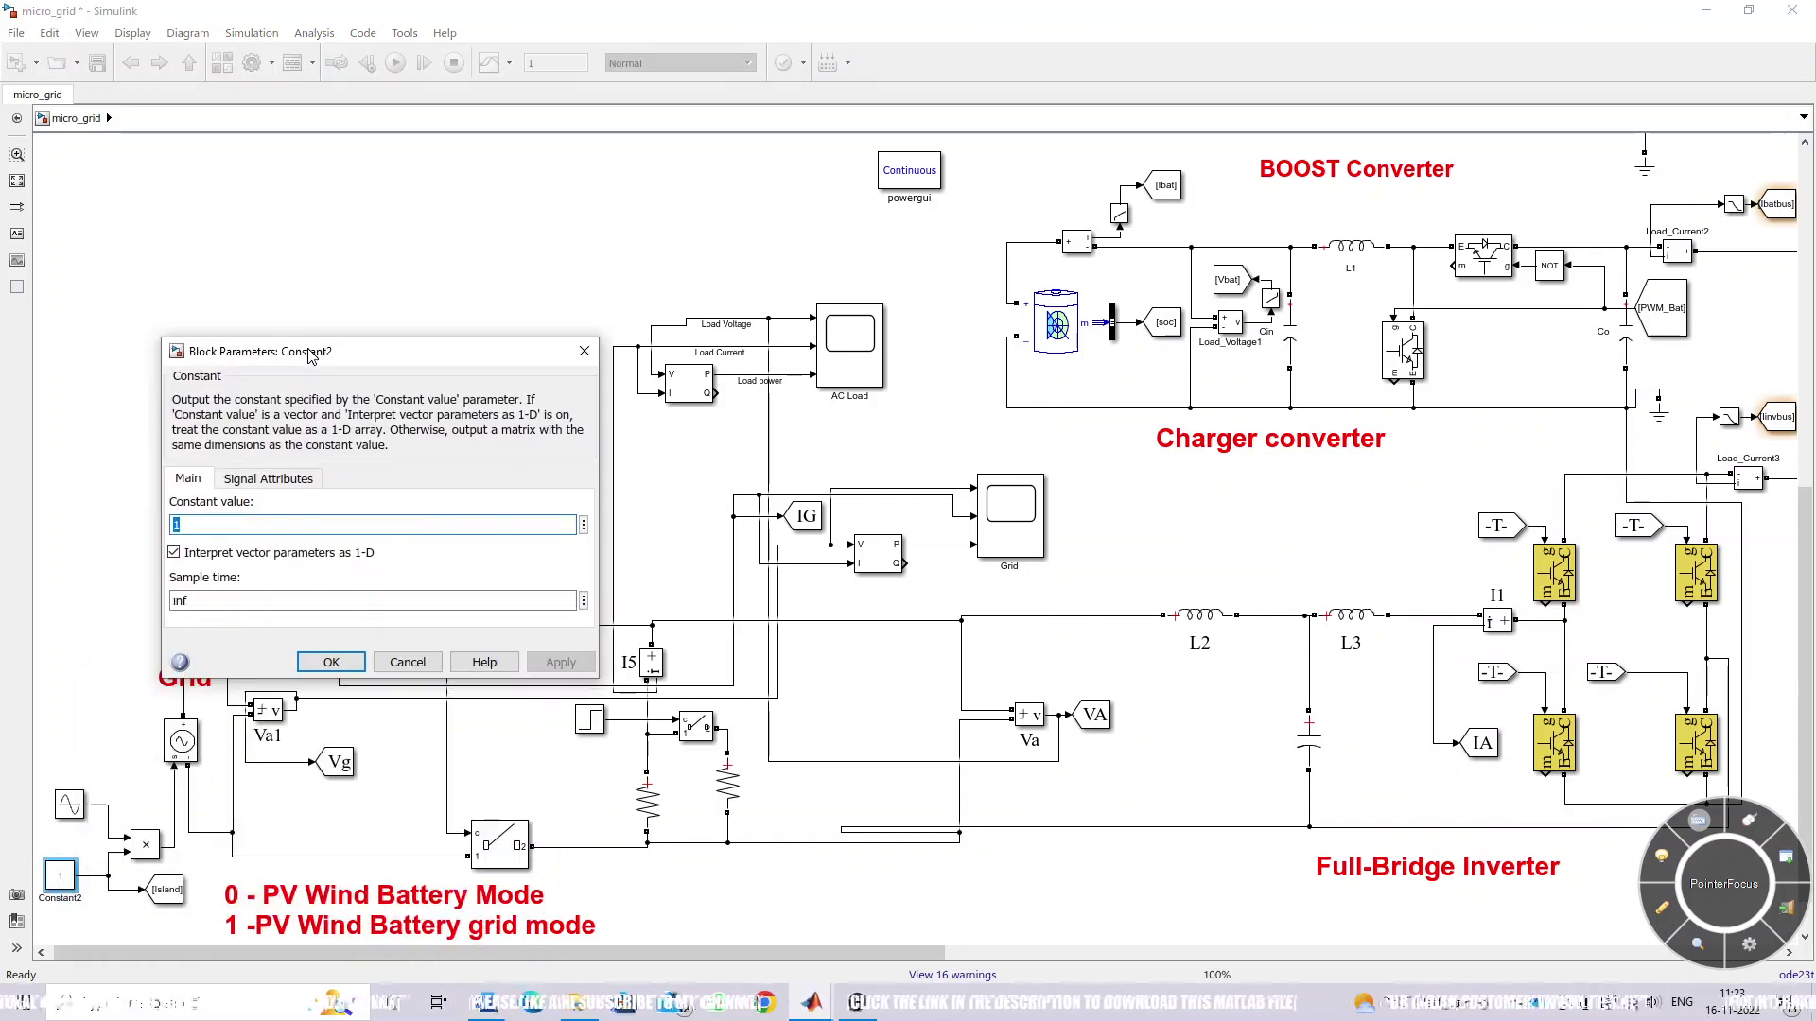
pyautogui.click(331, 662)
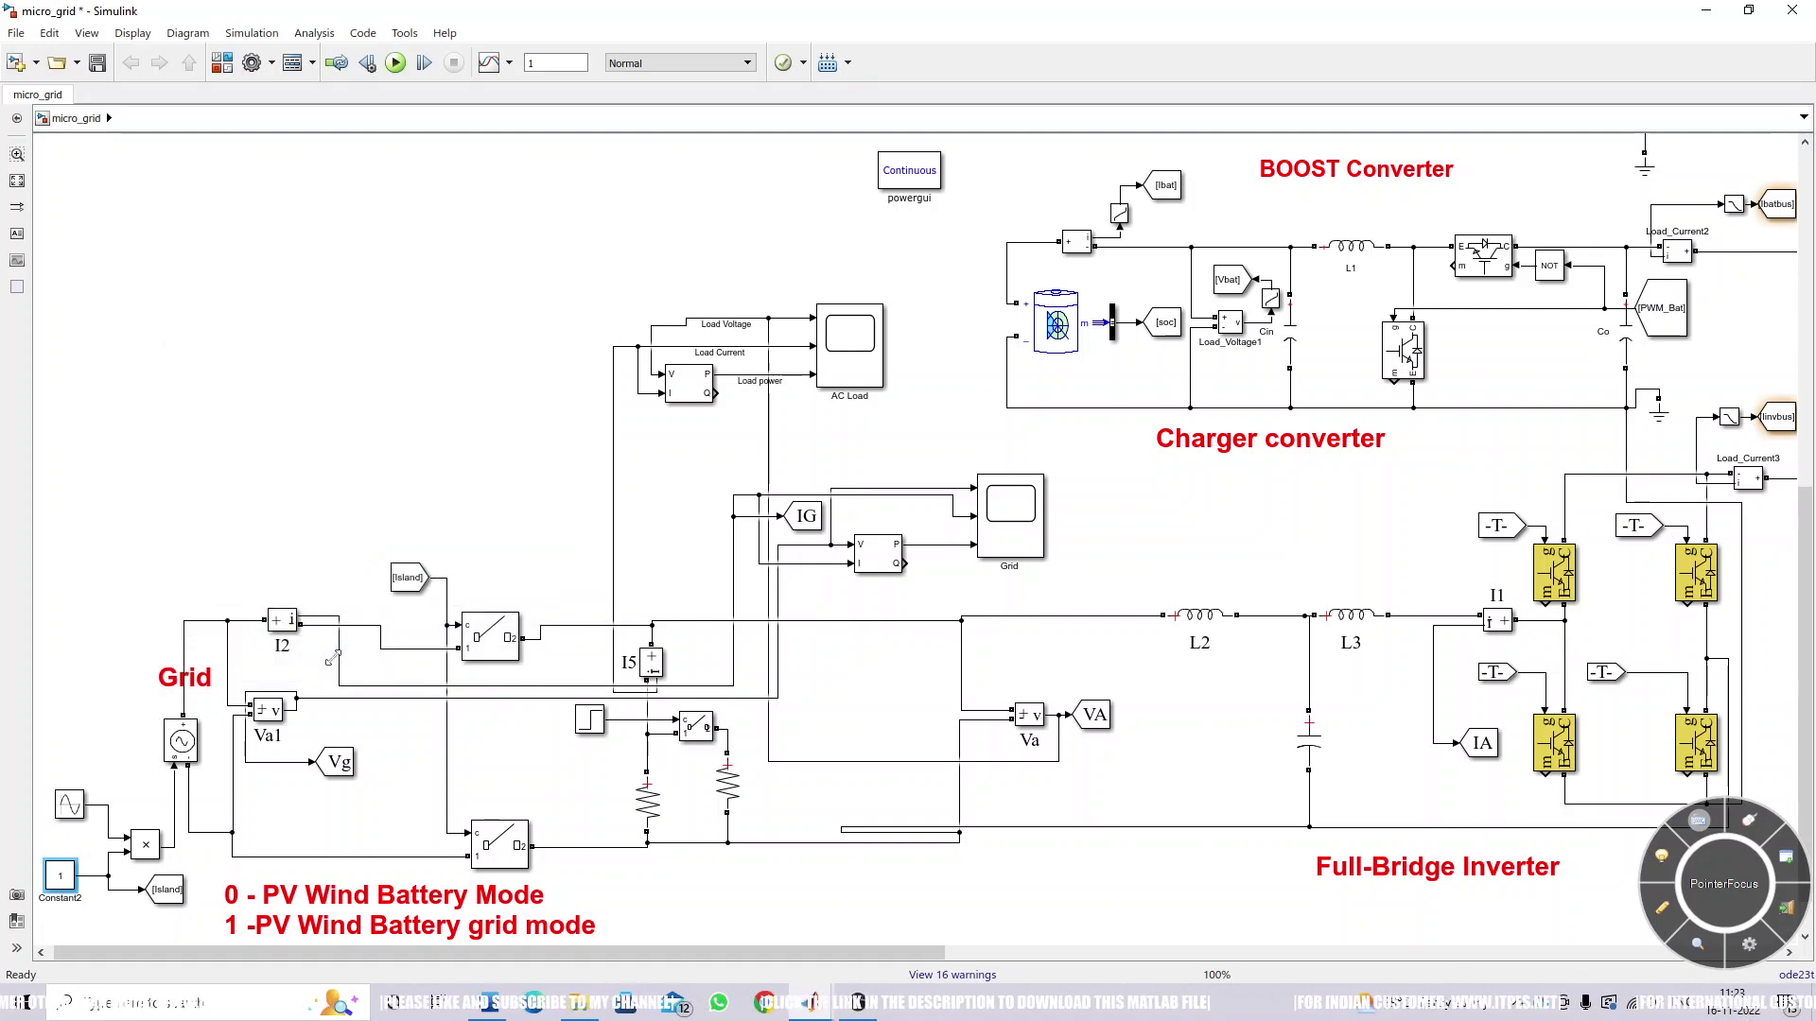
# Reopen the grid mode constant's parameters for another look and close them.
pyautogui.doubleClick(62, 879)
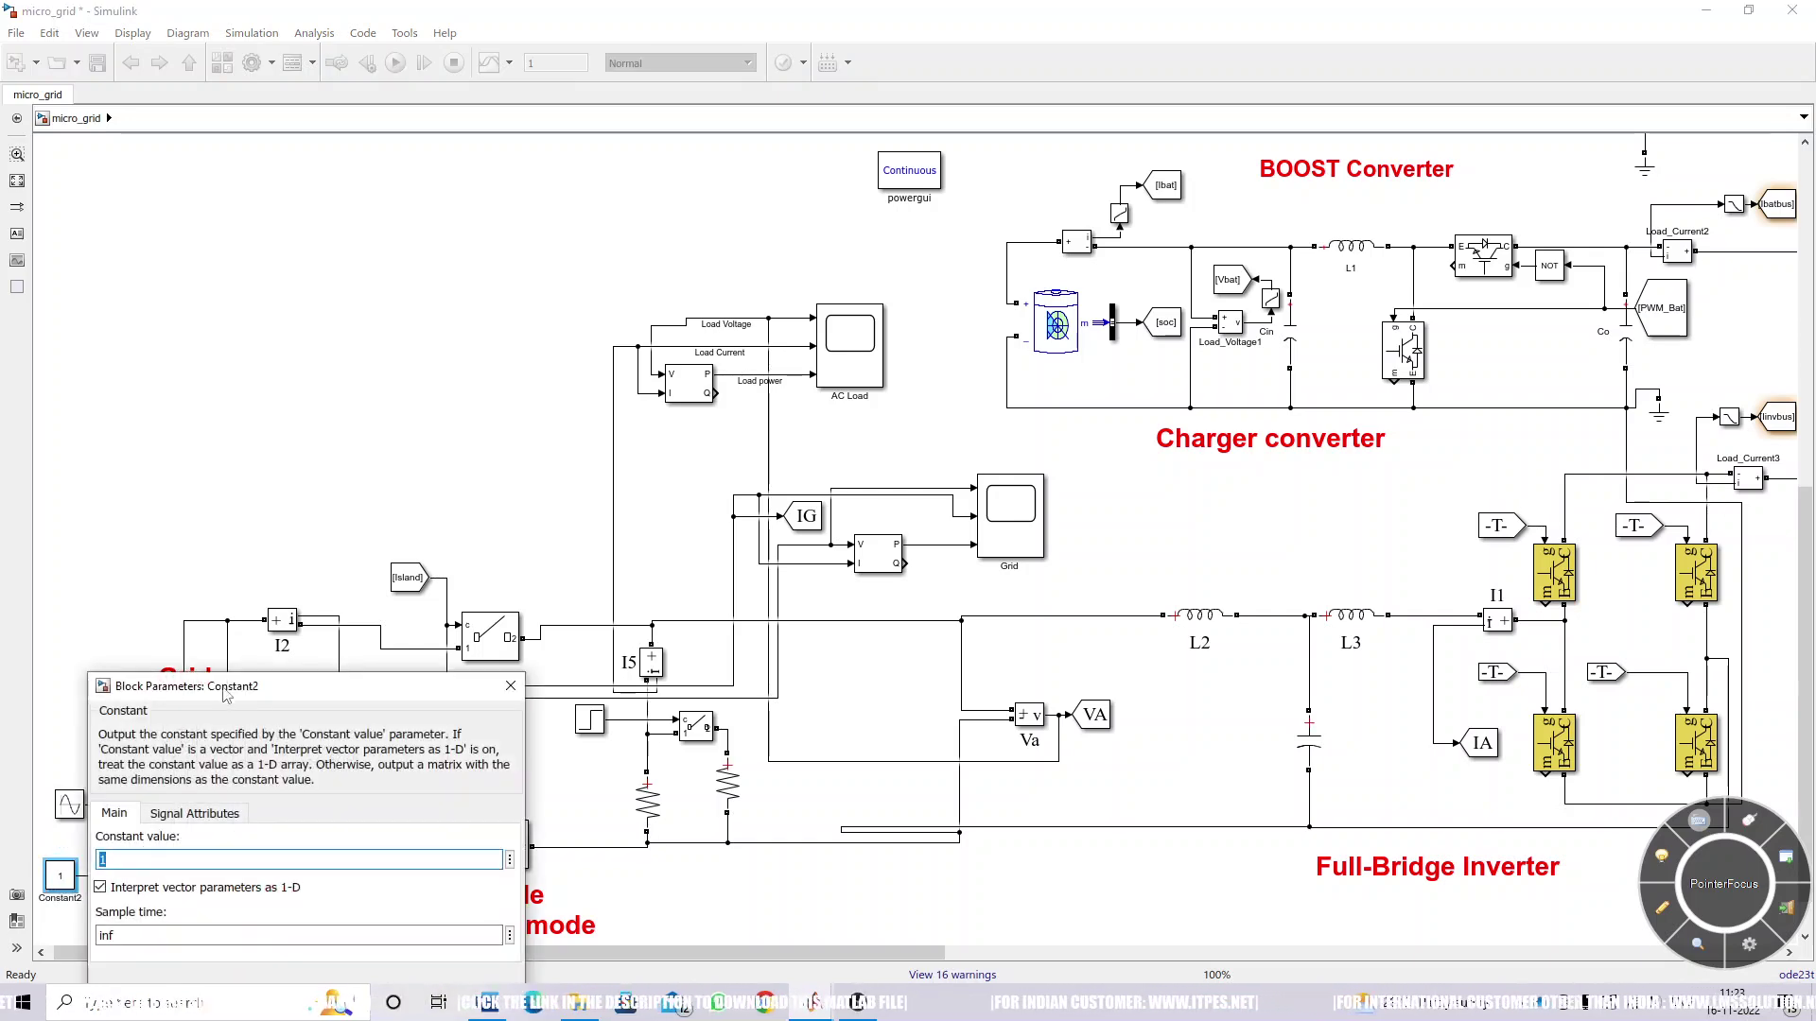
pyautogui.moveTo(223, 683); pyautogui.dragTo(274, 503)
pyautogui.click(305, 806)
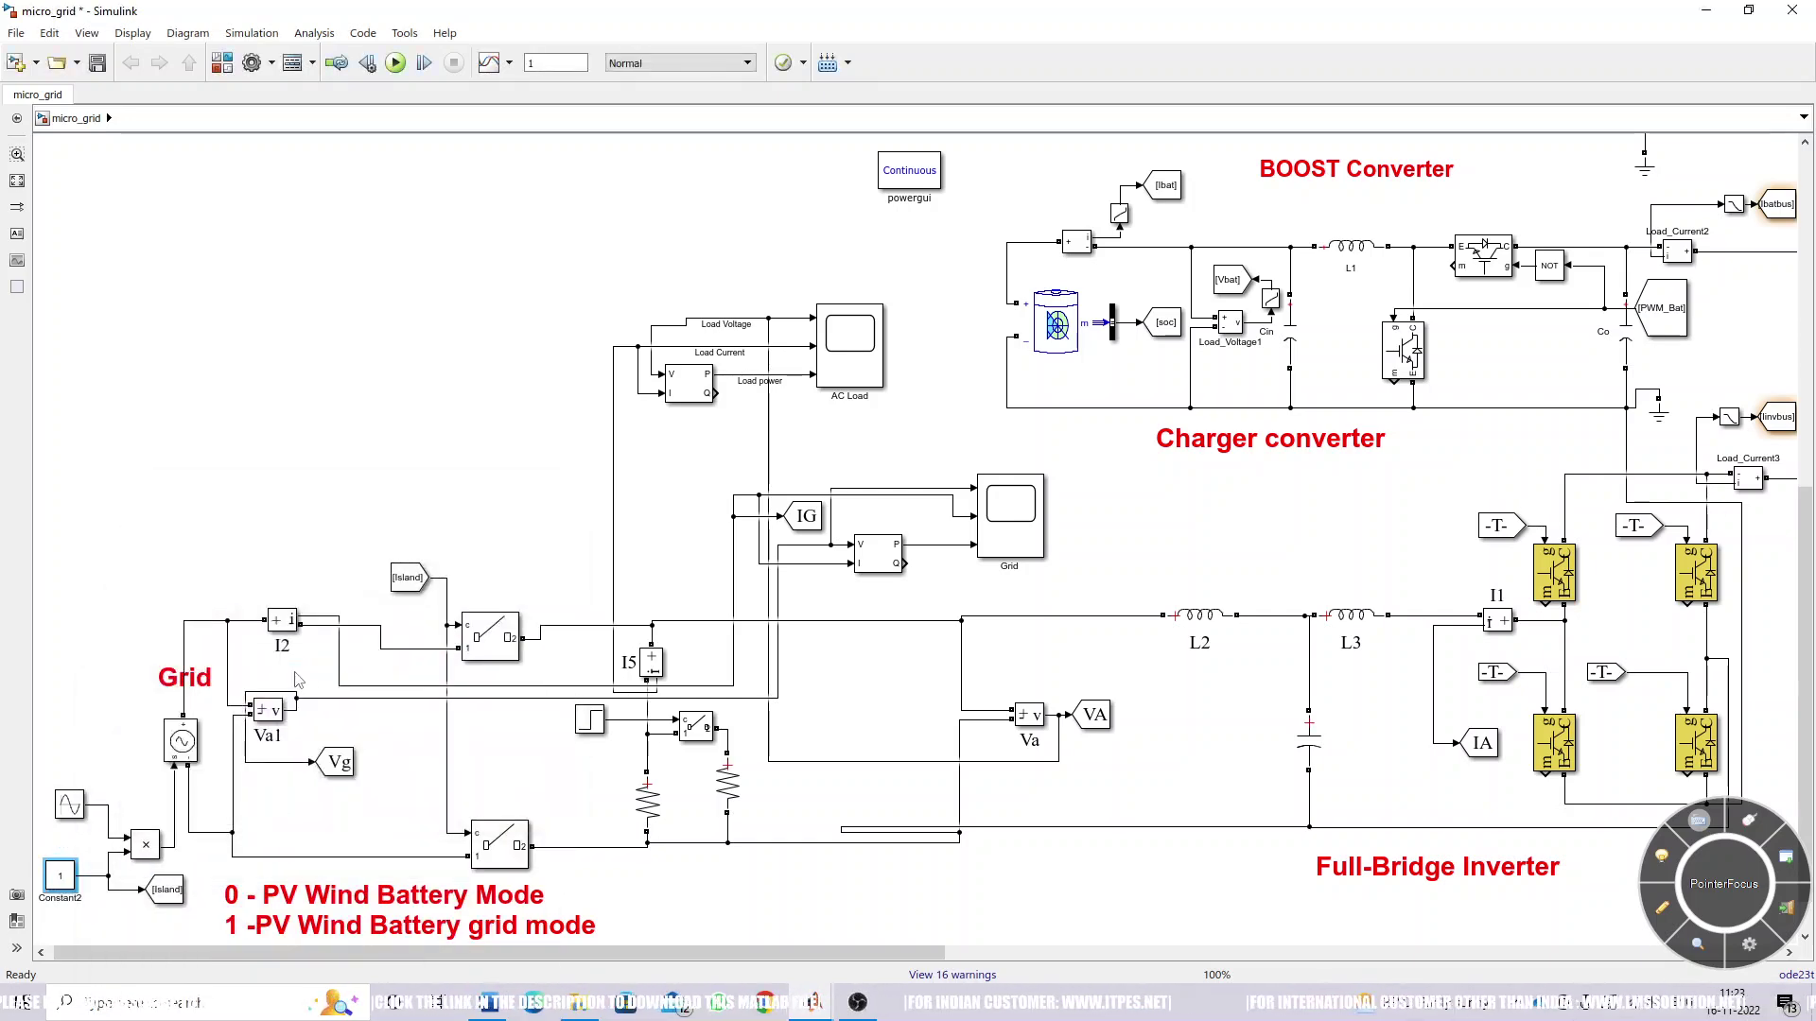
# Mark the mode constant as 0 and outline the grid section up to the two breakers with the screen pen, and clear the marks.
pyautogui.press('F9')
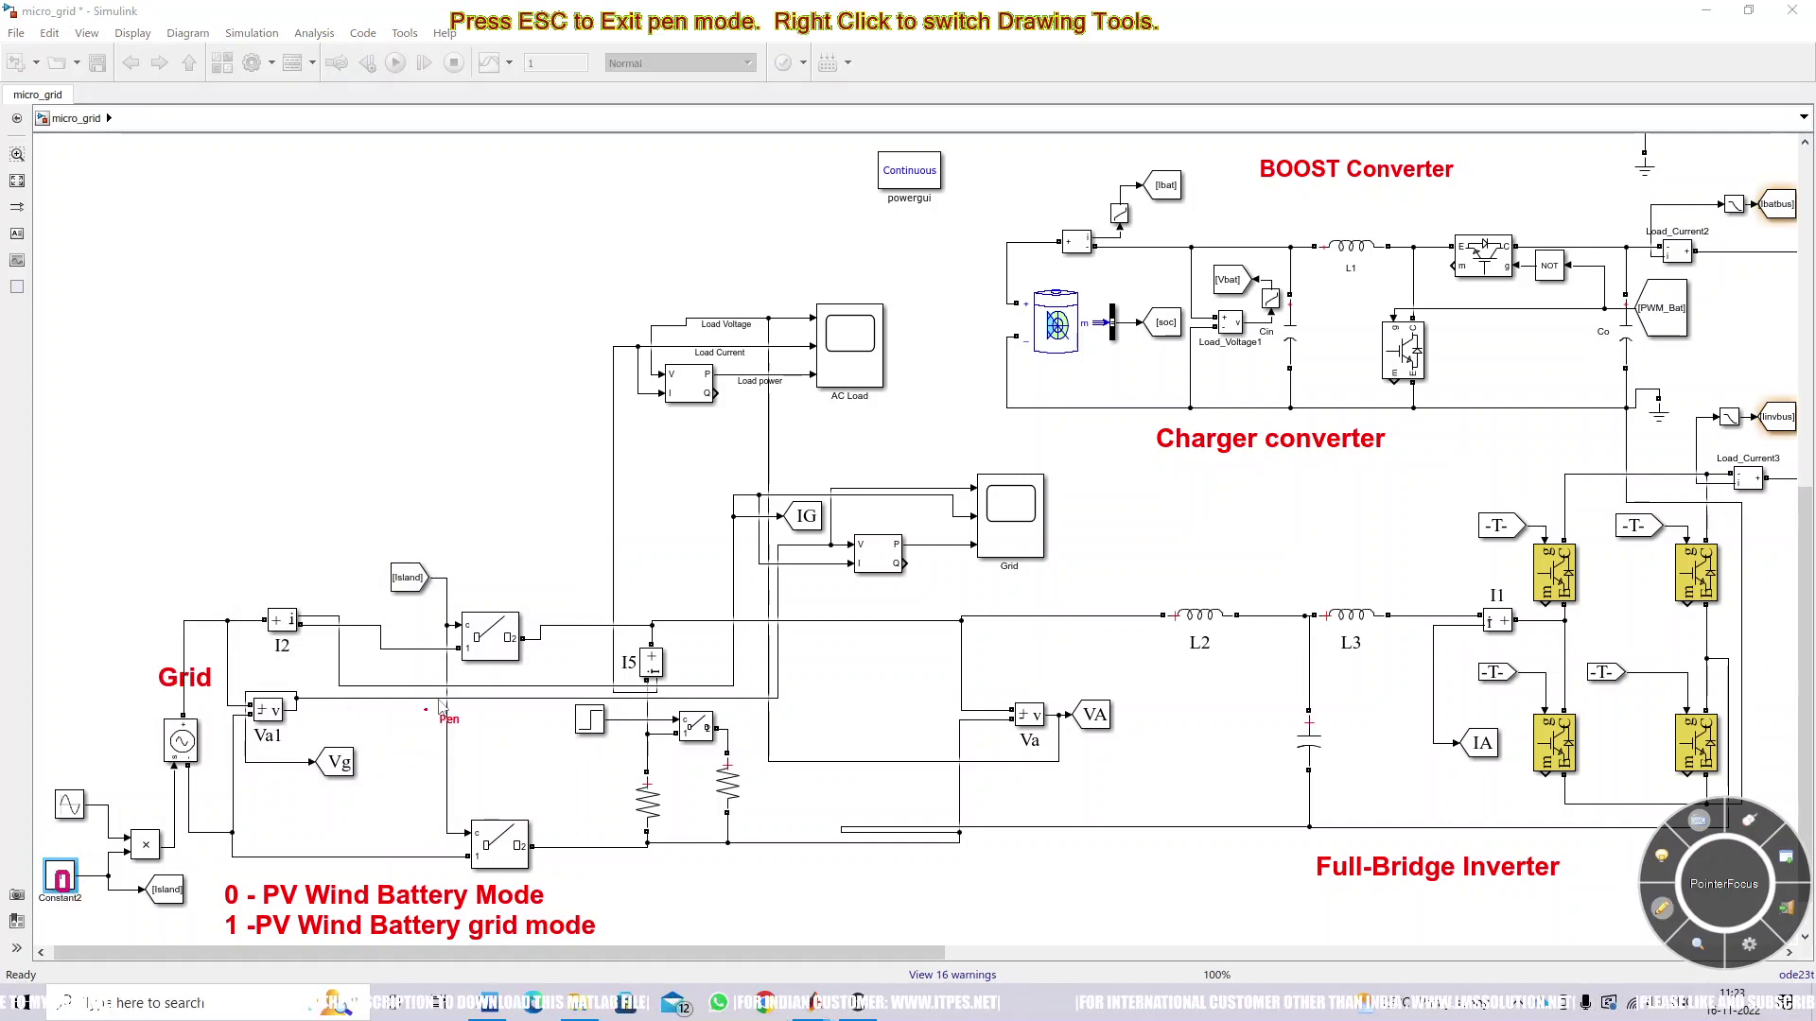
pyautogui.moveTo(445, 526)
pyautogui.mouseDown()
pyautogui.moveTo(436, 645)
pyautogui.moveTo(283, 886)
pyautogui.moveTo(113, 894)
pyautogui.mouseUp()
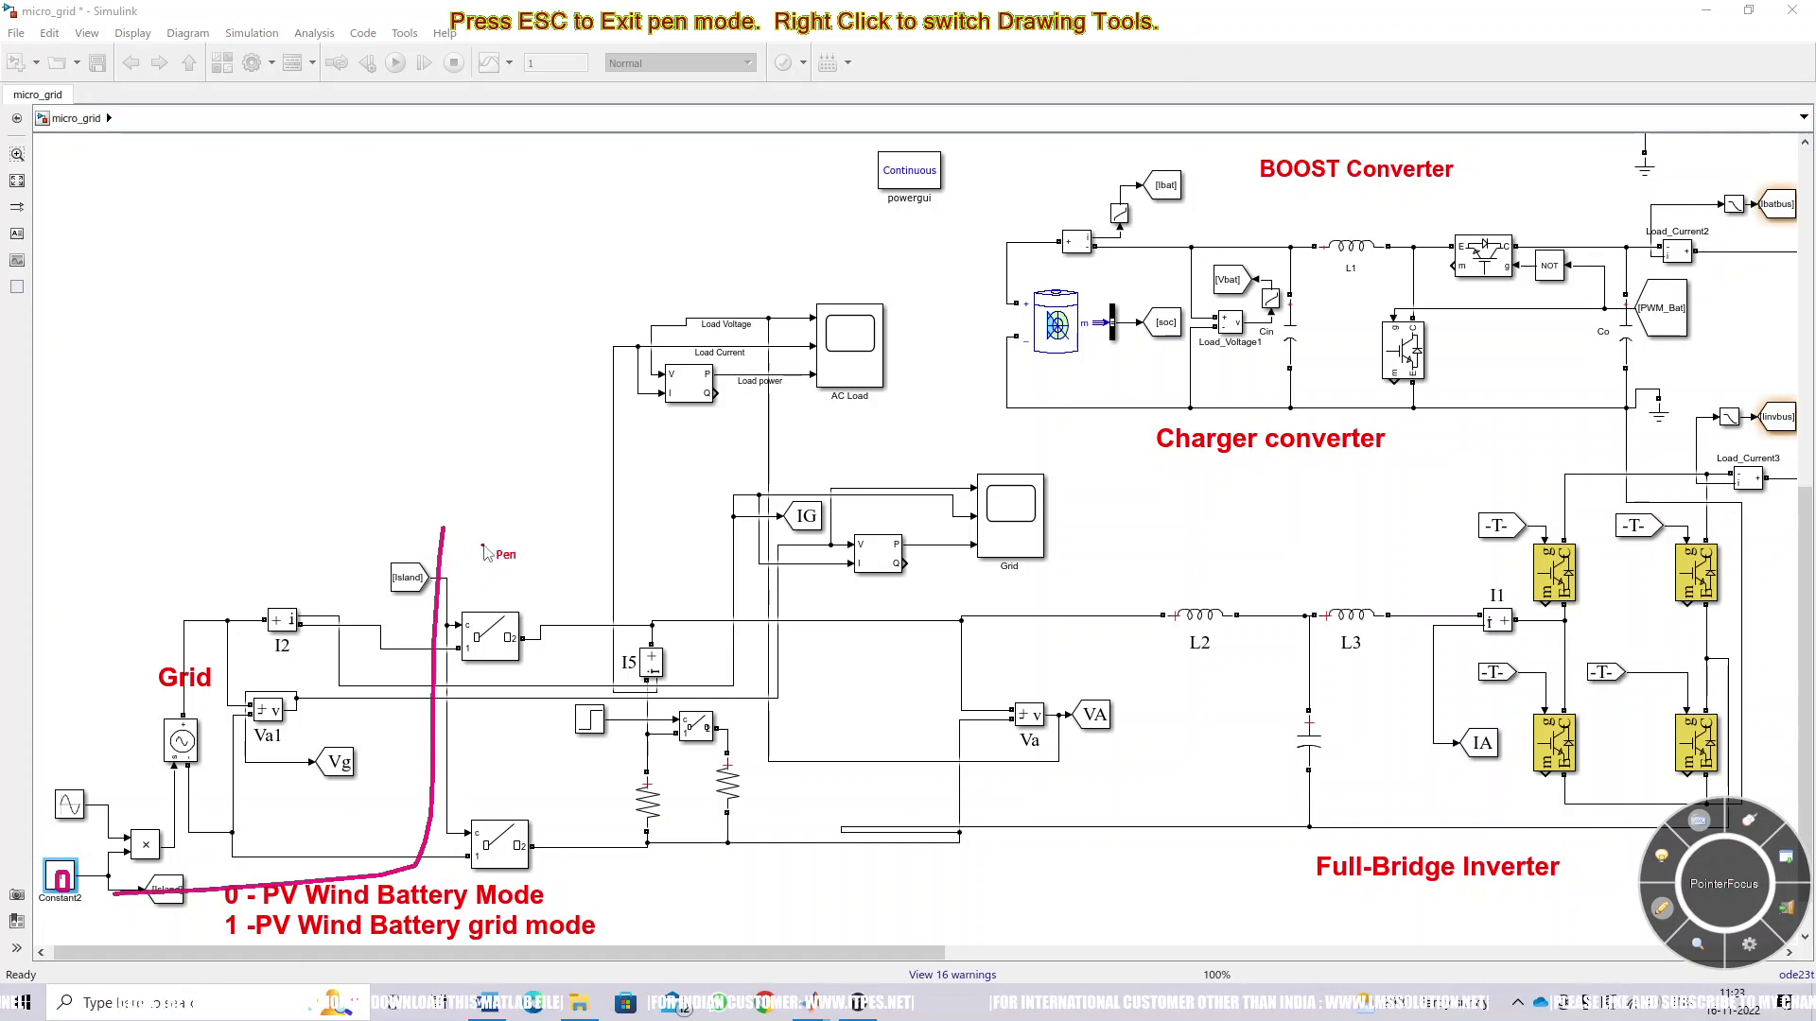
pyautogui.moveTo(452, 530); pyautogui.dragTo(267, 546)
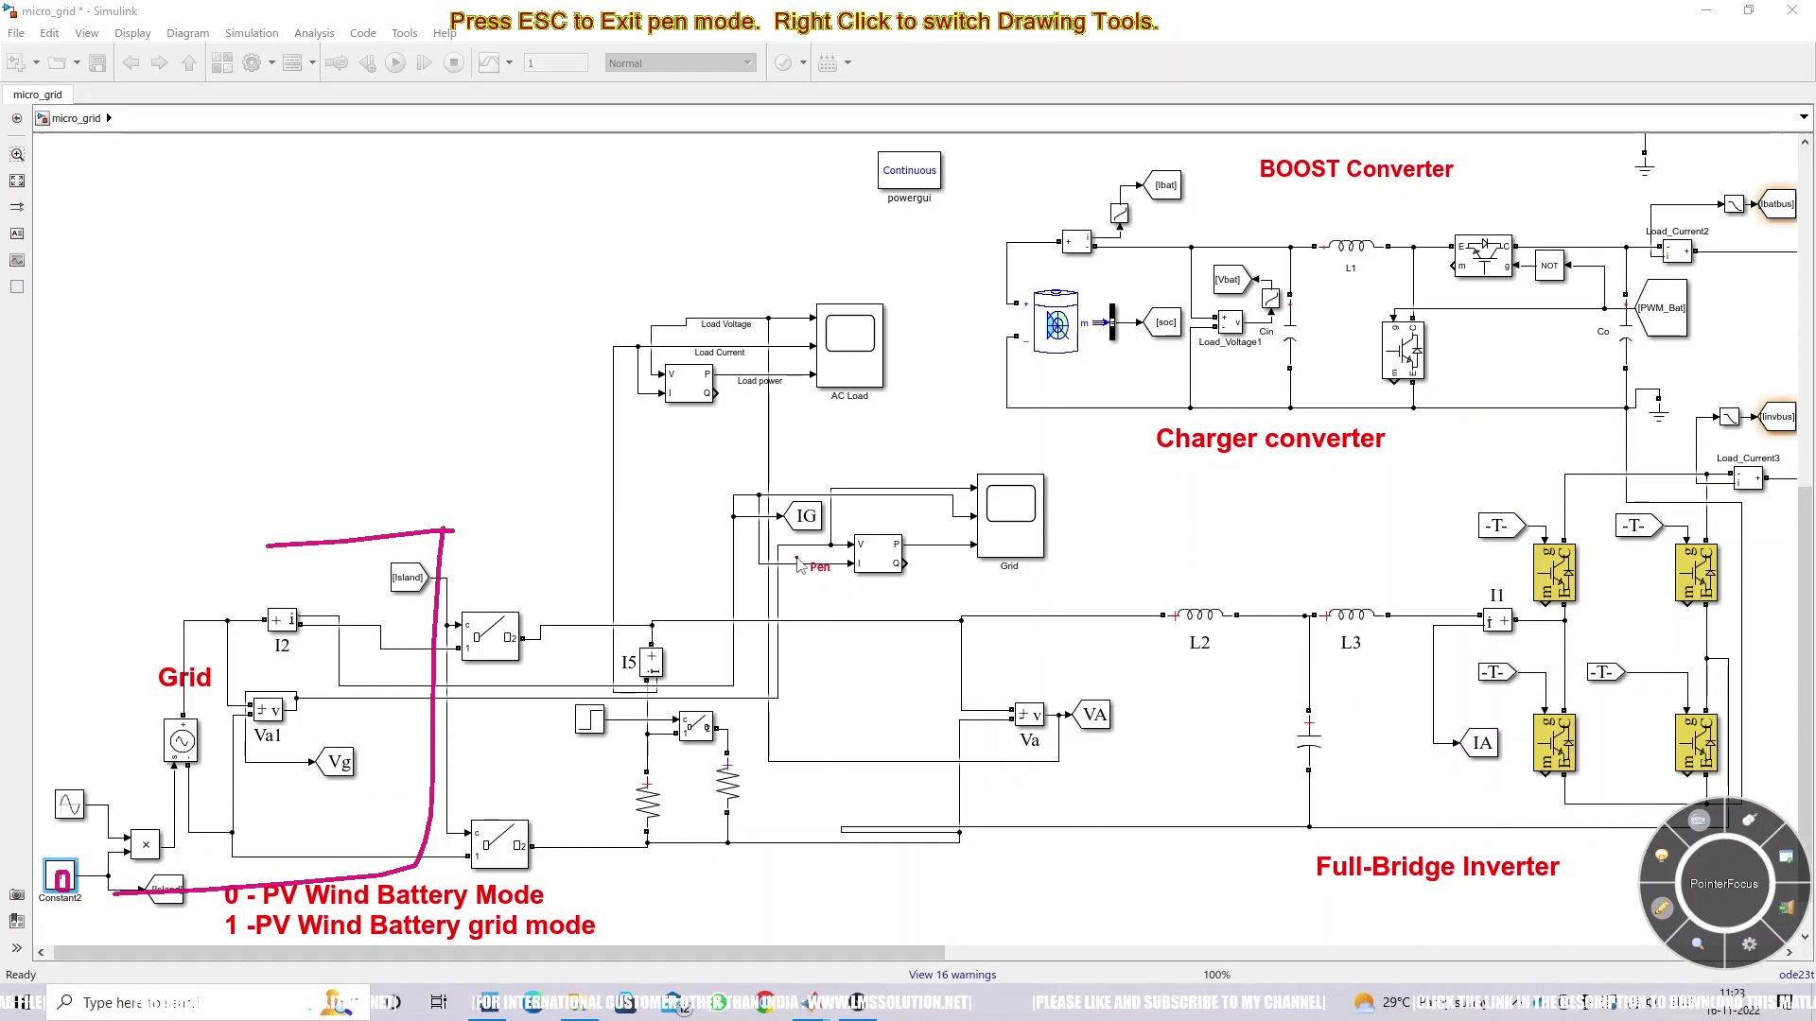
pyautogui.press('Escape')
# Draw a pen arrow from the Grid source toward the breakers to show the power flow direction, and clear it.
pyautogui.click(18, 181)
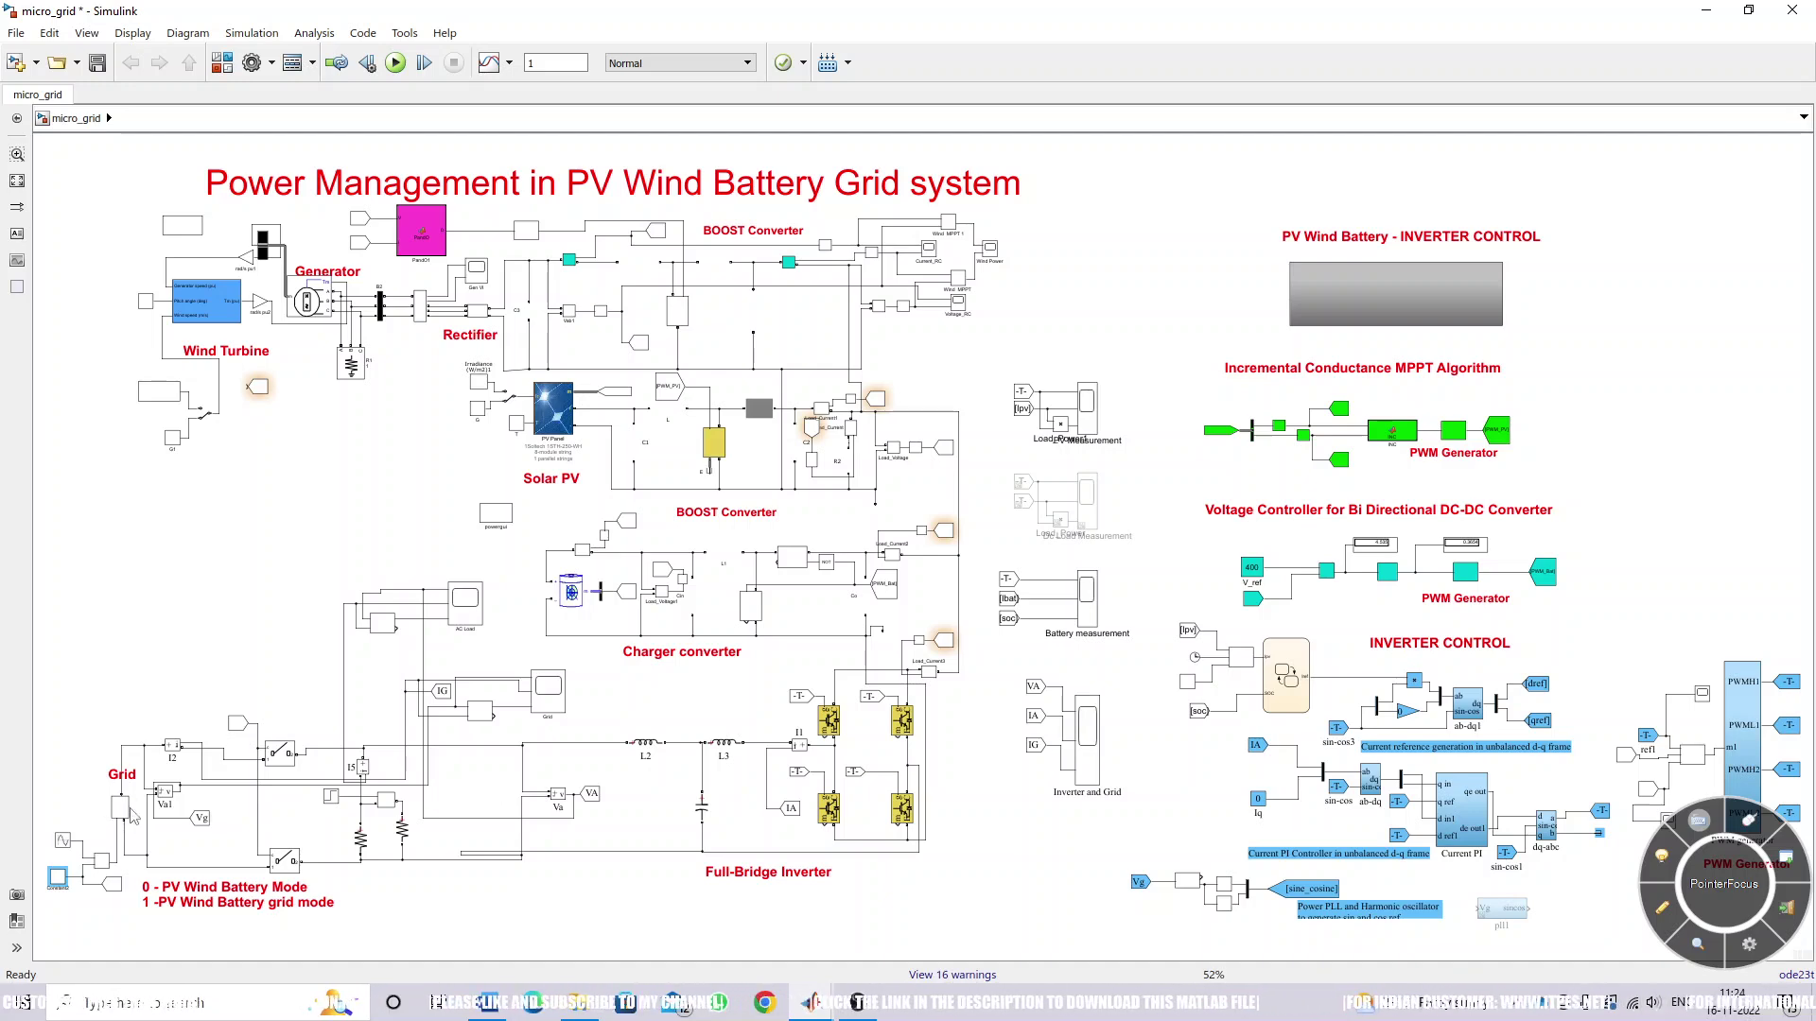
pyautogui.scroll(5, 49, 878)
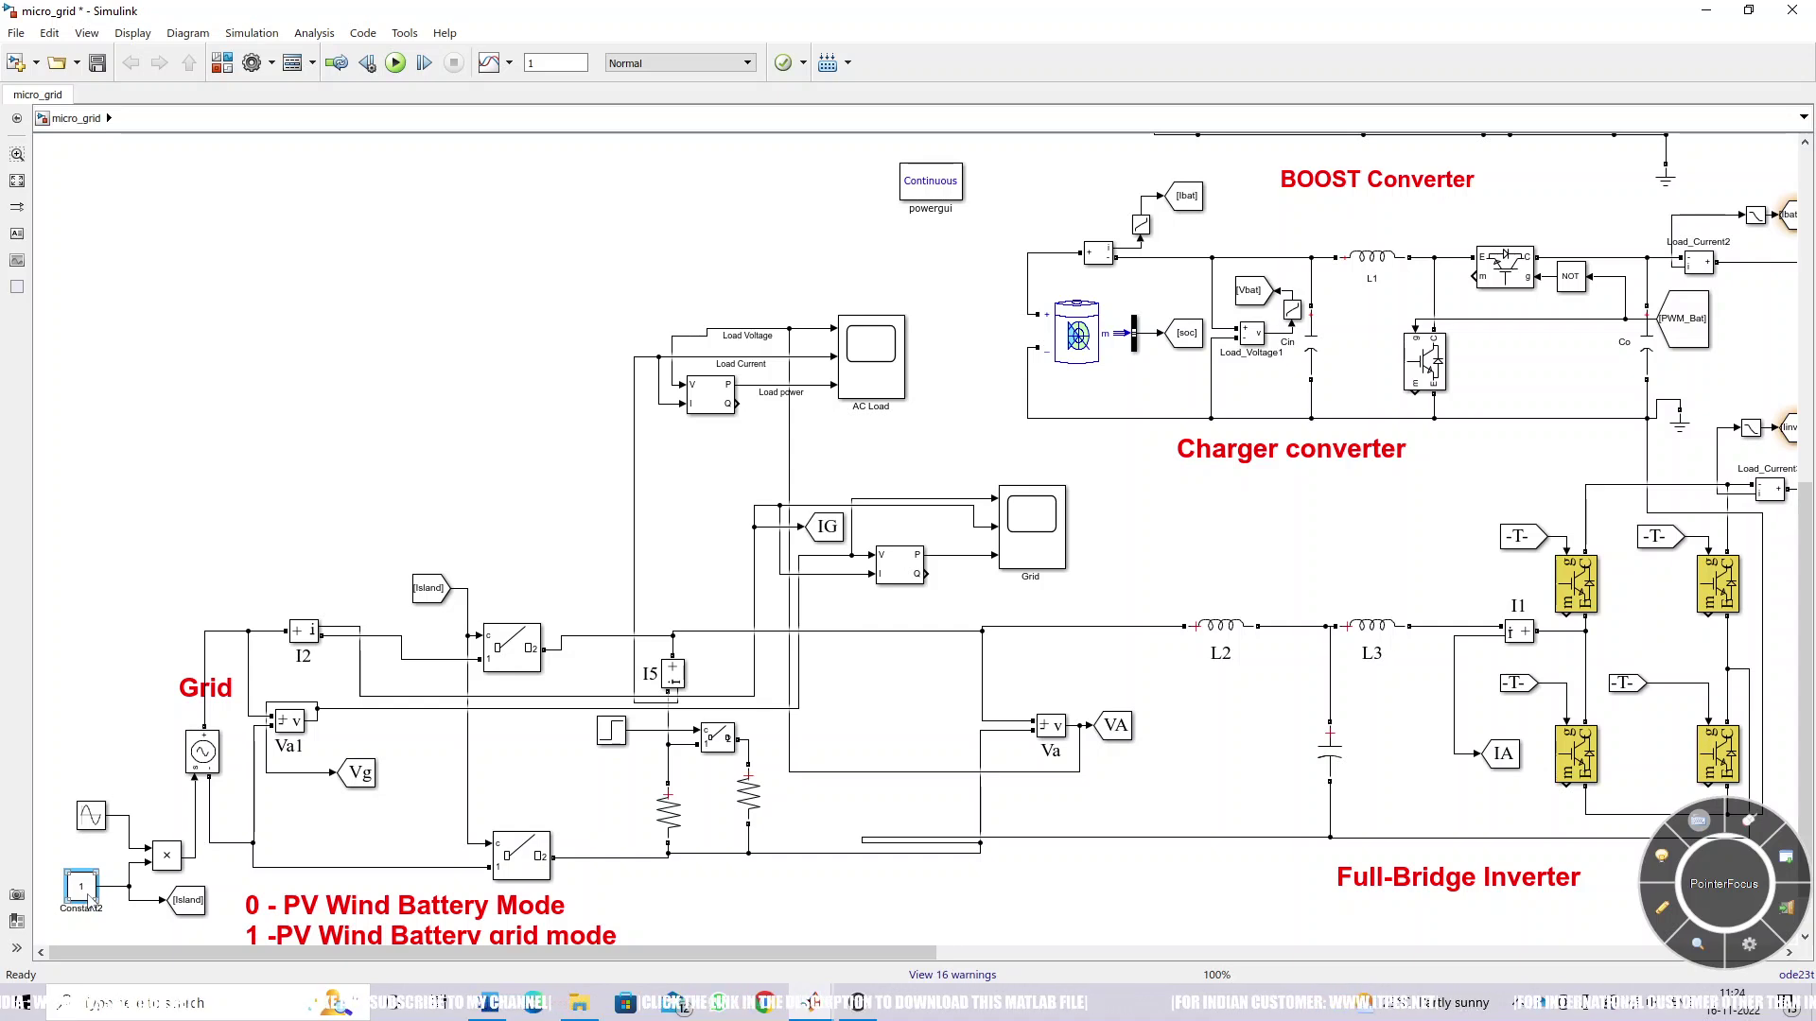
pyautogui.press('F10')
pyautogui.moveTo(156, 729)
pyautogui.mouseDown()
pyautogui.moveTo(387, 707)
pyautogui.moveTo(365, 747)
pyautogui.mouseUp()
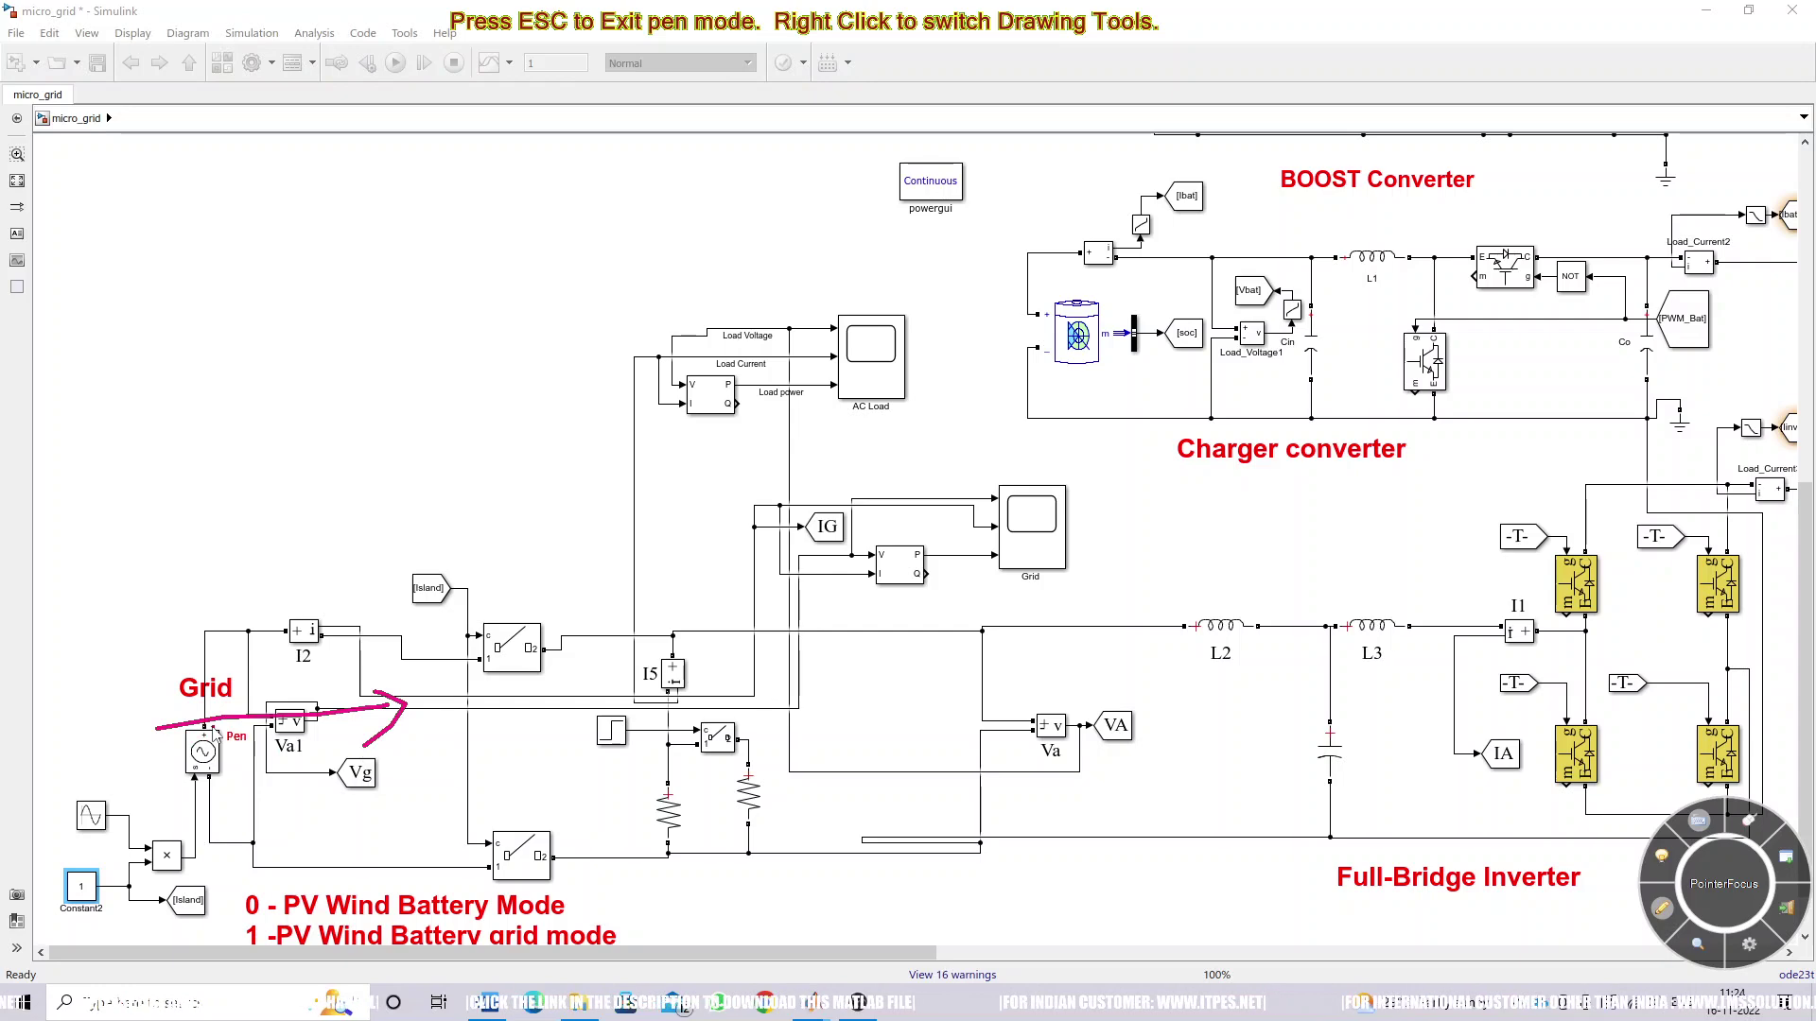
pyautogui.press('Escape')
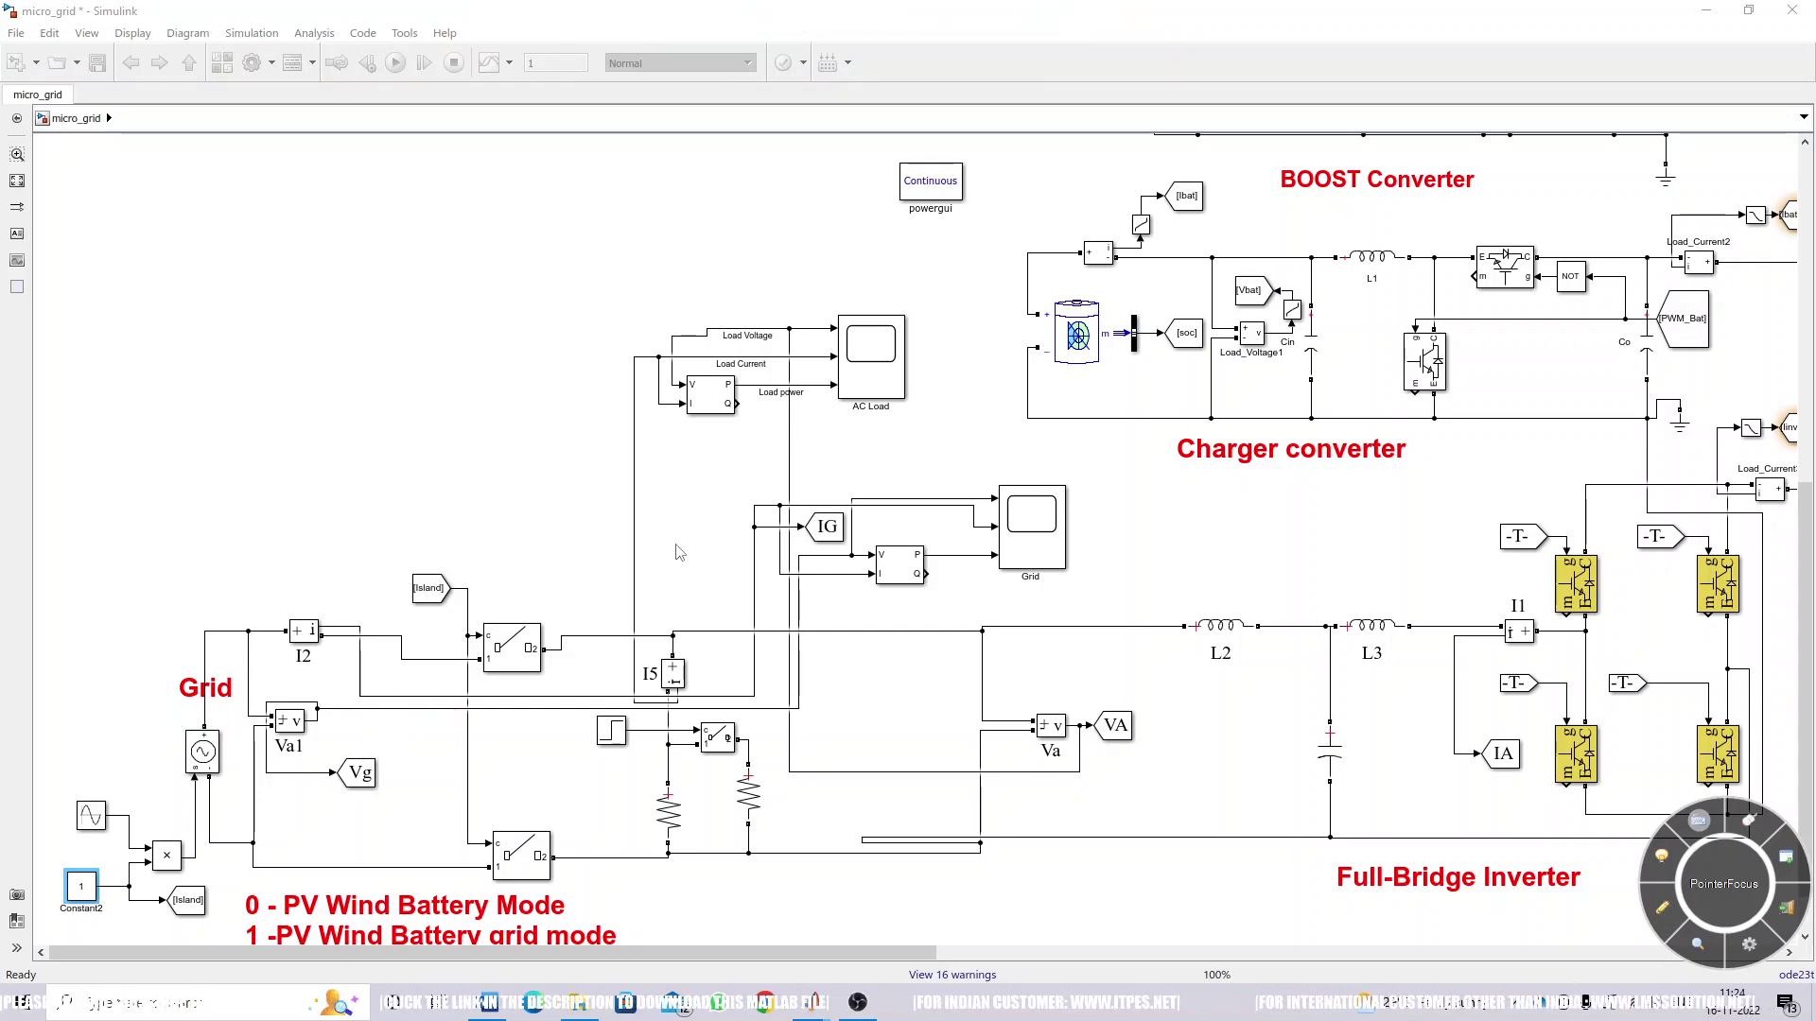
# Open the inverter control's Stateflow chart, underline the Ipv and SOC conditions and the Iref values, and return to the top-level model.
pyautogui.moveTo(731, 950); pyautogui.dragTo(1323, 950)
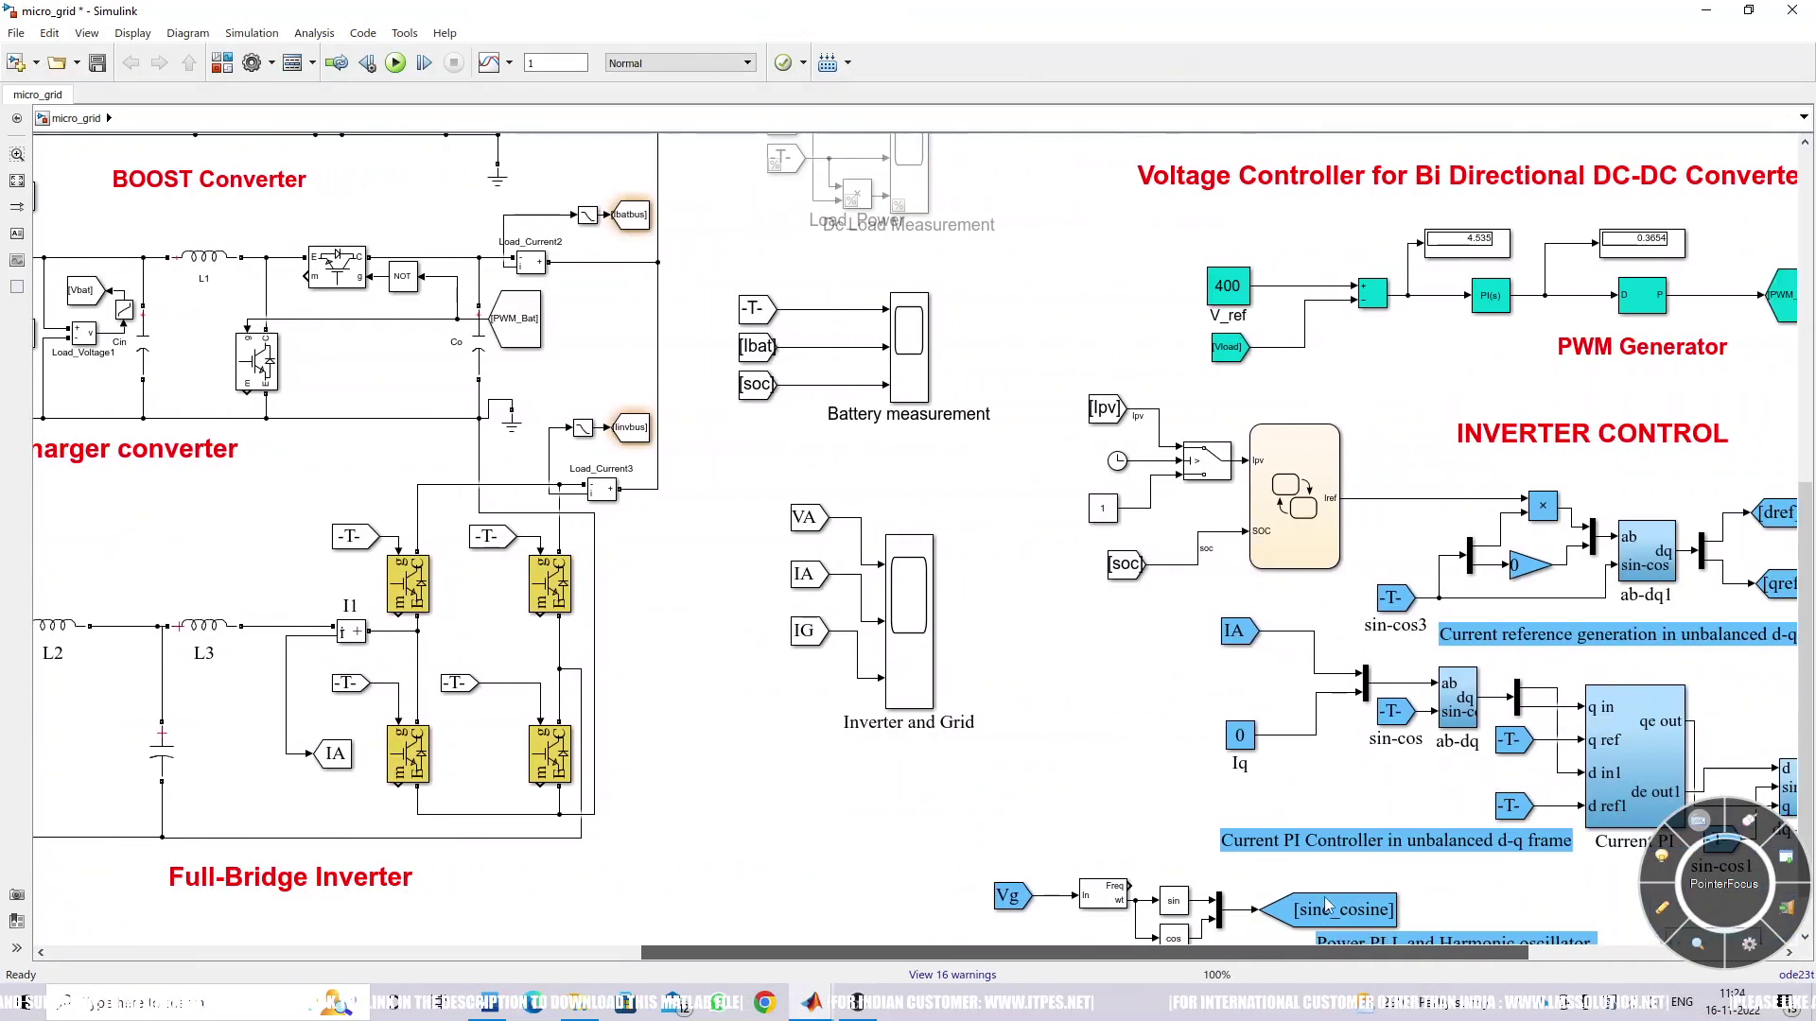
pyautogui.doubleClick(1287, 492)
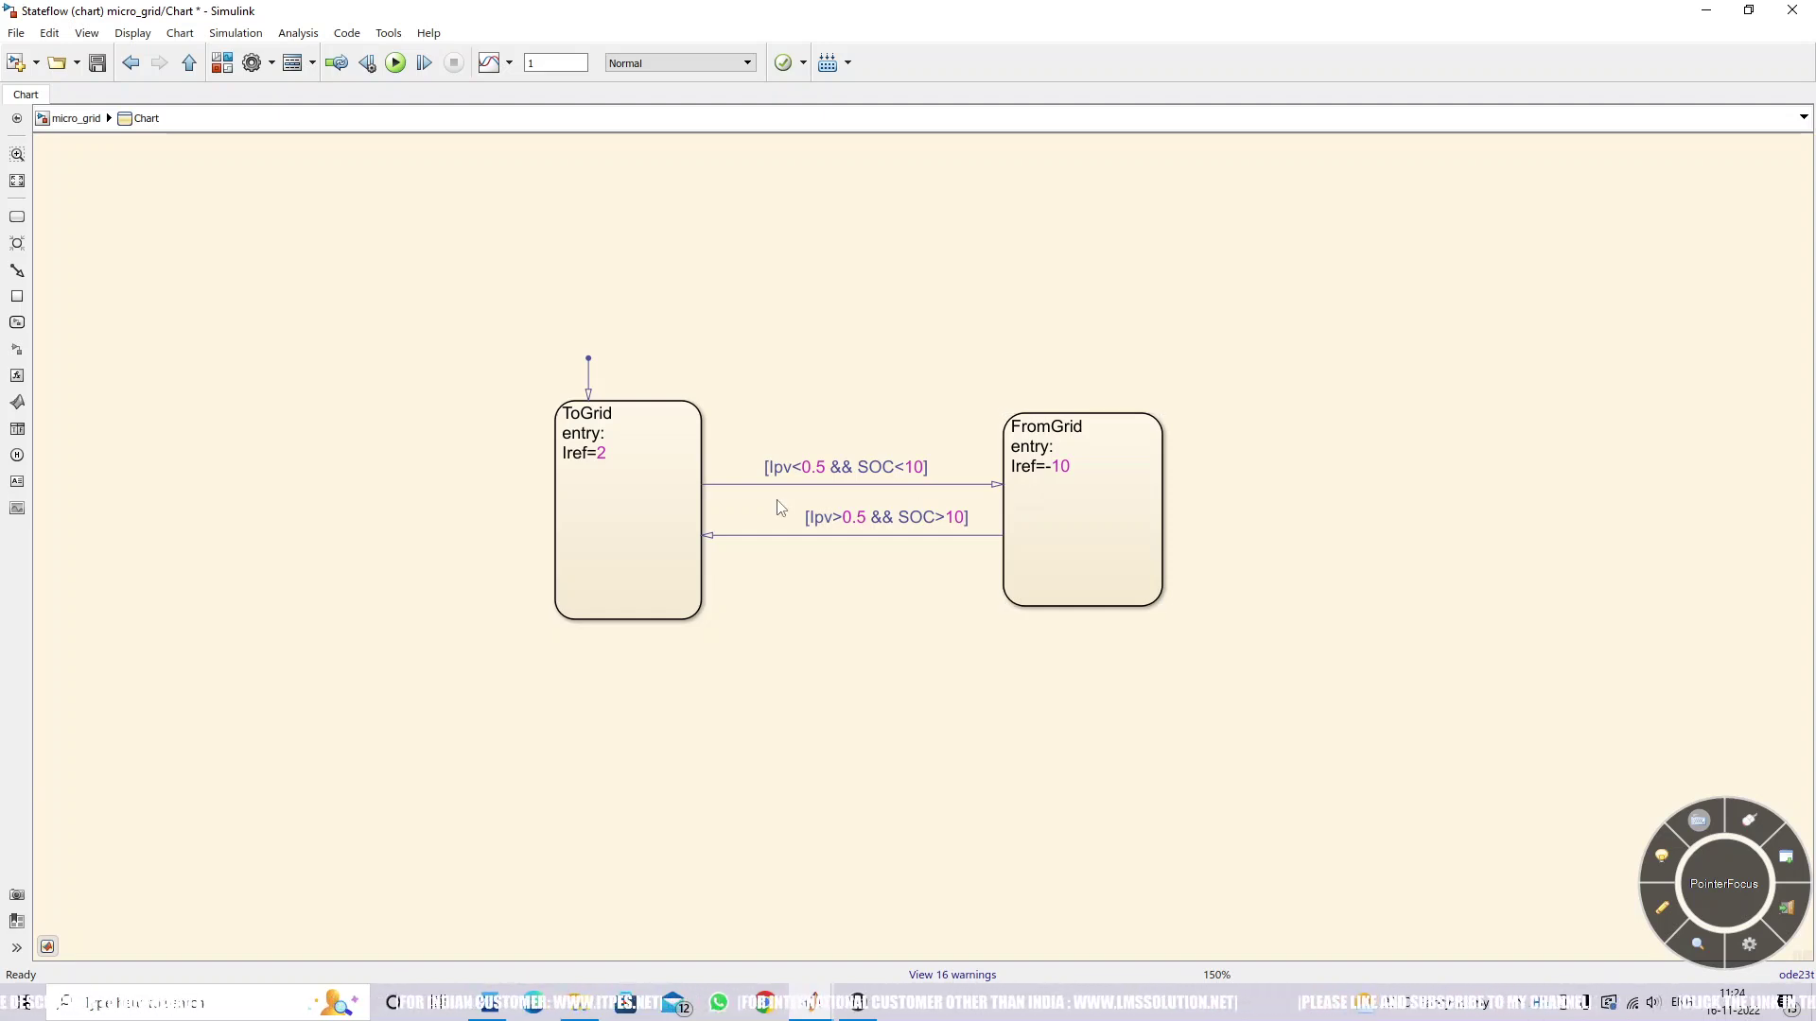
pyautogui.press('F9')
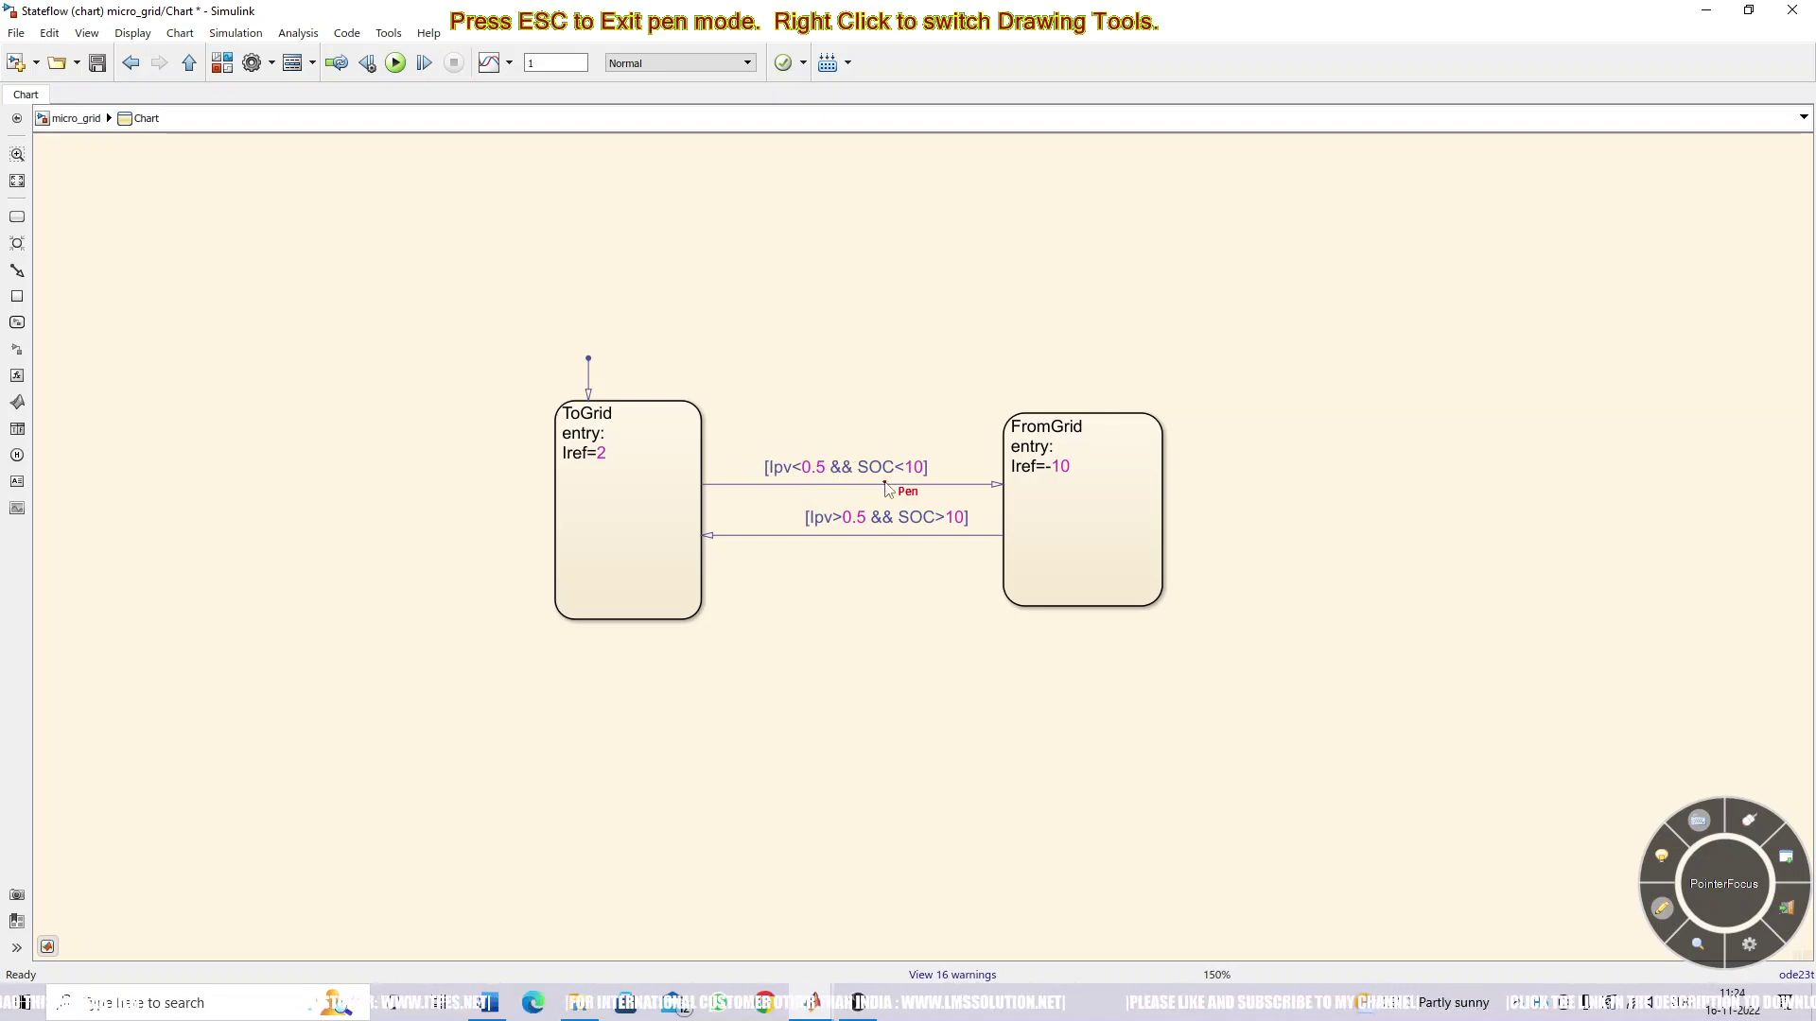
pyautogui.moveTo(859, 483); pyautogui.dragTo(885, 487)
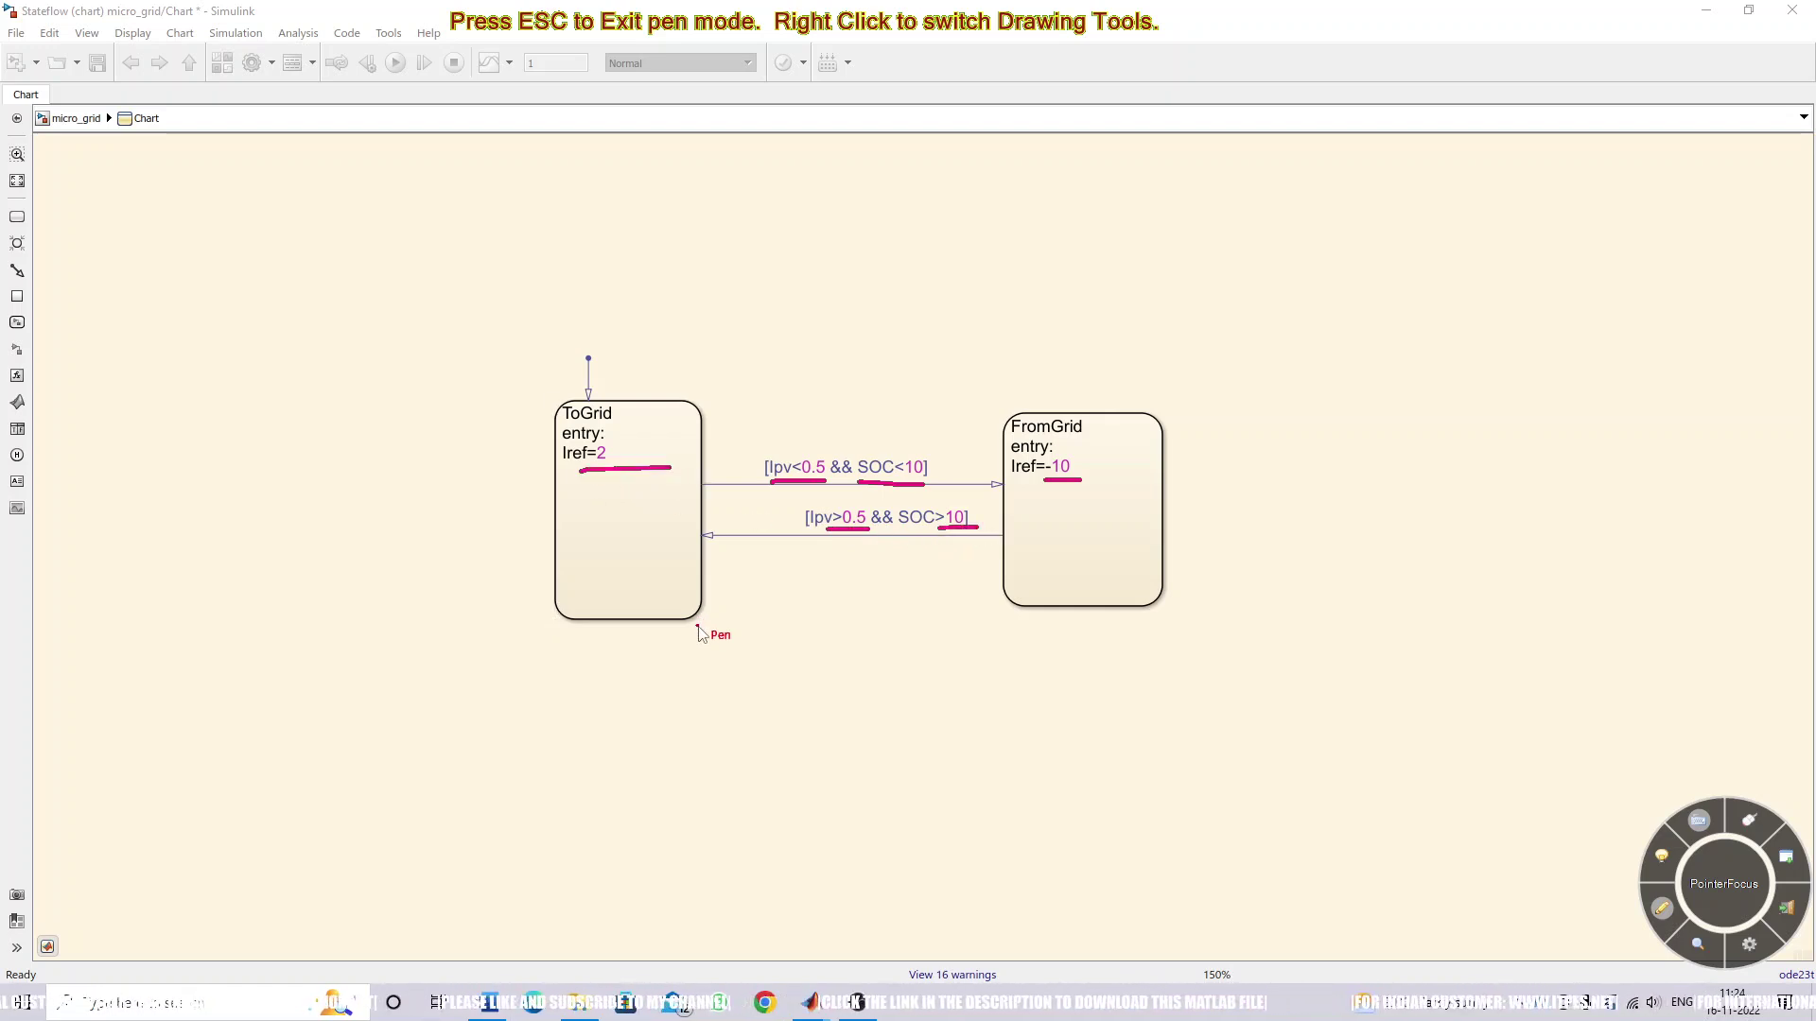
pyautogui.press('Escape')
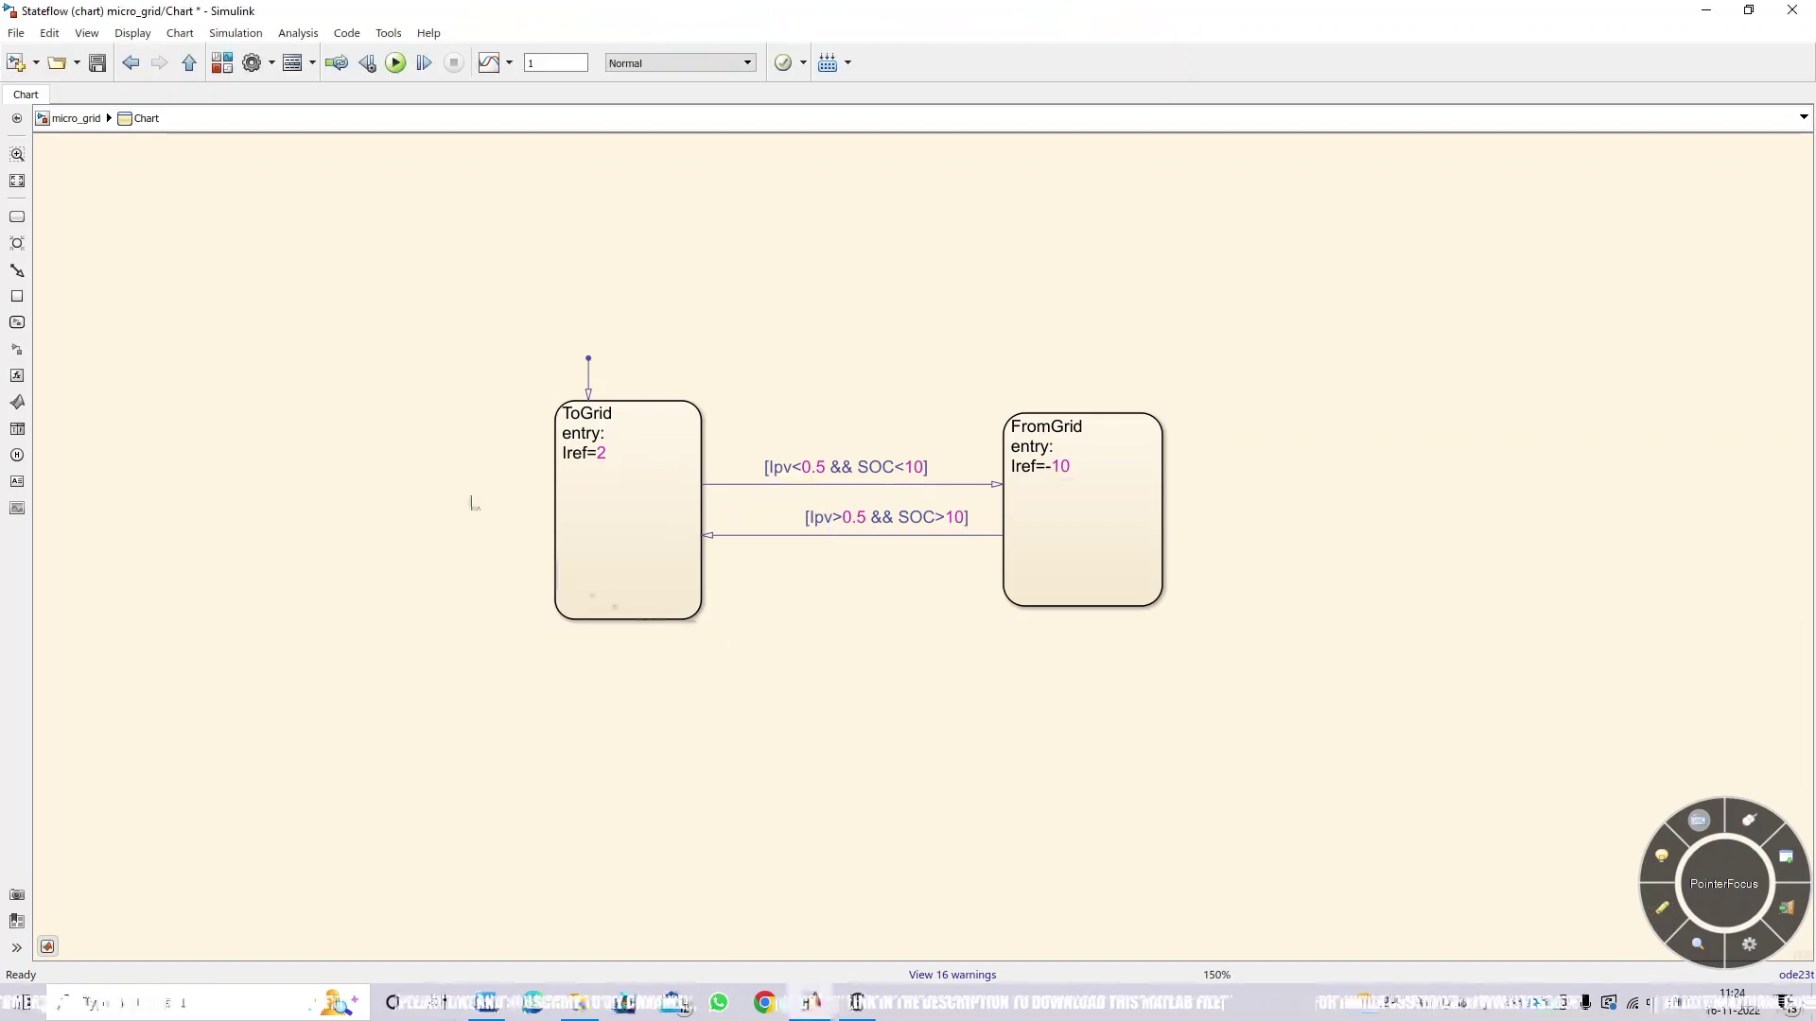
pyautogui.click(132, 63)
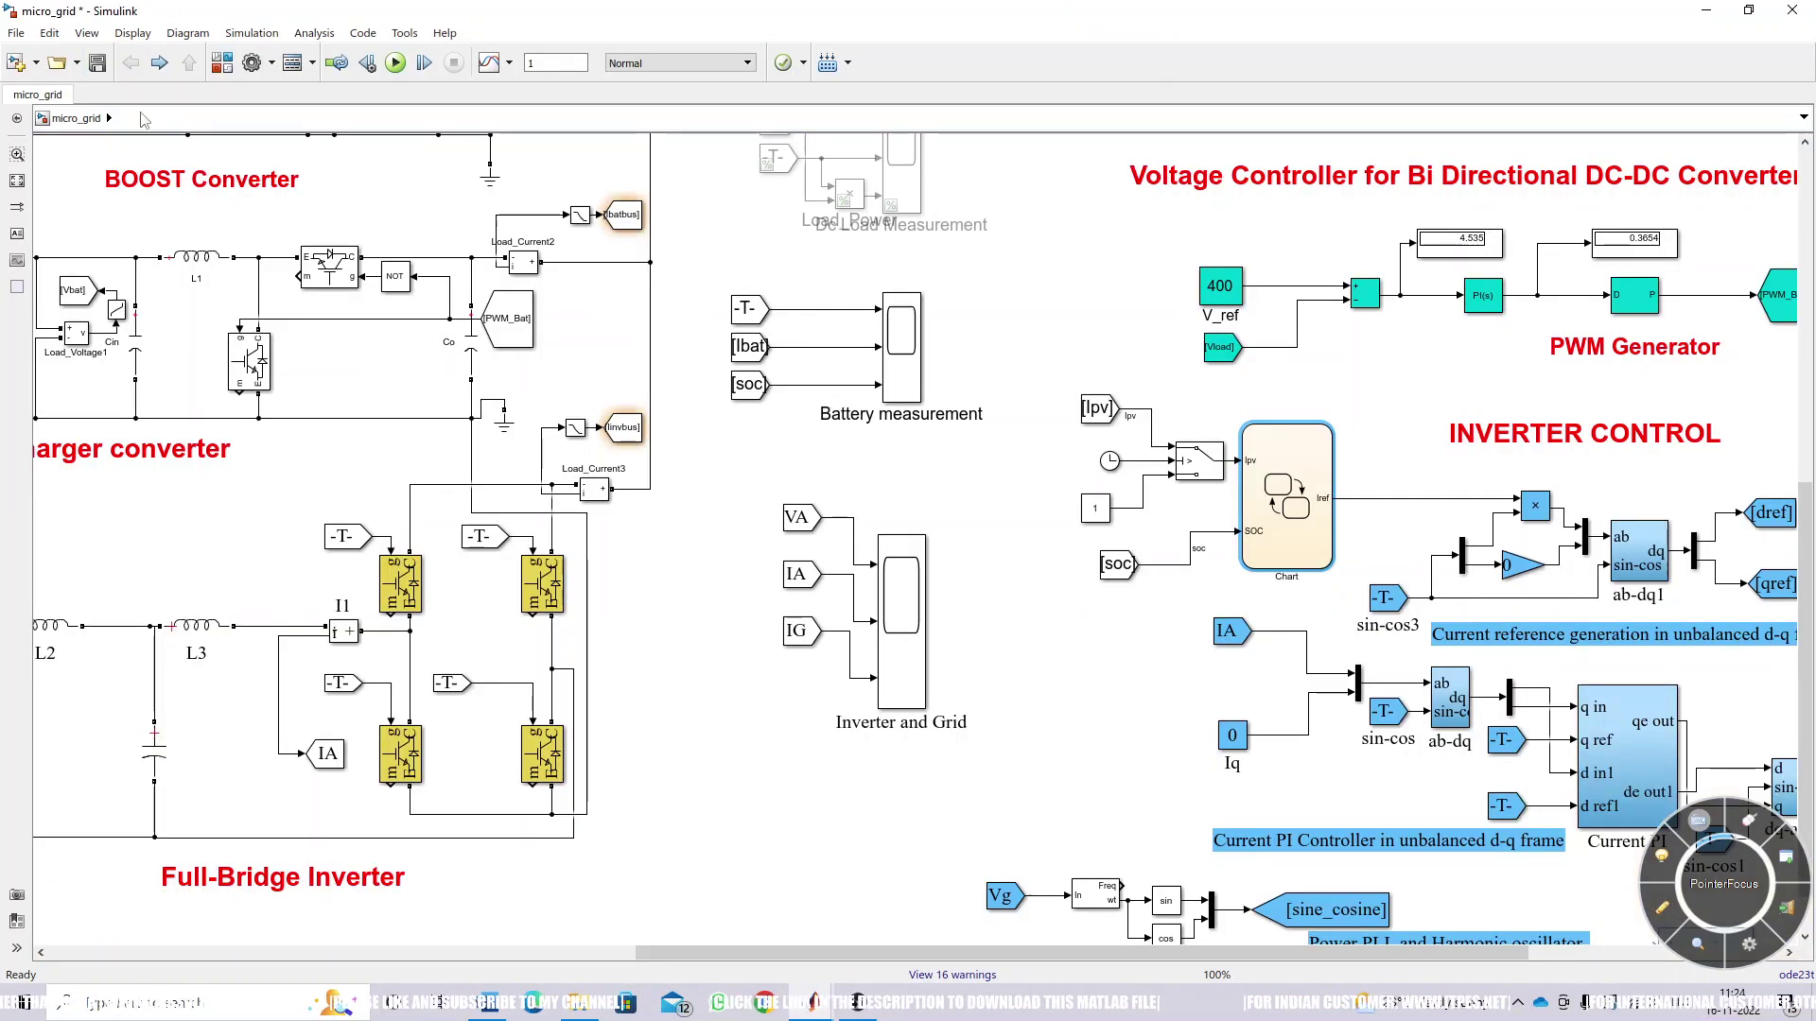
# Switch to the Word report and examine the Case 5 battery results and the grid voltage, current and power figure.
pyautogui.click(480, 1007)
pyautogui.scroll(15, 887, 638)
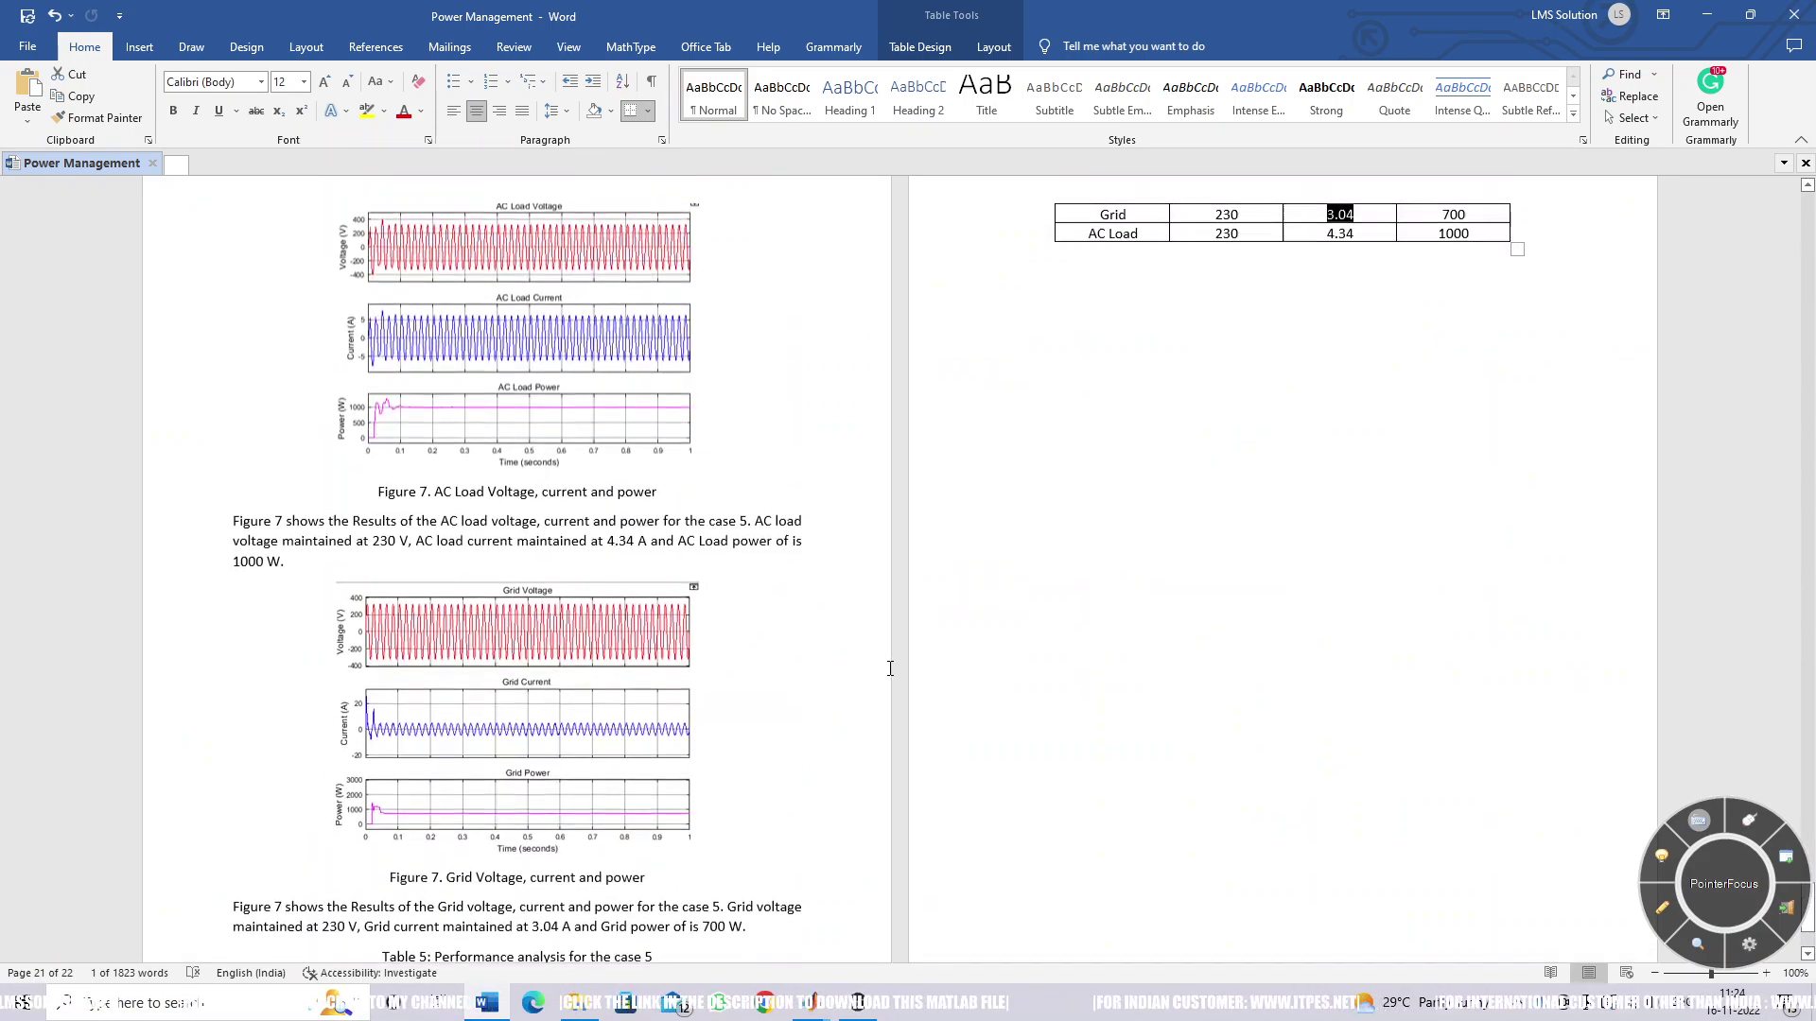
pyautogui.scroll(5, 890, 672)
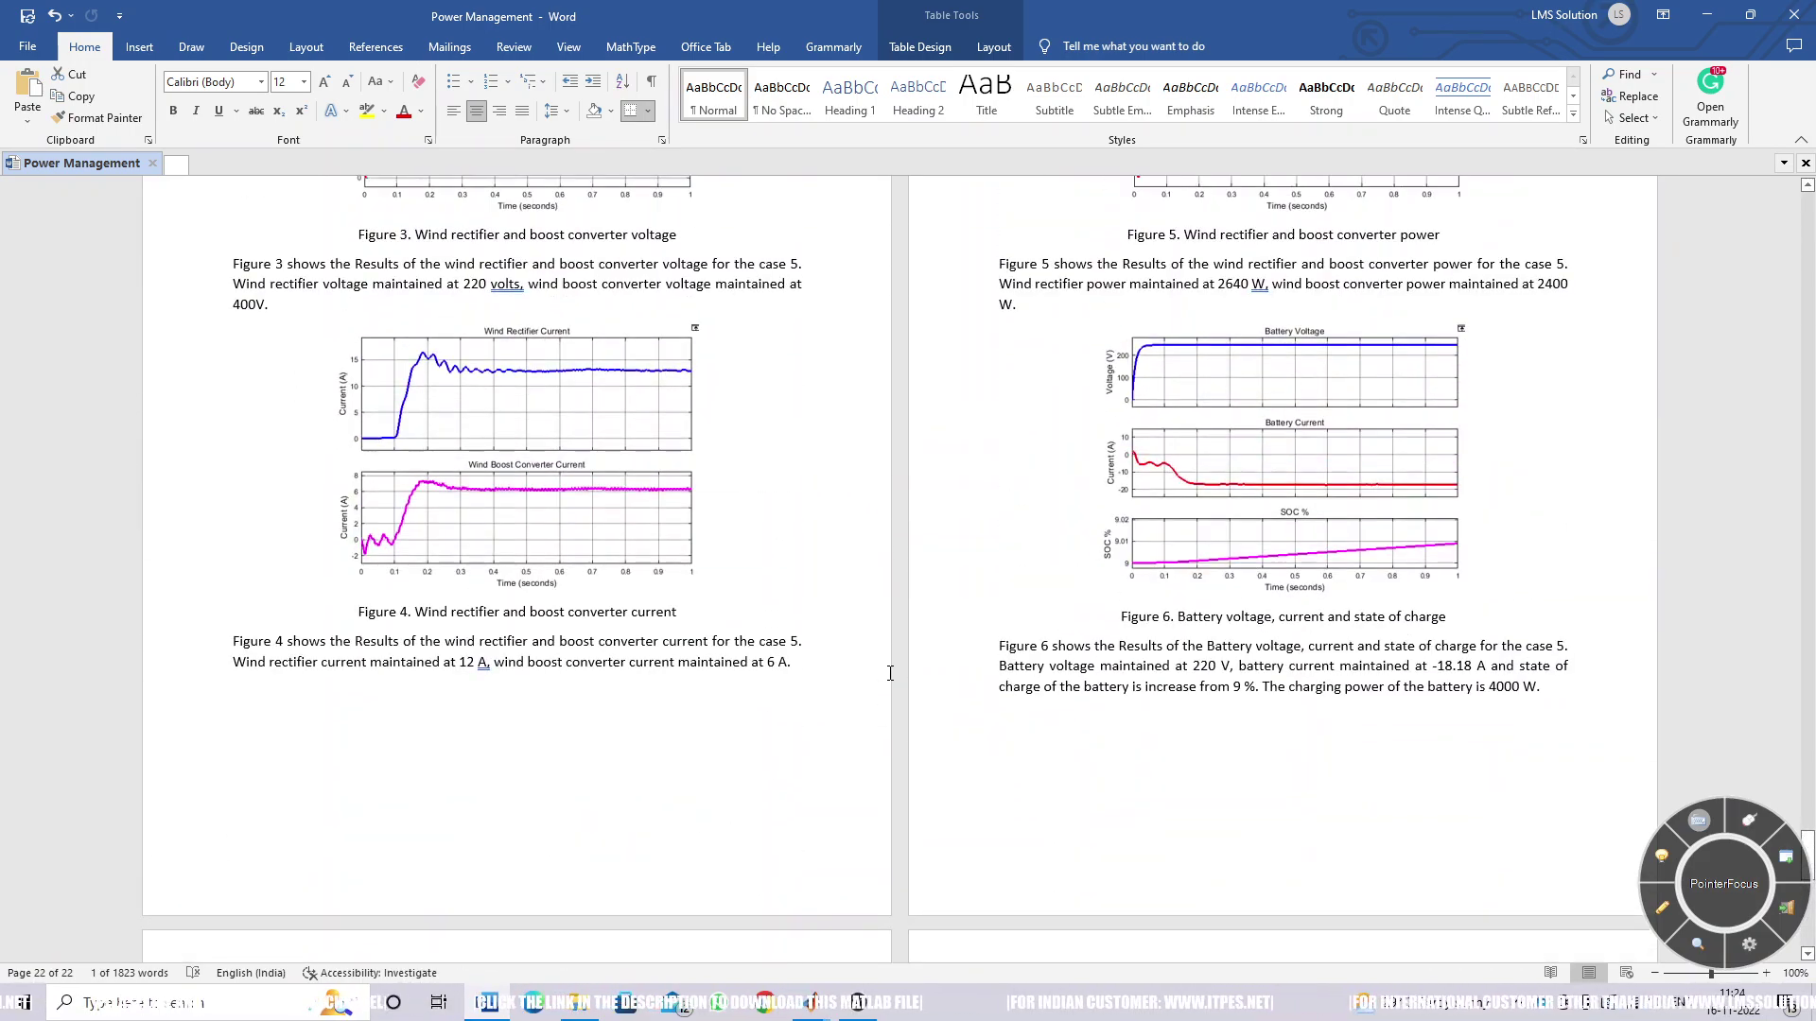
pyautogui.scroll(-10, 890, 672)
pyautogui.scroll(-4, 891, 681)
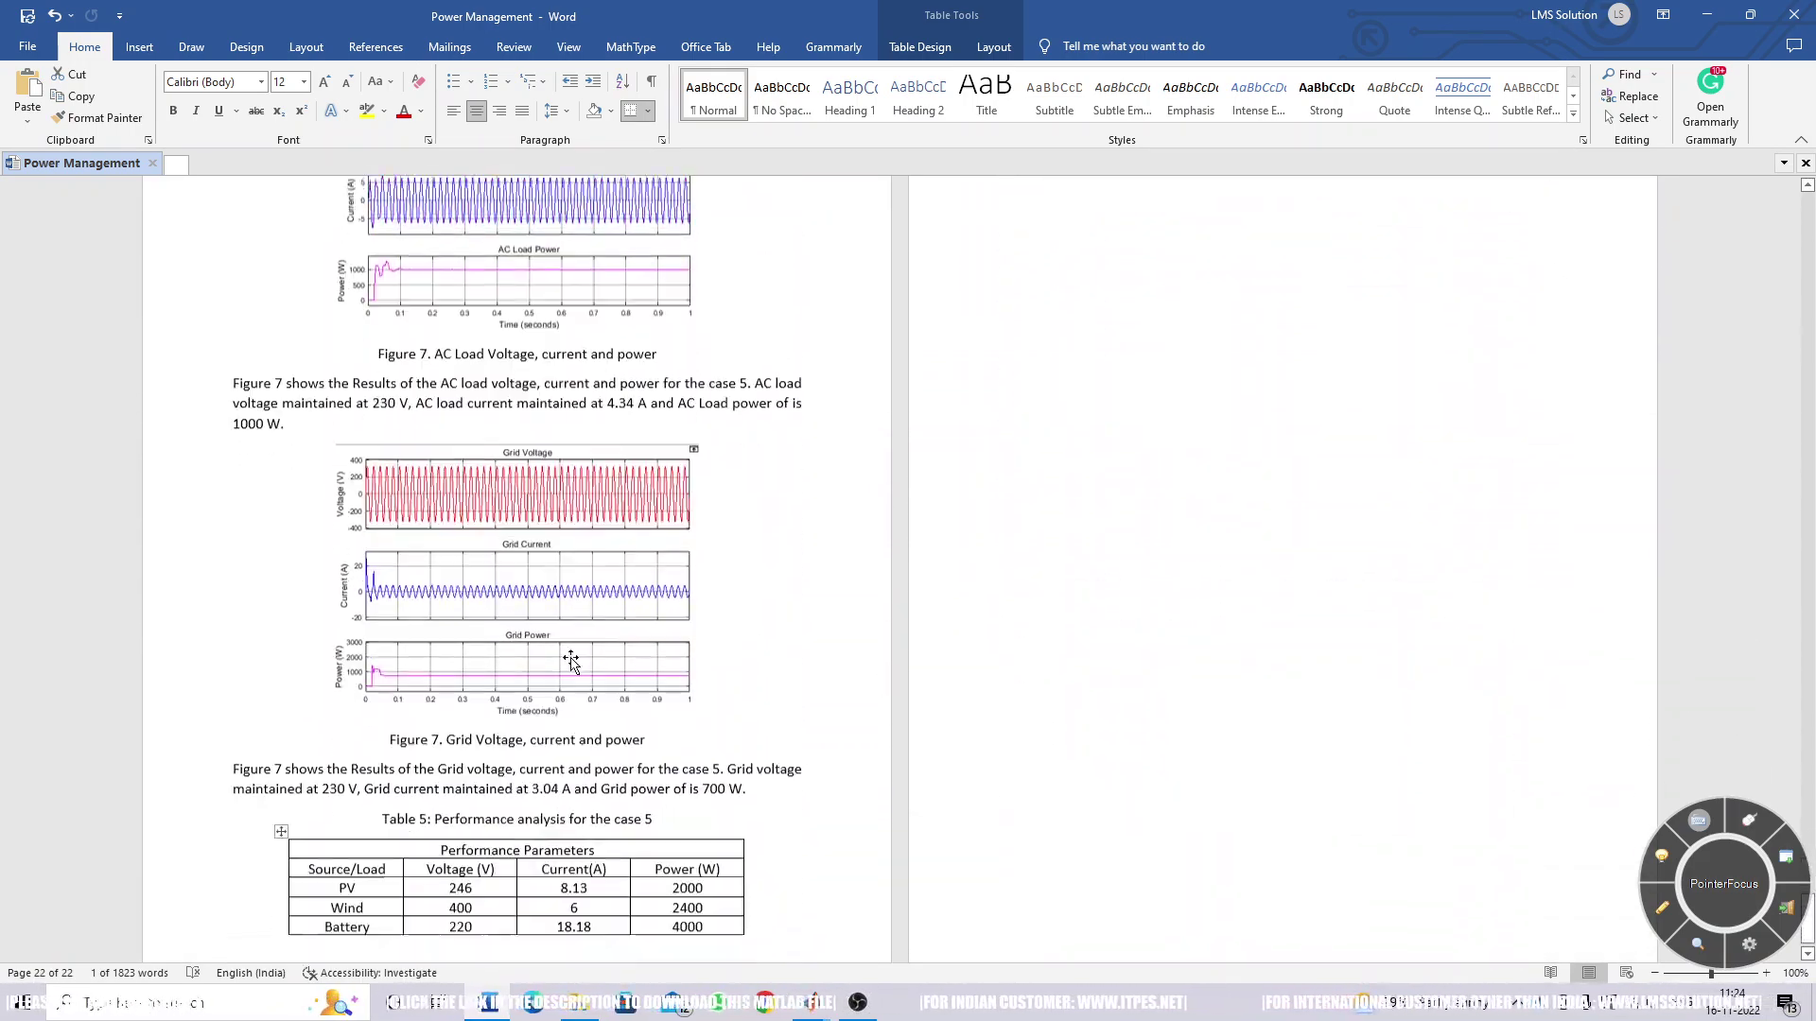
pyautogui.click(693, 674)
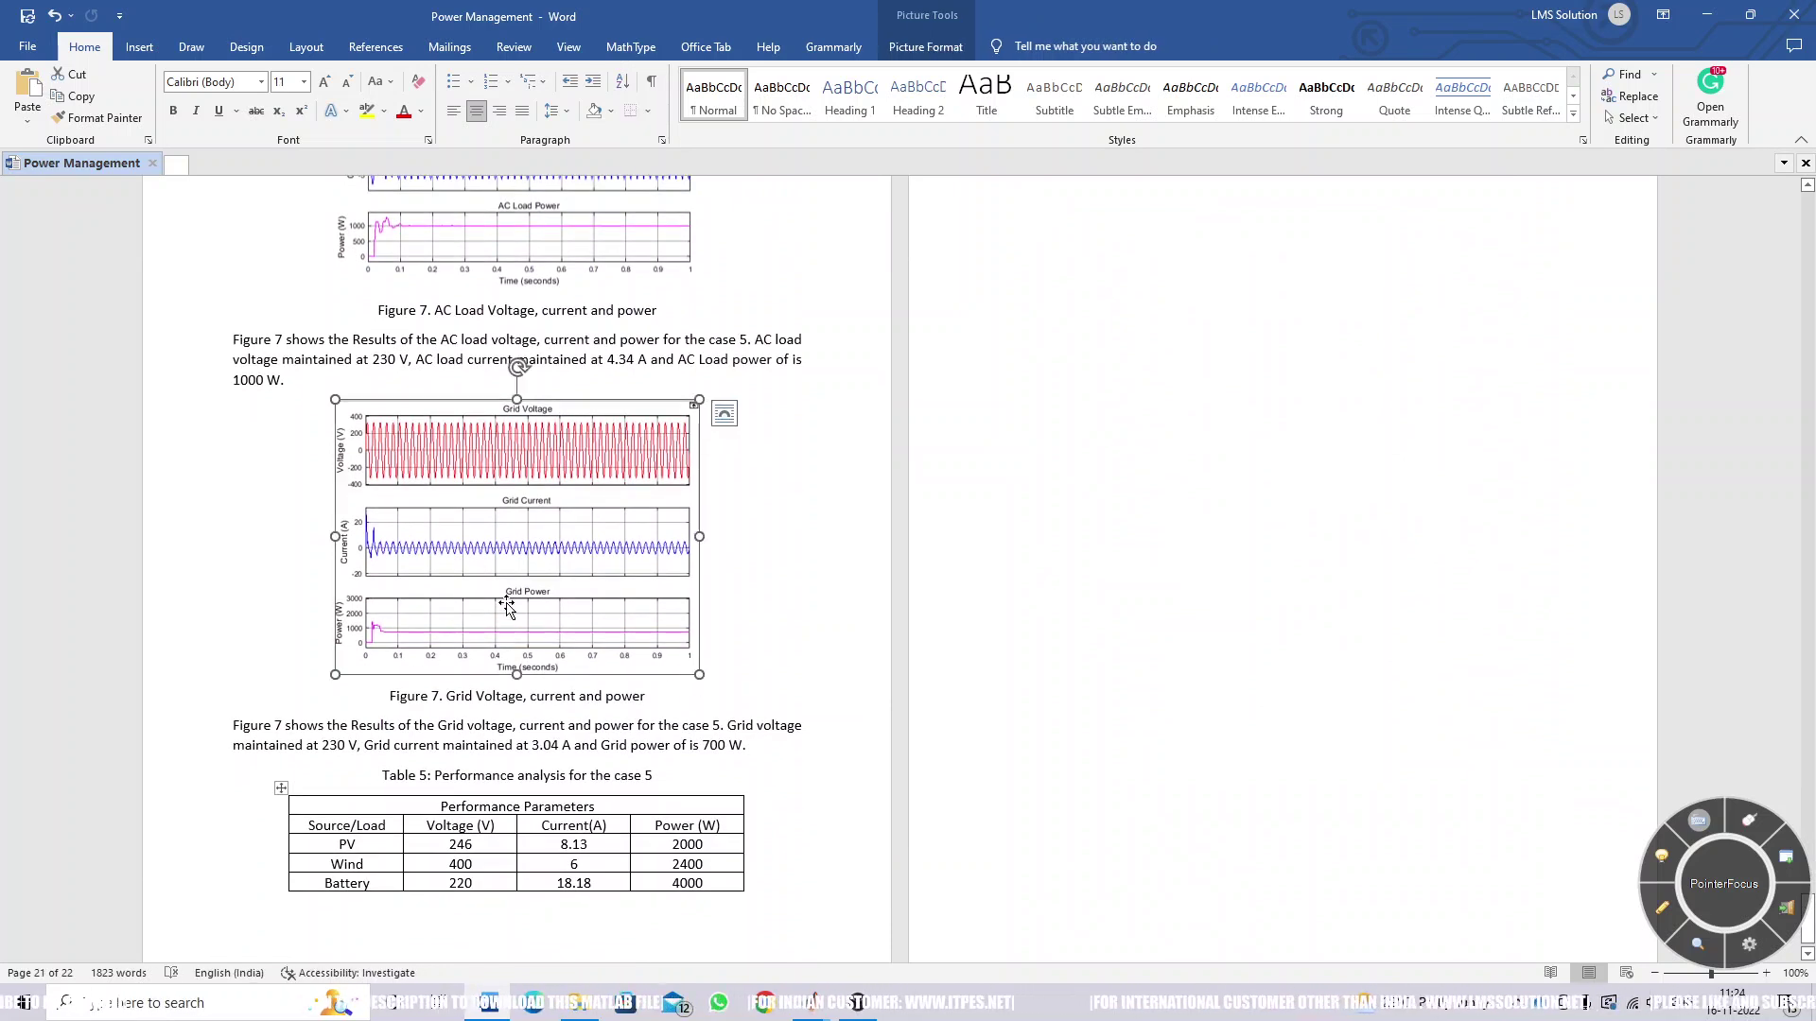
# Bring up the Grid scope over the report, circle its Grid Power plot with the screen pen, and clear the mark.
pyautogui.moveTo(813, 1010)
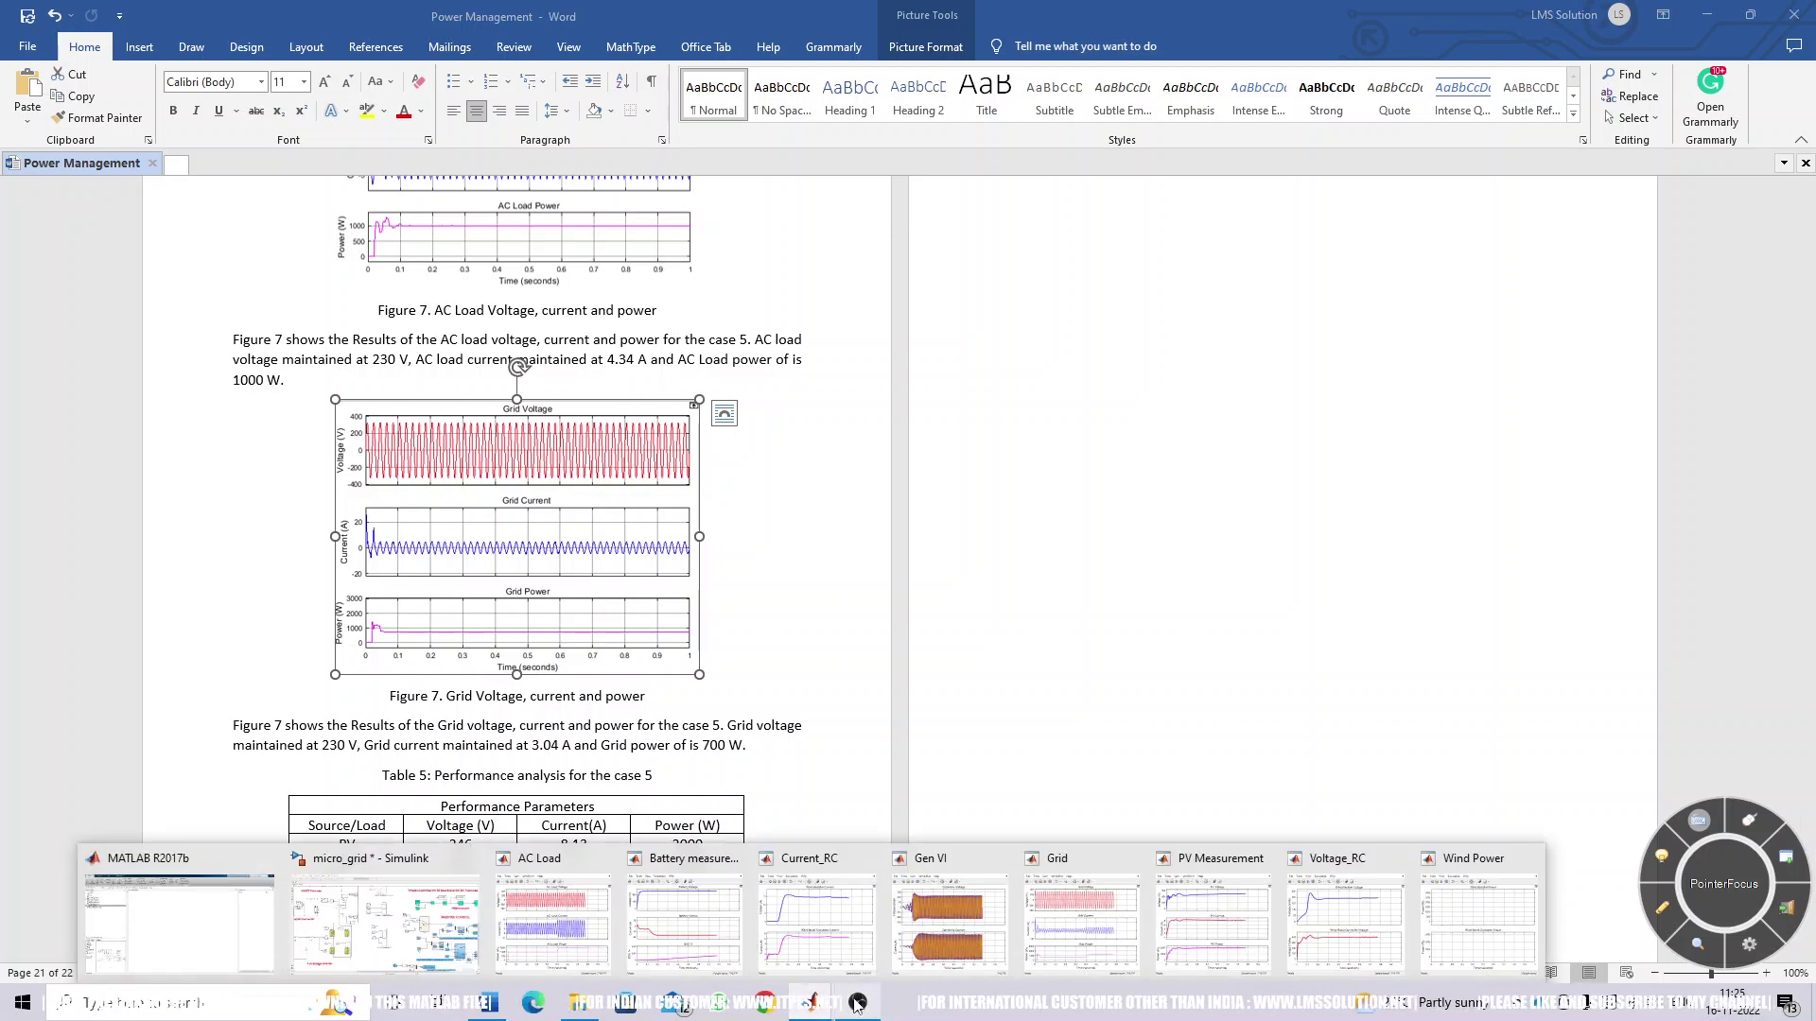
pyautogui.click(1102, 953)
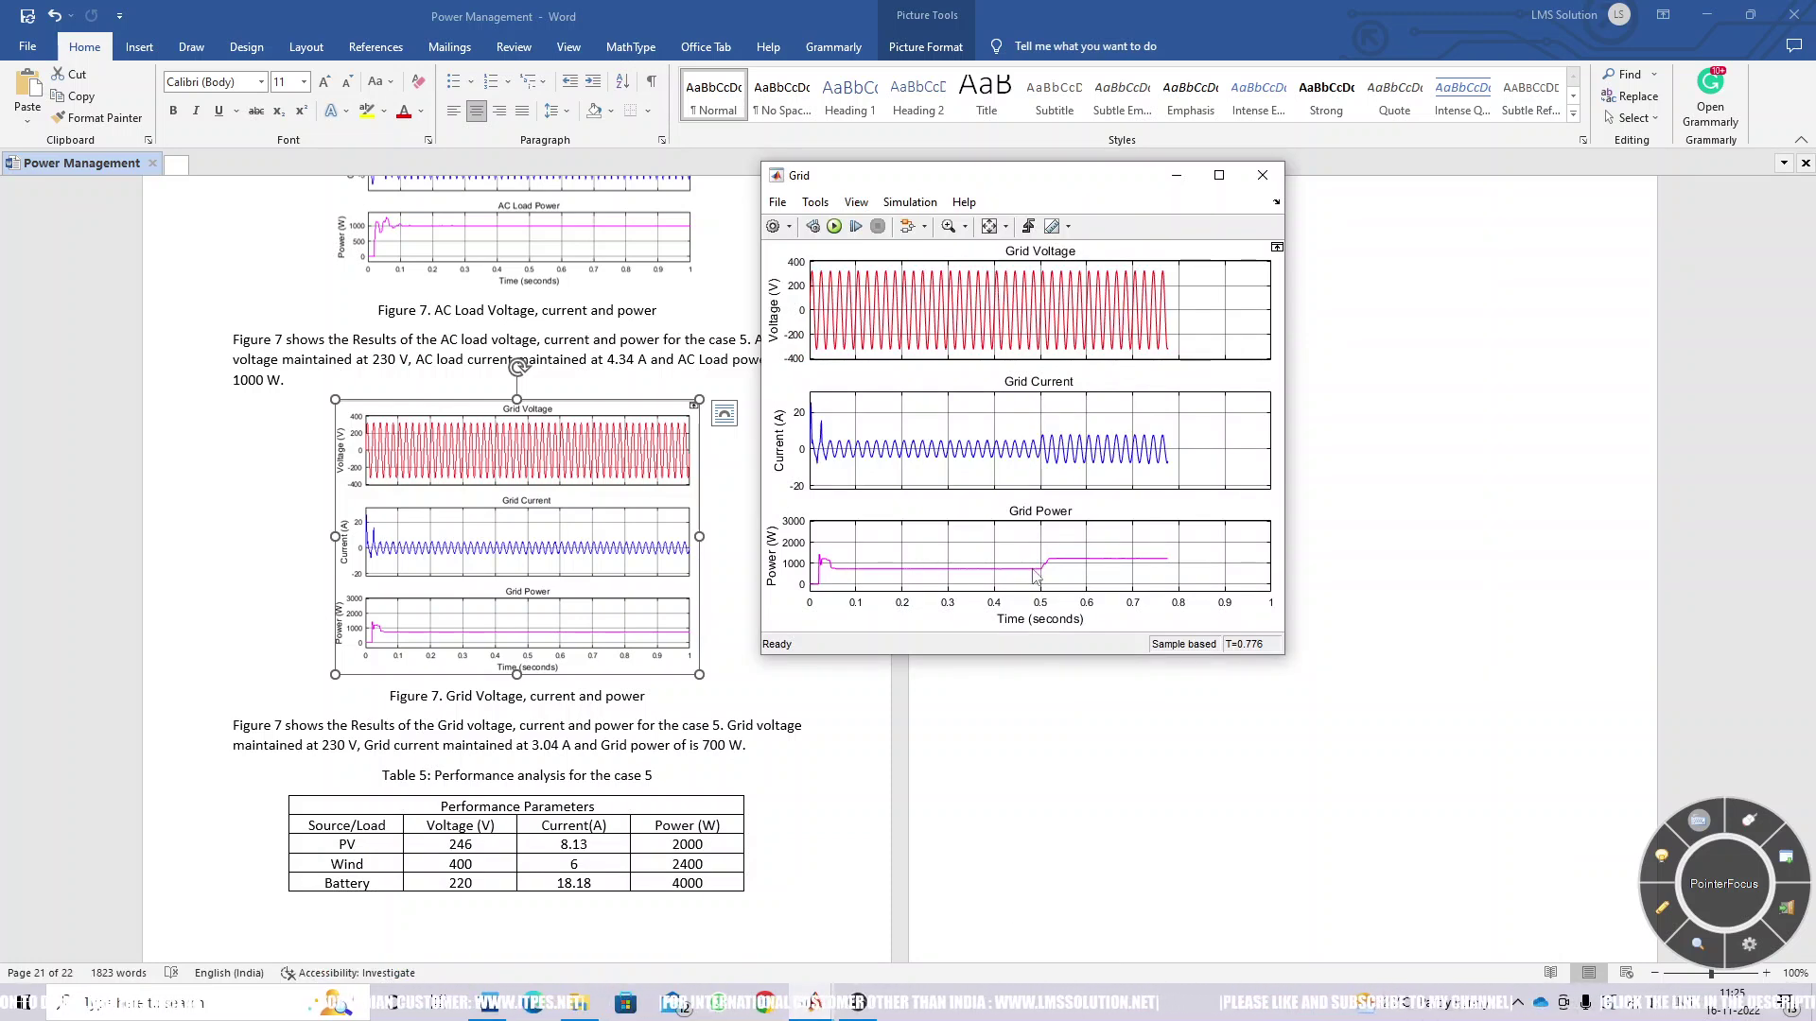
pyautogui.press('F9')
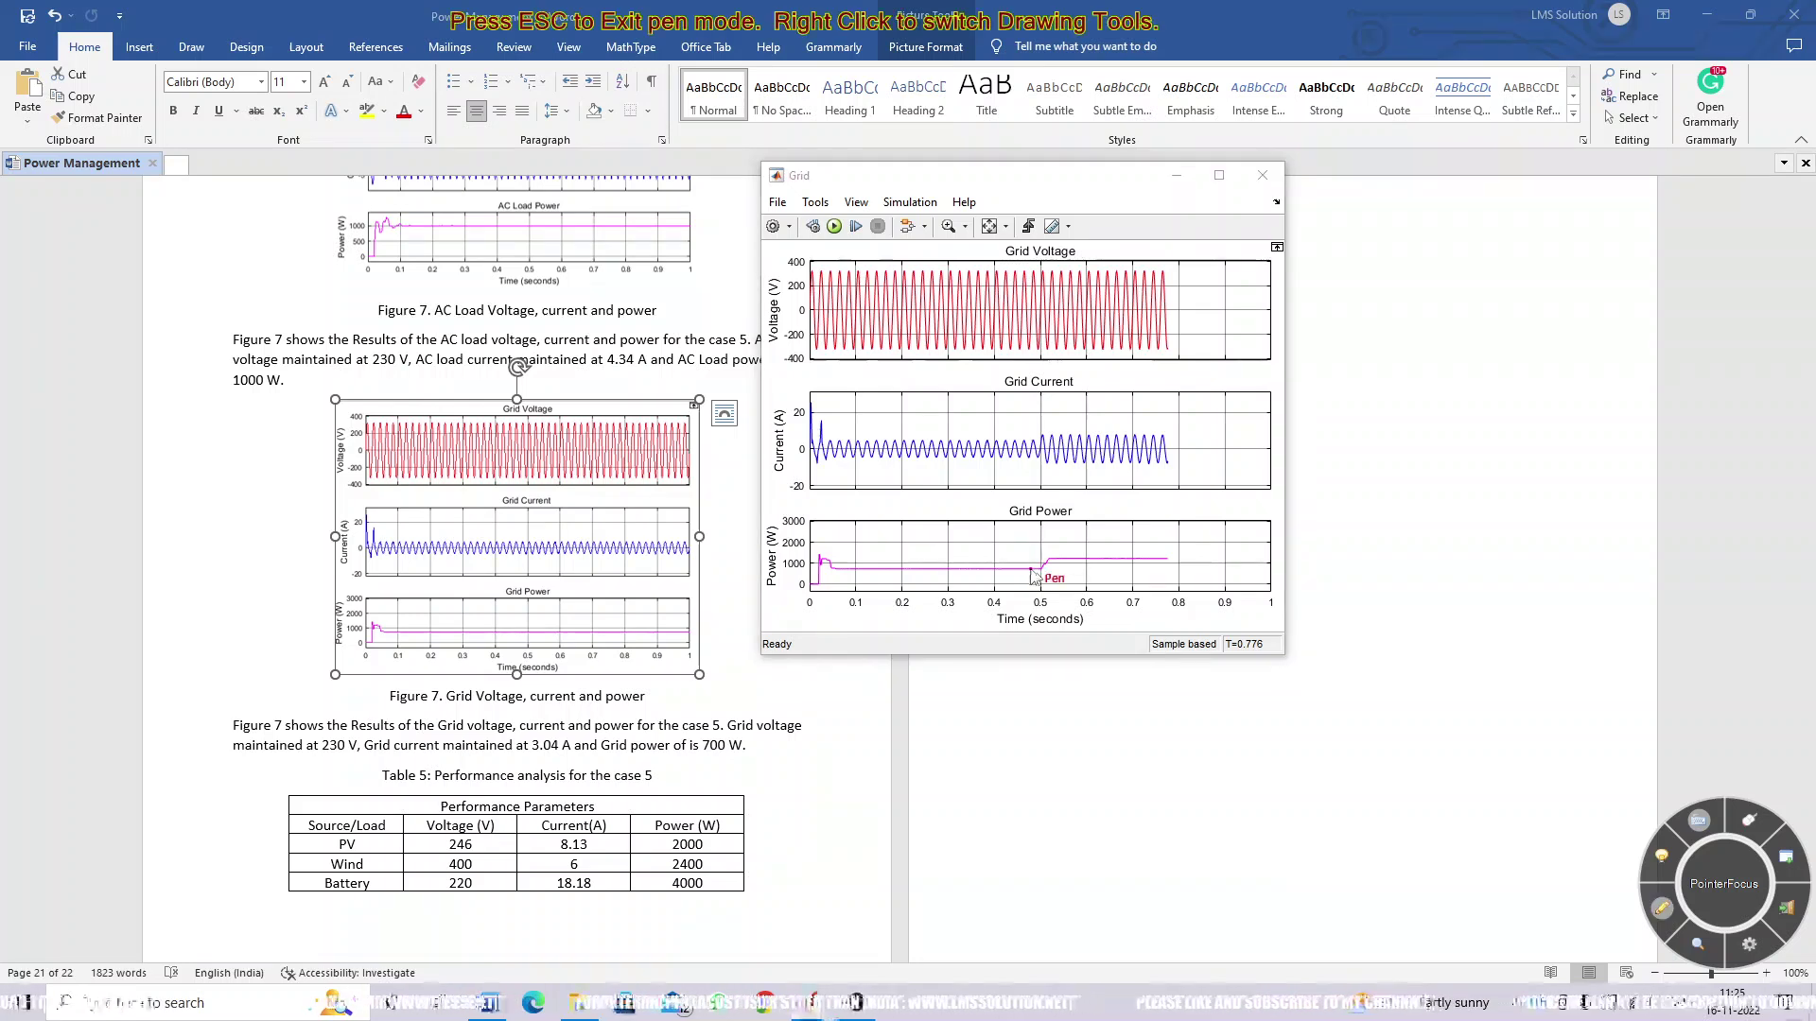
pyautogui.moveTo(1178, 539)
pyautogui.mouseDown()
pyautogui.moveTo(881, 533)
pyautogui.moveTo(792, 545)
pyautogui.moveTo(777, 586)
pyautogui.moveTo(1120, 602)
pyautogui.moveTo(1192, 568)
pyautogui.moveTo(1154, 523)
pyautogui.mouseUp()
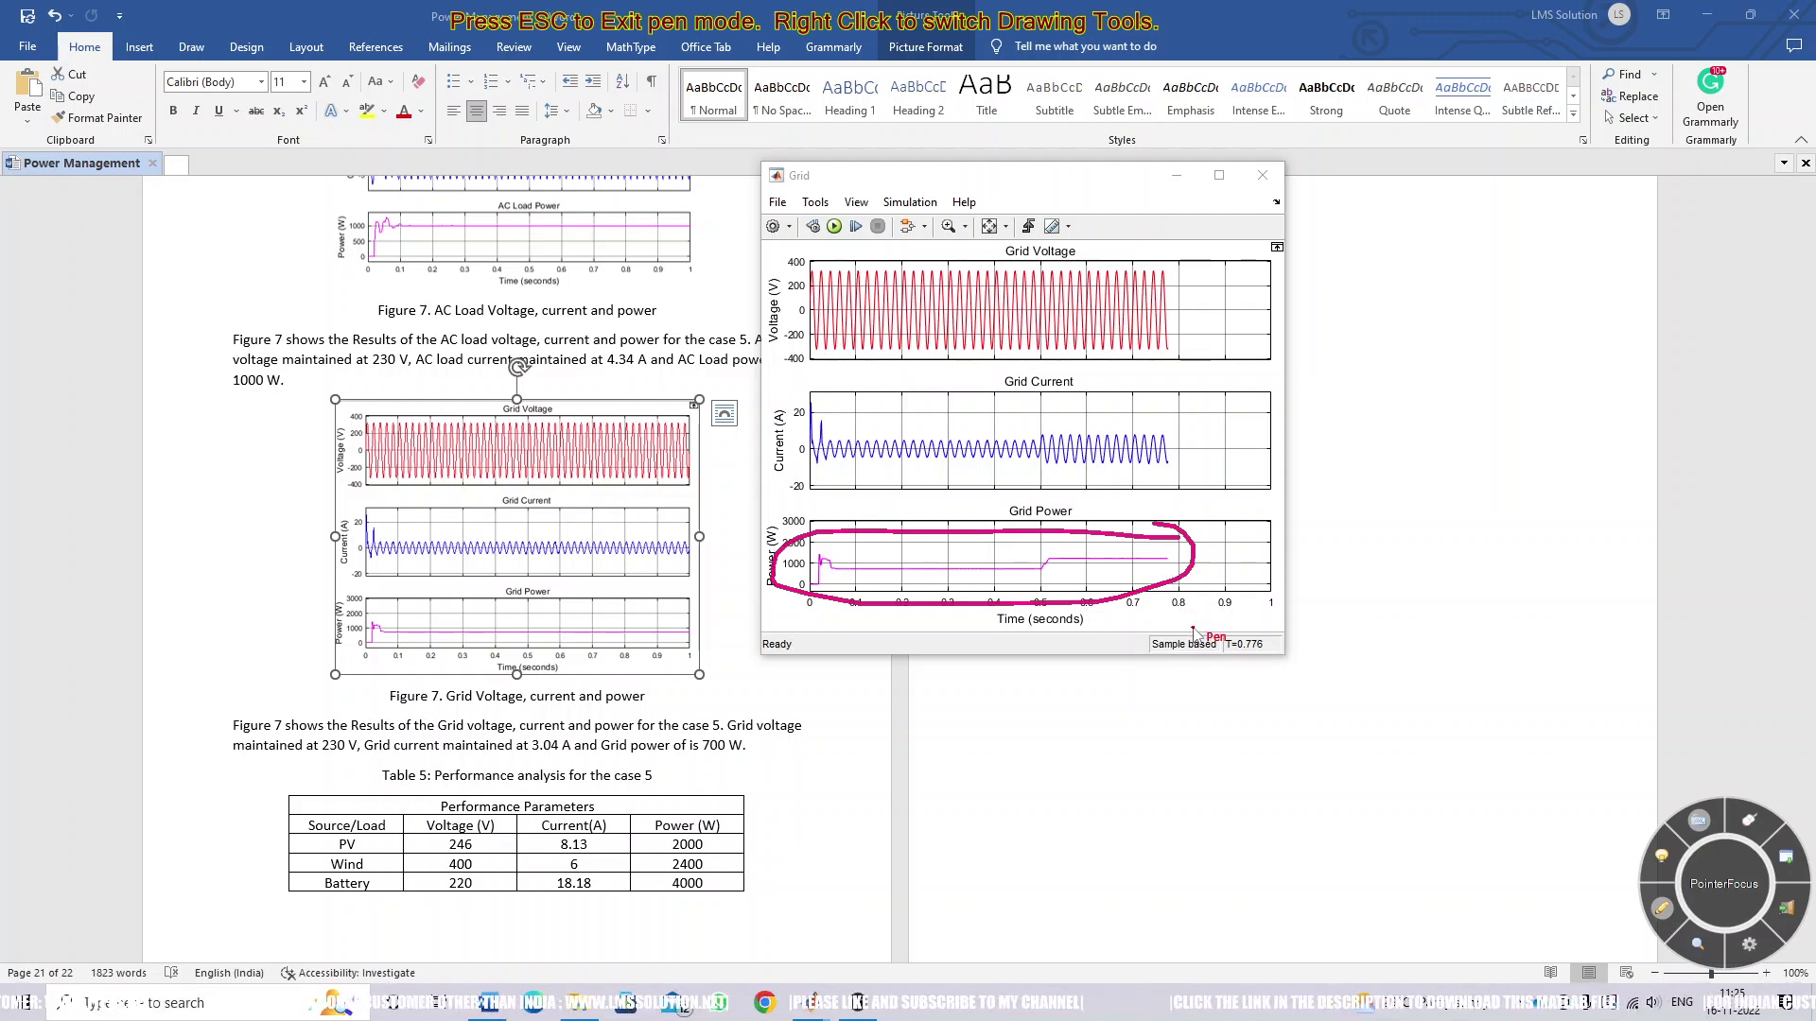
pyautogui.press('Escape')
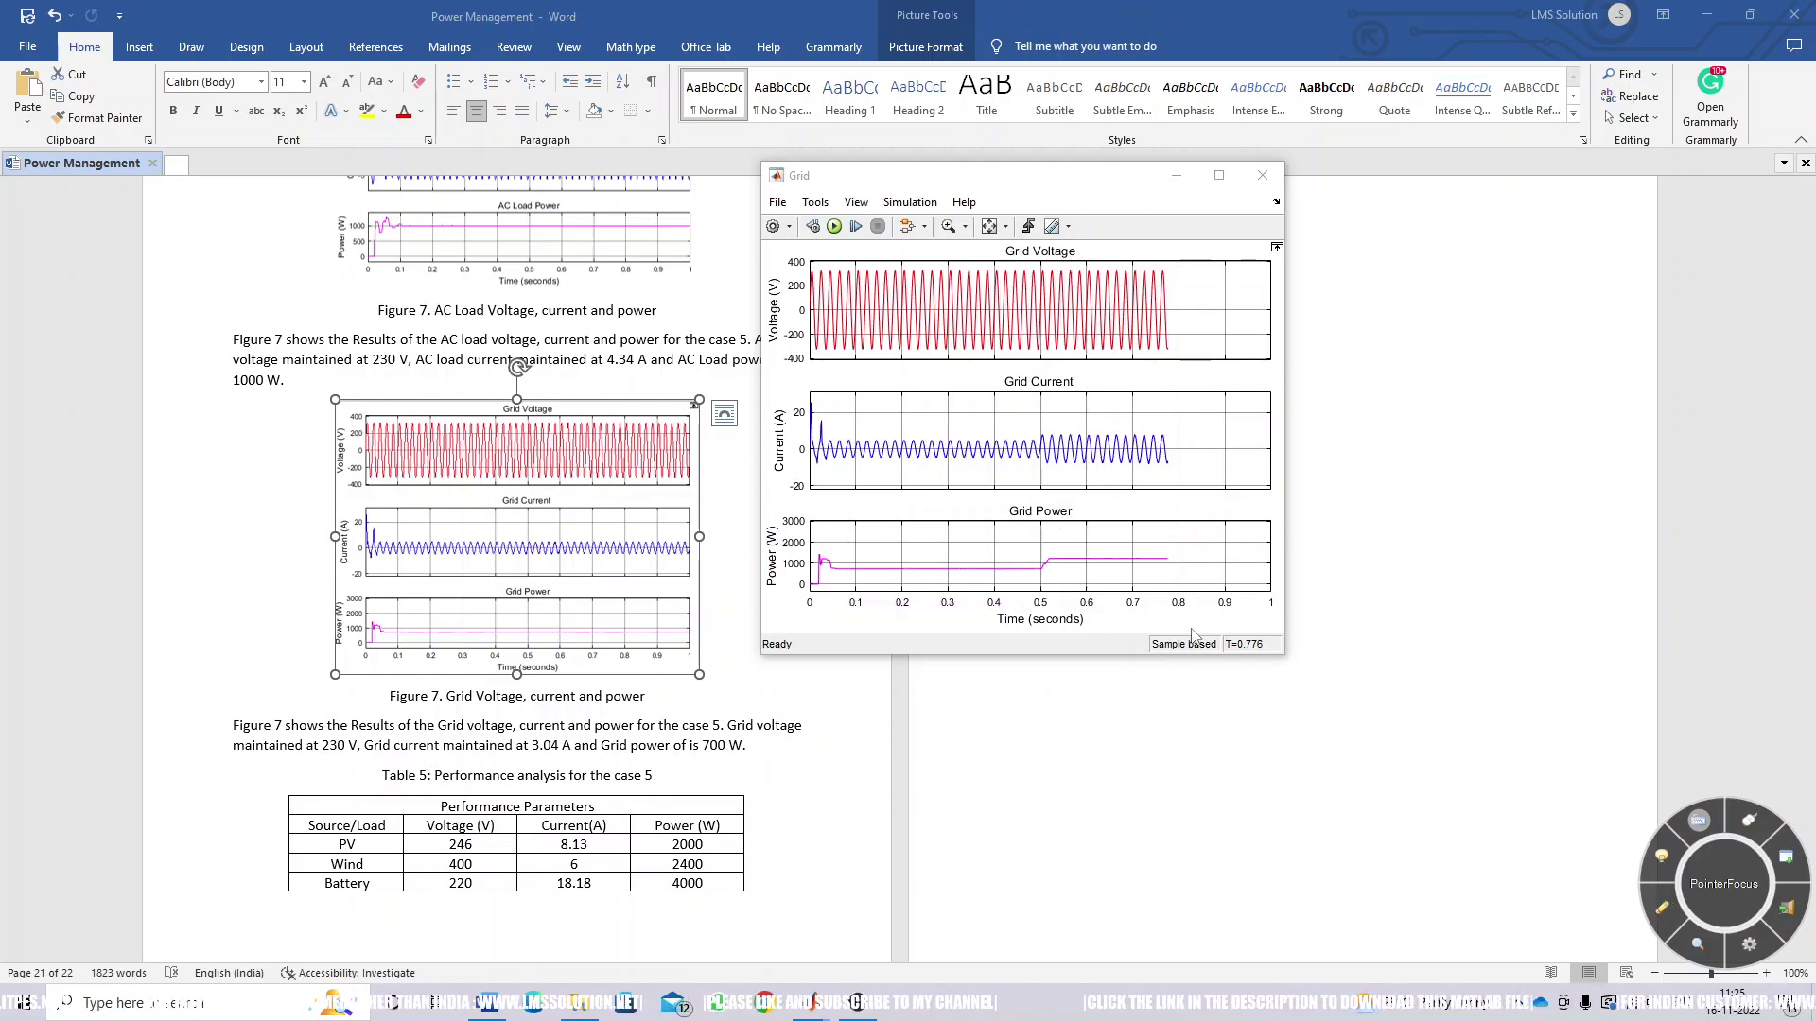
# Return to the Word report and look back from the Case 5 results to the Case 4 wind results.
pyautogui.hotkey('alt', 'Tab')
pyautogui.scroll(5, 766, 729)
pyautogui.scroll(20, 766, 728)
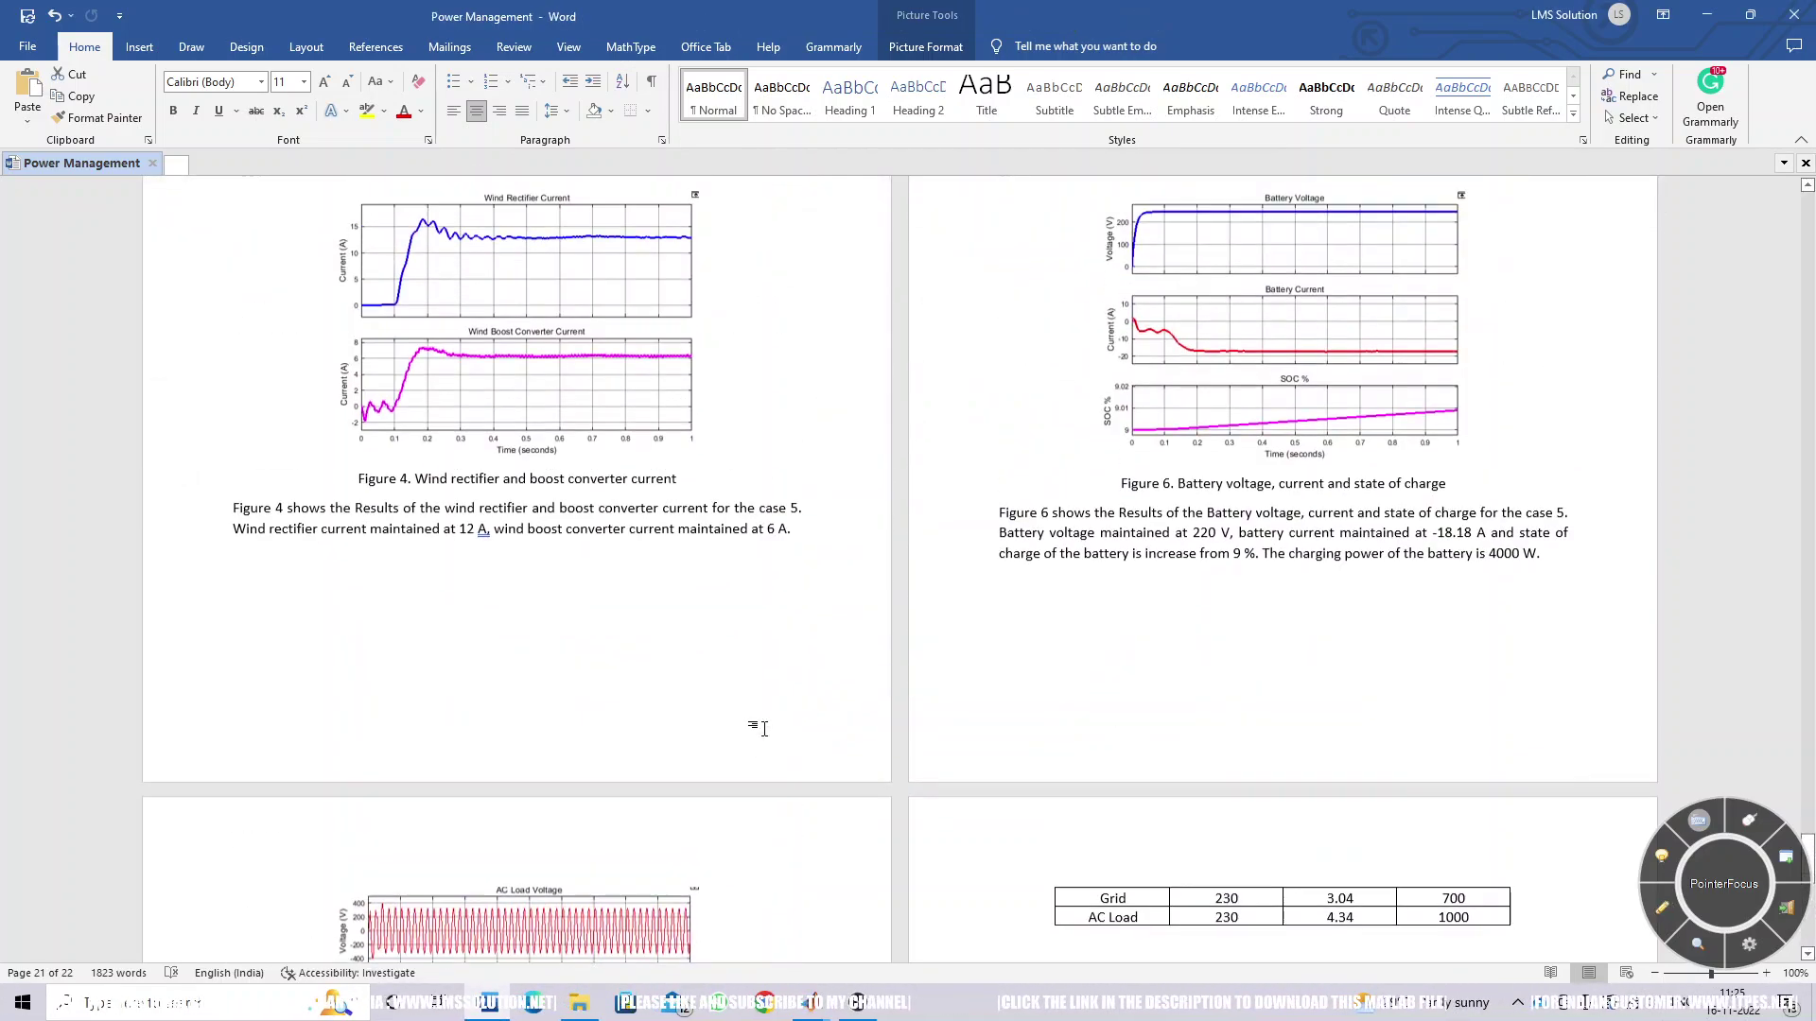
pyautogui.scroll(20, 764, 729)
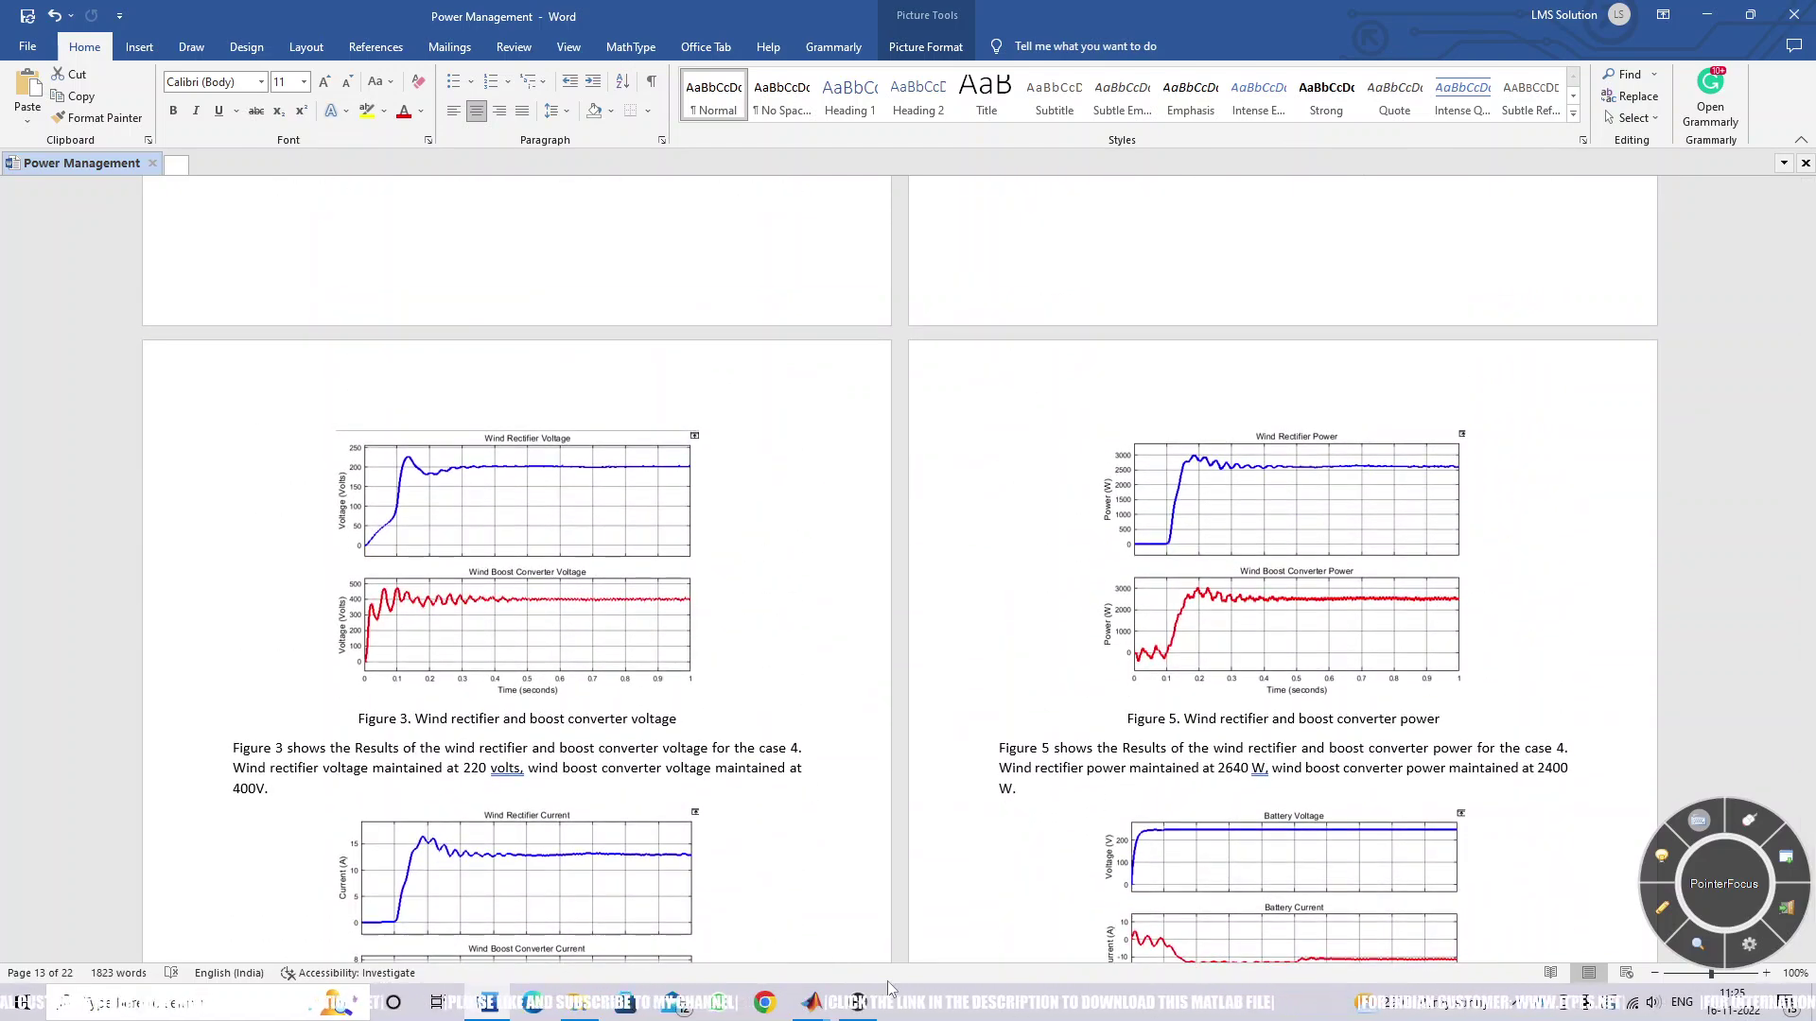
pyautogui.click(857, 1003)
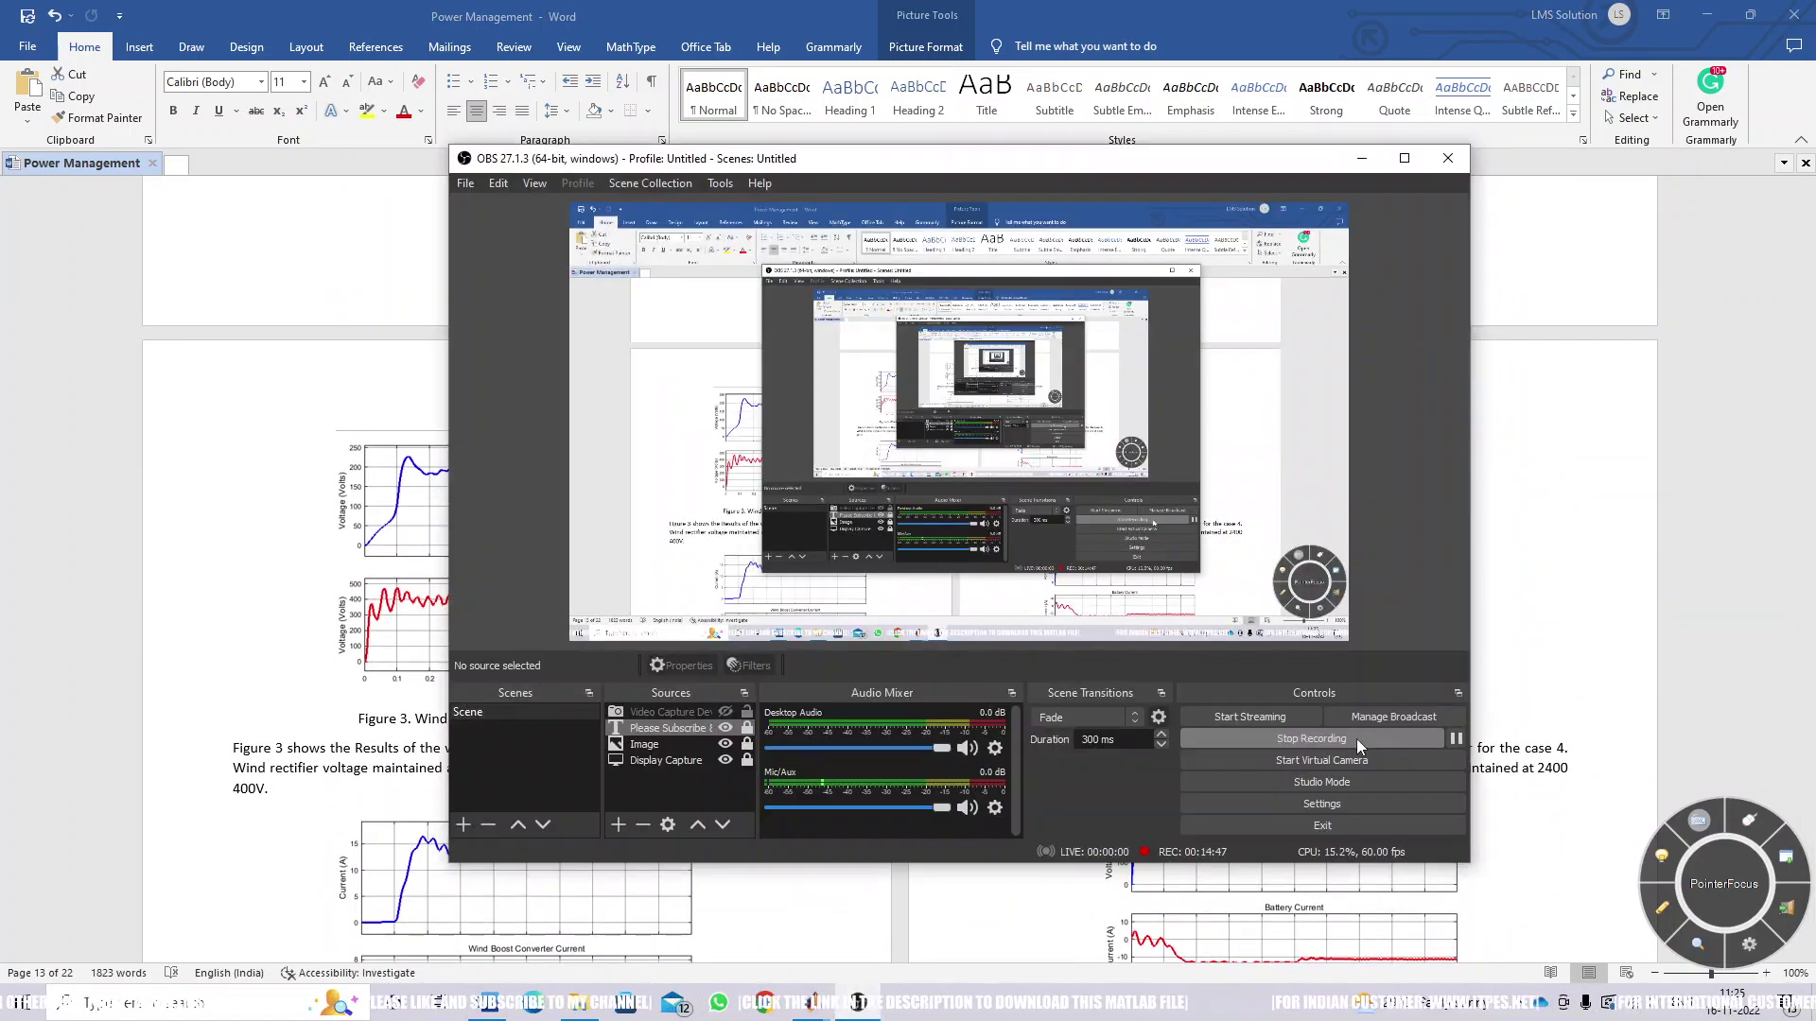